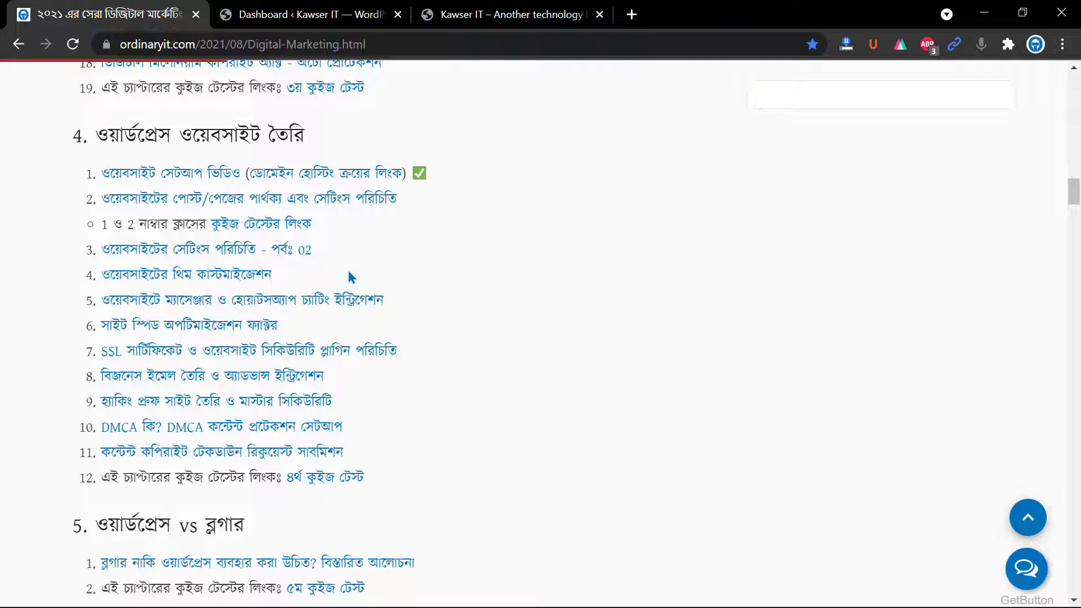
# - Review the Blogger website and WordPress website chapters in the digital marketing course outline
pyautogui.scroll(4, 48, 270)
pyautogui.scroll(6, 49, 277)
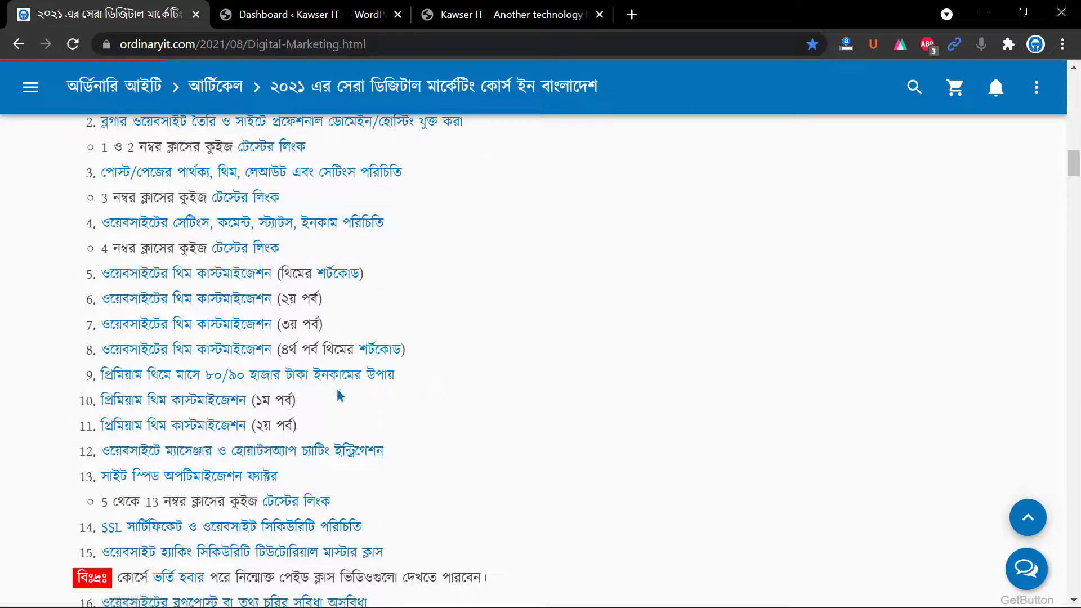
pyautogui.scroll(-9, 328, 400)
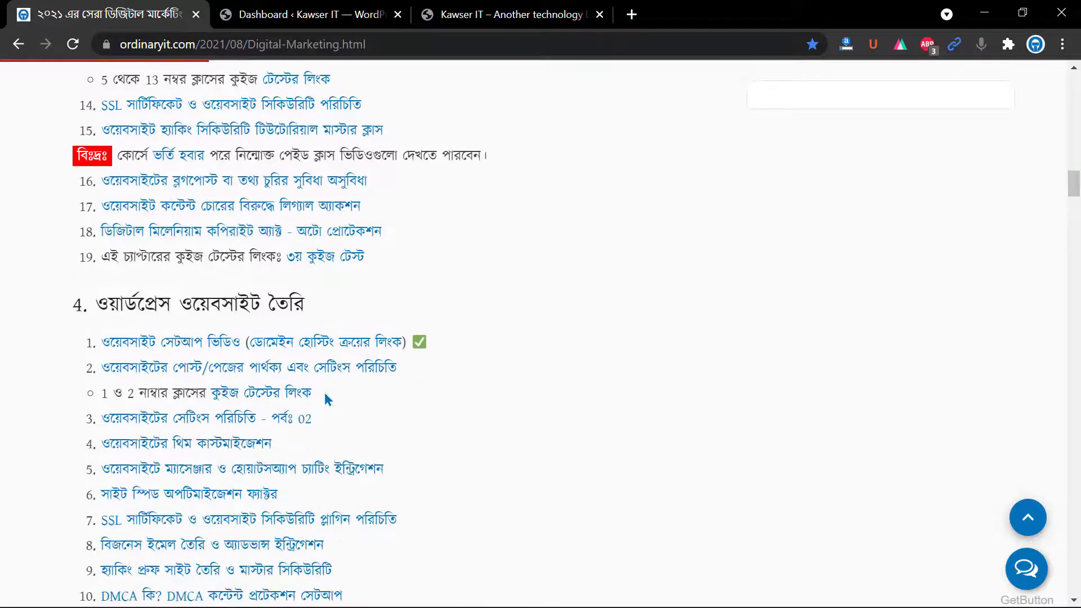
pyautogui.scroll(-2, 326, 398)
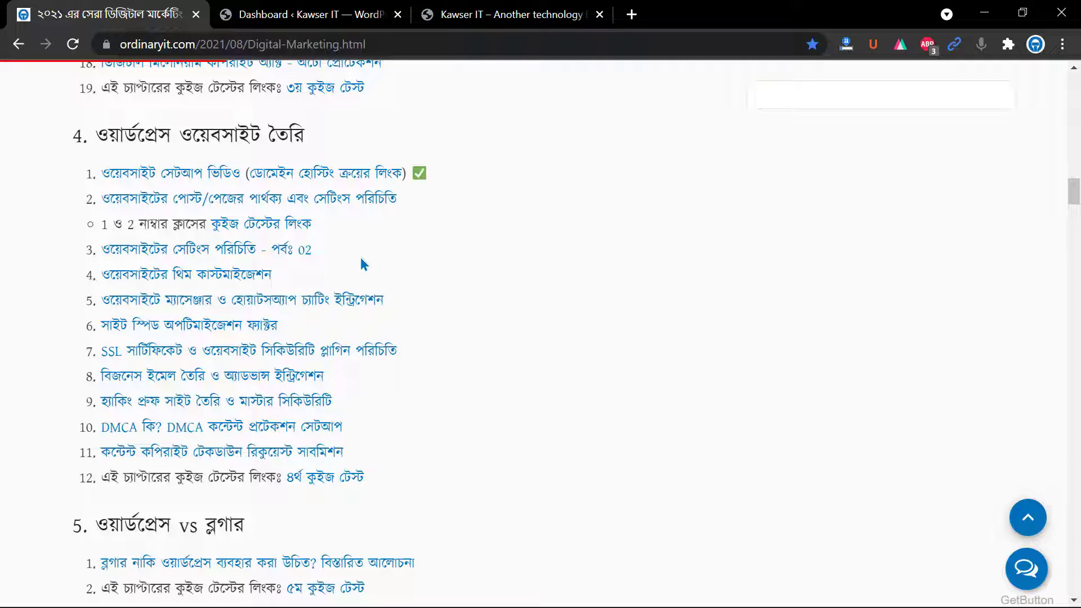
# - Look over the Kawser IT WordPress dashboard and the site's public homepage
pyautogui.click(324, 8)
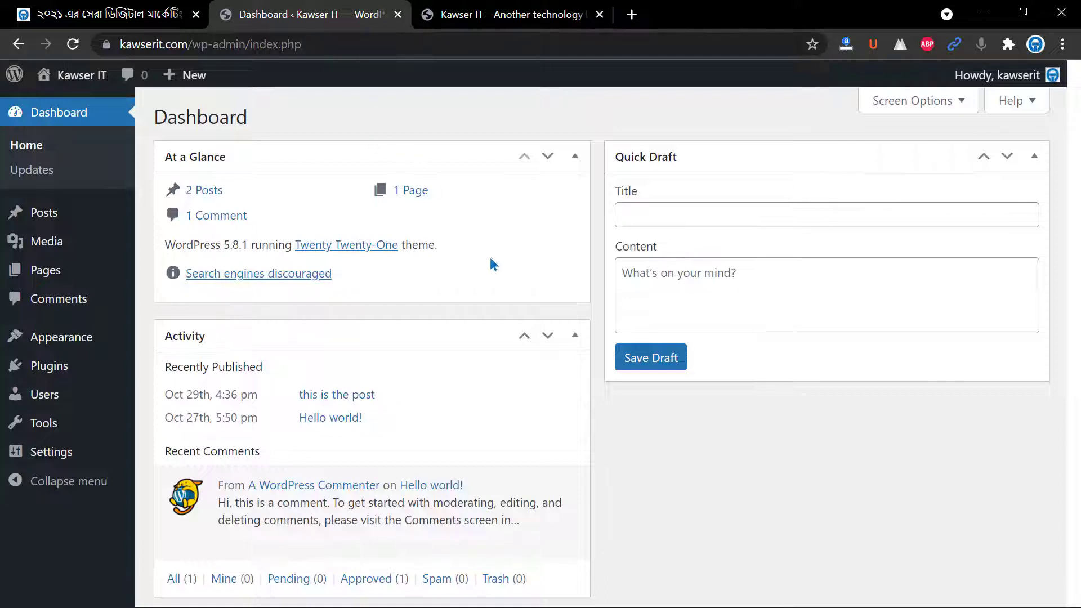
pyautogui.click(483, 10)
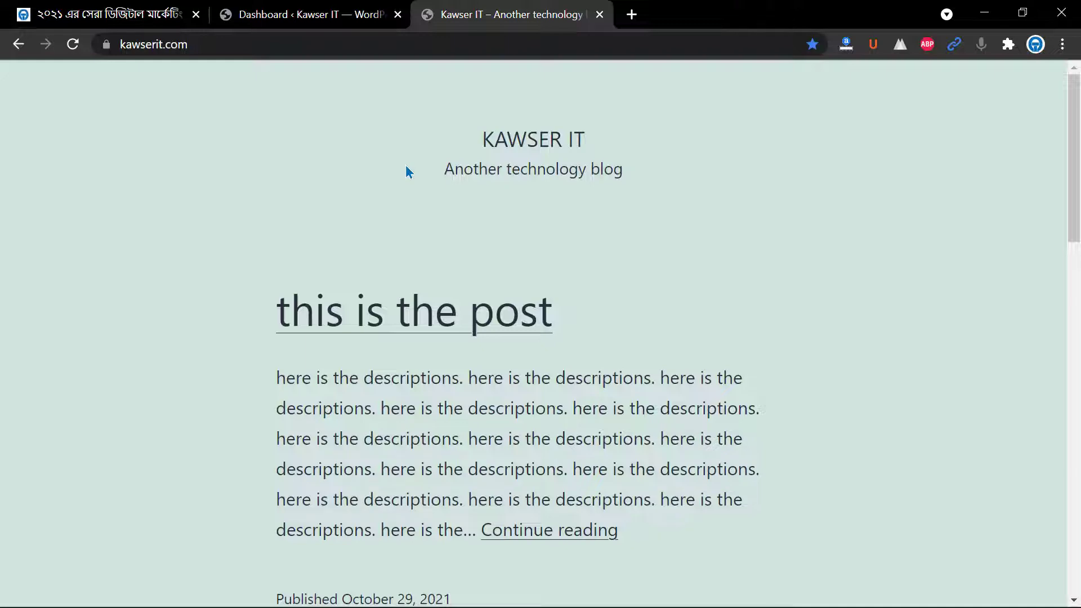
pyautogui.click(309, 12)
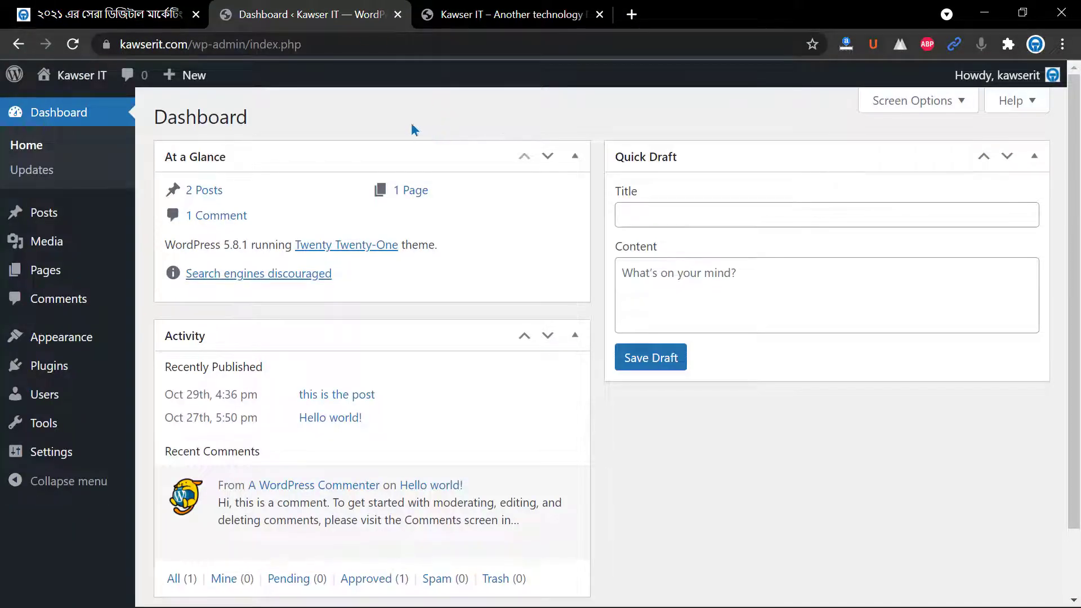
pyautogui.click(503, 9)
pyautogui.click(307, 9)
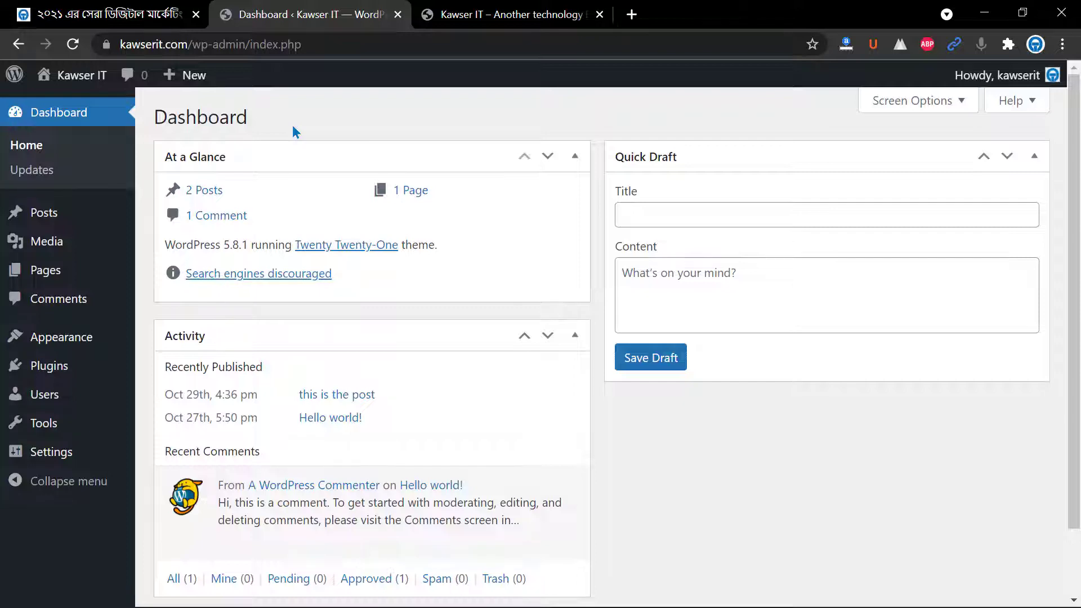
# - Compare the course outline's Blogger and WordPress chapters with the Kawser IT dashboard
pyautogui.click(104, 12)
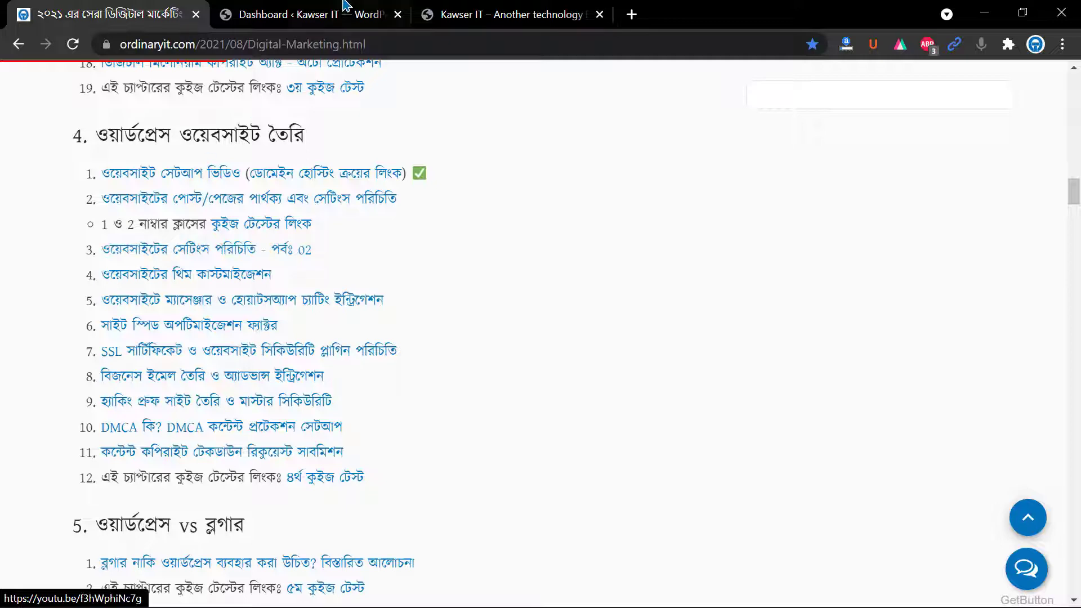
pyautogui.click(327, 11)
pyautogui.click(133, 8)
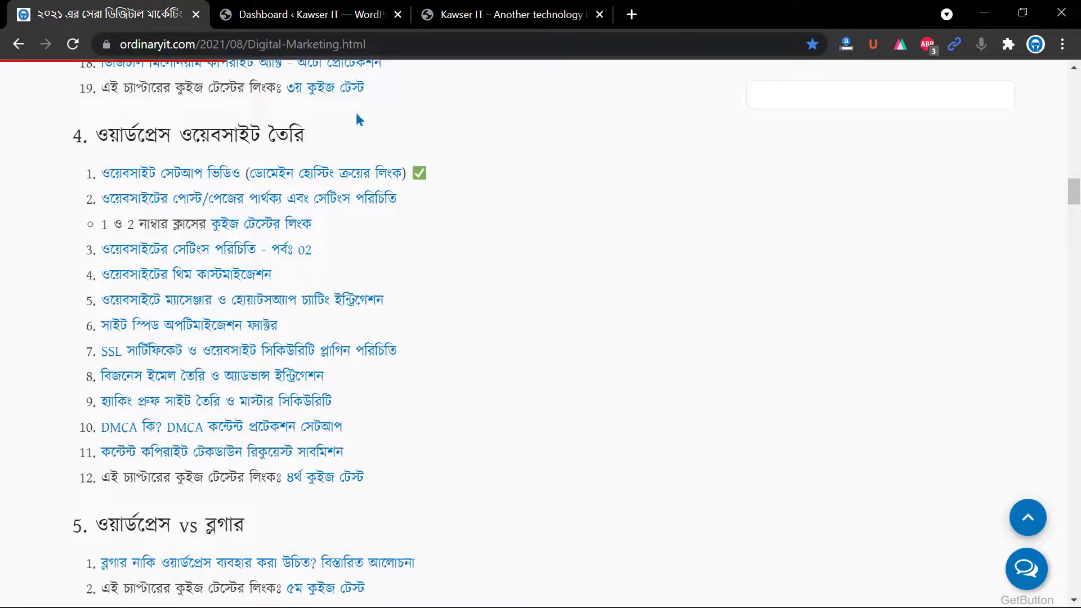
pyautogui.click(315, 13)
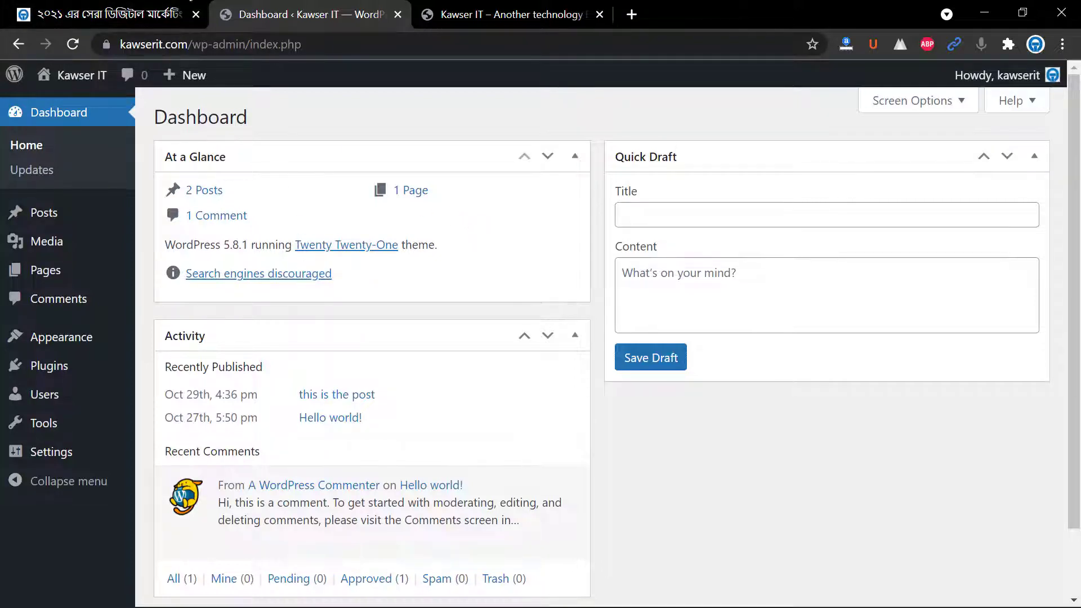
pyautogui.click(149, 12)
pyautogui.click(316, 13)
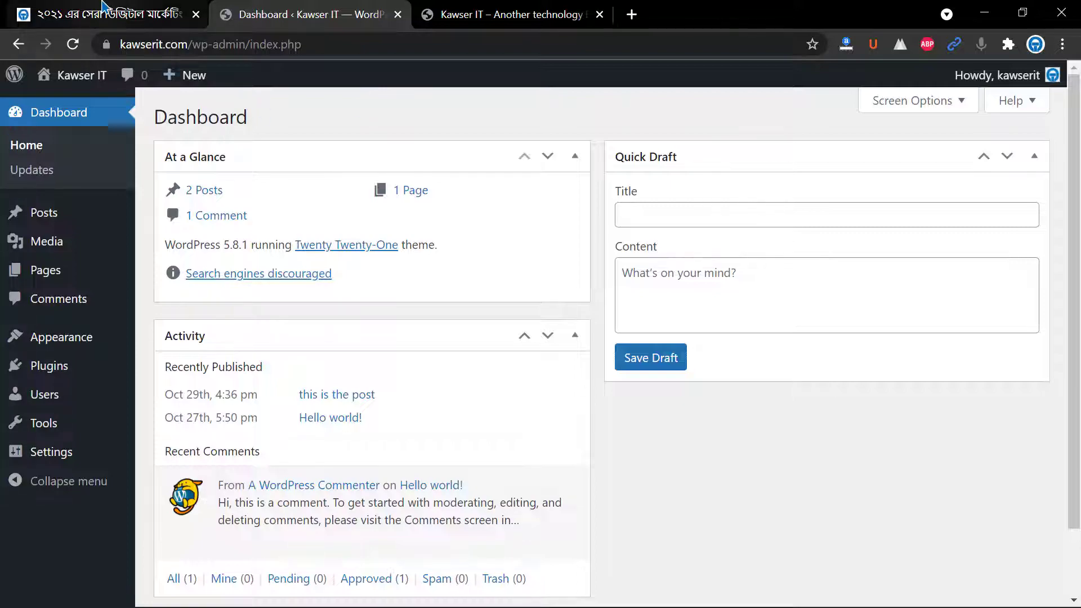
pyautogui.click(174, 17)
pyautogui.scroll(4, 139, 235)
pyautogui.scroll(7, 265, 304)
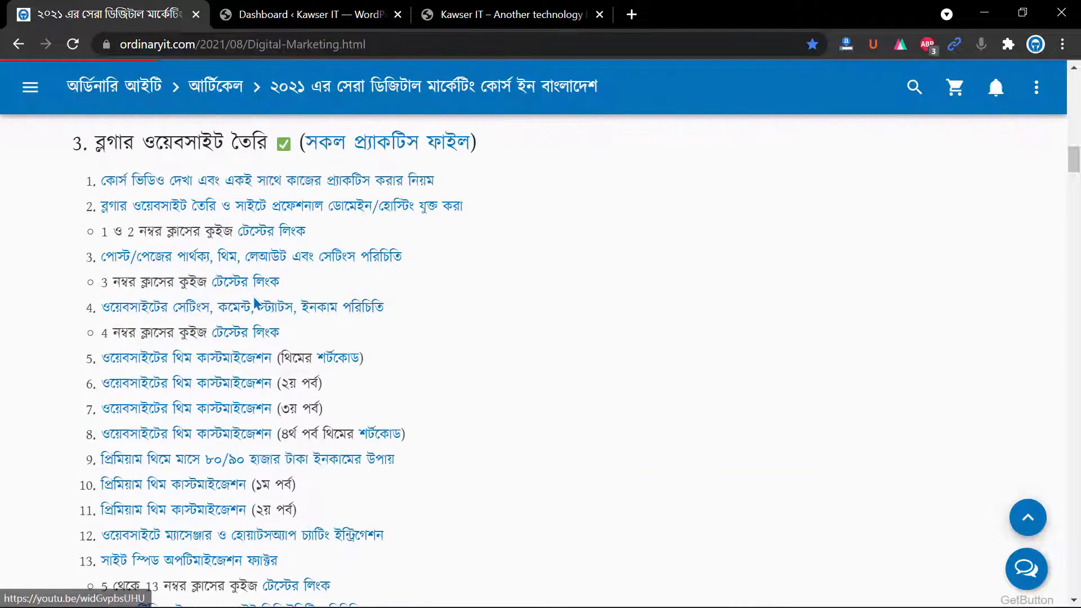
pyautogui.scroll(-8, 258, 305)
pyautogui.scroll(-3, 254, 304)
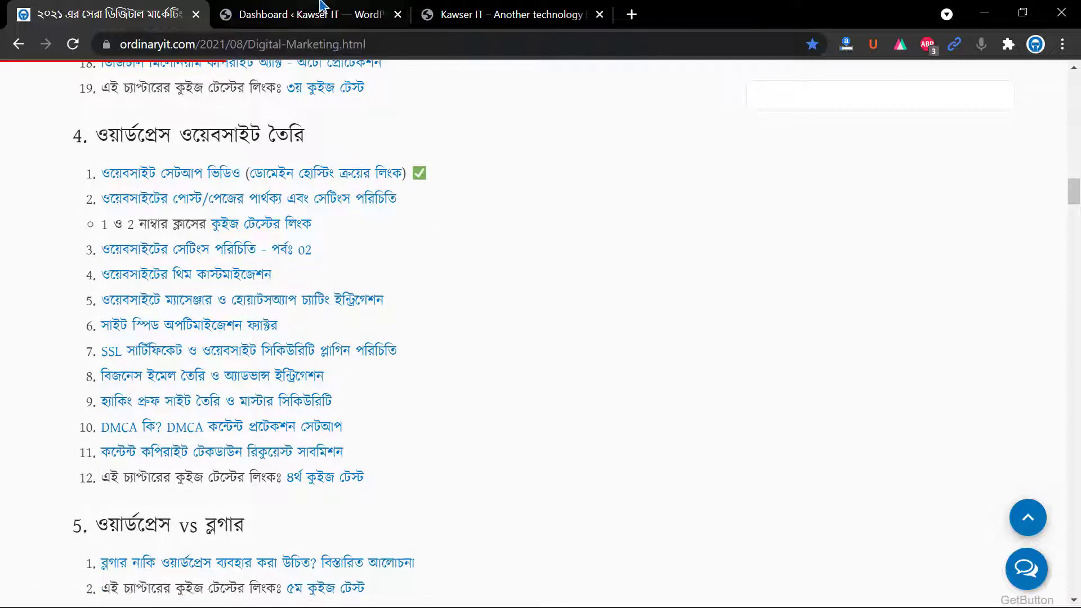
# - Open the Kawser IT site's theme management page and look through the installed themes
pyautogui.click(267, 12)
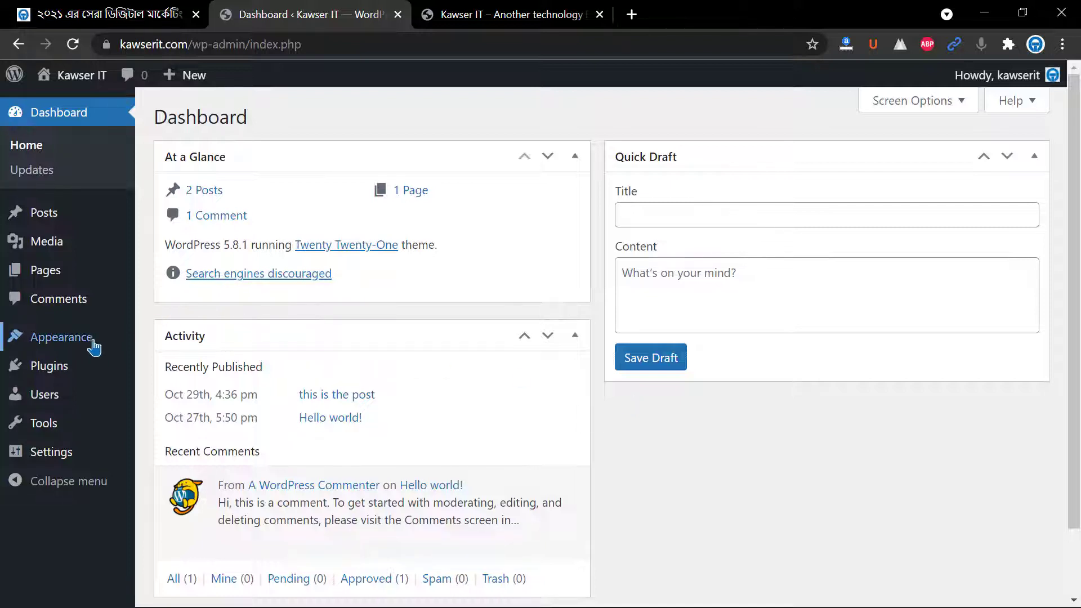
pyautogui.moveTo(85, 350)
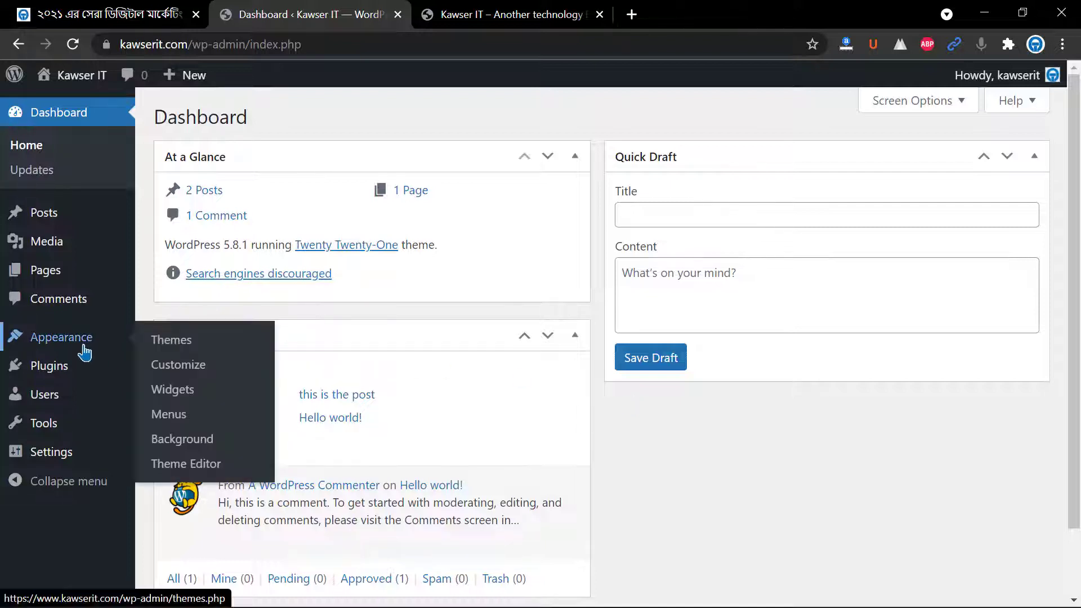
pyautogui.click(178, 341)
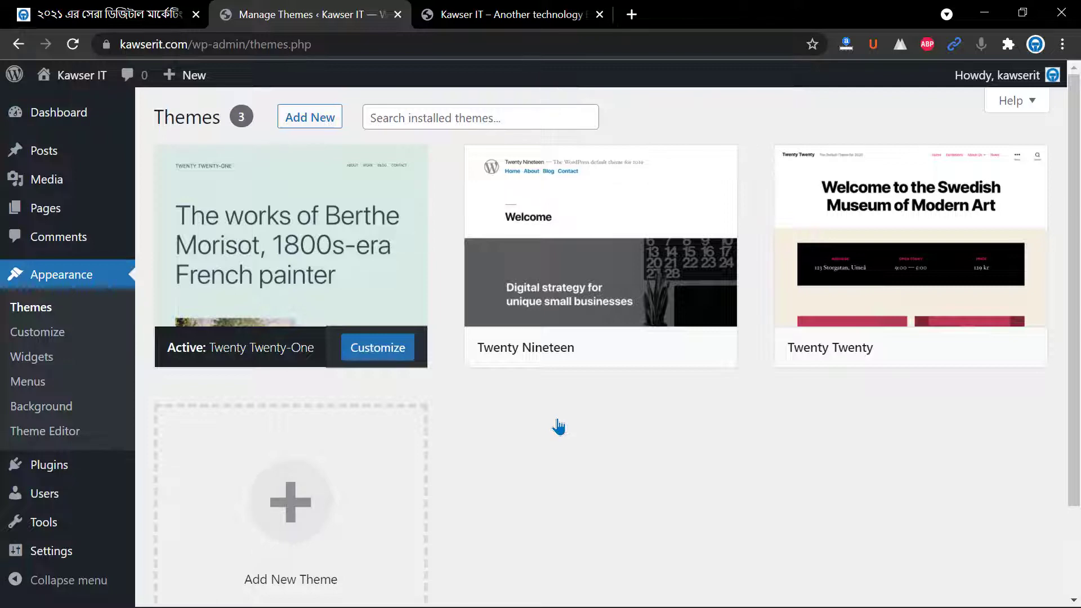
pyautogui.scroll(-3, 558, 425)
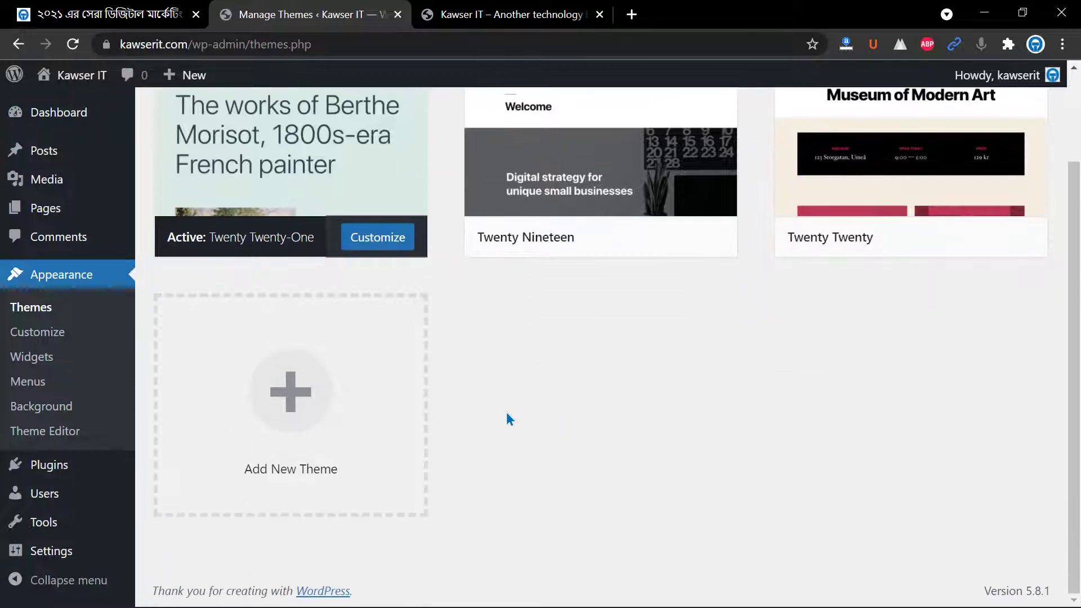
pyautogui.scroll(3, 507, 417)
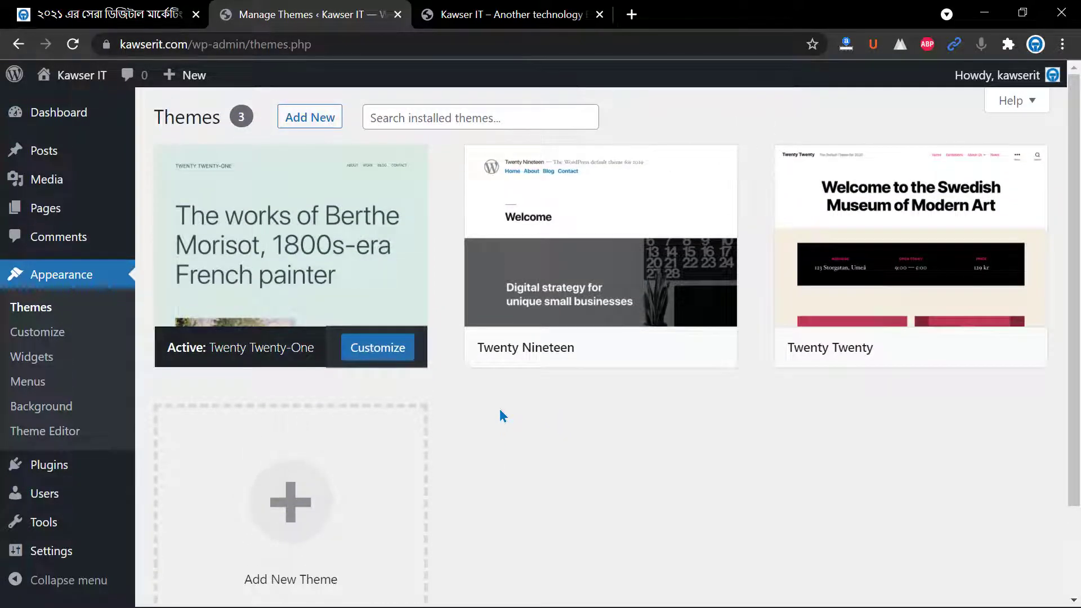
pyautogui.moveTo(497, 362)
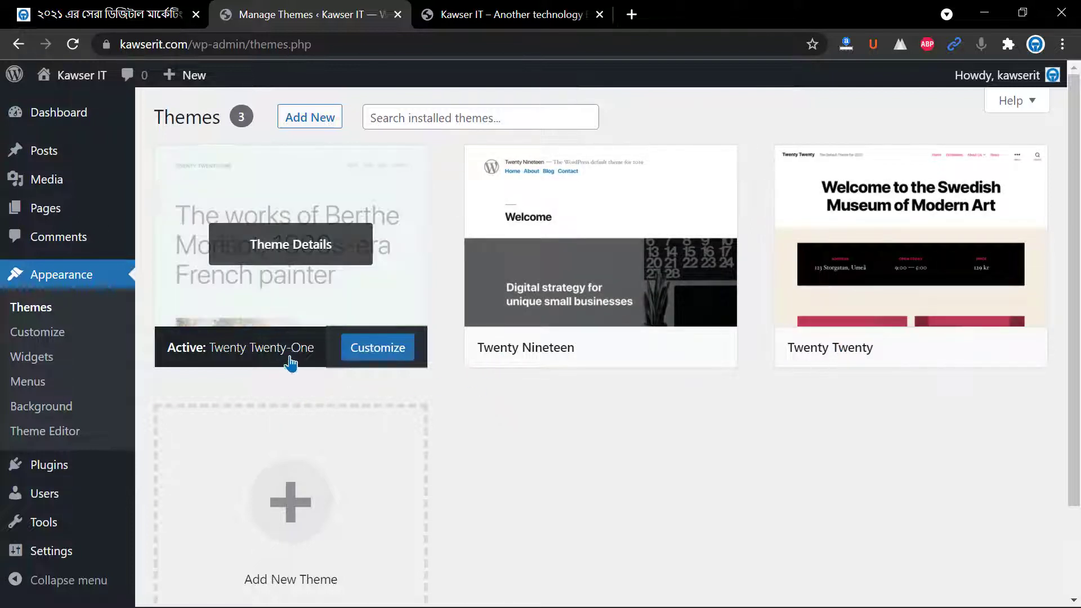
pyautogui.scroll(-1, 425, 363)
pyautogui.scroll(-1, 437, 352)
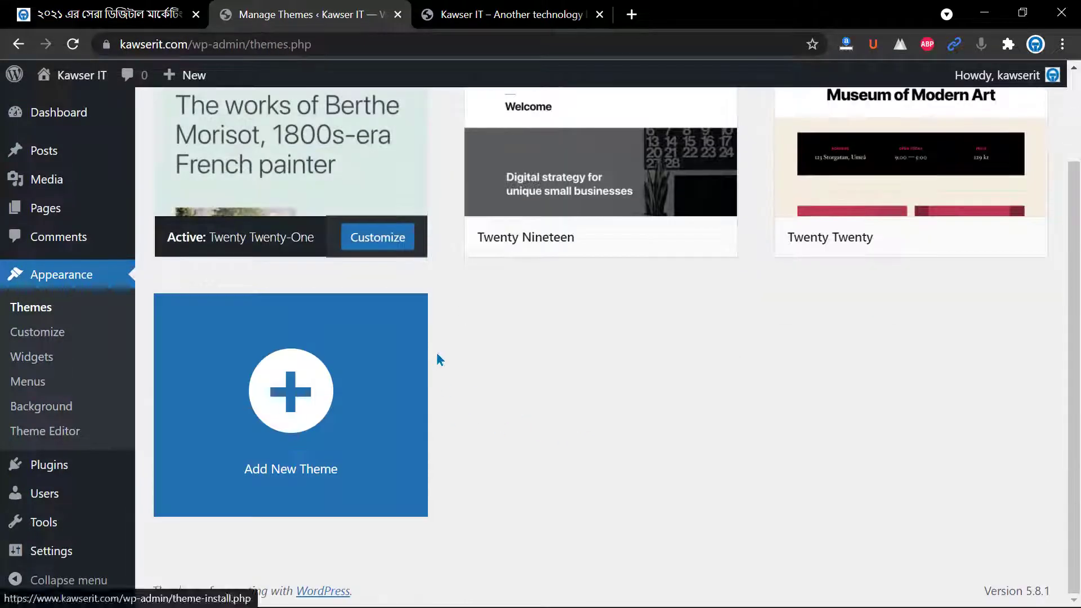
pyautogui.scroll(2, 438, 351)
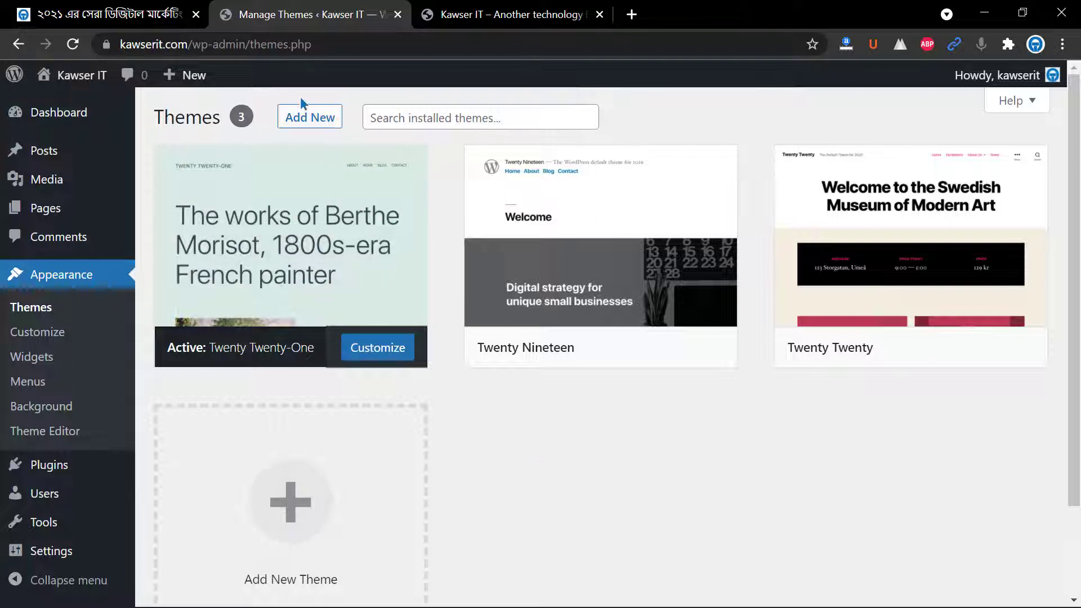
# - Open the page for adding new themes to the site
pyautogui.click(309, 116)
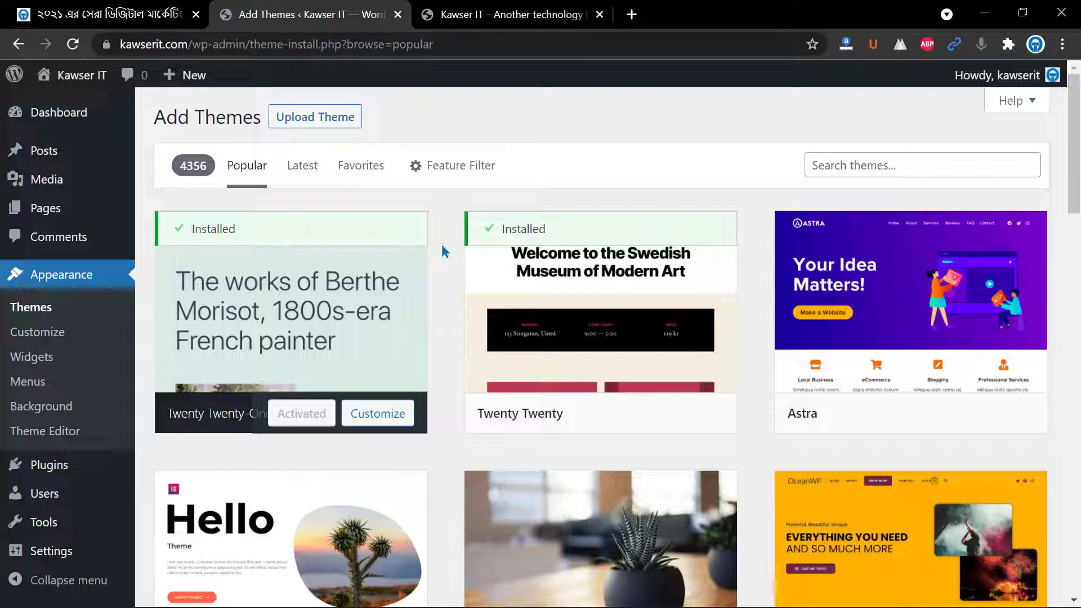
pyautogui.click(18, 44)
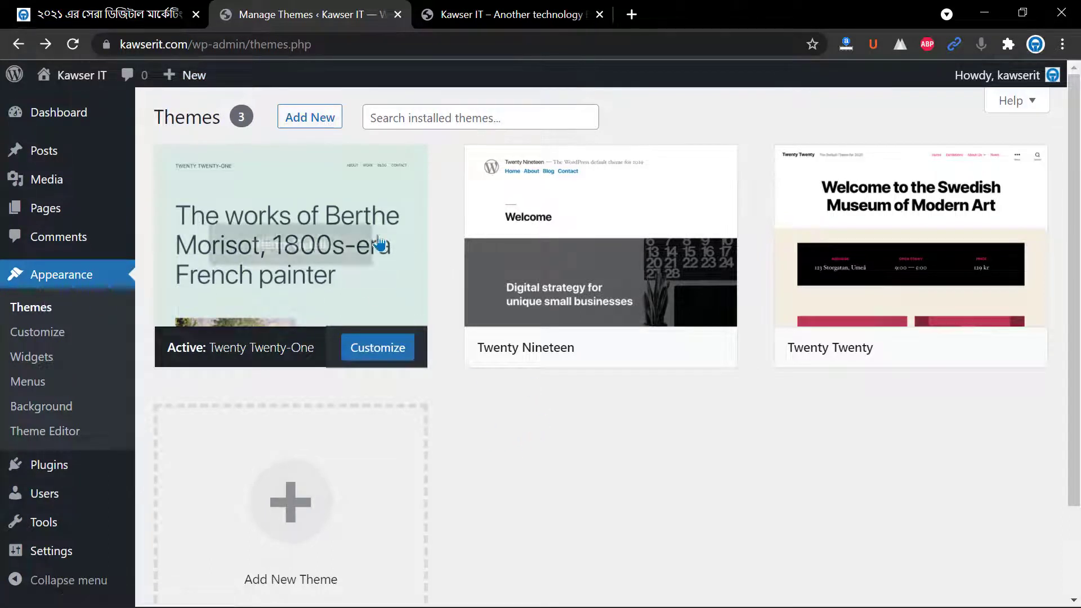
pyautogui.click(321, 123)
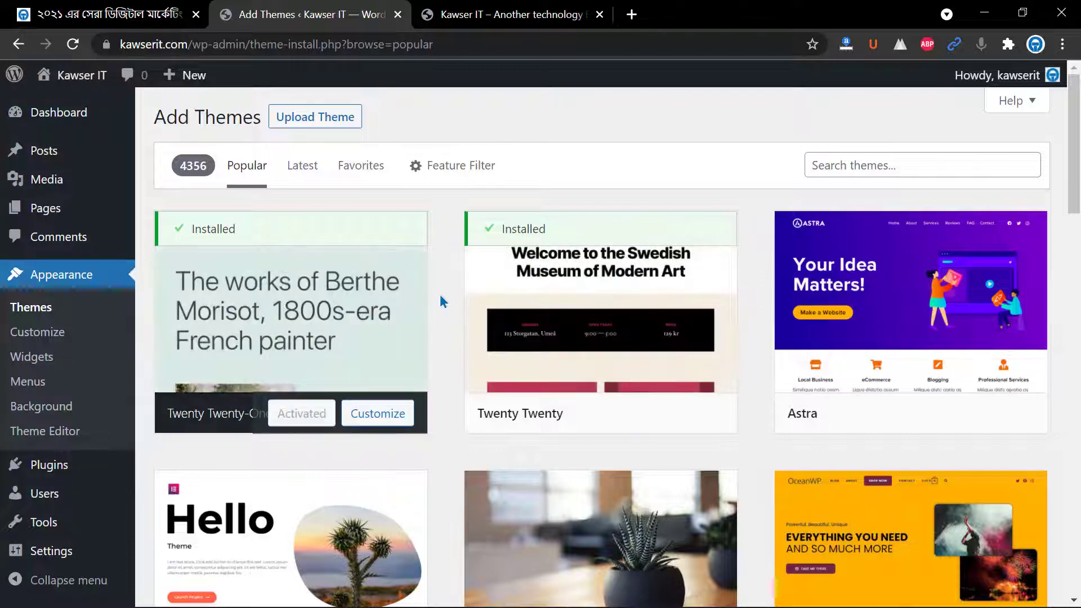
# - Browse the Popular themes in the WordPress theme catalogue
pyautogui.scroll(-20, 446, 279)
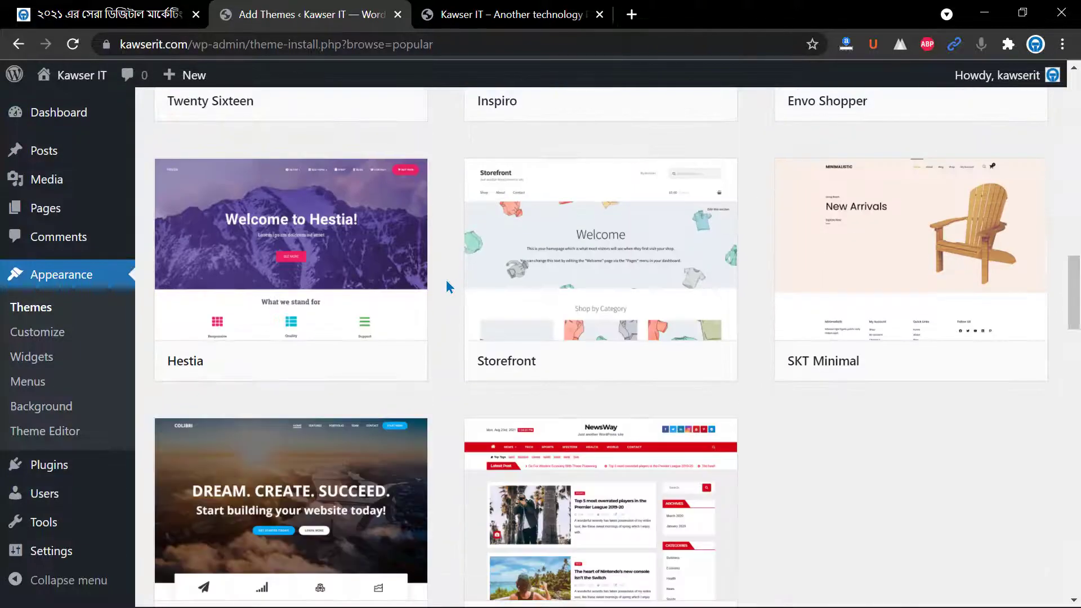
pyautogui.scroll(-20, 446, 280)
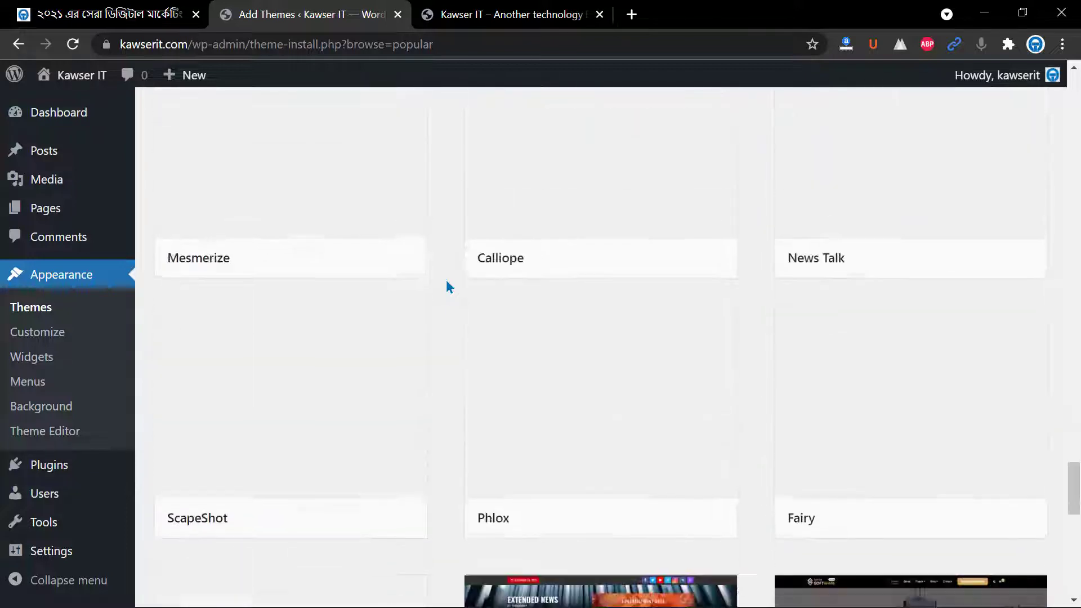
pyautogui.scroll(8, 434, 281)
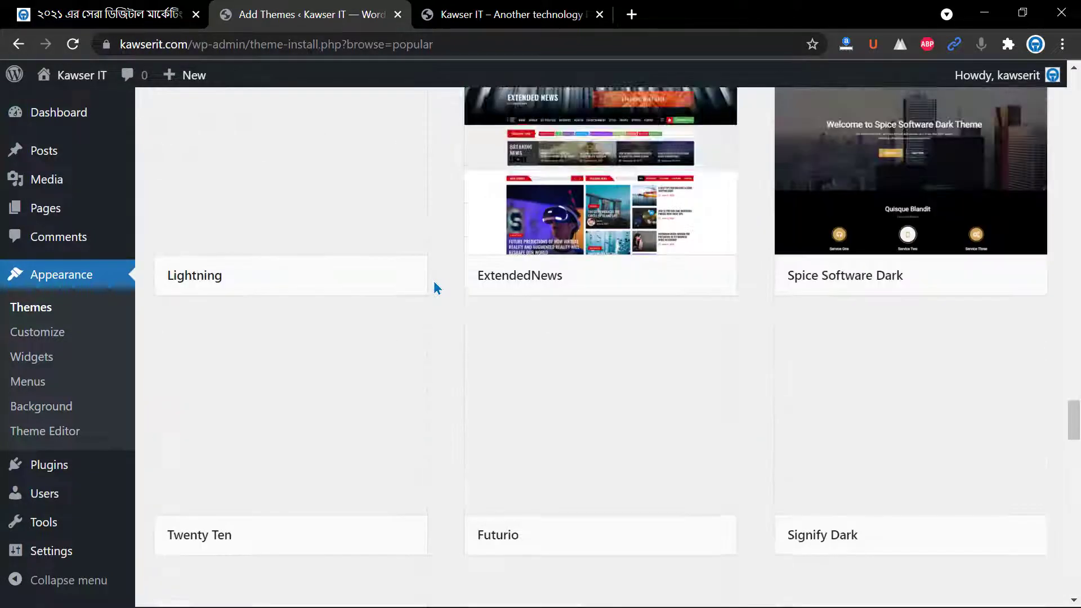
pyautogui.scroll(-5, 433, 281)
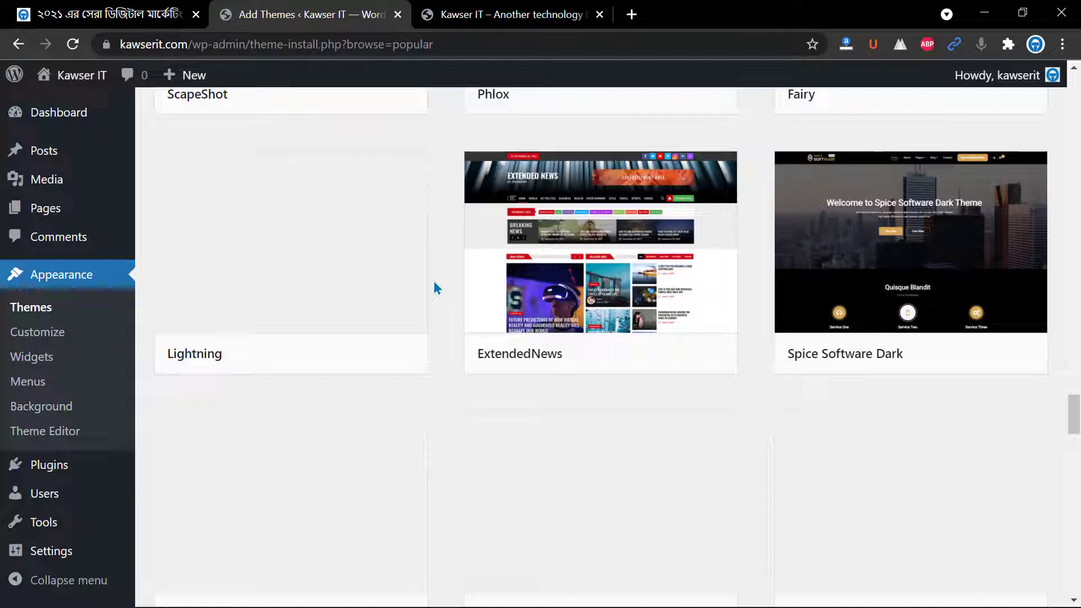
pyautogui.scroll(5, 434, 283)
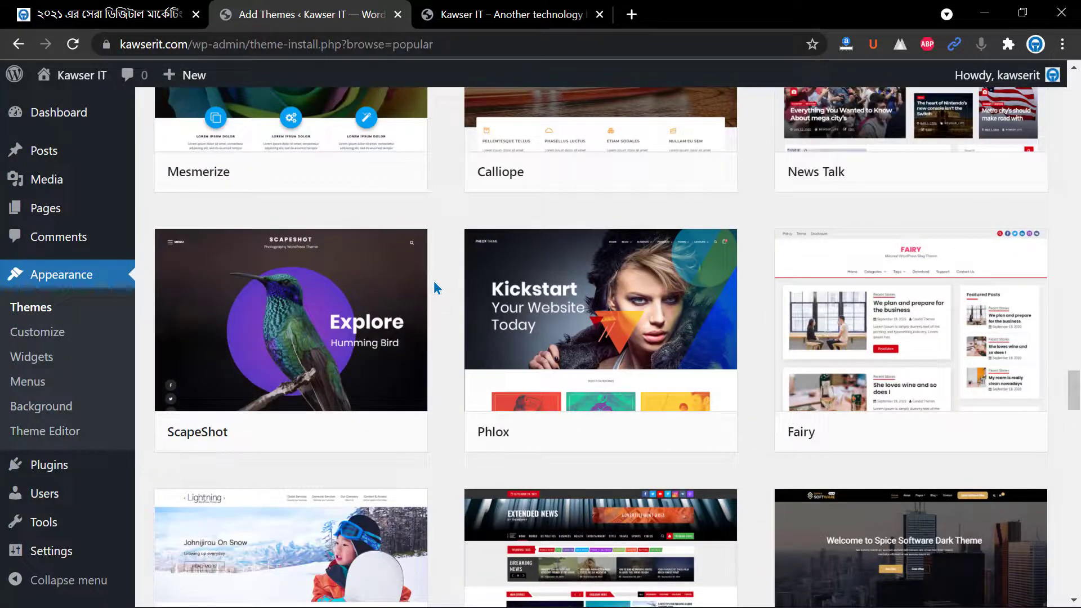
pyautogui.scroll(5, 434, 283)
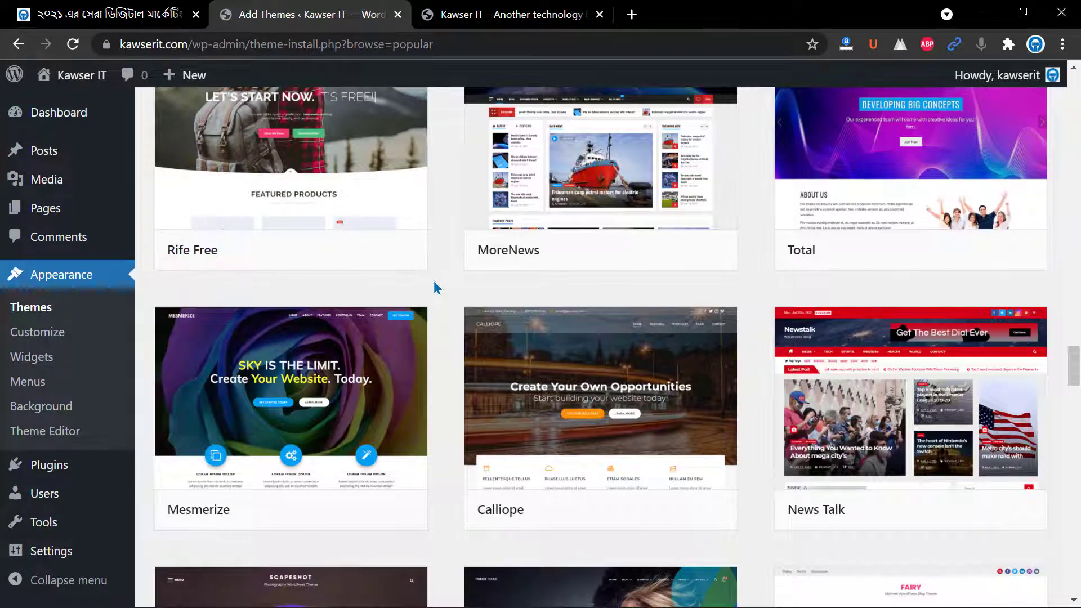
pyautogui.scroll(4, 437, 289)
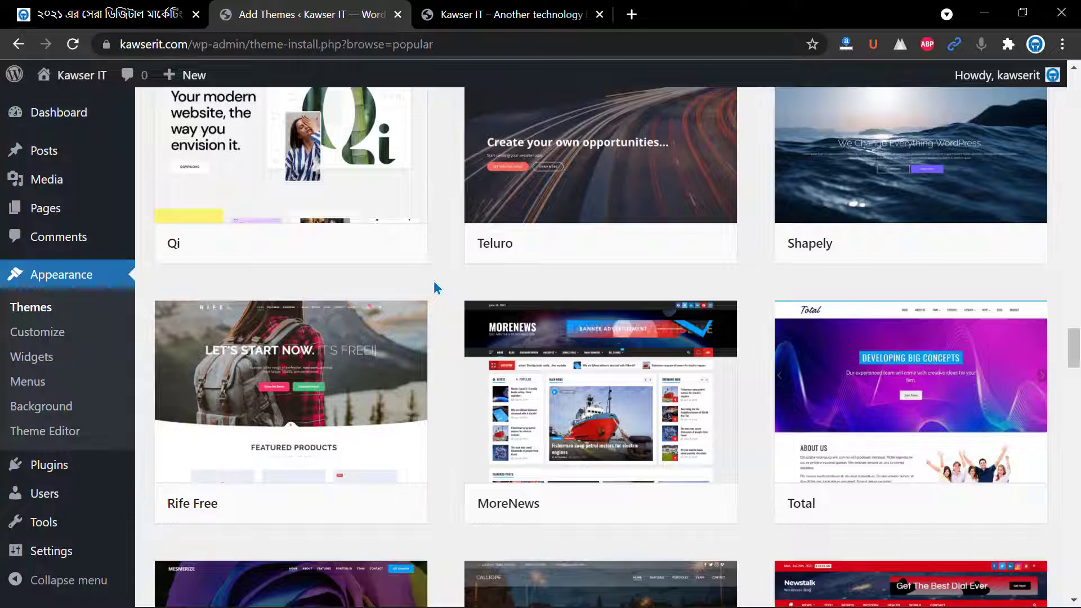
pyautogui.scroll(10, 434, 283)
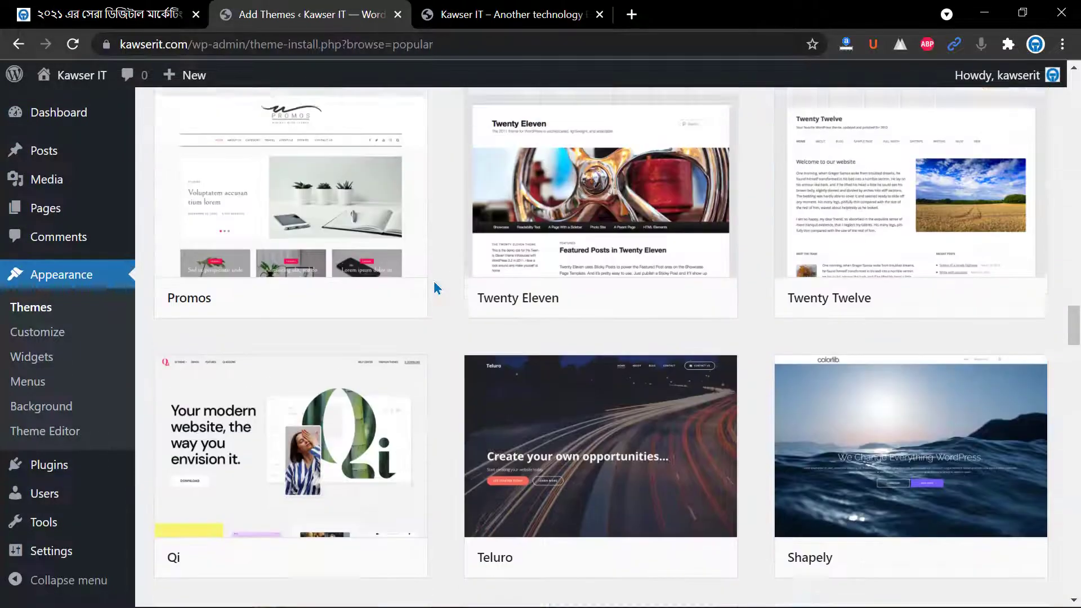
pyautogui.scroll(15, 434, 283)
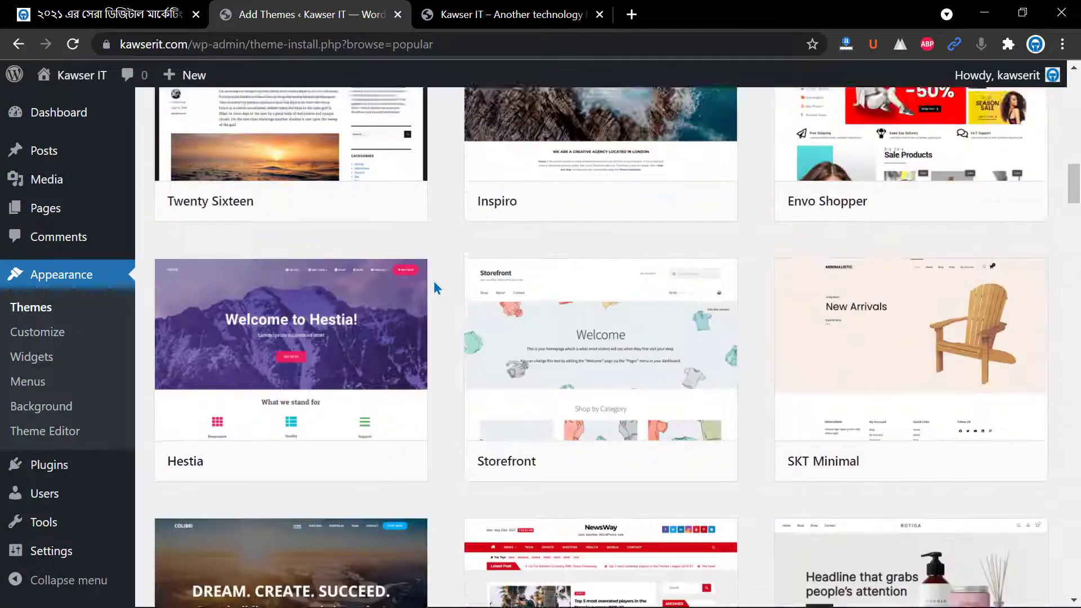
pyautogui.scroll(15, 434, 288)
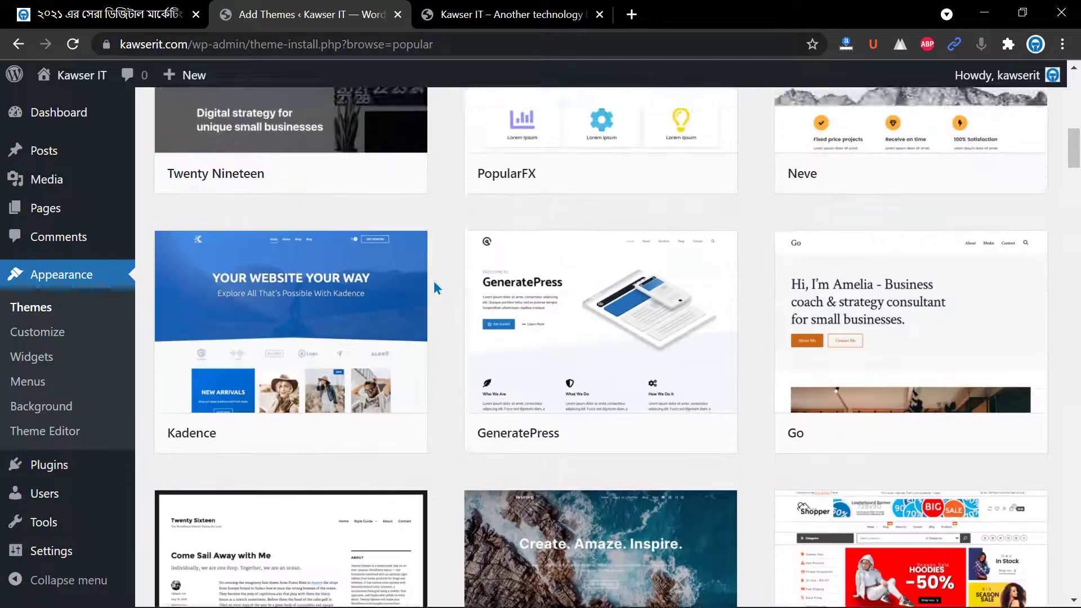
pyautogui.scroll(2, 434, 287)
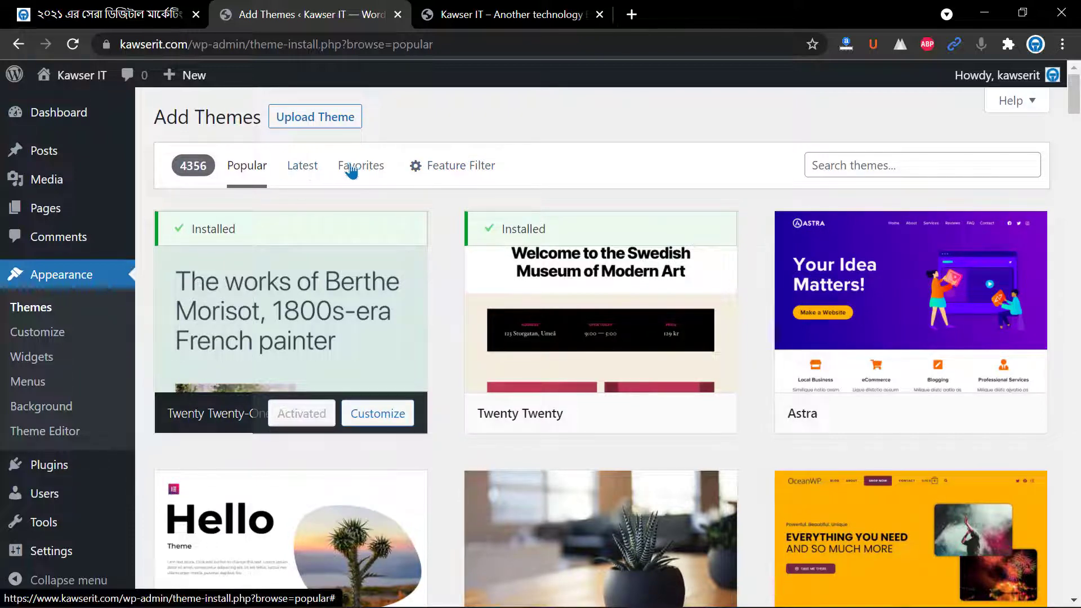
# - Look through the Latest themes in the catalogue and check the Favorites listing
pyautogui.click(300, 169)
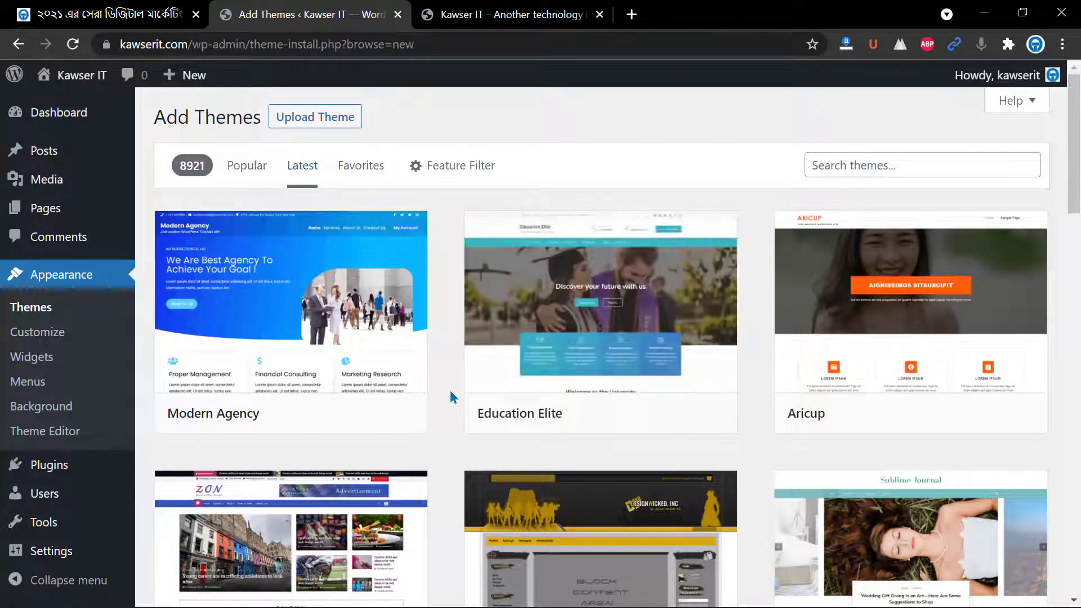
pyautogui.scroll(-4, 448, 390)
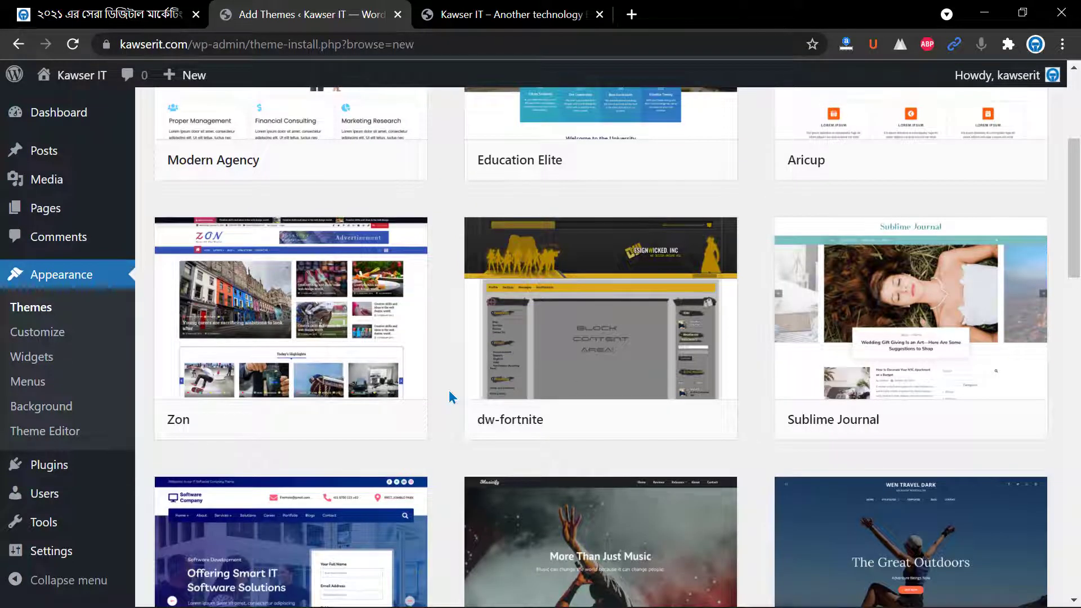
pyautogui.scroll(3, 449, 390)
pyautogui.scroll(1, 451, 397)
pyautogui.click(363, 167)
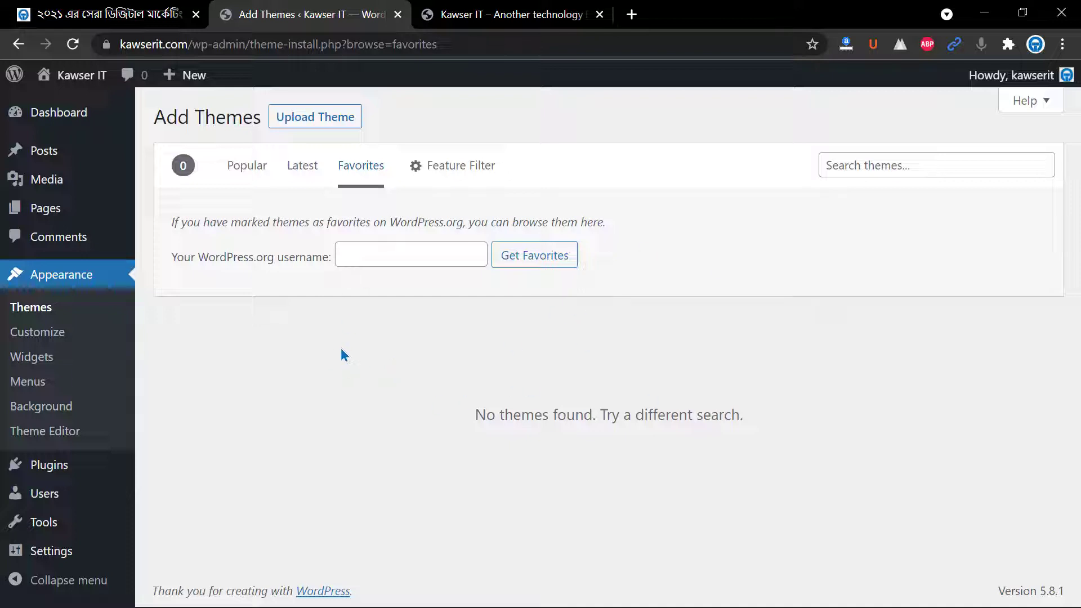
# - Open the theme feature filter and review its Subject, Features and Layout options
pyautogui.click(452, 168)
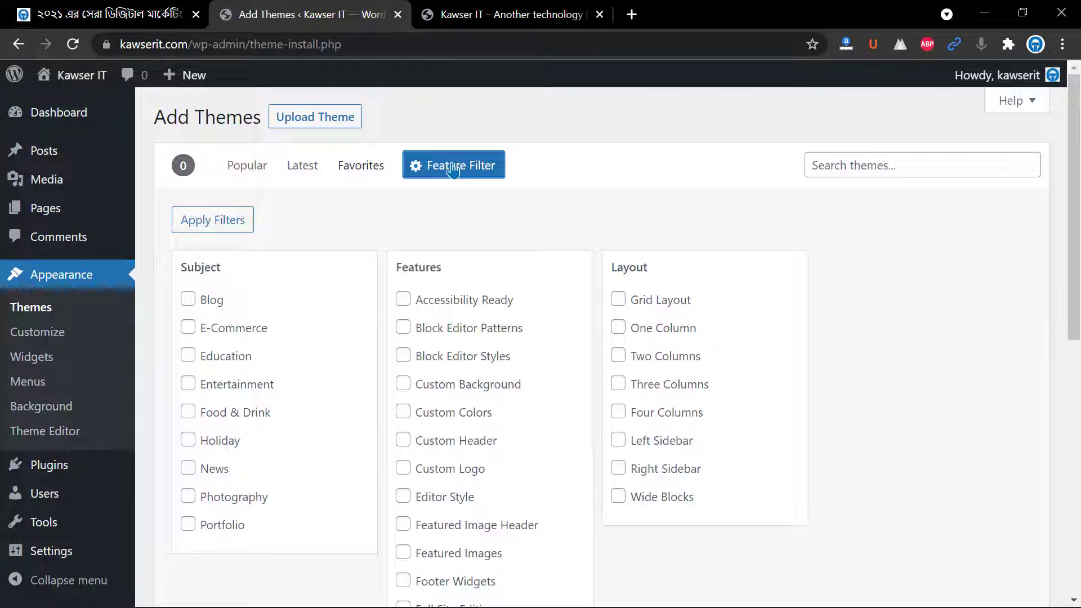
pyautogui.scroll(-9, 452, 168)
pyautogui.scroll(10, 452, 167)
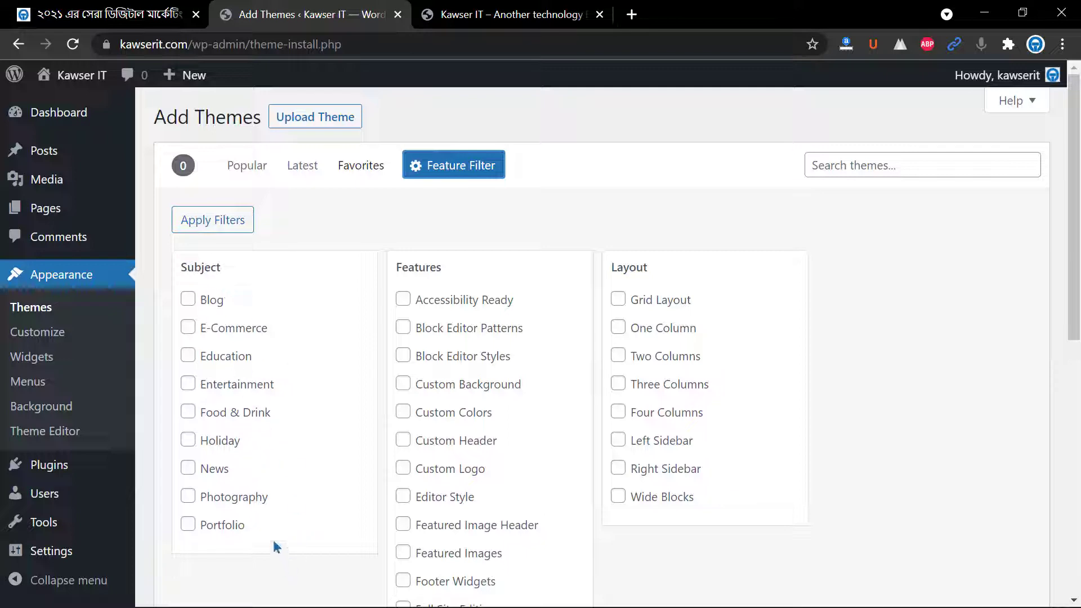
pyautogui.scroll(-5, 465, 378)
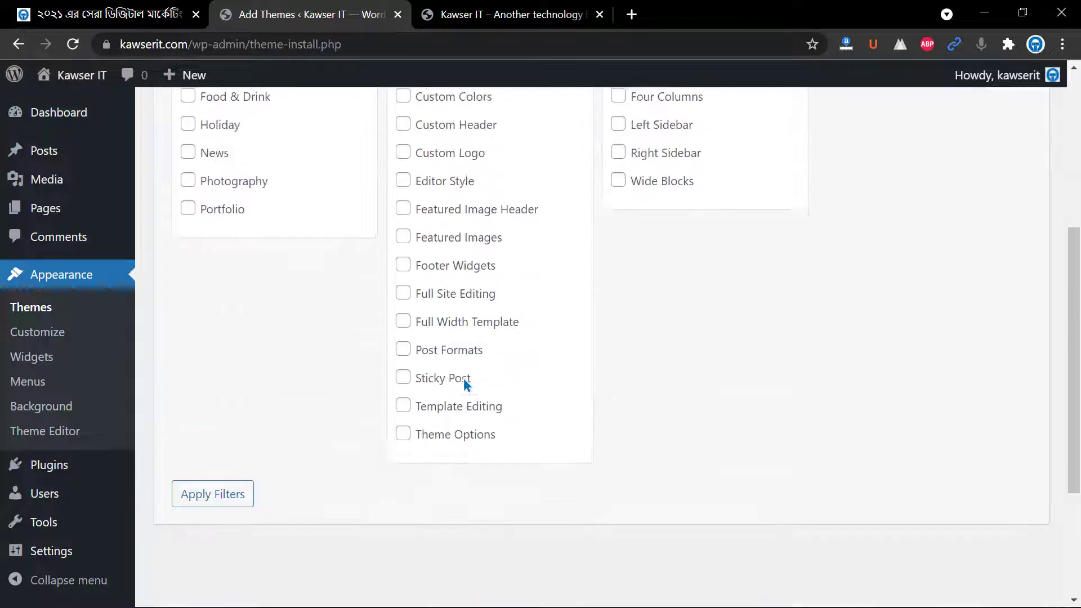
pyautogui.scroll(5, 464, 379)
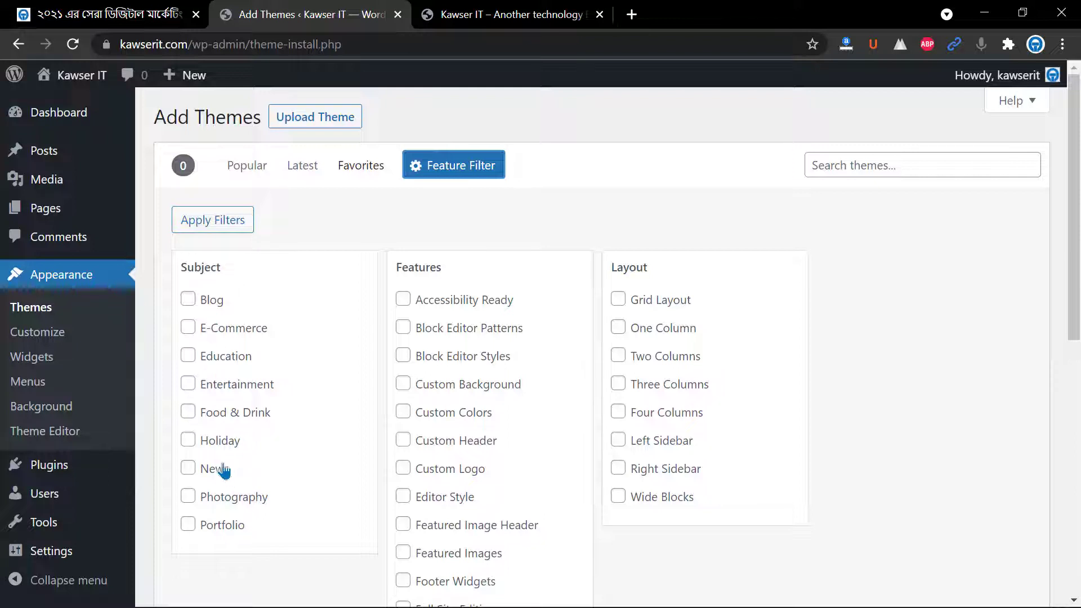
# - Filter the theme catalogue by the News subject and apply the filter
pyautogui.click(189, 470)
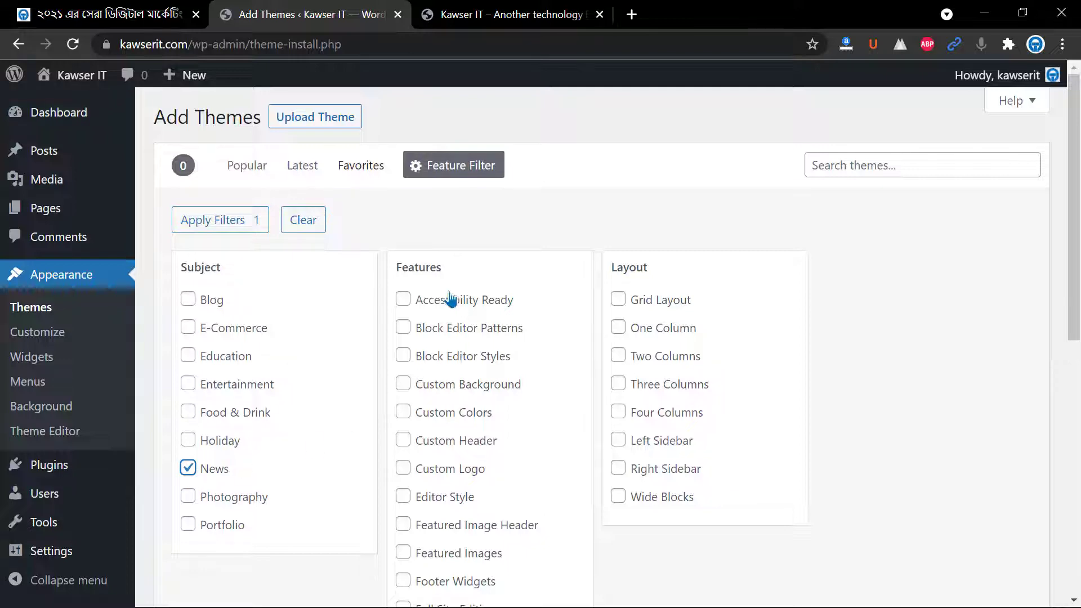
pyautogui.scroll(-3, 448, 300)
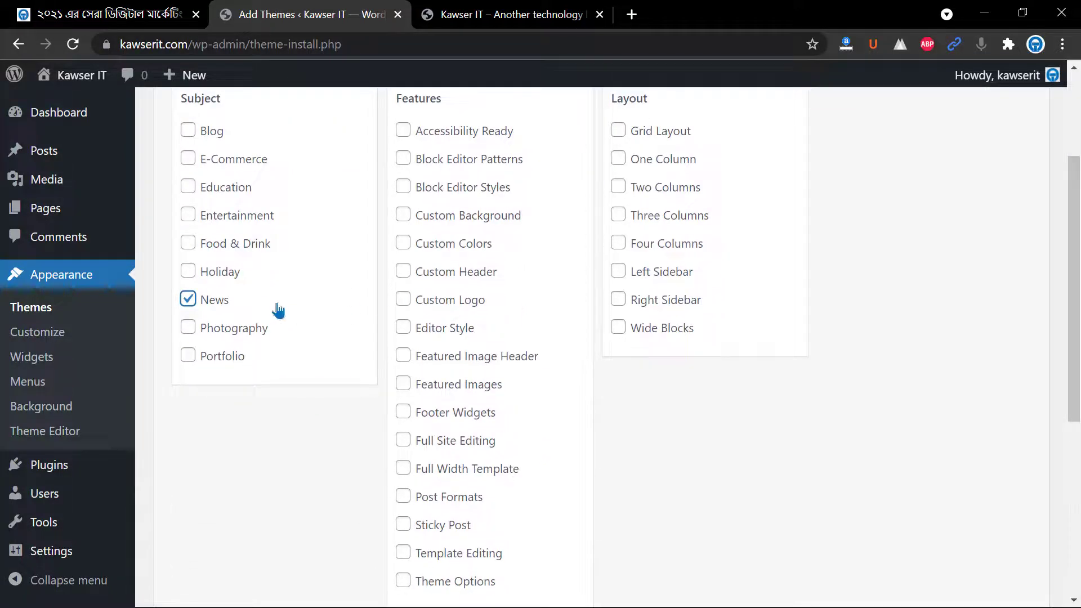
pyautogui.scroll(-3, 434, 284)
pyautogui.scroll(-1, 434, 286)
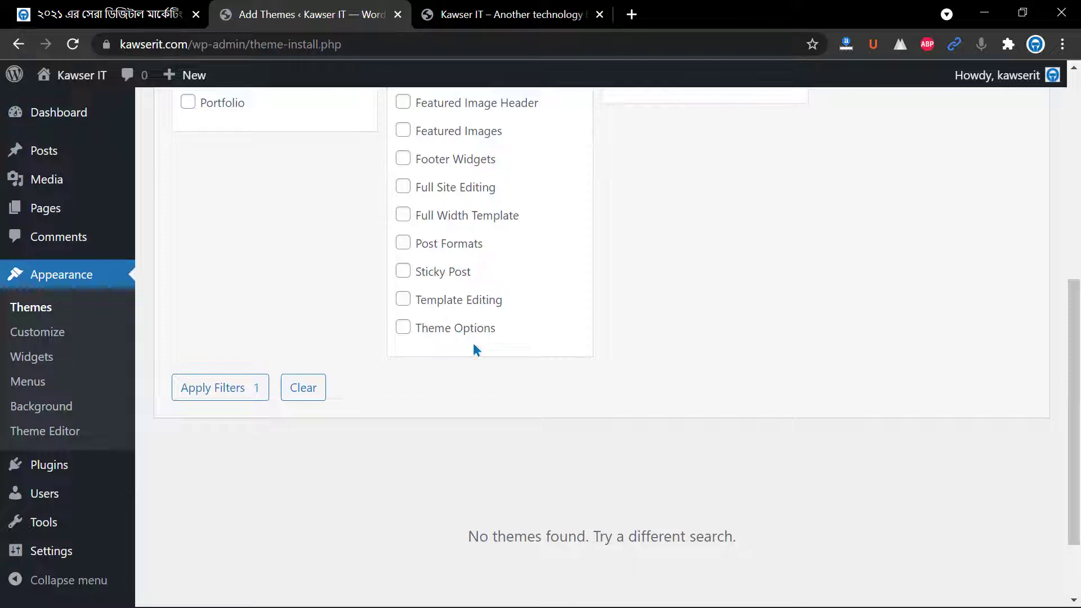
pyautogui.scroll(6, 465, 346)
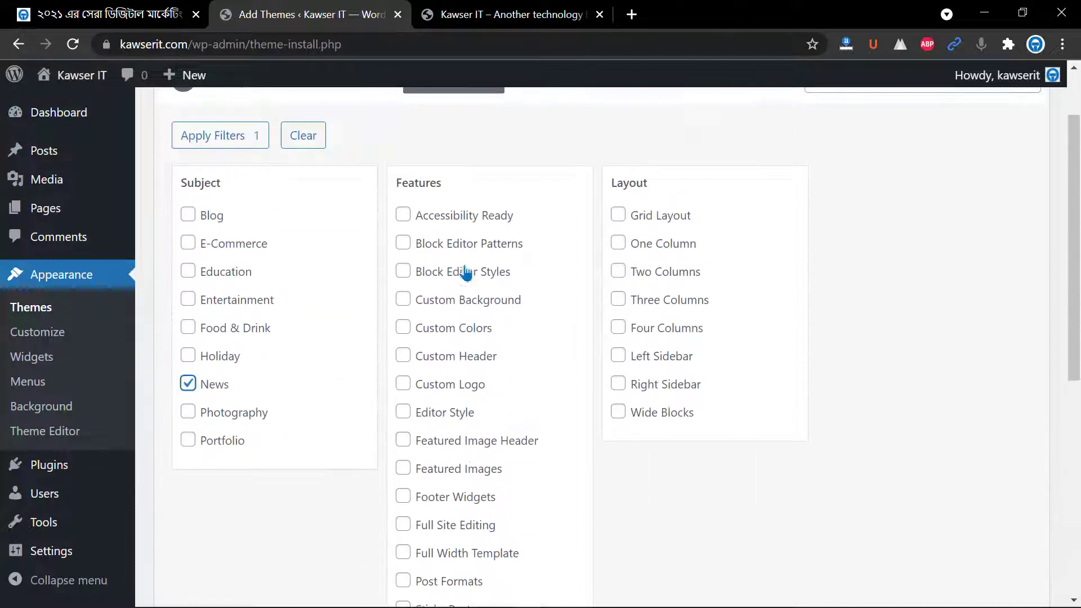
pyautogui.scroll(-3, 446, 488)
pyautogui.scroll(4, 447, 441)
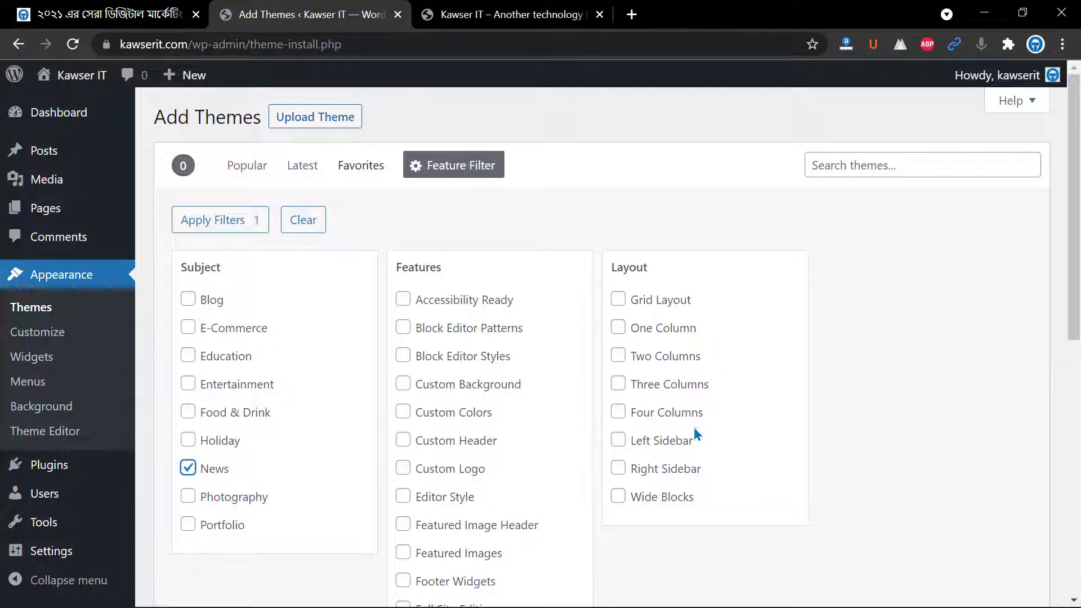
pyautogui.scroll(-8, 485, 355)
pyautogui.scroll(8, 480, 346)
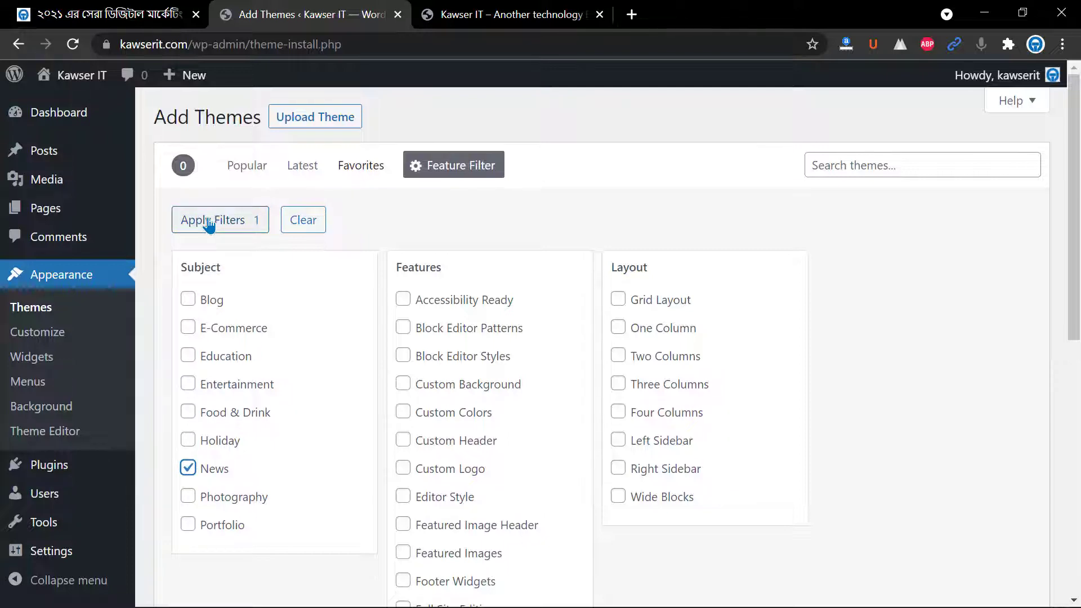
pyautogui.scroll(-8, 210, 224)
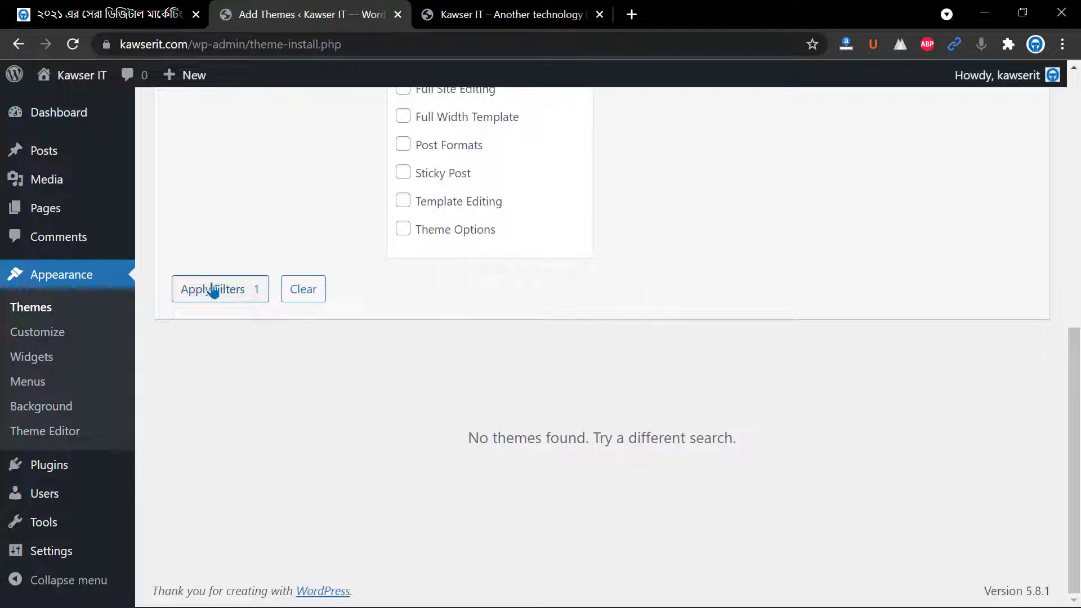
pyautogui.scroll(8, 212, 290)
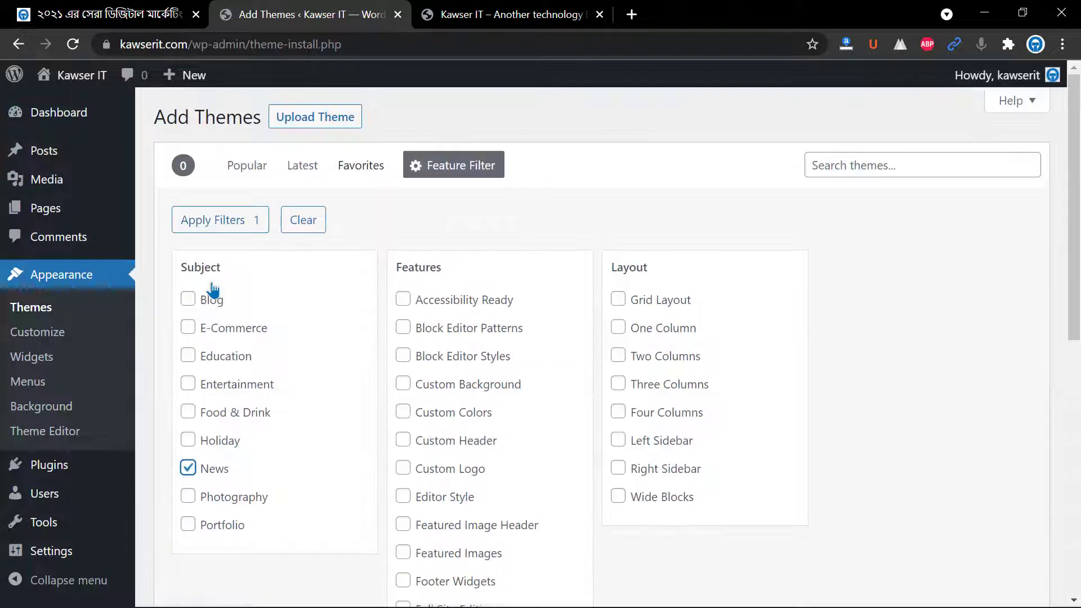
pyautogui.click(219, 225)
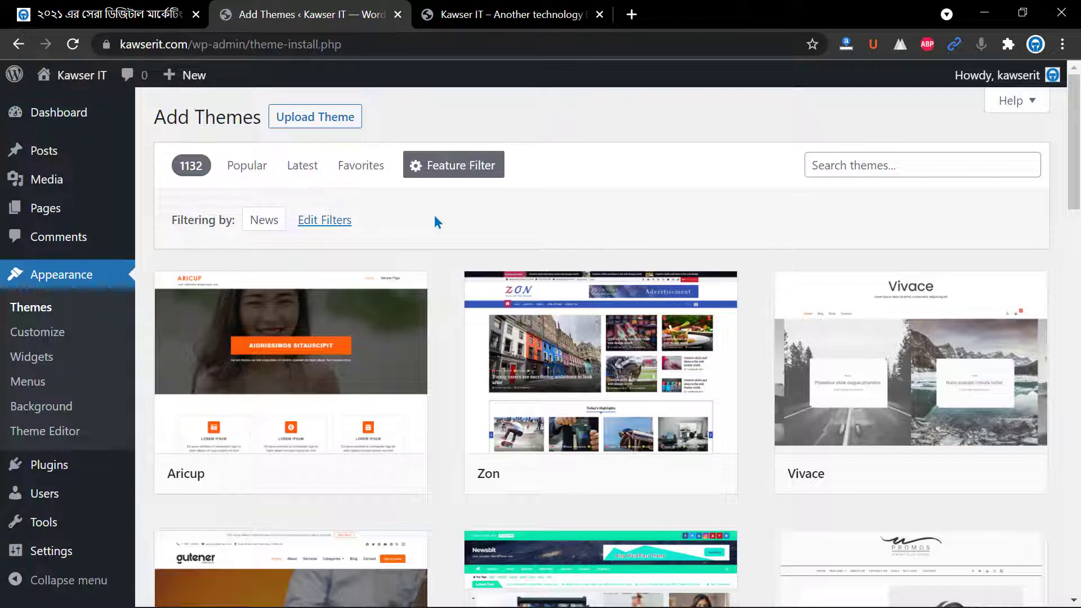
# - Browse the News-filtered themes and compare their designs for a suitable news site theme
pyautogui.scroll(-4, 434, 251)
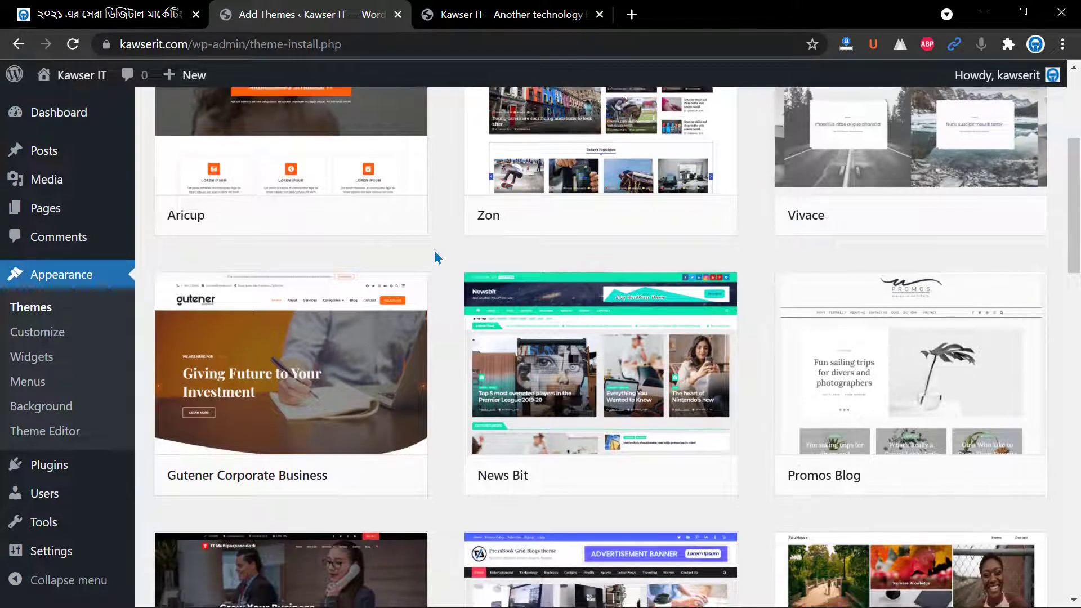
pyautogui.scroll(-3, 434, 251)
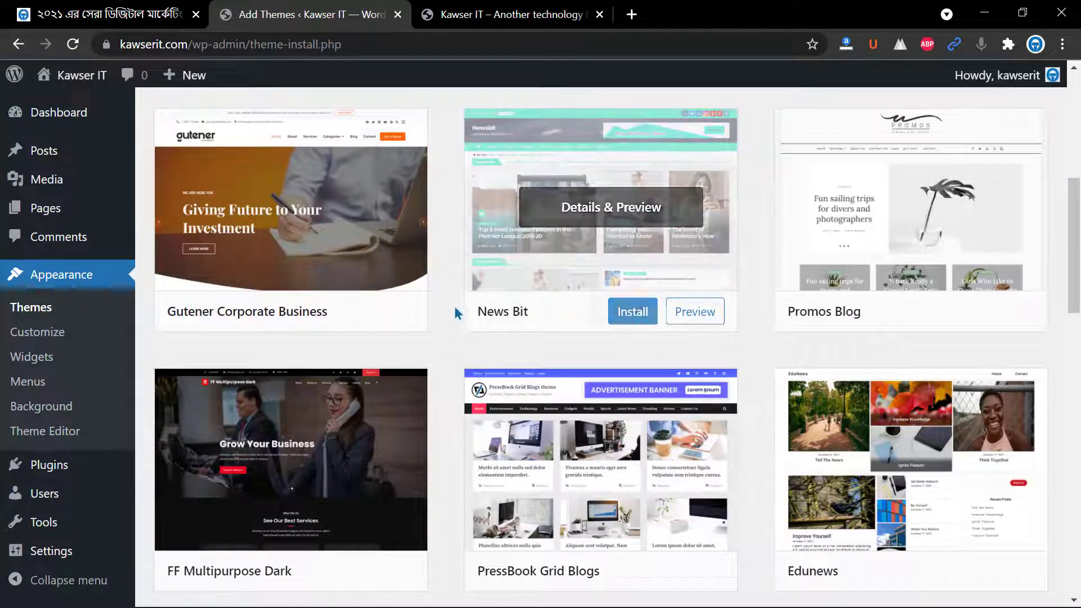
pyautogui.scroll(-2, 452, 315)
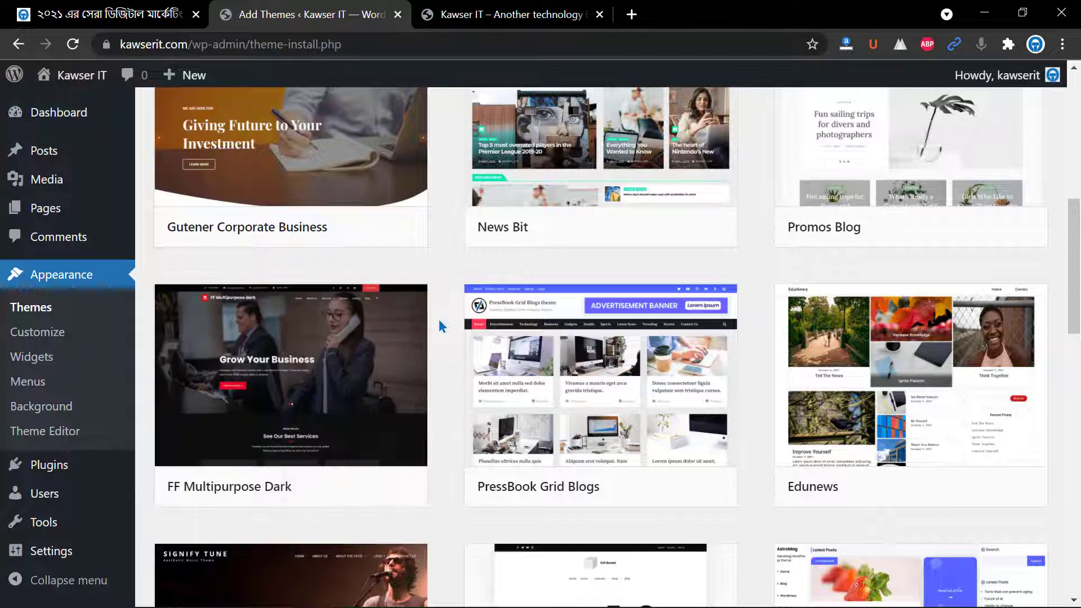
pyautogui.scroll(1, 442, 326)
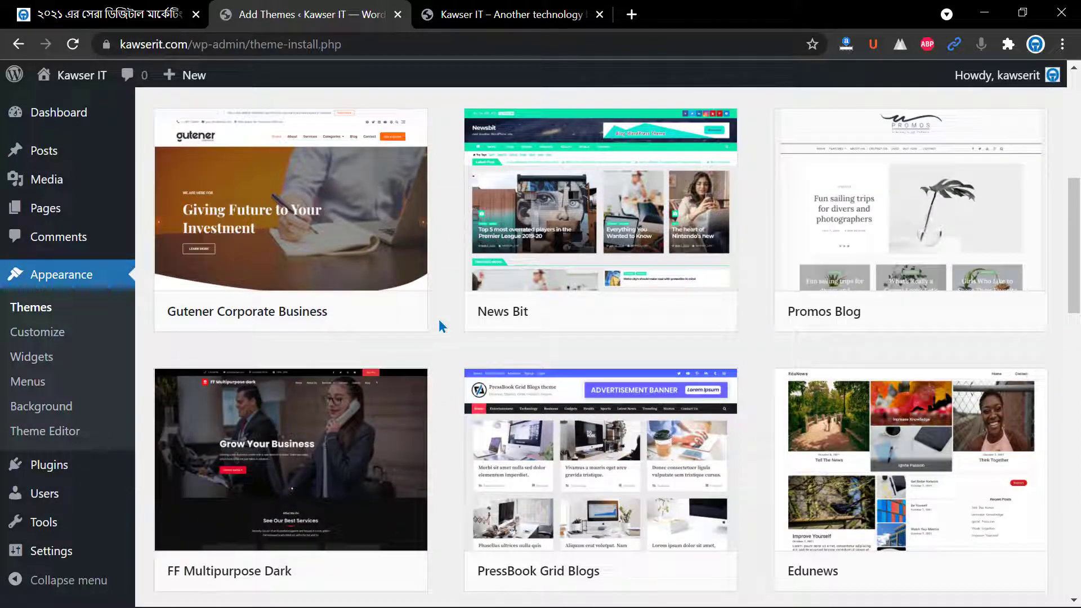
pyautogui.scroll(-6, 440, 321)
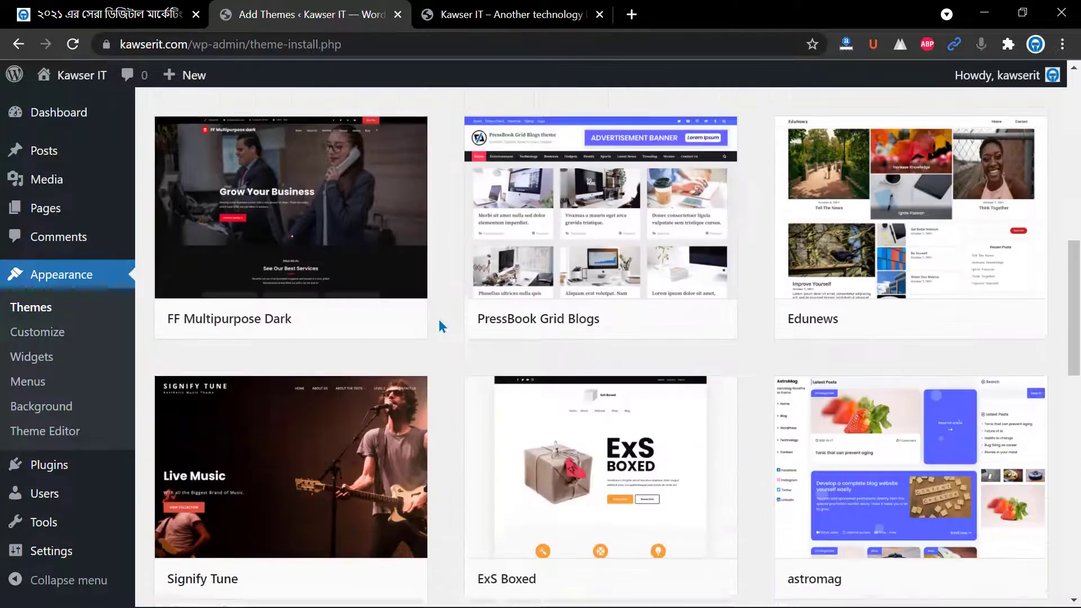
pyautogui.scroll(-5, 439, 322)
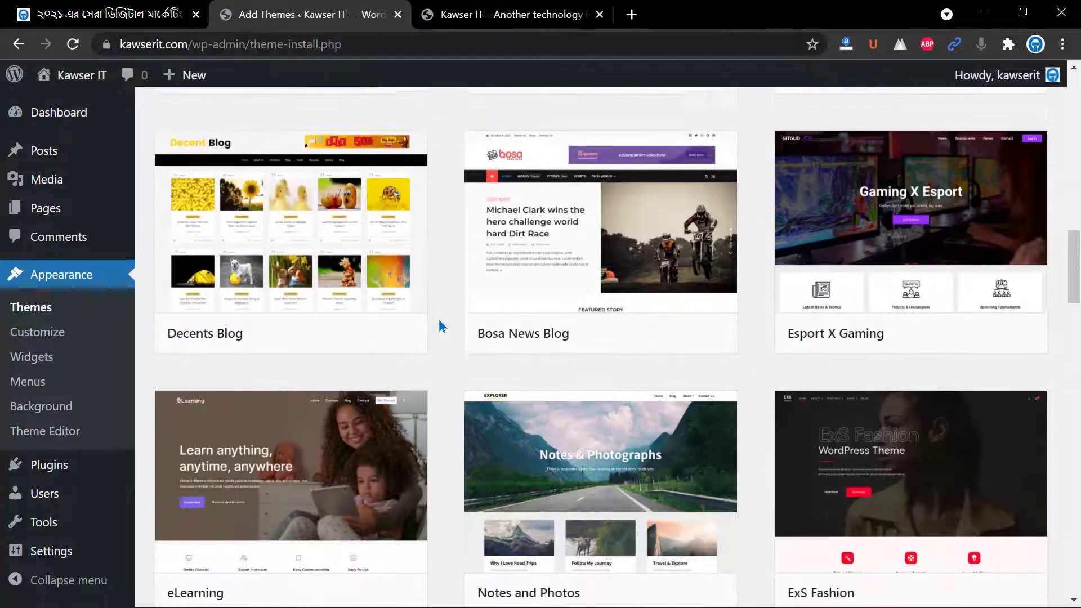
pyautogui.scroll(-7, 439, 321)
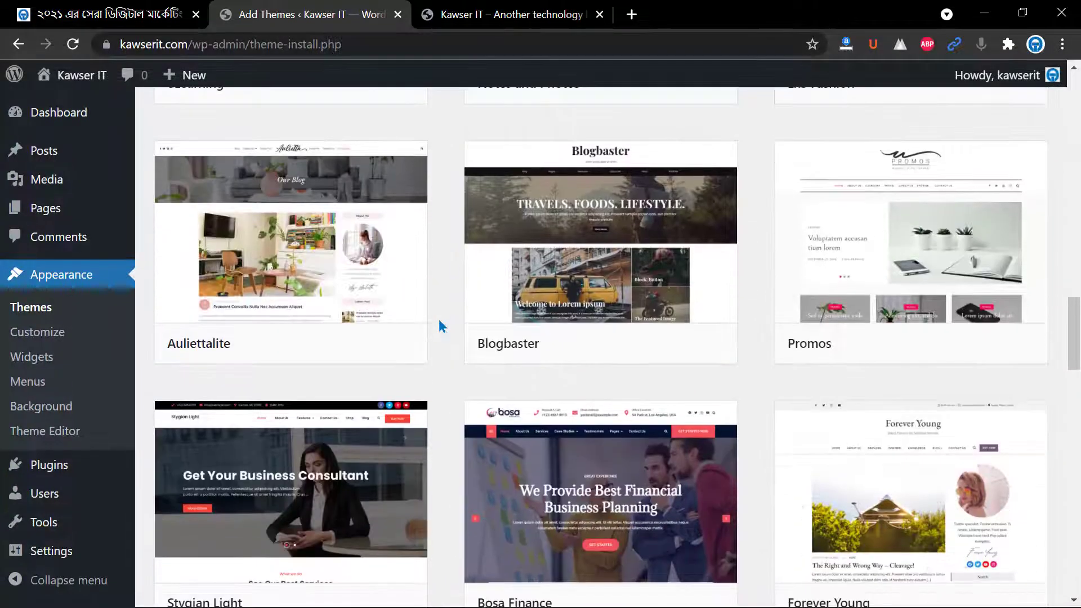
pyautogui.scroll(-4, 439, 326)
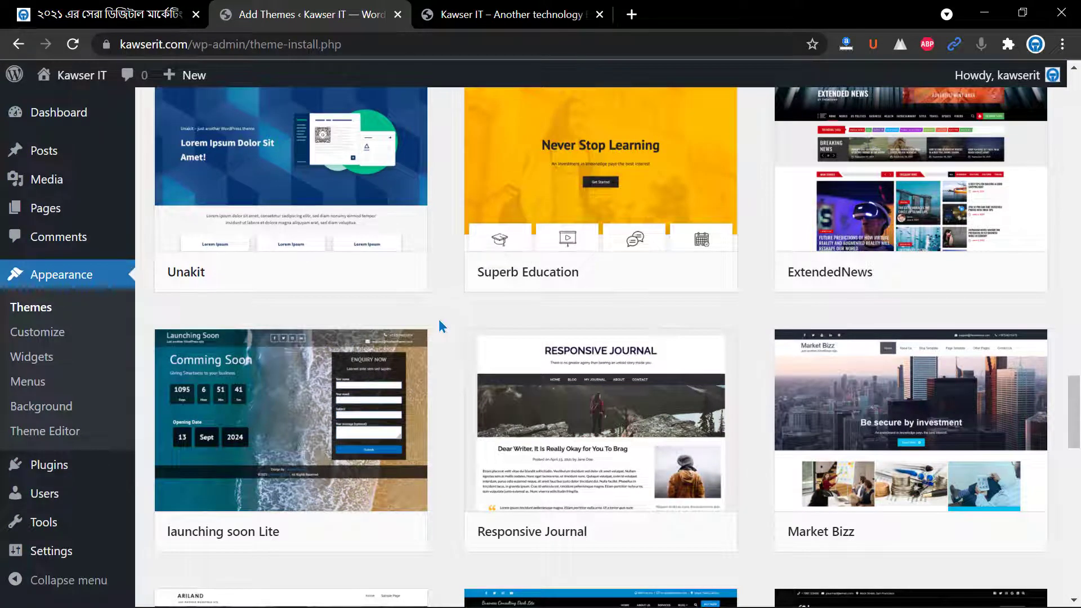
pyautogui.scroll(-1, 633, 273)
pyautogui.scroll(-7, 633, 273)
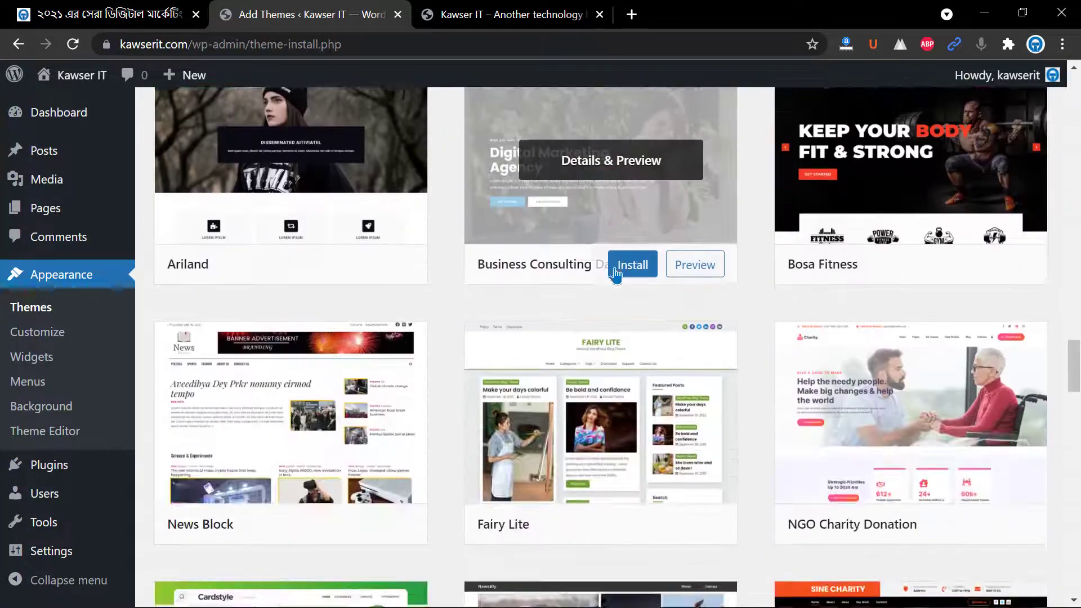
pyautogui.scroll(-6, 597, 341)
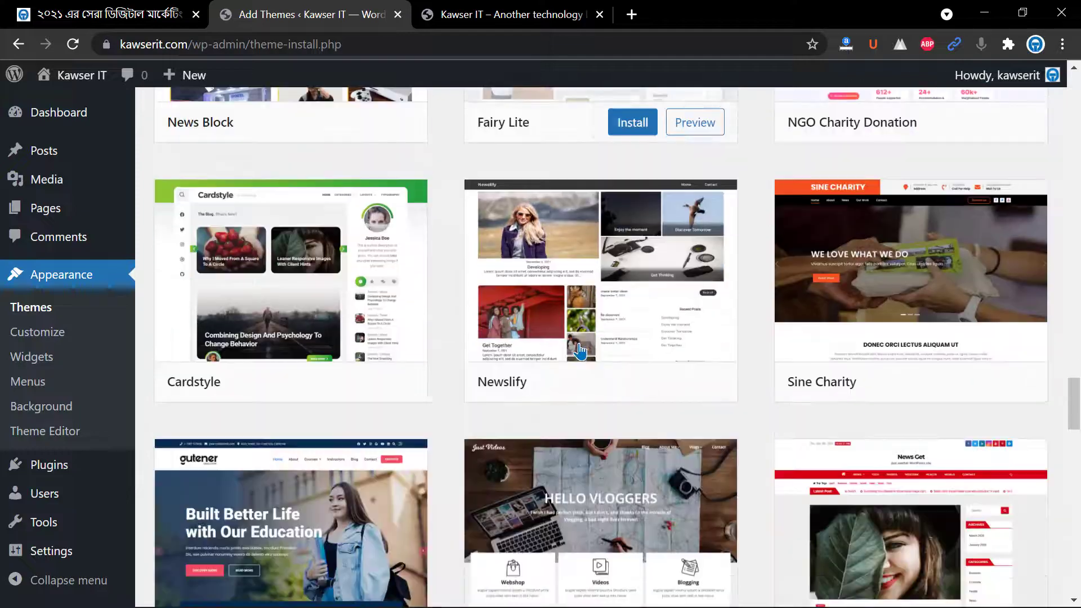
pyautogui.scroll(-2, 580, 350)
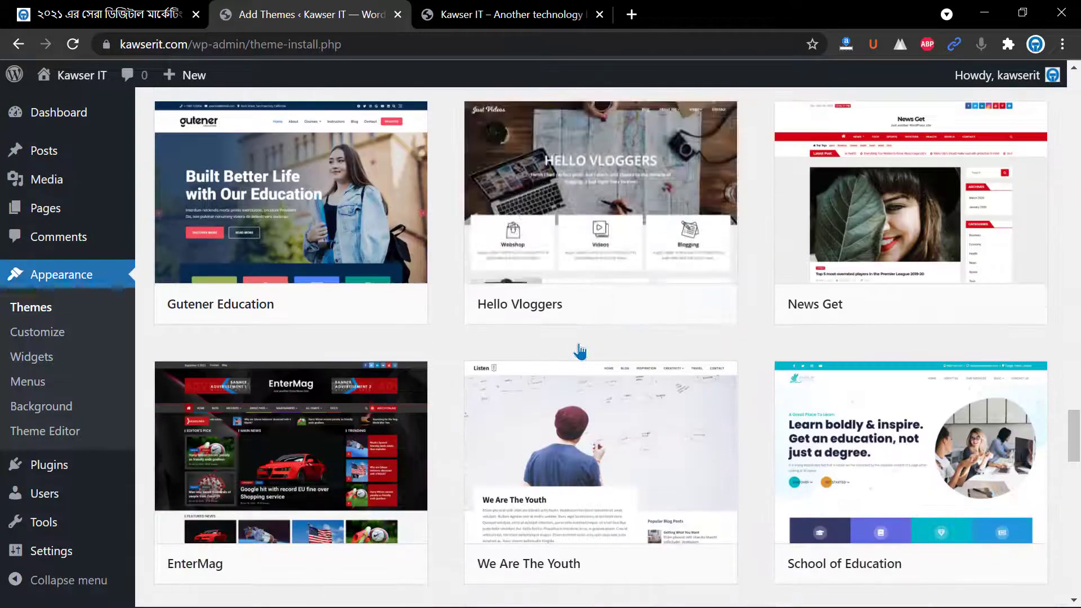
pyautogui.scroll(-4, 579, 350)
pyautogui.scroll(-8, 580, 347)
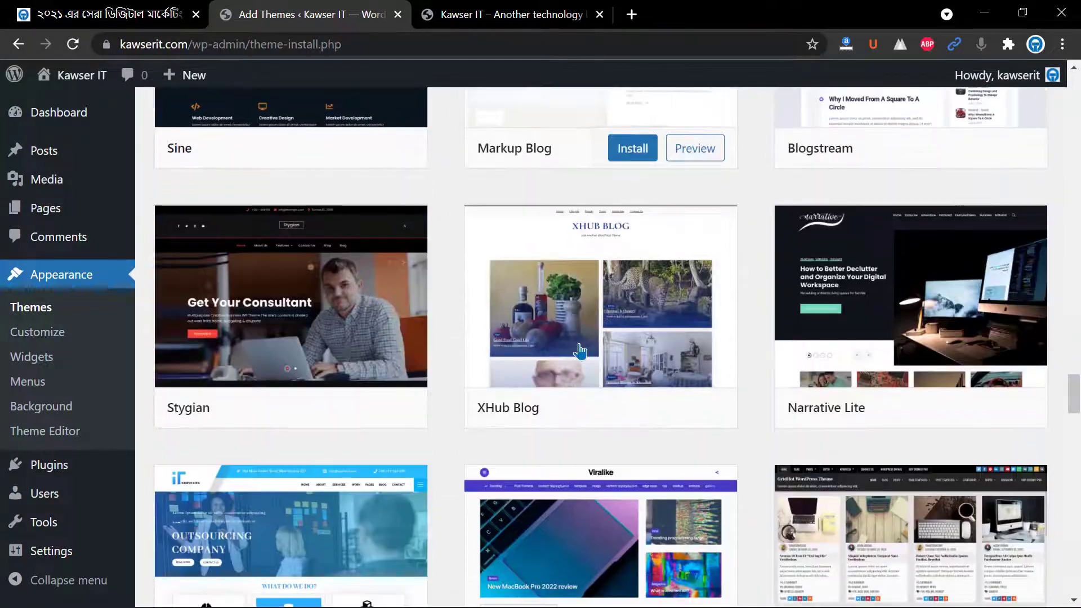
pyautogui.scroll(-5, 580, 349)
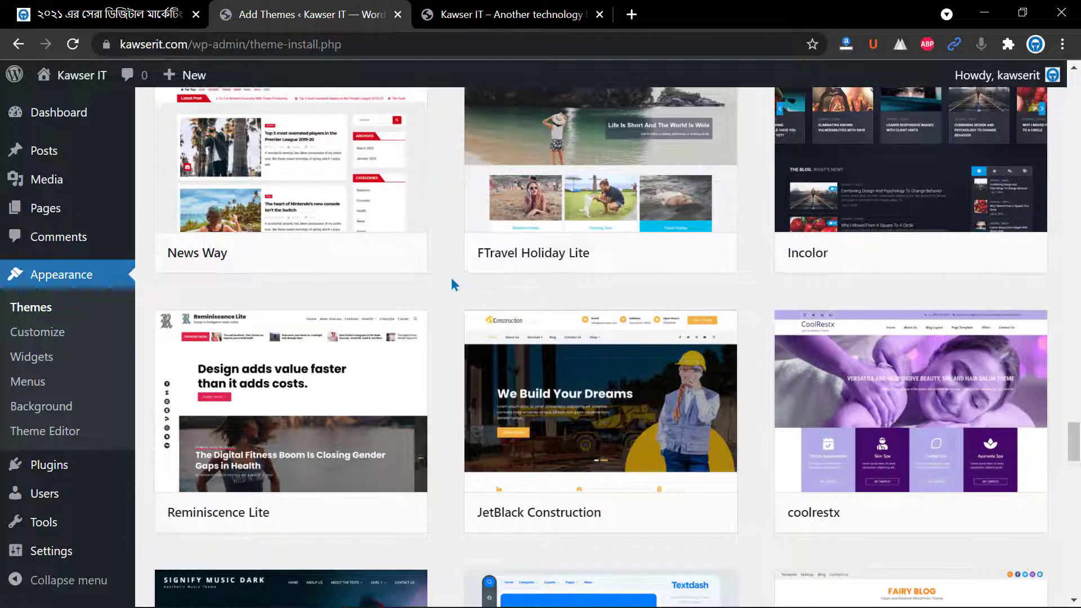
pyautogui.scroll(2, 453, 281)
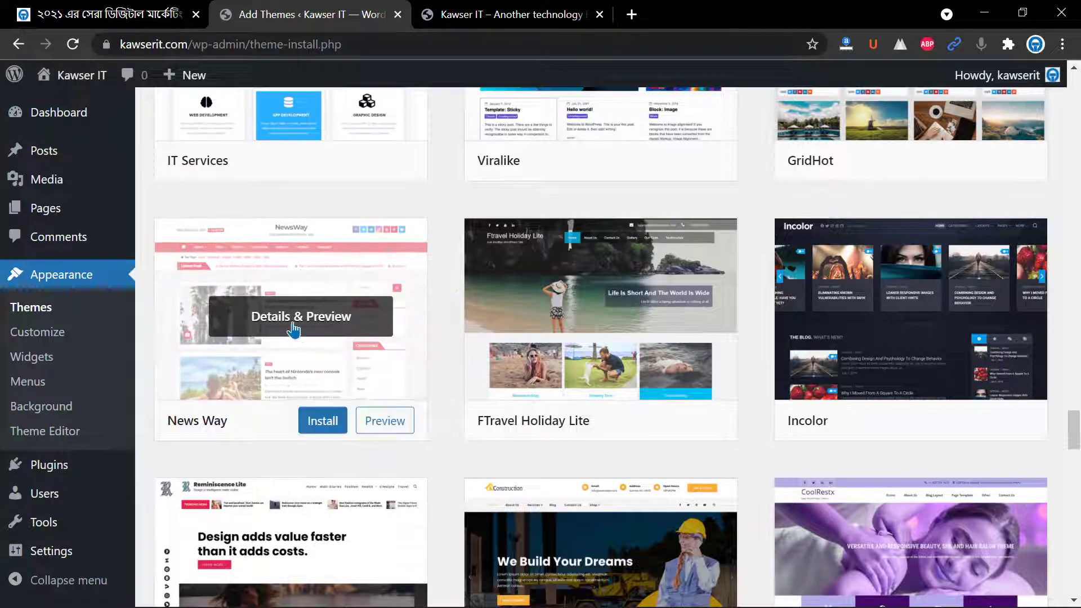
pyautogui.scroll(2, 382, 319)
pyautogui.scroll(-10, 382, 319)
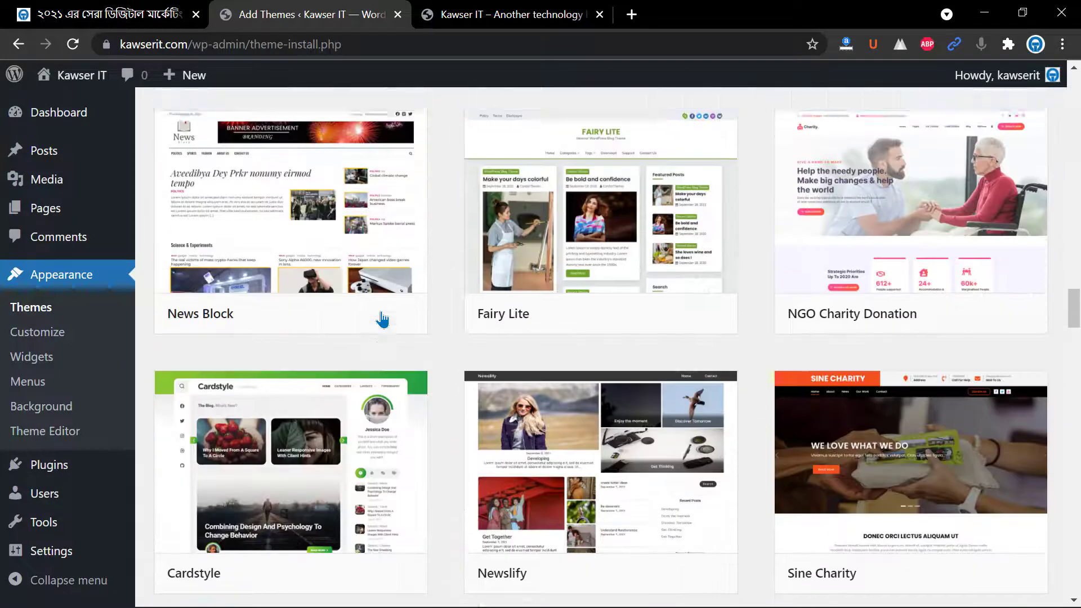
pyautogui.scroll(3, 382, 319)
pyautogui.scroll(15, 382, 319)
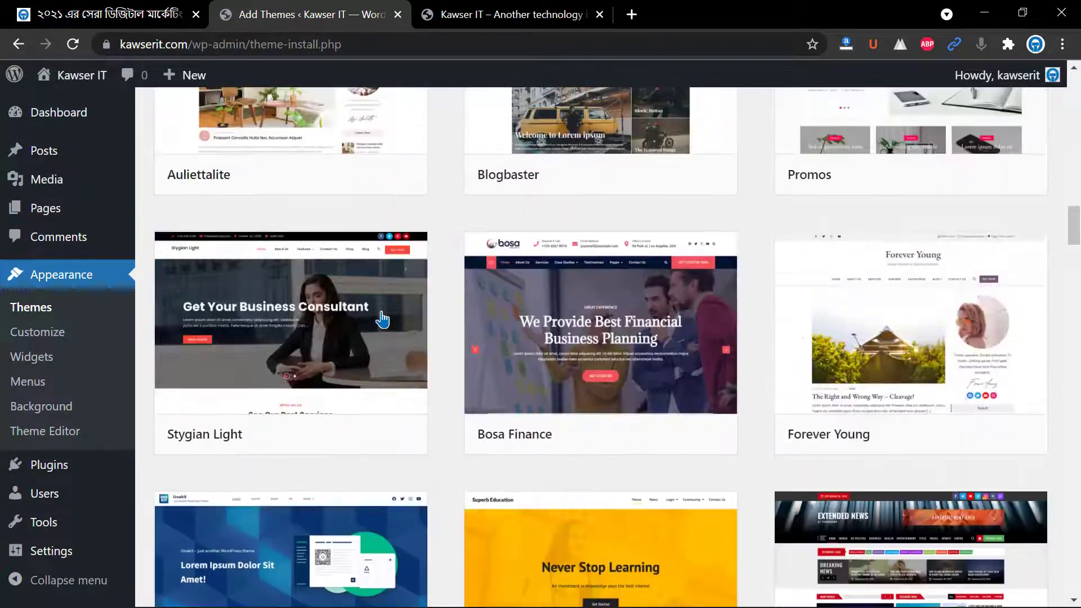
pyautogui.scroll(13, 382, 318)
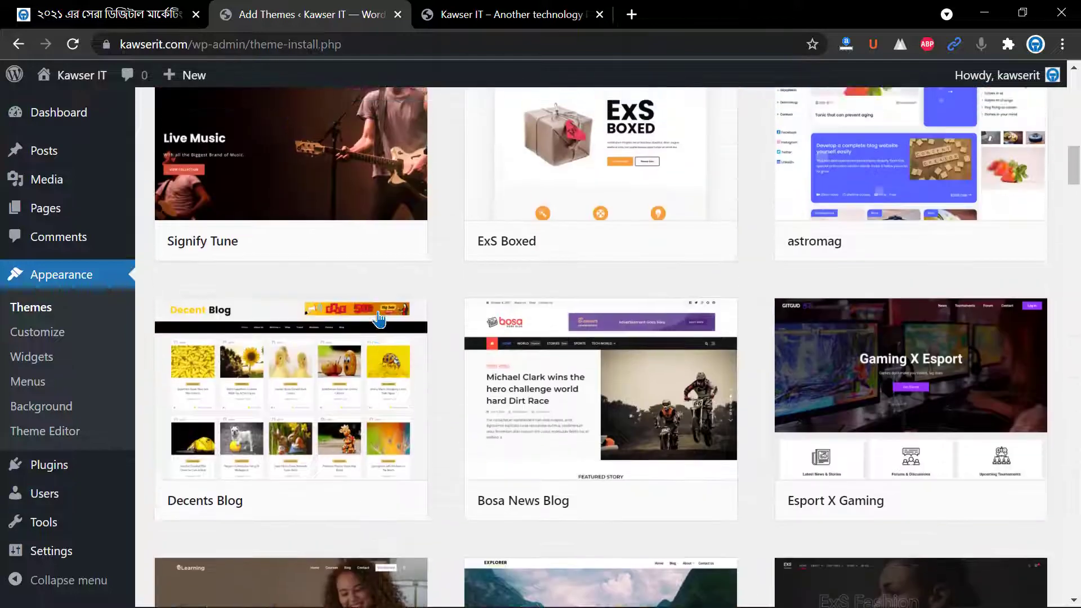
pyautogui.scroll(1, 379, 318)
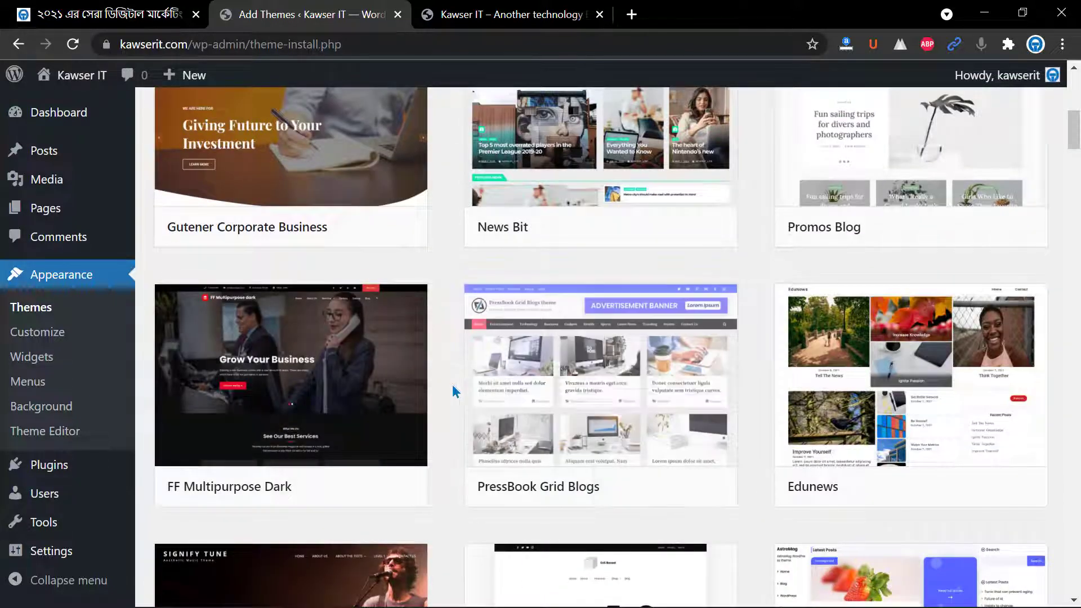
pyautogui.scroll(3, 456, 392)
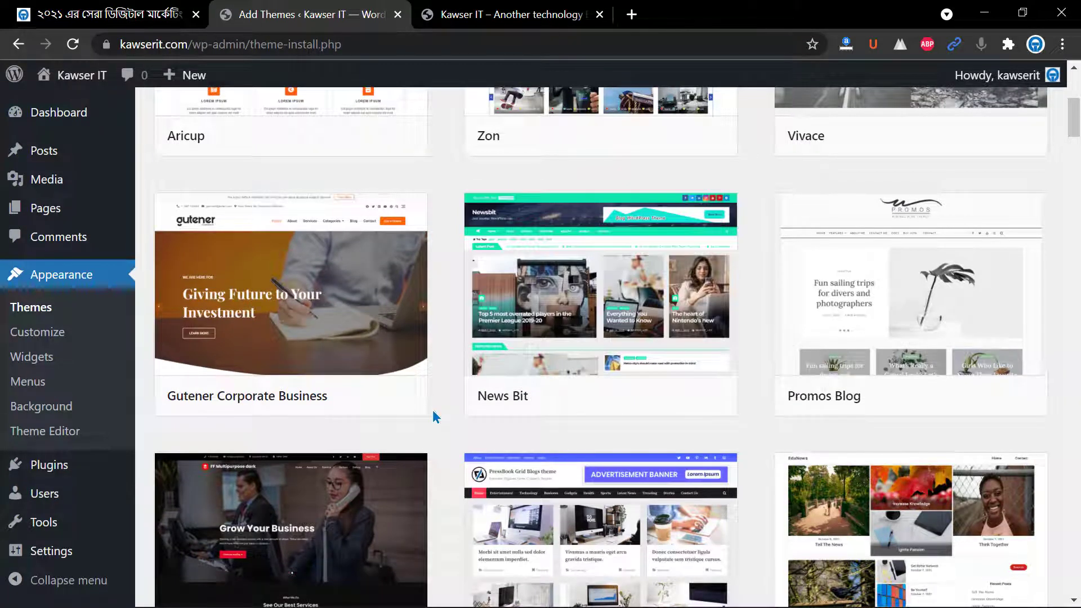
# - Preview the News Bit theme, look through its demo page from header to footer, and close the preview
pyautogui.scroll(-2, 436, 416)
pyautogui.moveTo(498, 202)
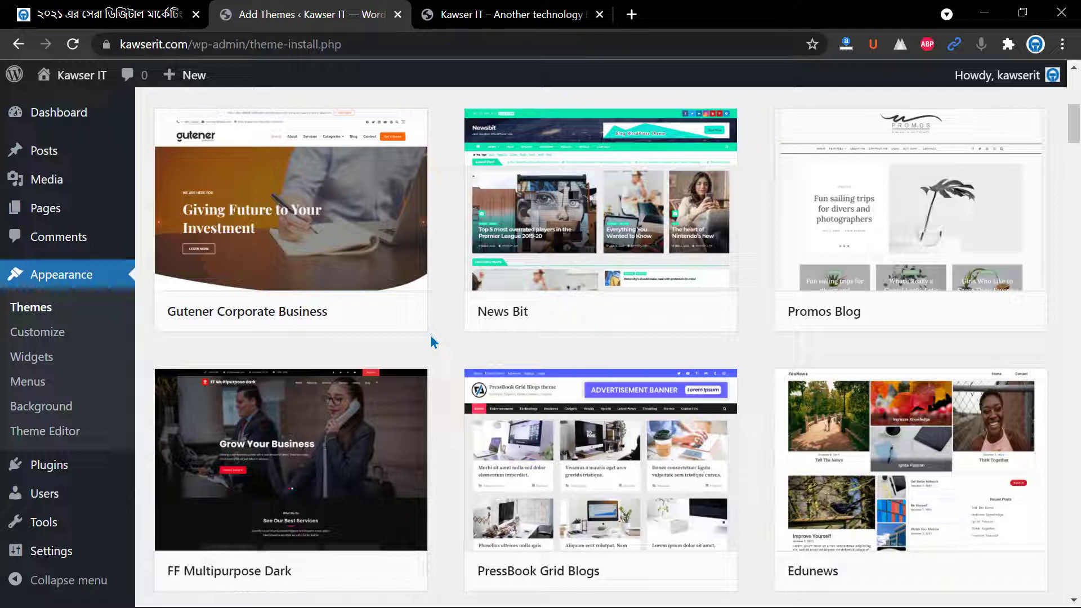
pyautogui.moveTo(554, 220)
pyautogui.click(697, 312)
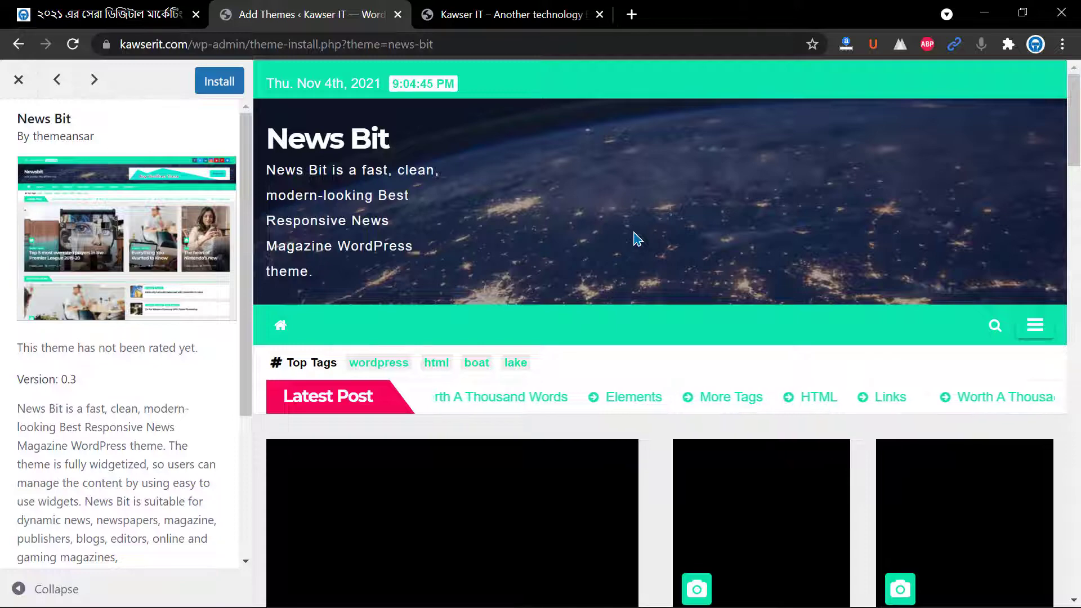
pyautogui.scroll(-13, 636, 239)
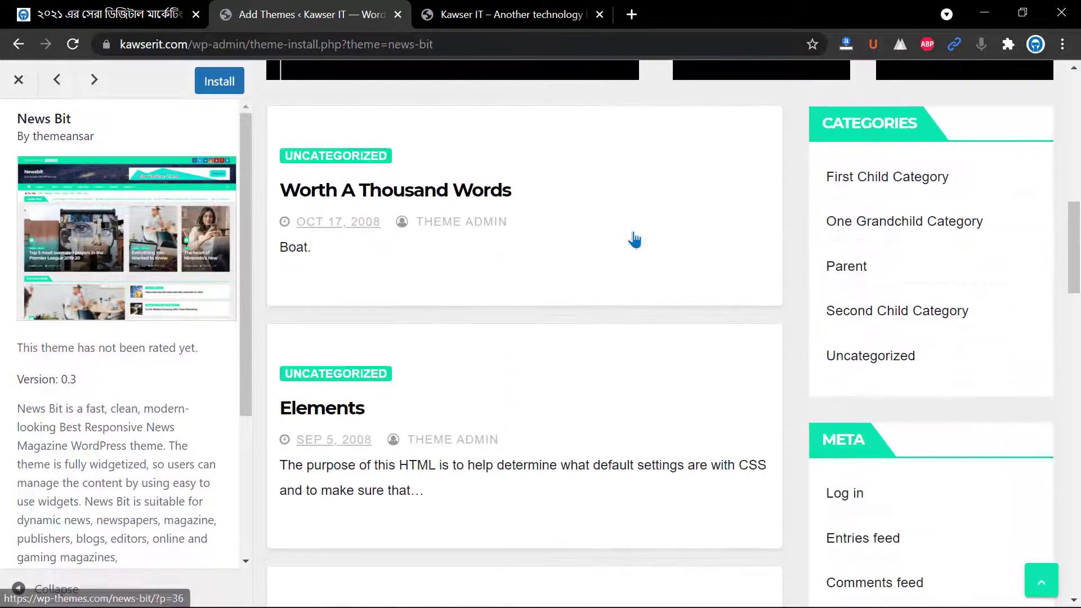
pyautogui.scroll(-20, 635, 240)
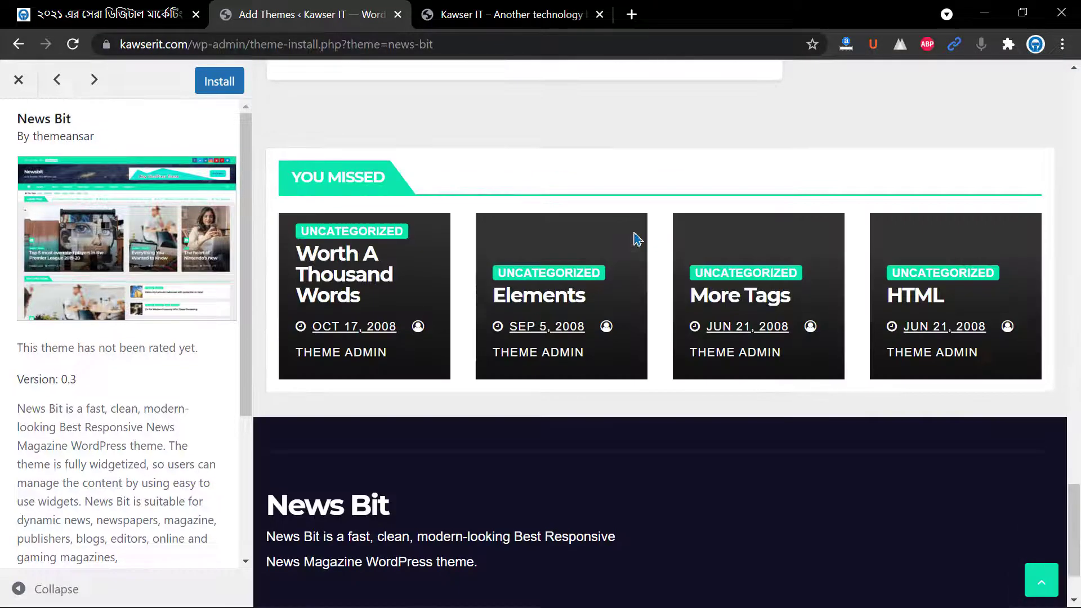
pyautogui.scroll(-2, 637, 239)
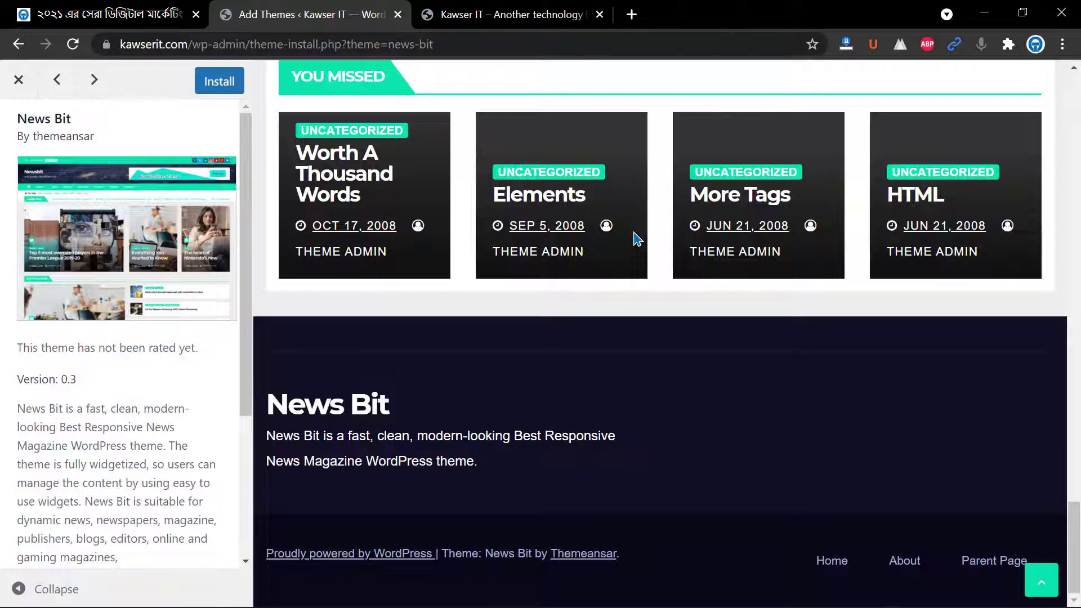
pyautogui.scroll(20, 635, 234)
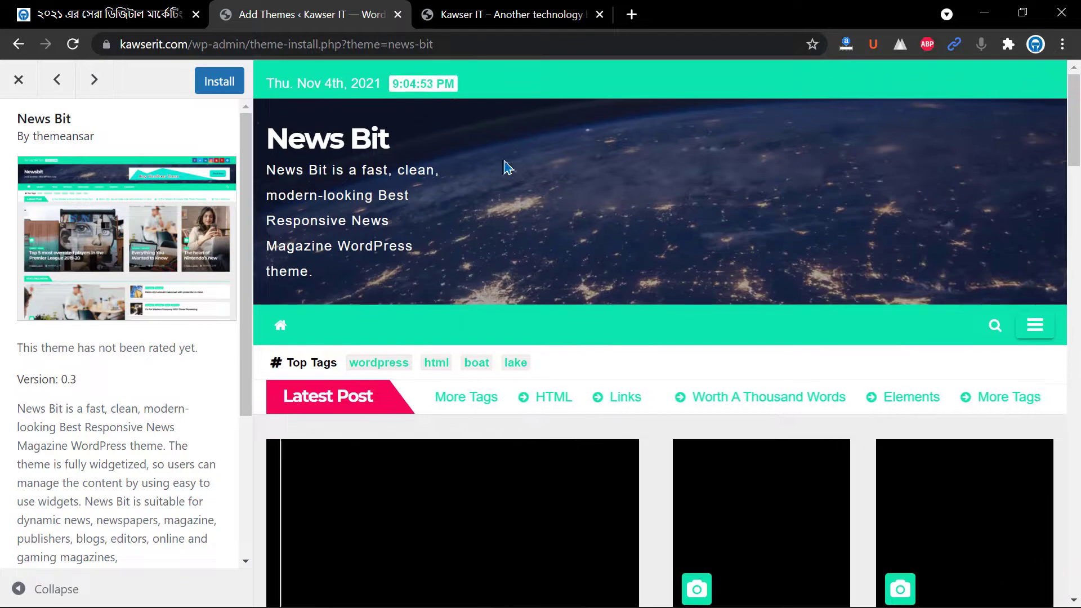
pyautogui.click(18, 79)
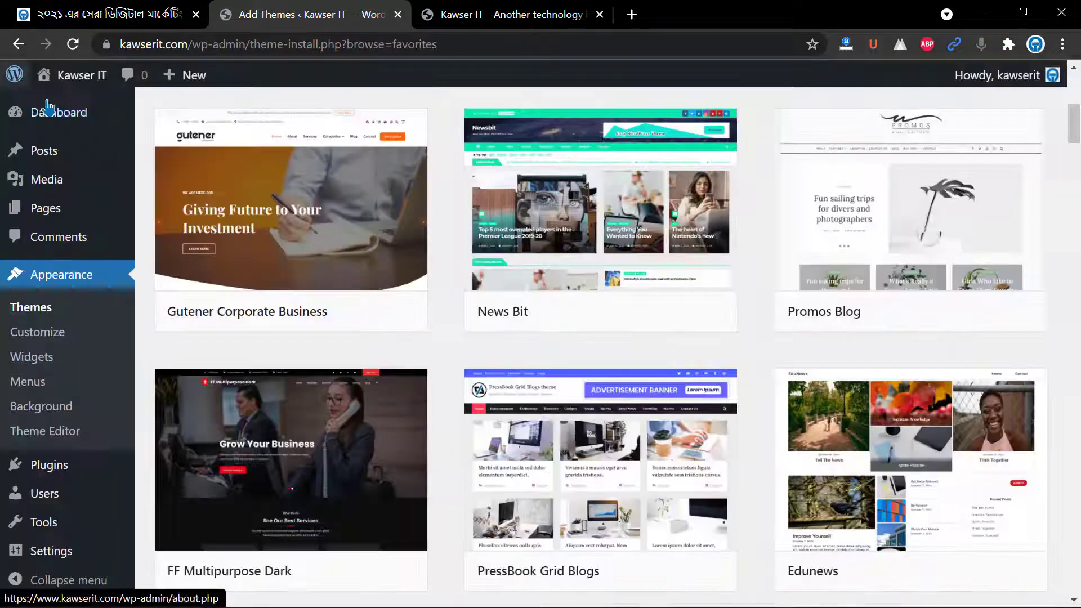
# - Install the News Bit theme from the catalogue and activate it on the site
pyautogui.moveTo(619, 228)
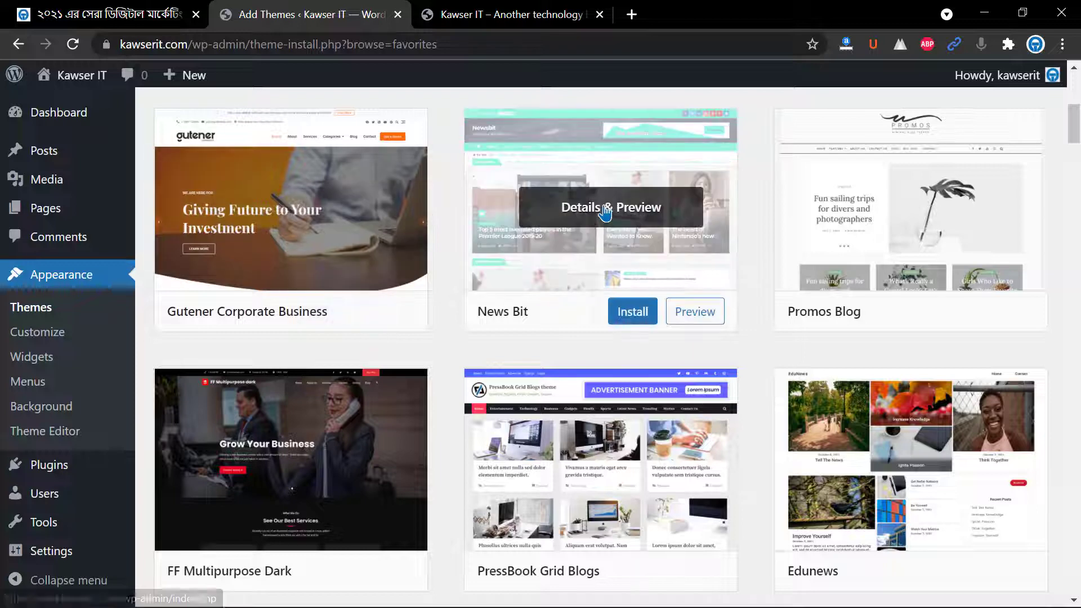
pyautogui.click(642, 324)
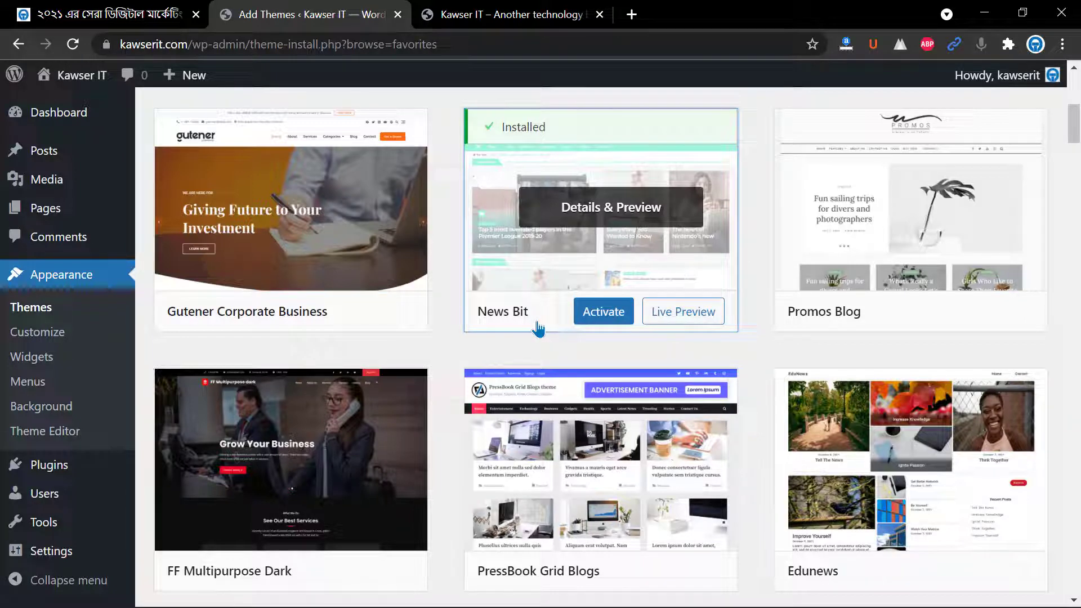
pyautogui.click(611, 318)
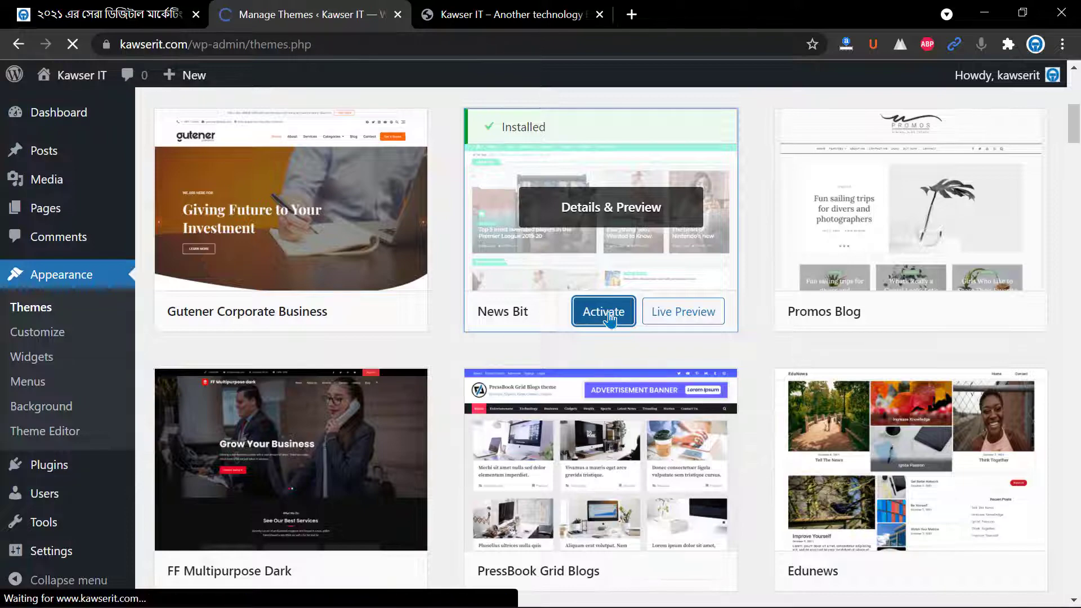
# - Review the installed themes on the Themes page and compare the active theme with the other available ones
pyautogui.scroll(-3, 445, 297)
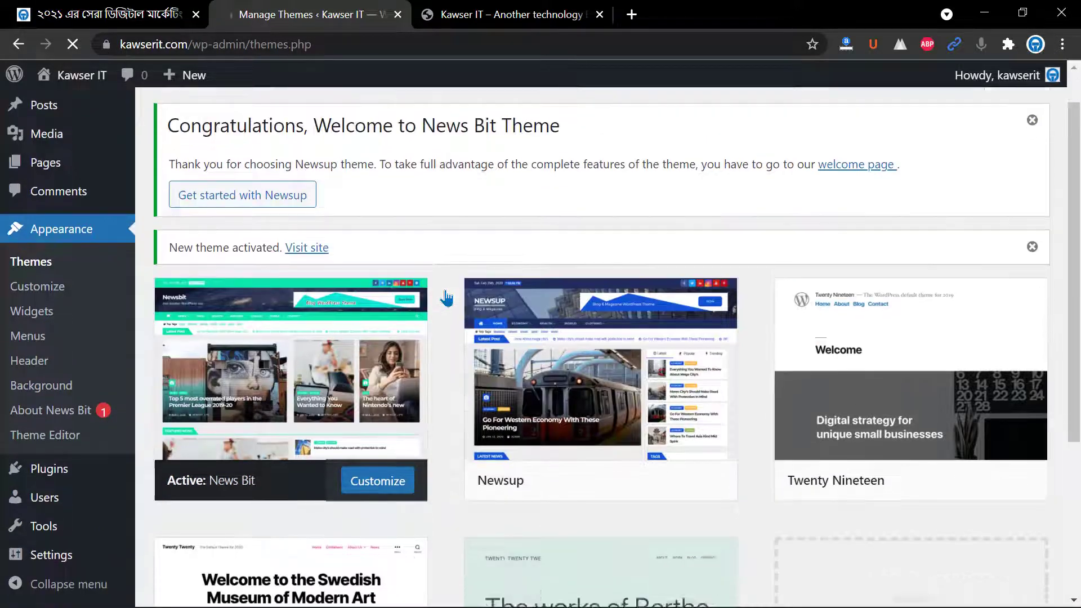
pyautogui.scroll(-2, 447, 297)
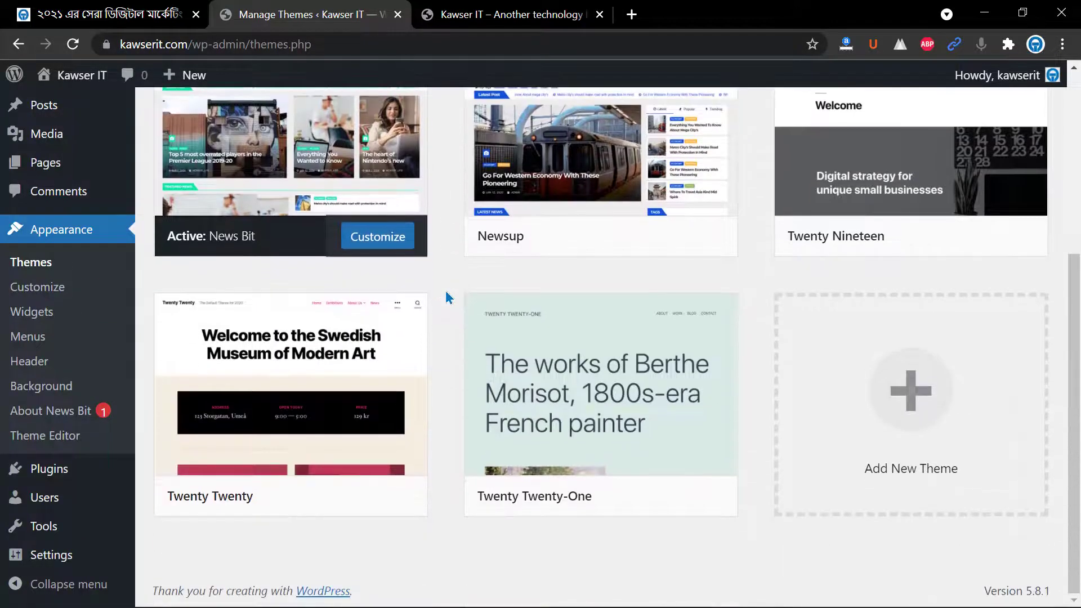
pyautogui.scroll(3, 449, 298)
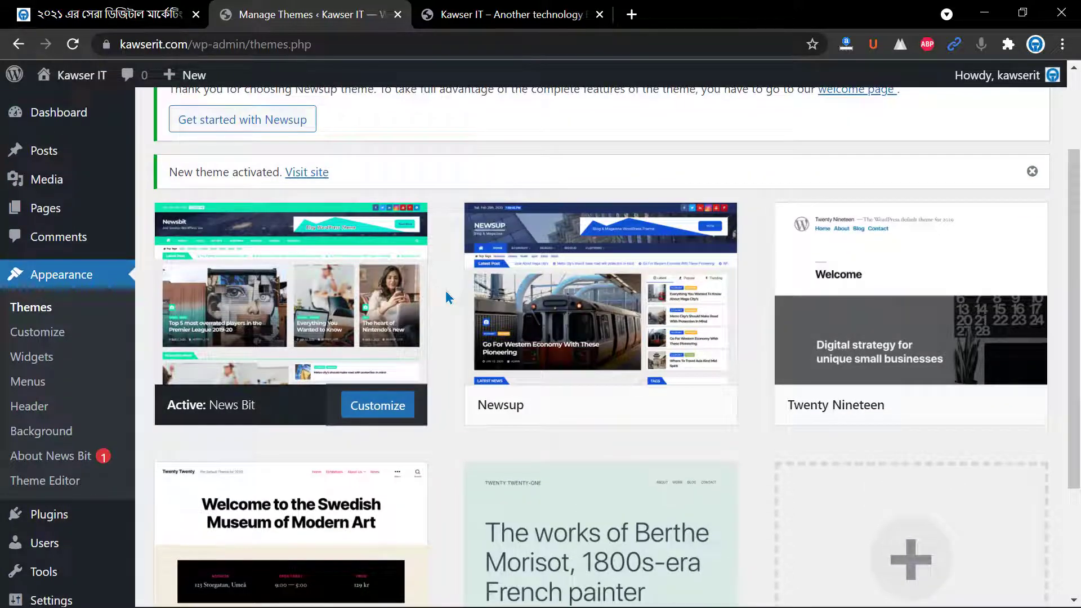
pyautogui.scroll(-2, 446, 297)
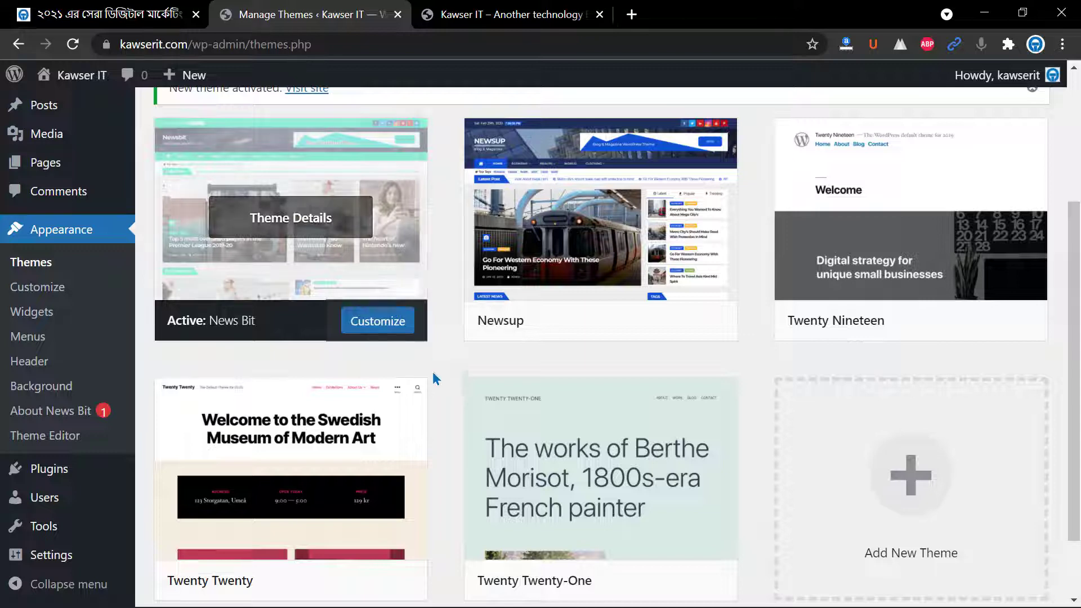
pyautogui.scroll(-2, 429, 383)
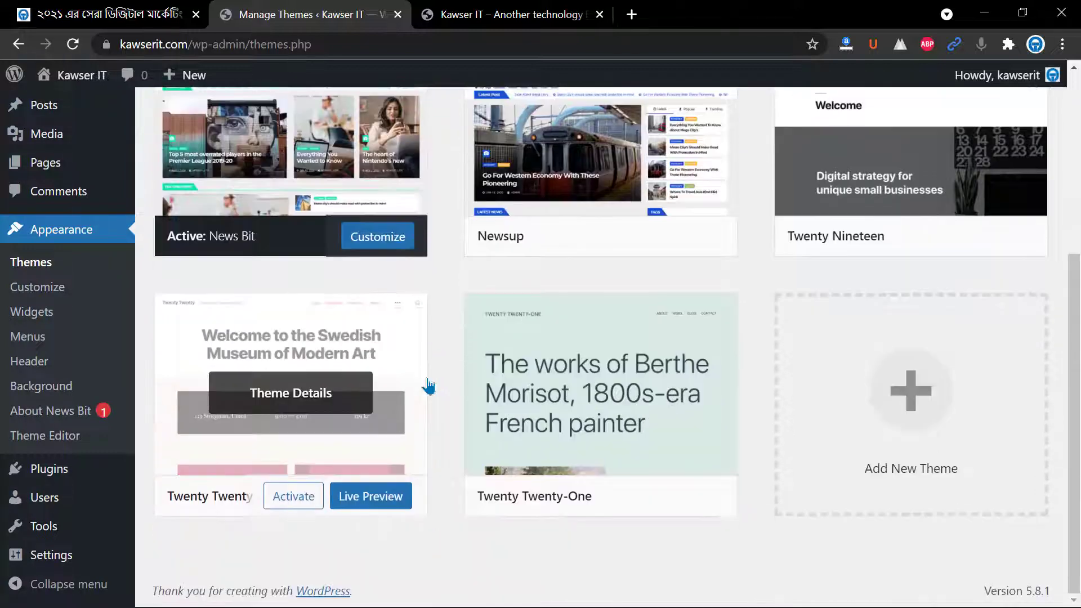
pyautogui.scroll(4, 429, 387)
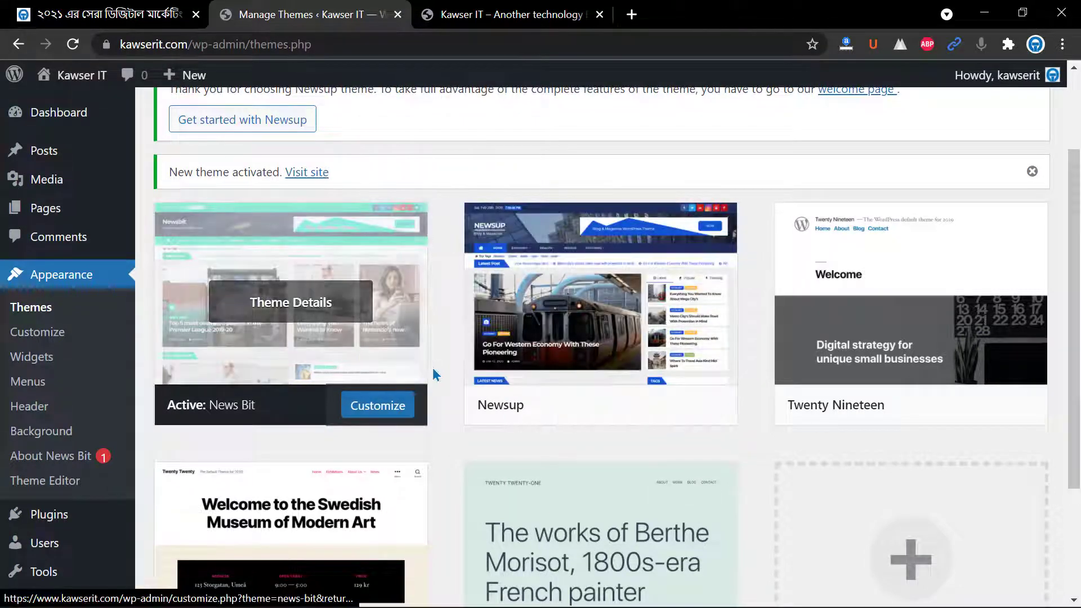
pyautogui.scroll(-3, 433, 355)
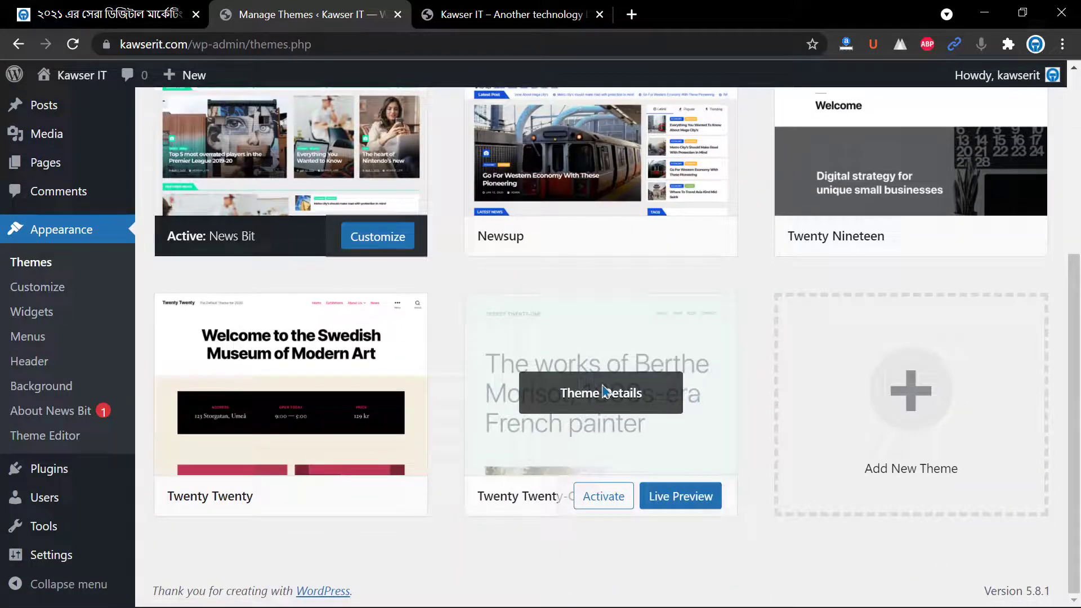
pyautogui.scroll(3, 603, 389)
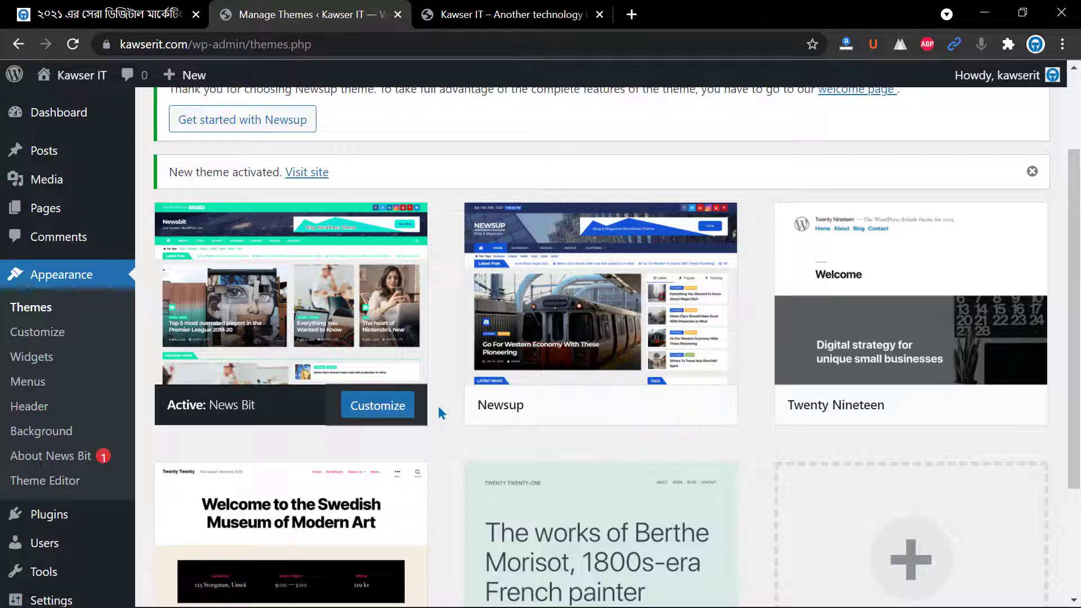
pyautogui.scroll(2, 438, 407)
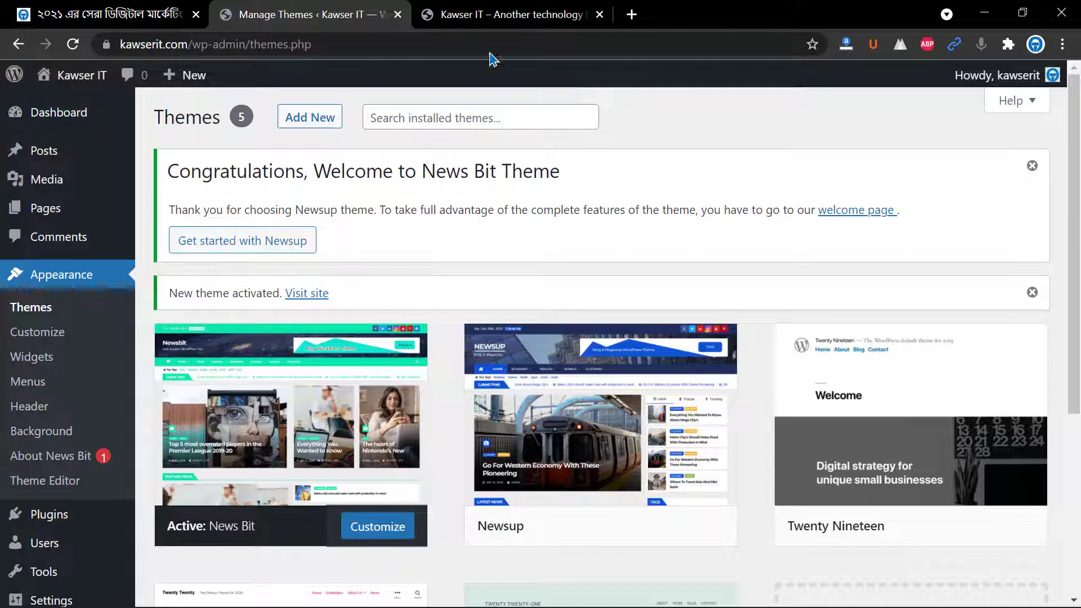
# - Open a new browser tab and check the Kawser IT front page in its already open tab
pyautogui.click(636, 16)
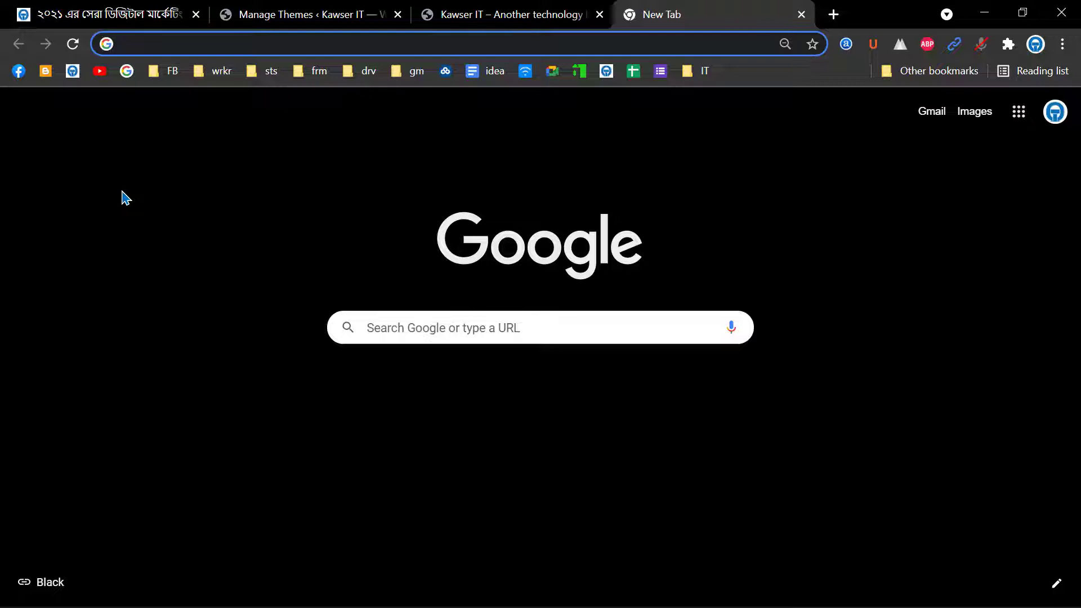
pyautogui.click(476, 13)
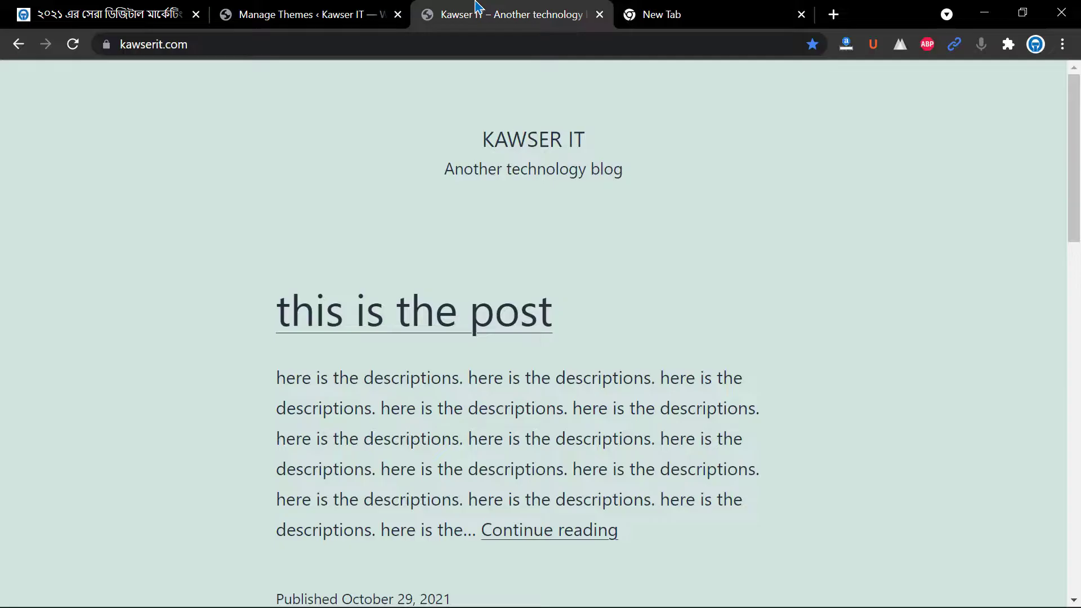
# - Return to theme management, open the catalogue for adding themes, and display the feature filter options
pyautogui.click(318, 7)
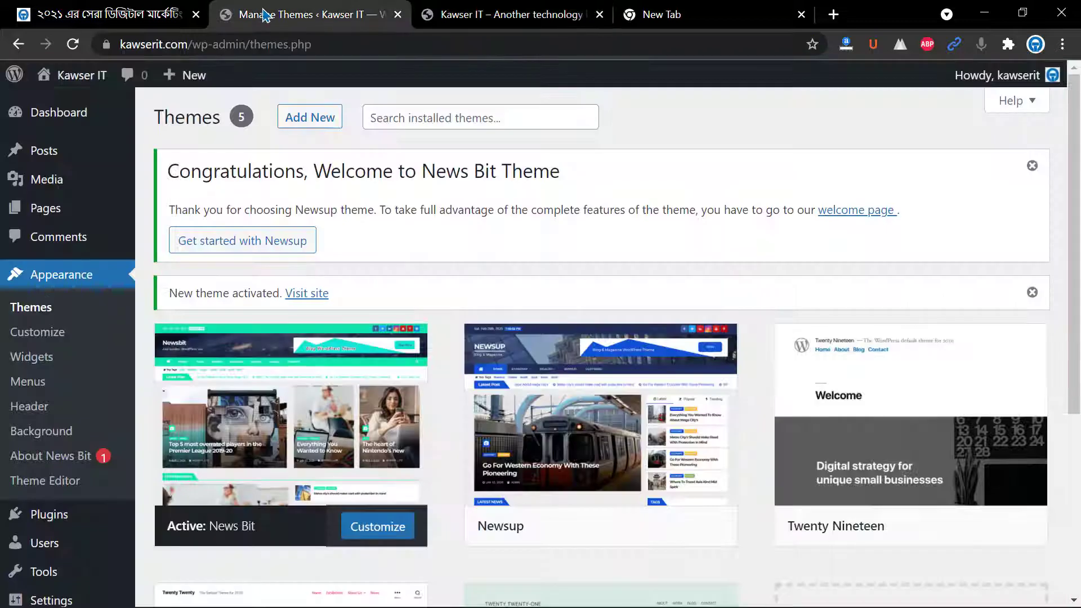
pyautogui.click(313, 121)
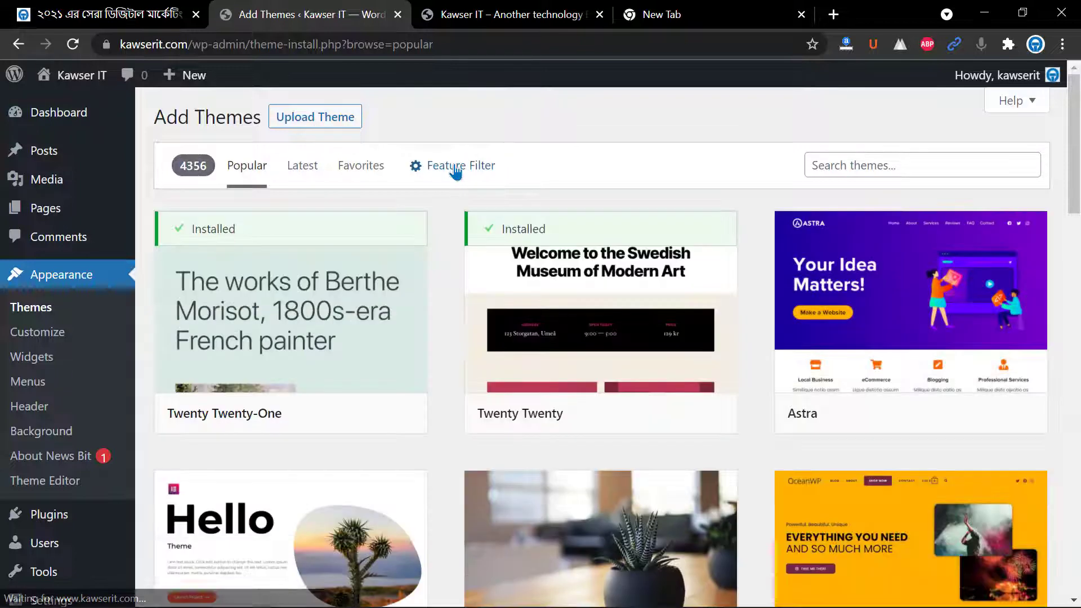
pyautogui.click(456, 170)
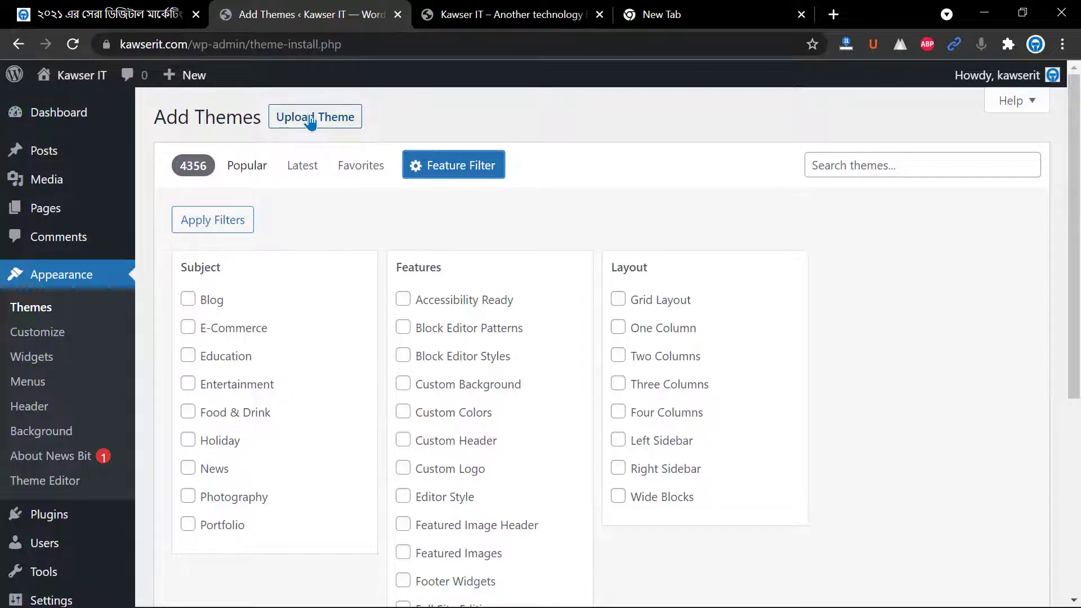
# - Go back to the installed themes, start adding a new theme, and open the .zip theme upload form
pyautogui.click(43, 308)
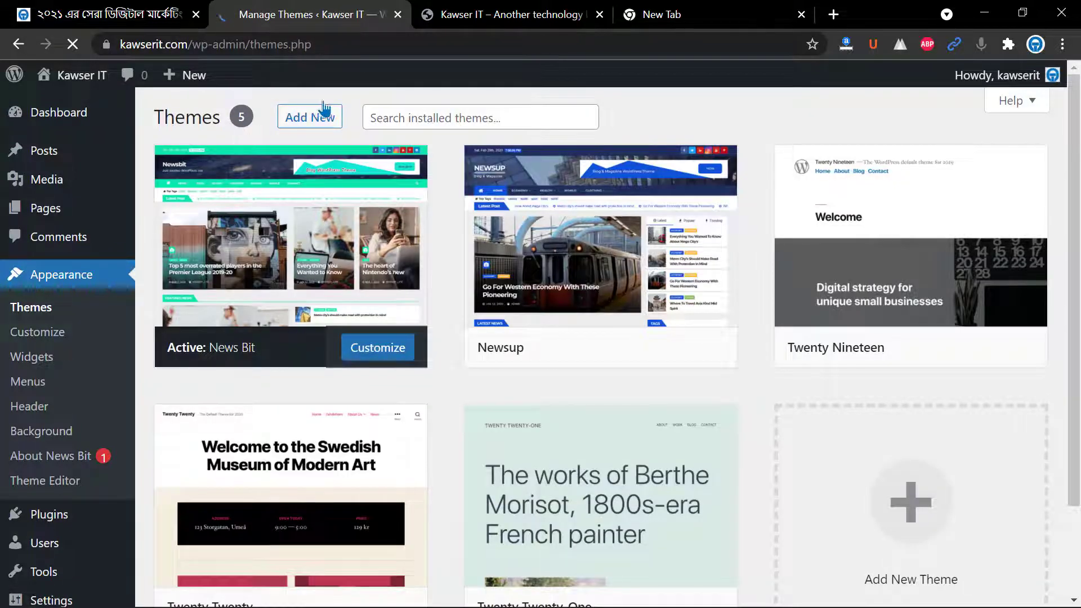
pyautogui.click(326, 117)
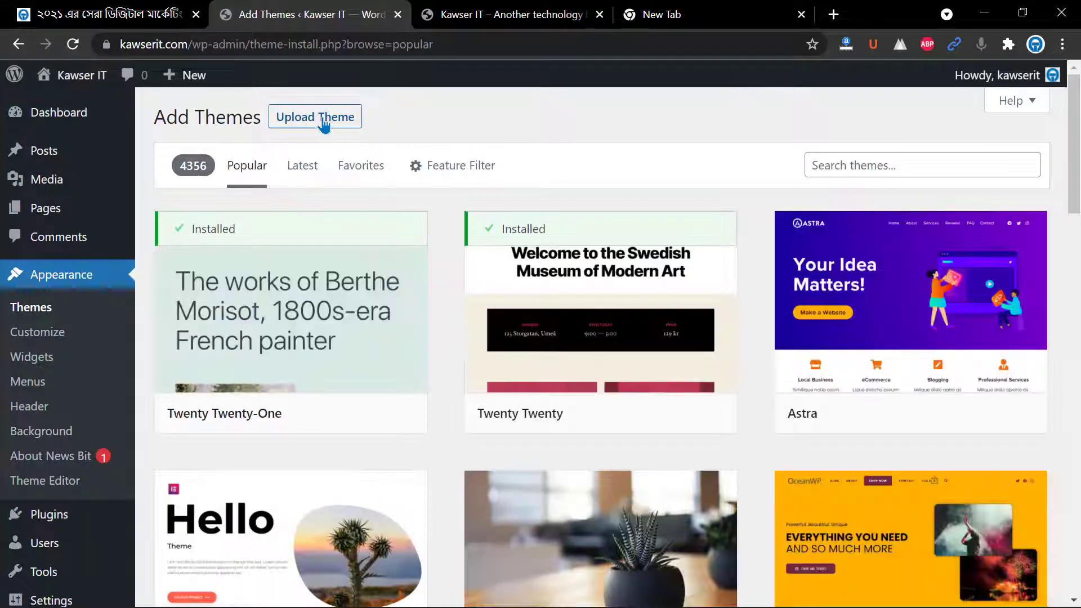
pyautogui.click(323, 121)
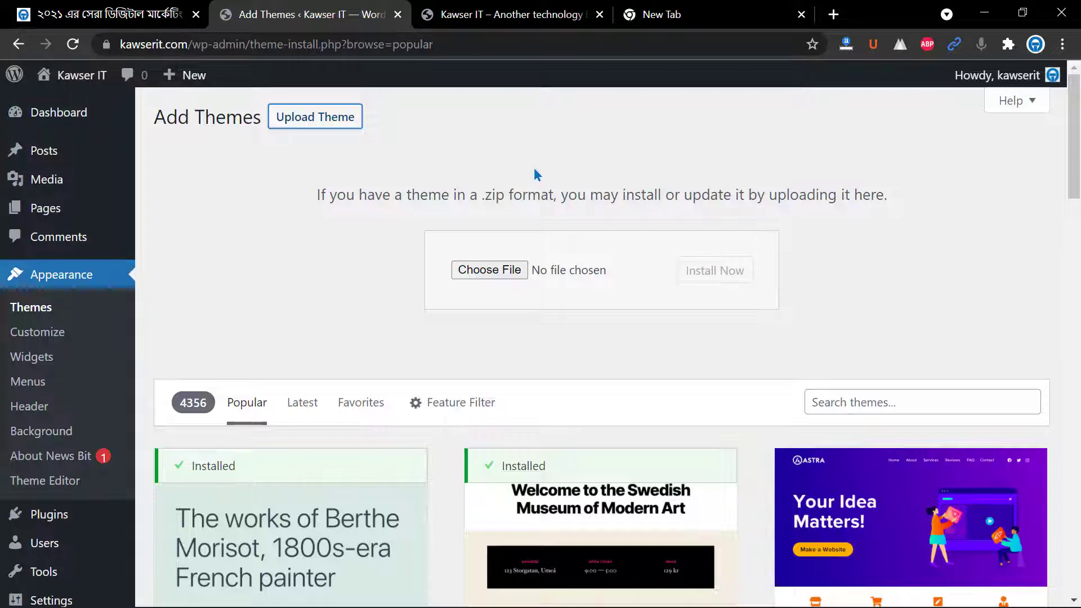
# - Filter the theme catalogue by the Blog subject and apply the filter
pyautogui.scroll(-4, 528, 169)
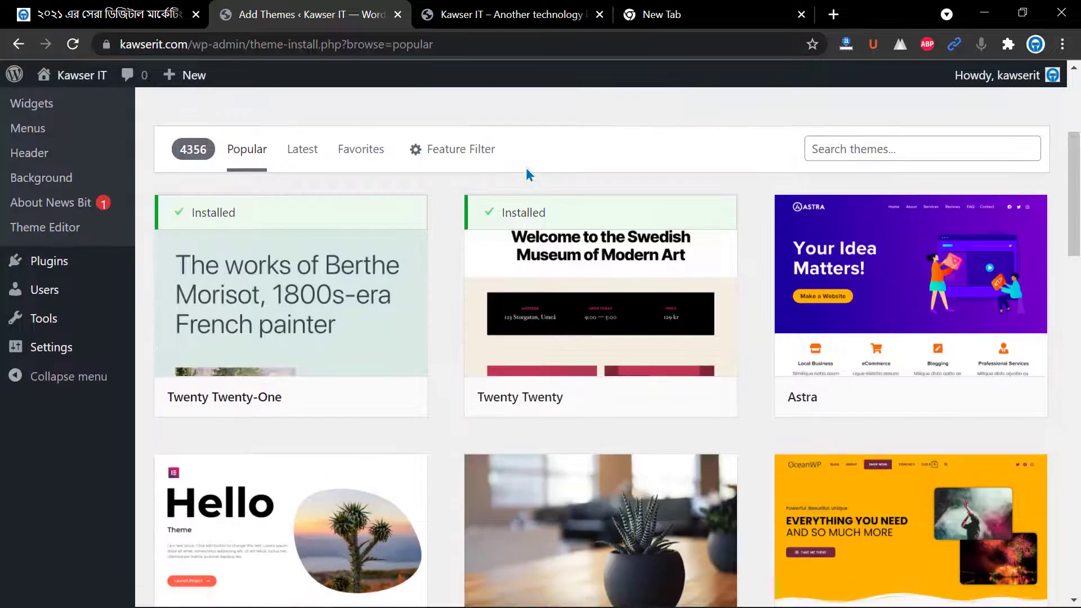
pyautogui.scroll(1, 525, 168)
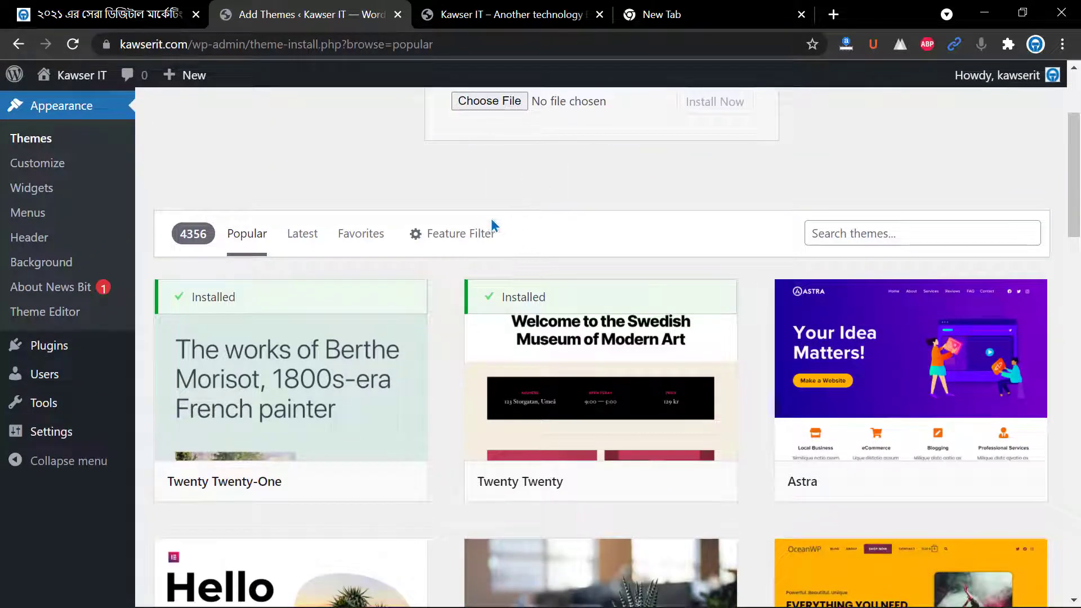
pyautogui.click(439, 240)
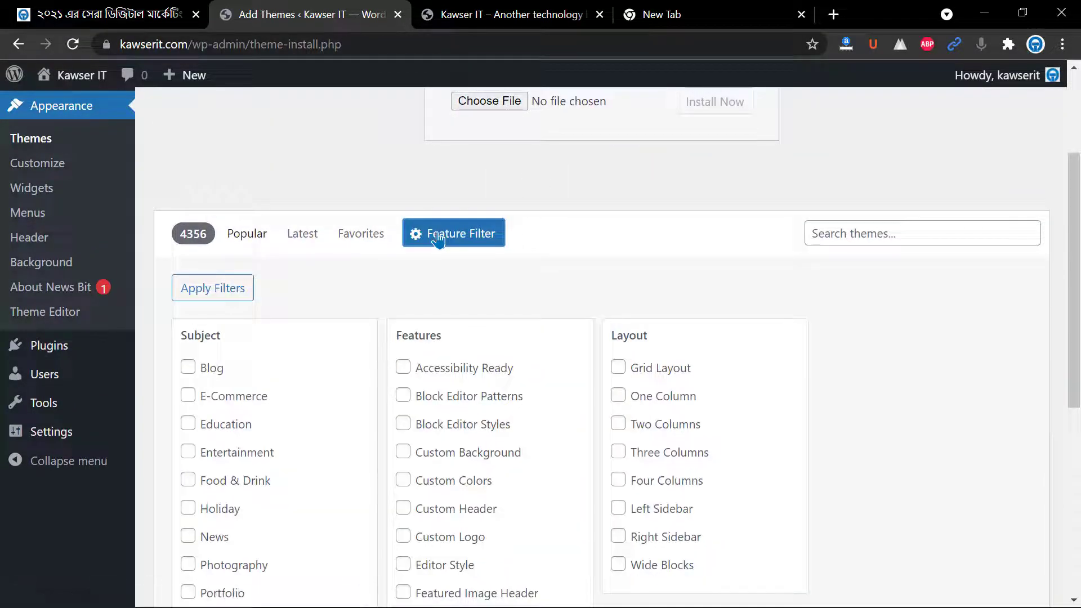
pyautogui.click(191, 373)
pyautogui.click(211, 289)
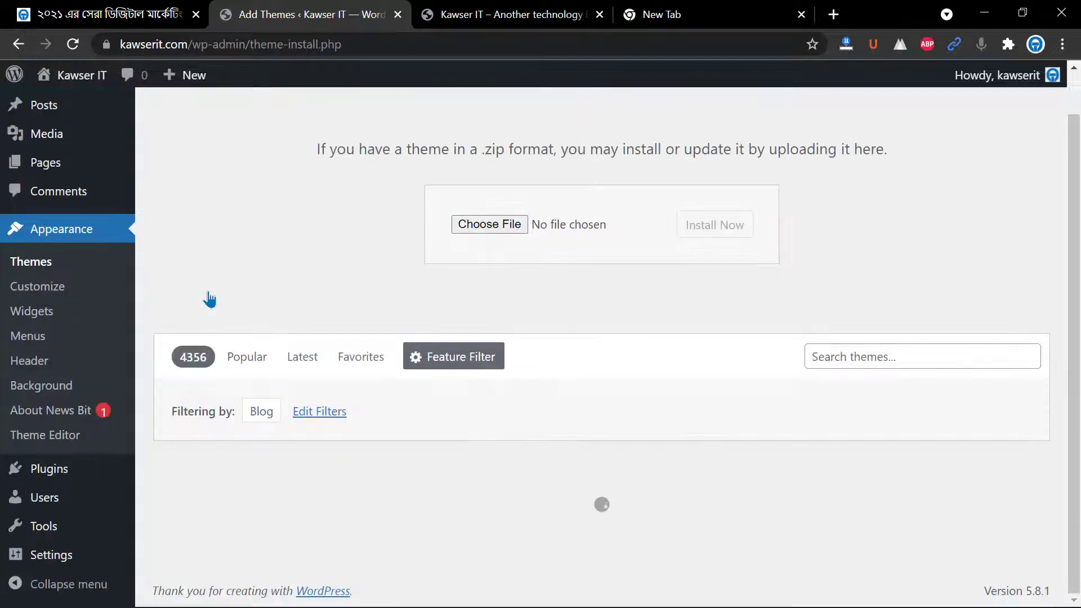
# - Browse the Blog-filtered themes in the catalogue and compare their designs
pyautogui.scroll(-10, 260, 236)
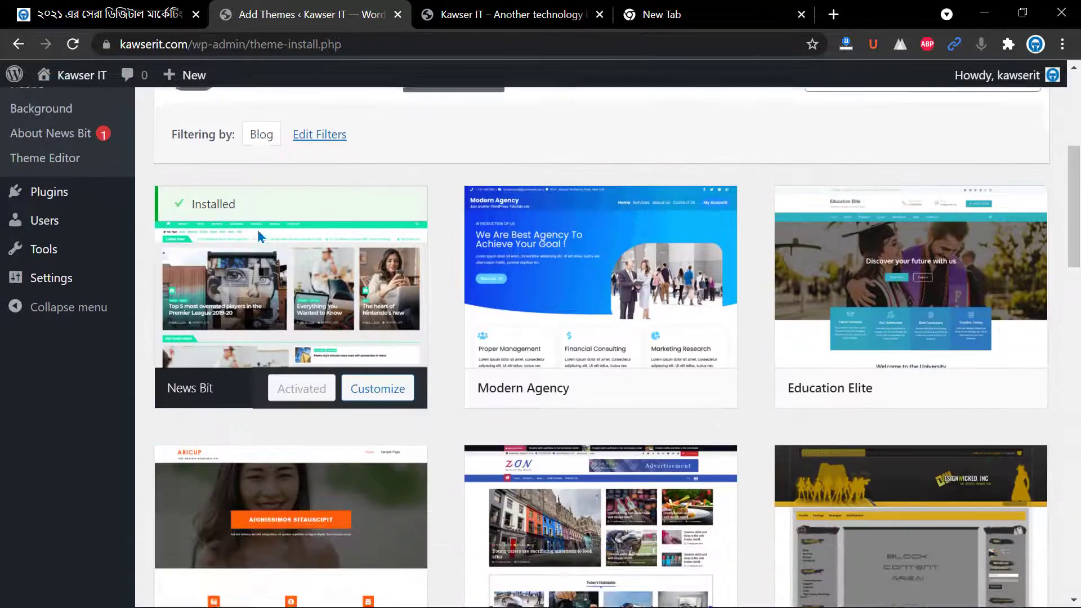
pyautogui.scroll(-10, 352, 247)
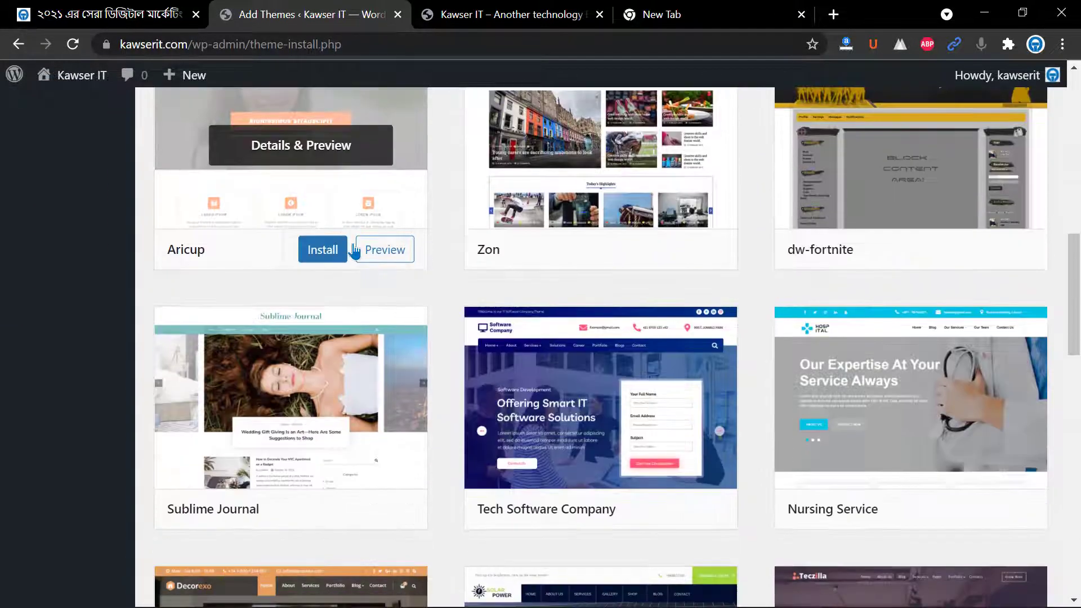
pyautogui.scroll(-10, 353, 249)
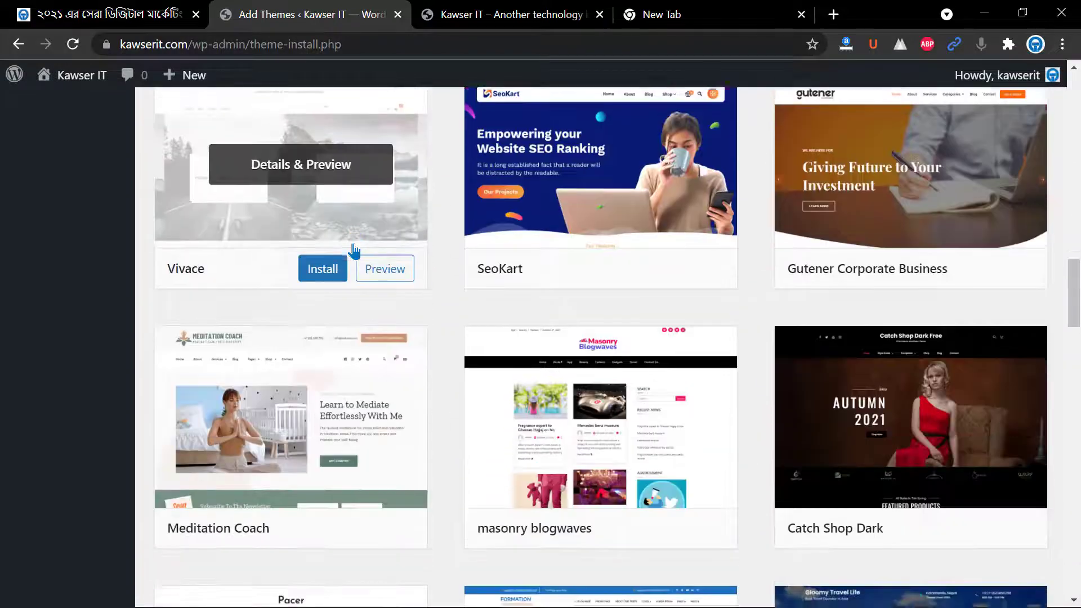
pyautogui.scroll(-12, 354, 250)
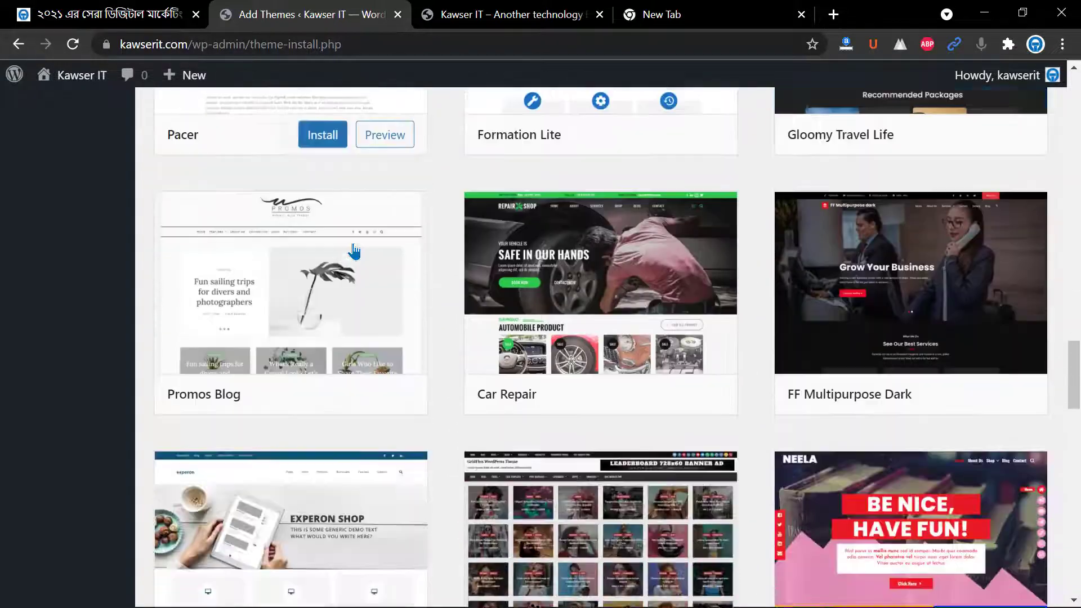
# - Look further through the Blog-filtered catalogue to locate the PressBook Grid Blogs theme
pyautogui.scroll(-4, 353, 252)
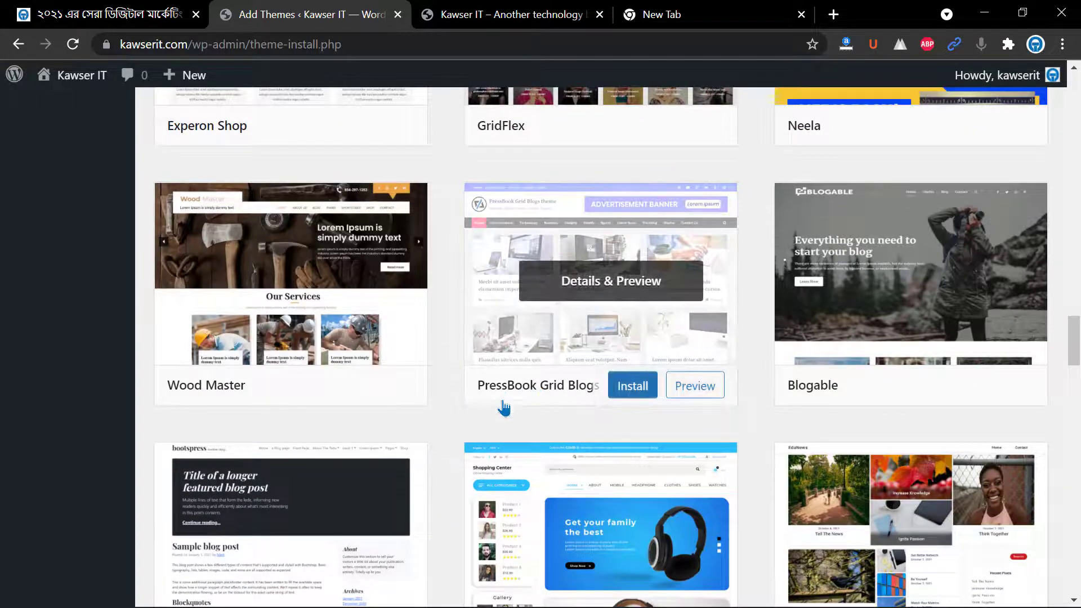
pyautogui.scroll(-5, 425, 387)
pyautogui.scroll(-10, 427, 388)
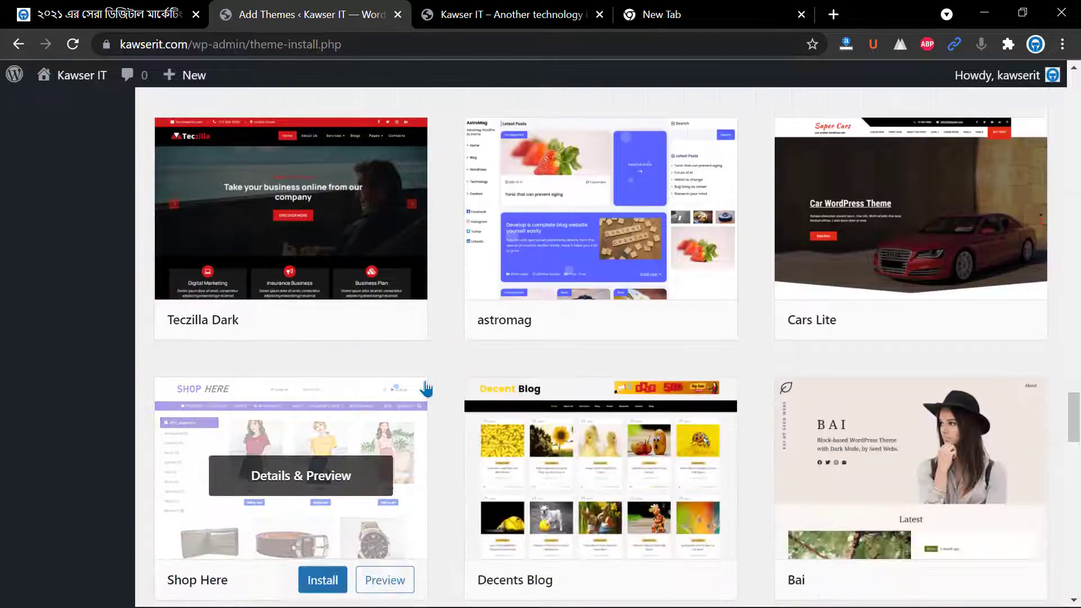
pyautogui.scroll(10, 426, 389)
pyautogui.scroll(4, 427, 388)
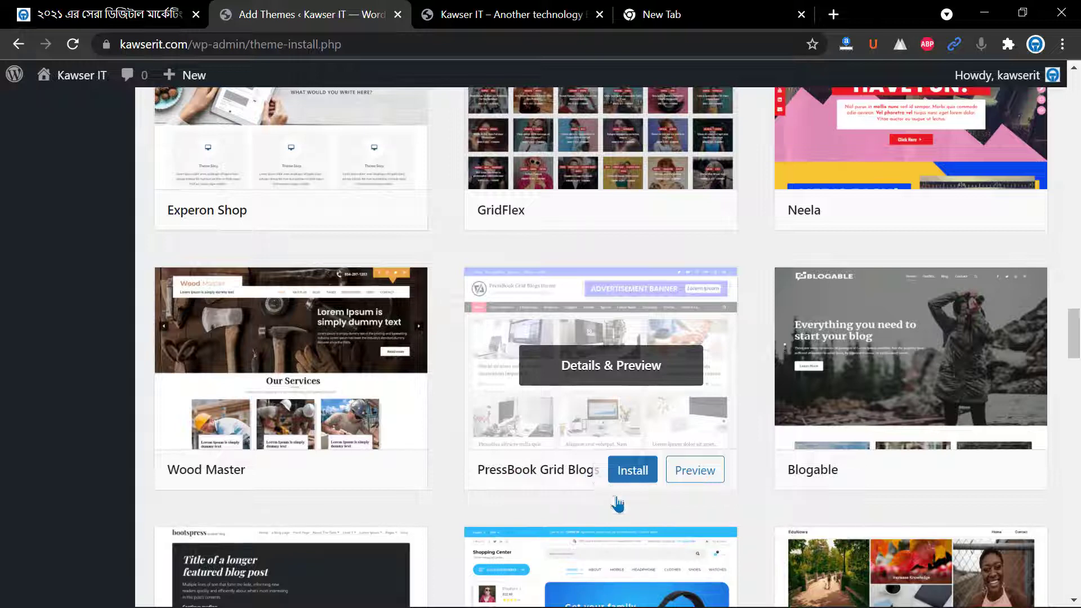
# - Search Google for "pressbook grid blogs" in the empty browser tab and download the theme from its WordPress.org page
pyautogui.click(659, 14)
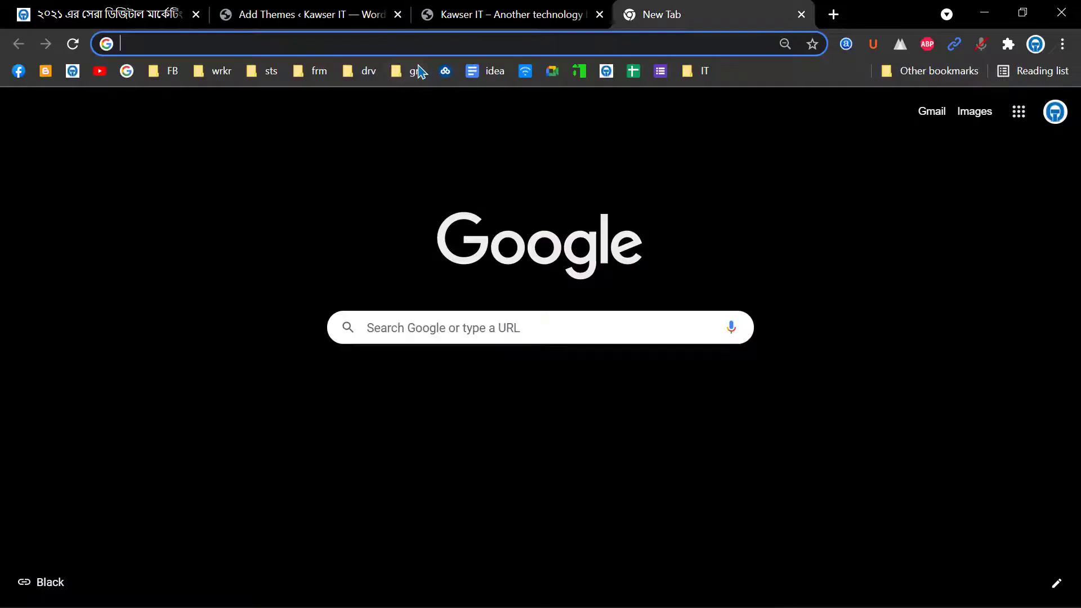
pyautogui.write('pressbook grid blogs')
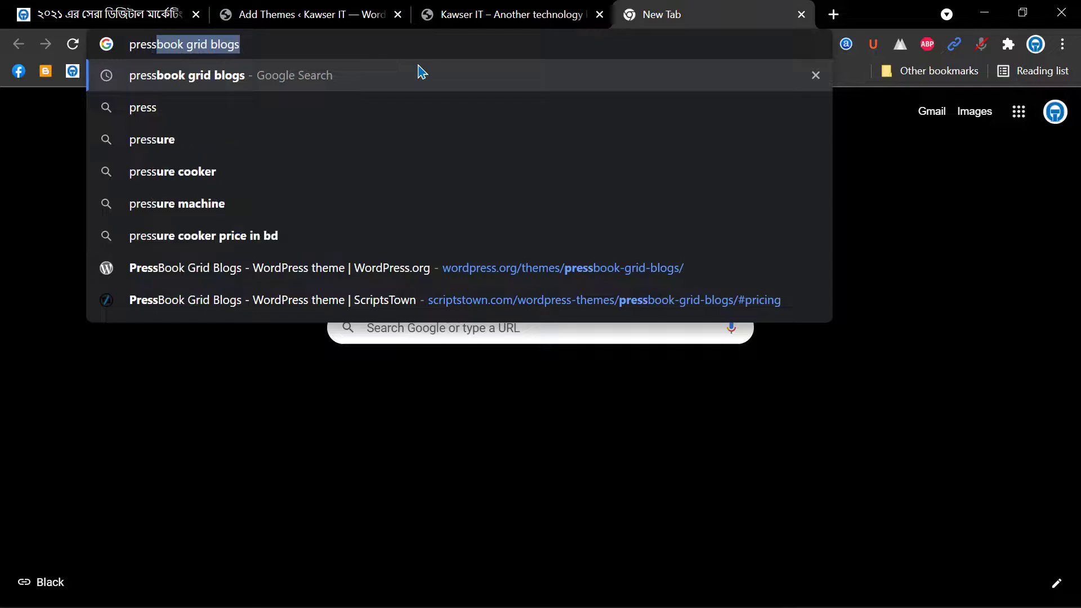
pyautogui.press('Right')
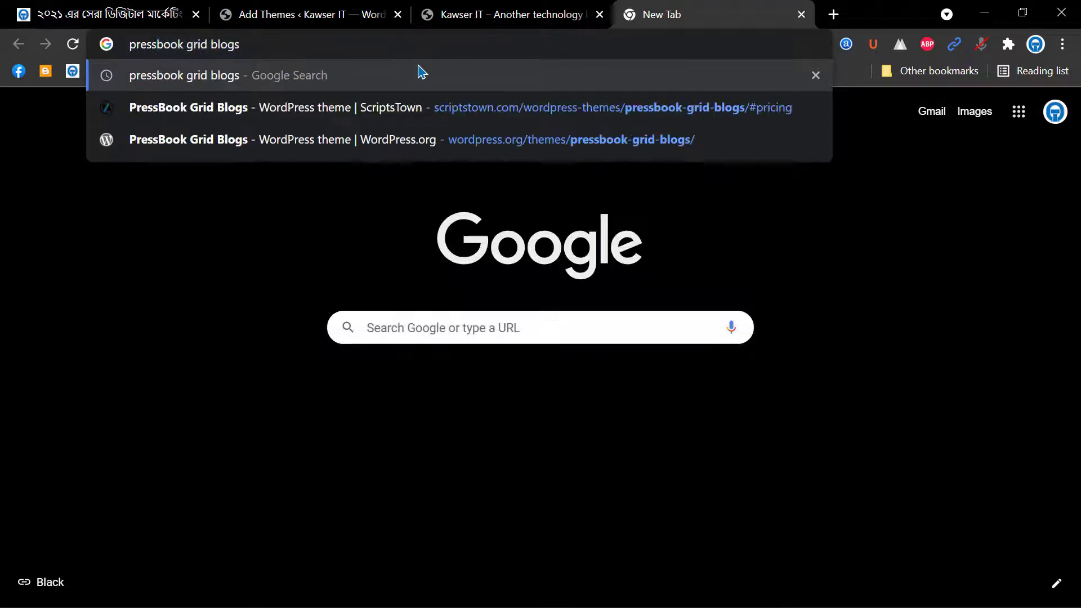
pyautogui.press('Return')
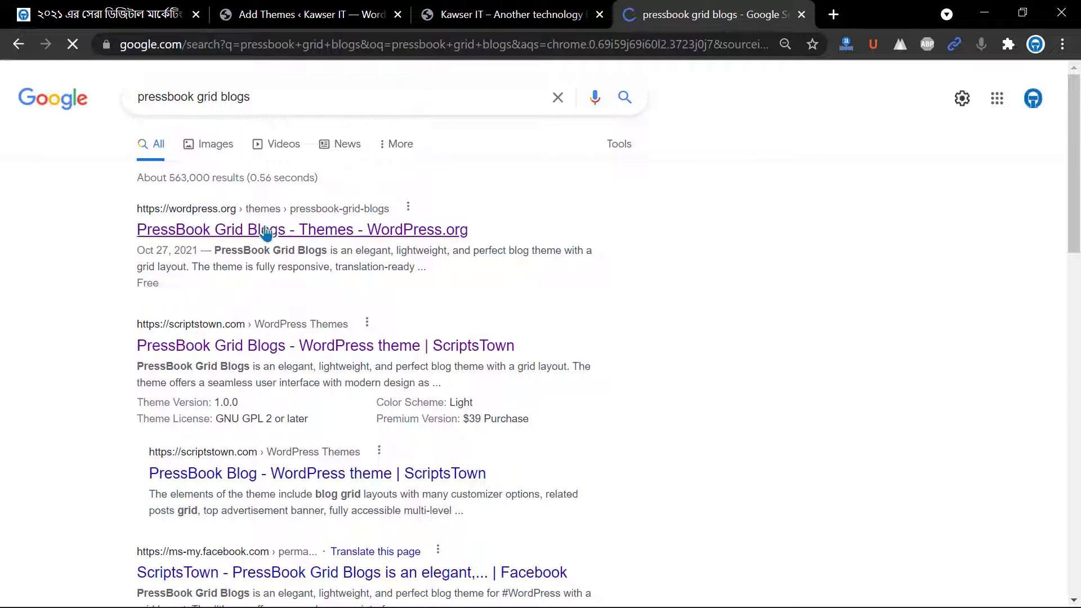
pyautogui.click(318, 237)
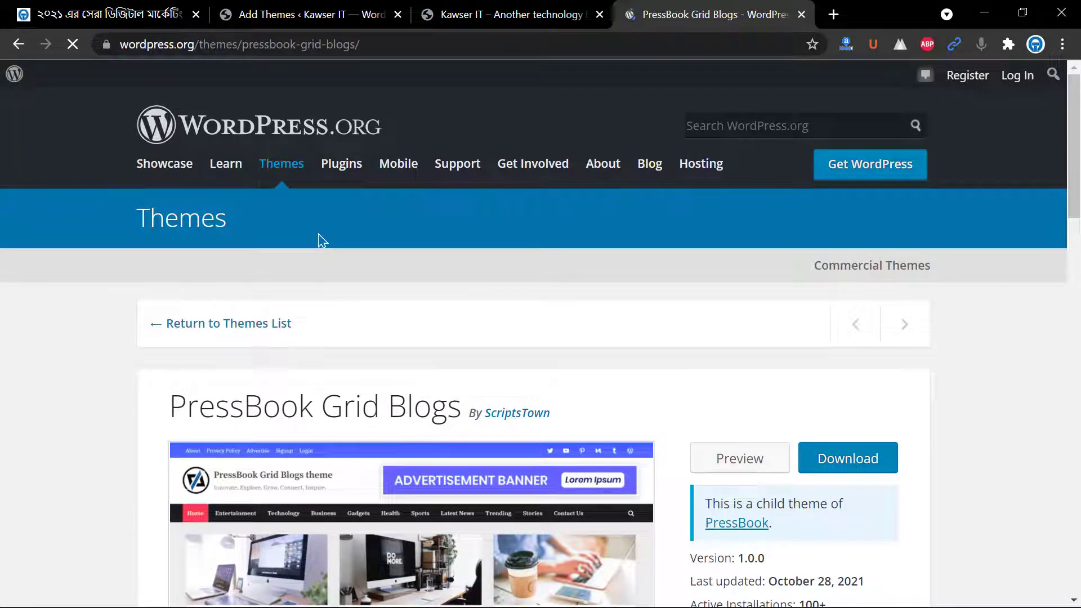
pyautogui.click(839, 467)
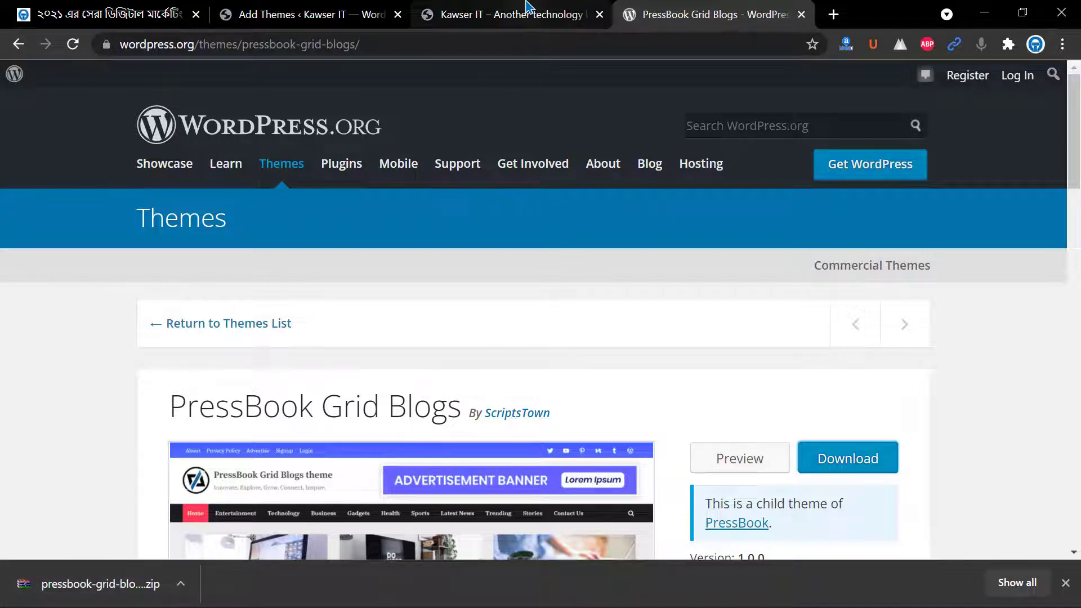
# - Compare the PressBook Grid Blogs entry in the site's theme catalogue with its WordPress.org page and address
pyautogui.click(330, 14)
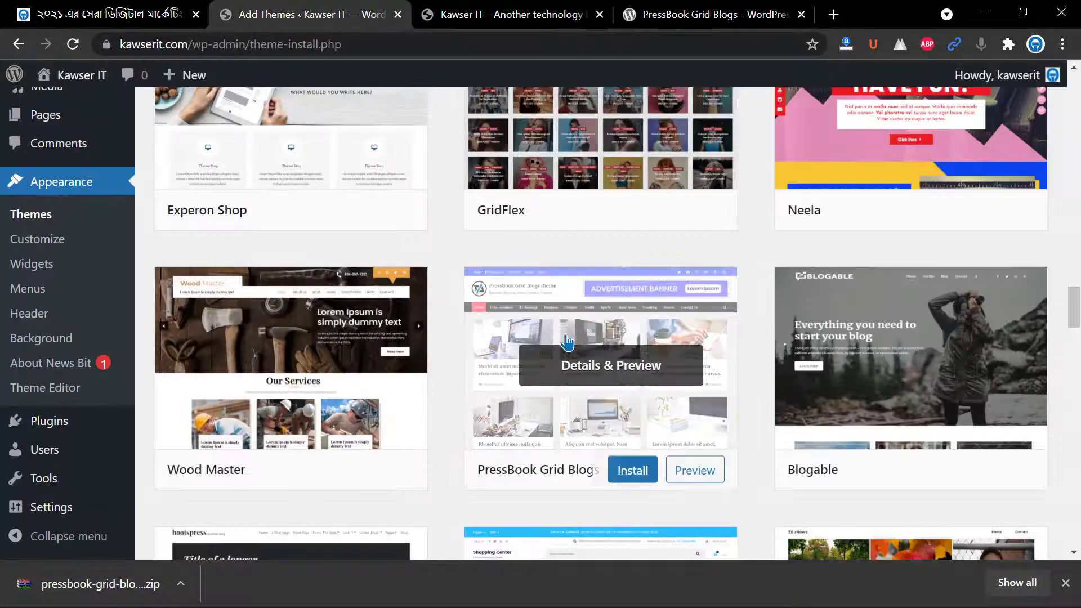
pyautogui.click(672, 6)
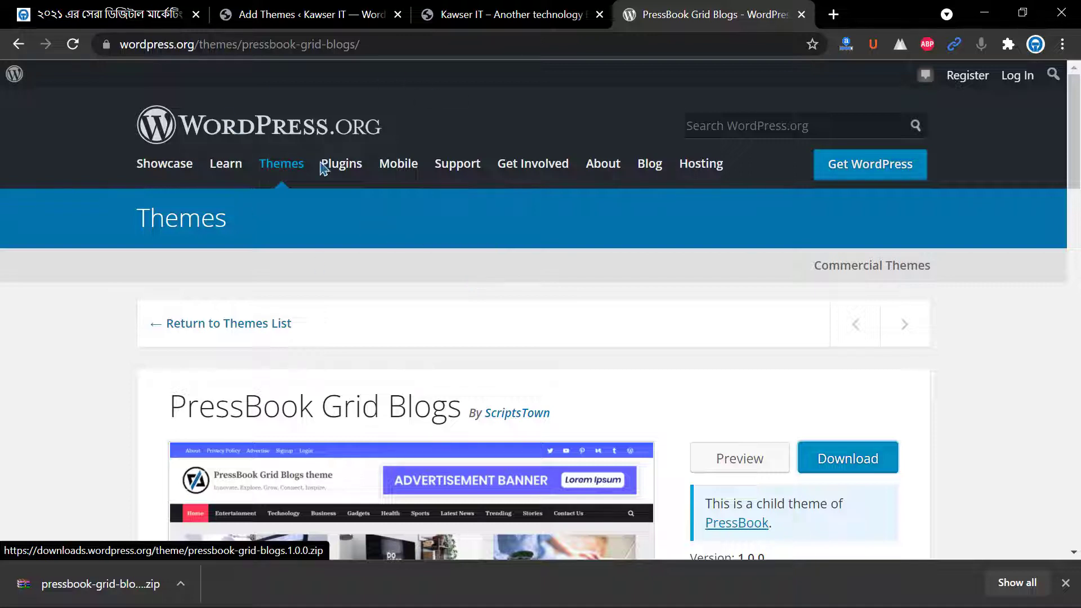
pyautogui.click(443, 45)
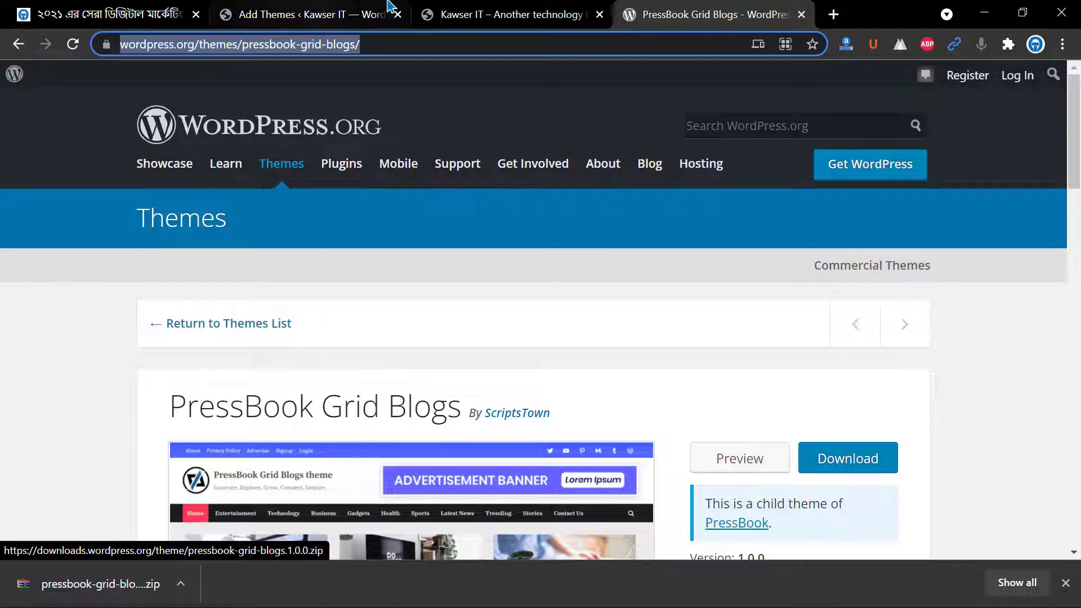
# - Return to the site's theme upload form, choose pressbook-grid-blogs.1.0.0.zip from the Downloads folder, and install it
pyautogui.click(352, 14)
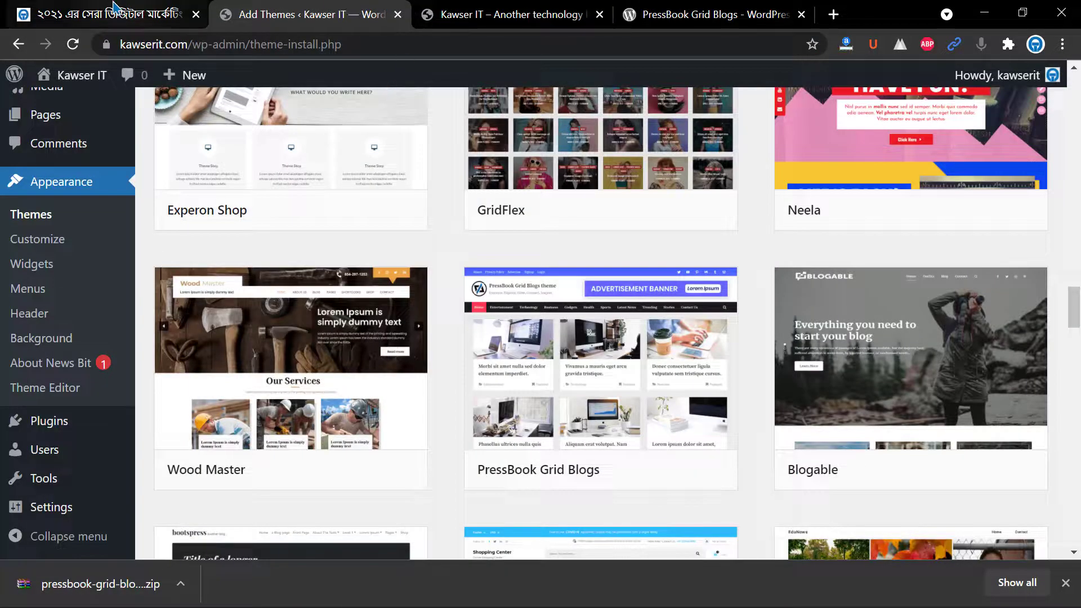
pyautogui.scroll(1, 290, 252)
pyautogui.scroll(20, 290, 252)
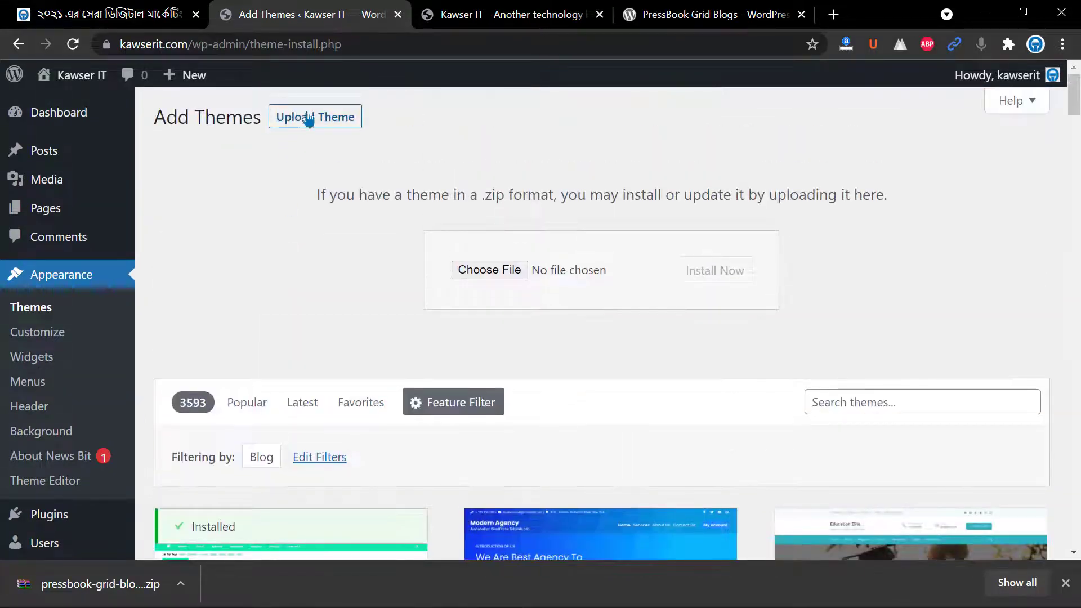
pyautogui.click(503, 270)
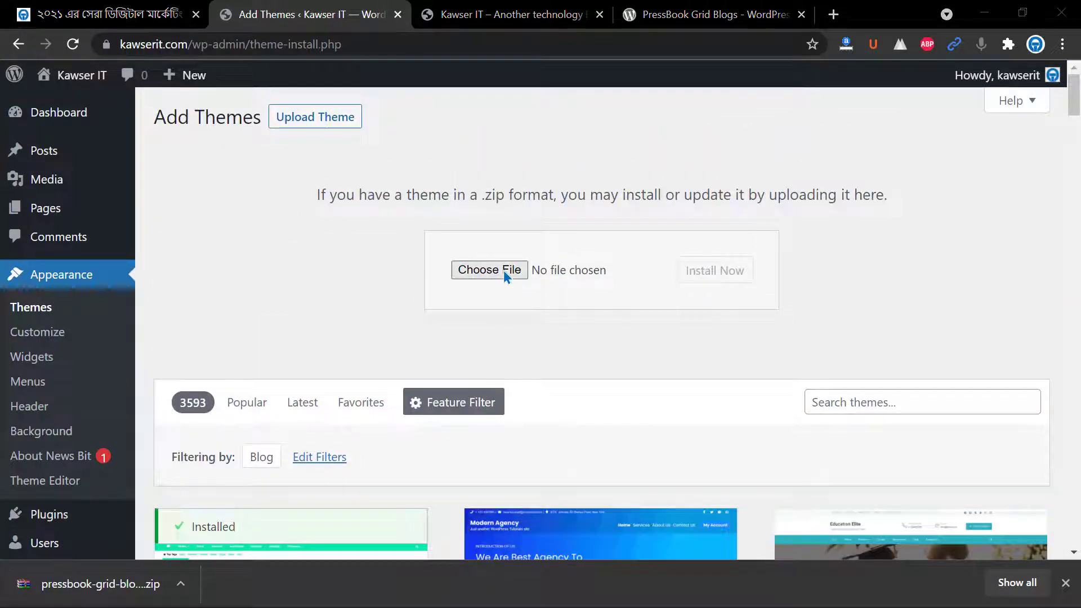
pyautogui.scroll(6, 43, 226)
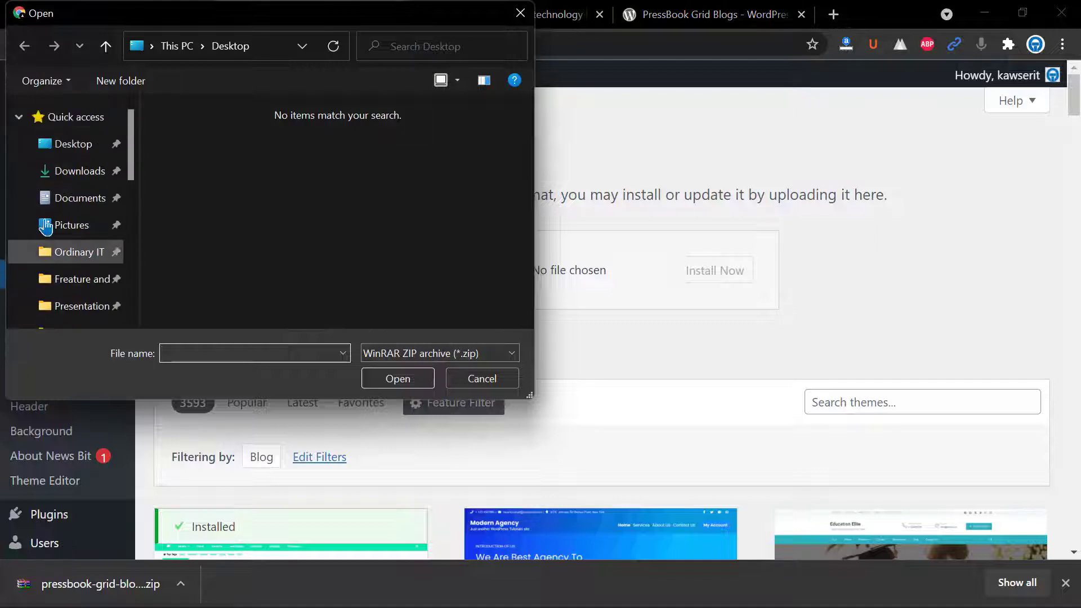
pyautogui.click(64, 204)
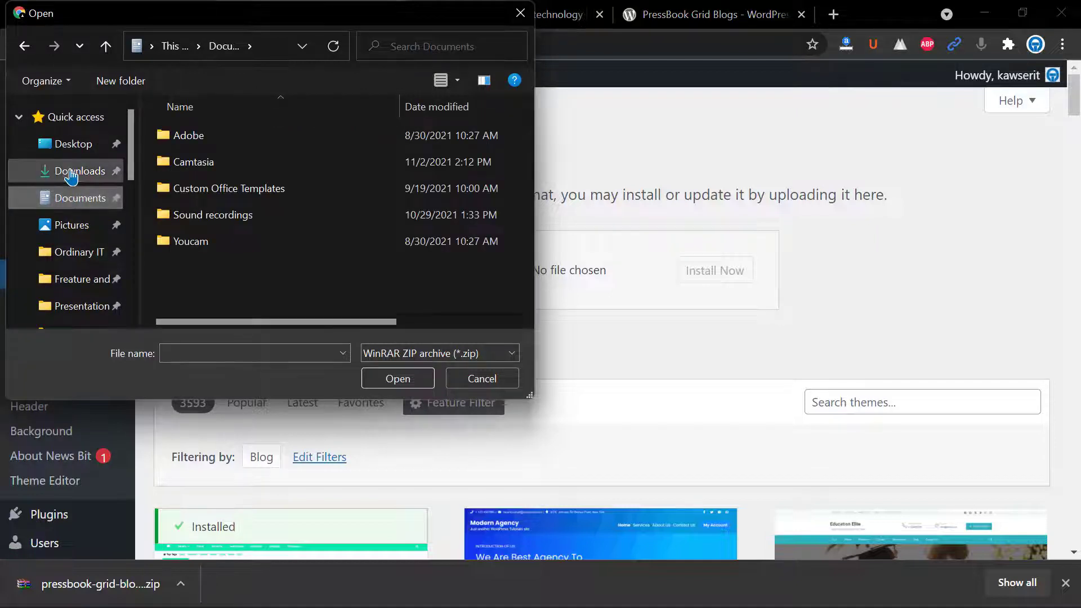
pyautogui.click(68, 169)
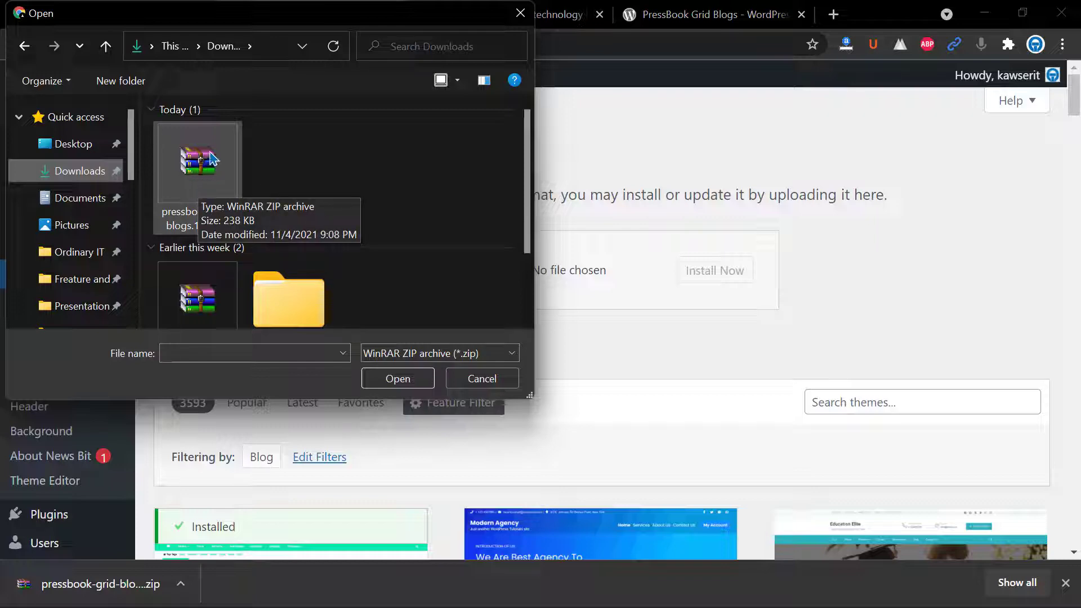
pyautogui.click(236, 207)
pyautogui.click(403, 378)
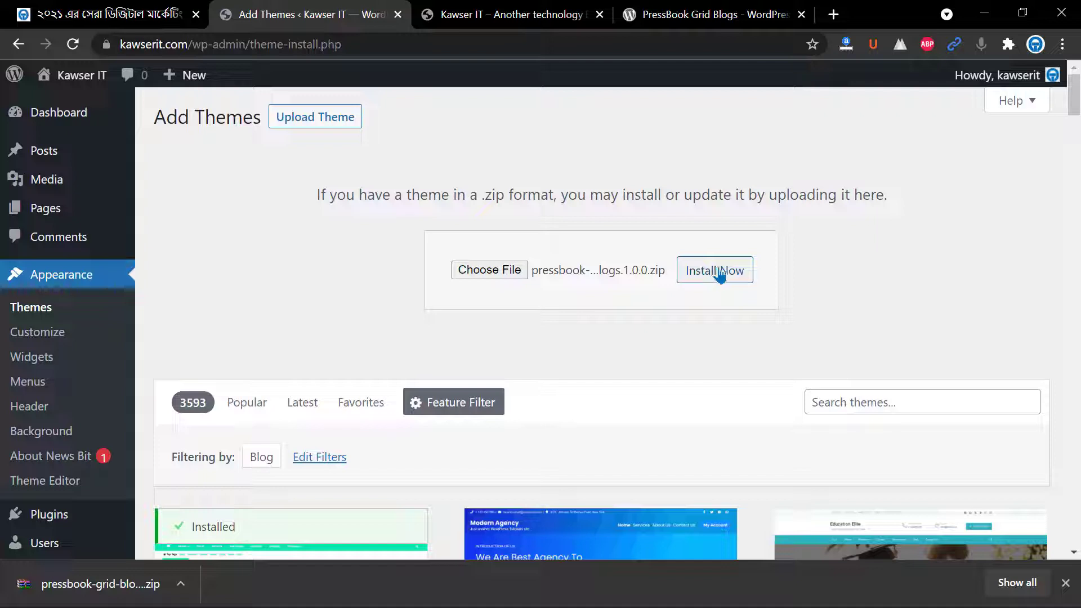
pyautogui.click(718, 272)
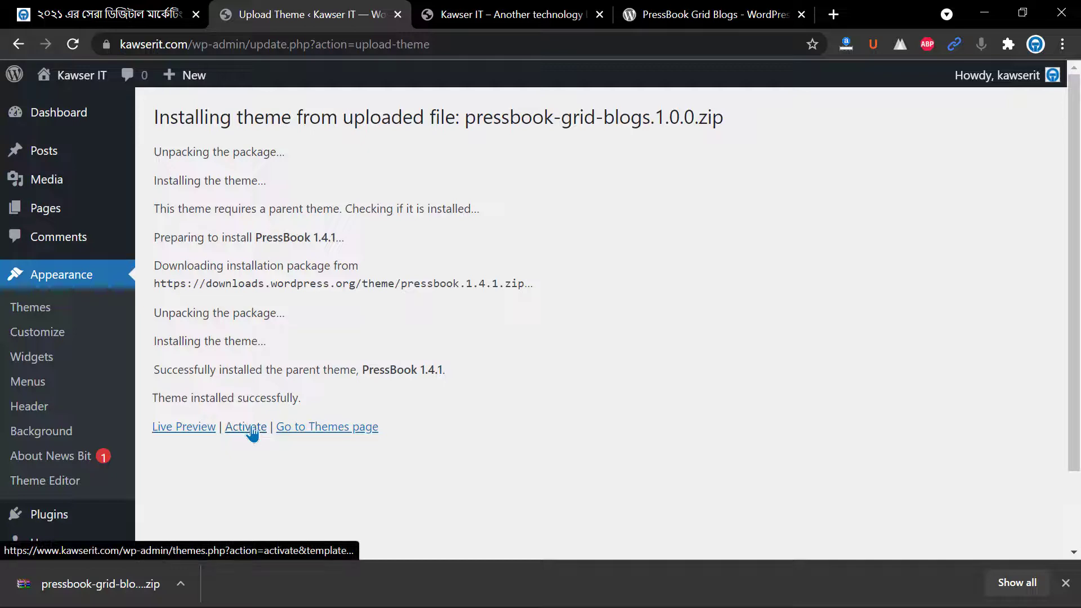
# - Open the installed themes page and review the active News Bit theme, PressBook Grid Blogs and the other installed themes
pyautogui.click(63, 317)
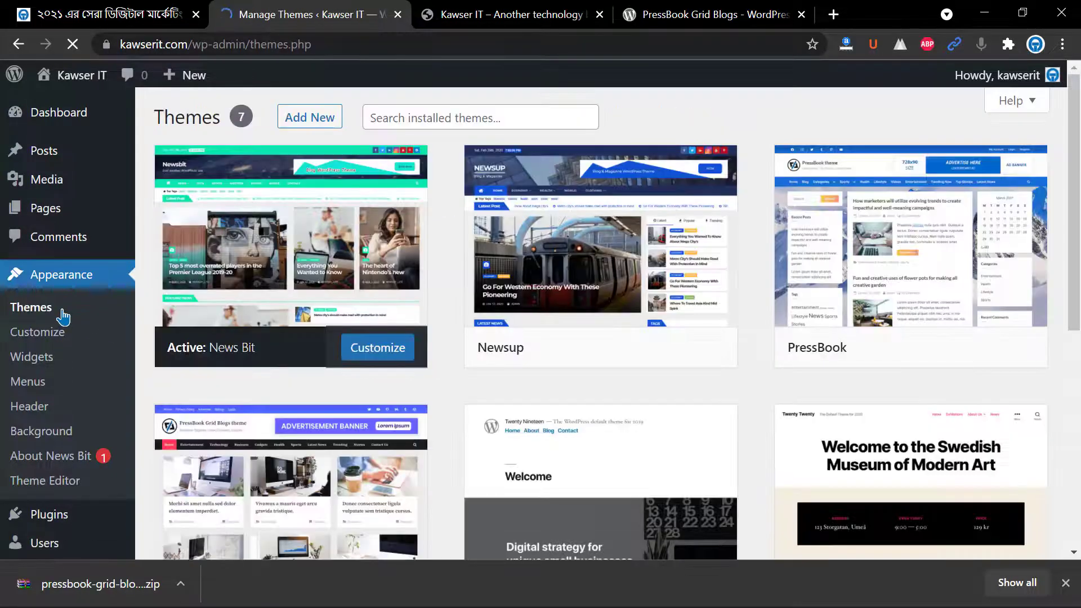
pyautogui.scroll(-3, 601, 341)
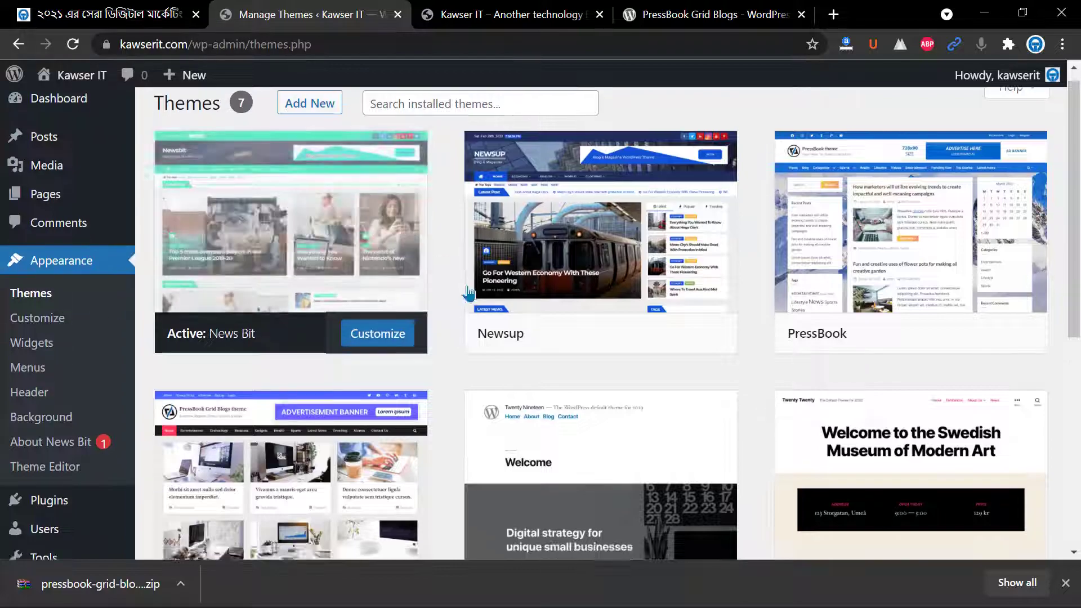
pyautogui.scroll(6, 350, 328)
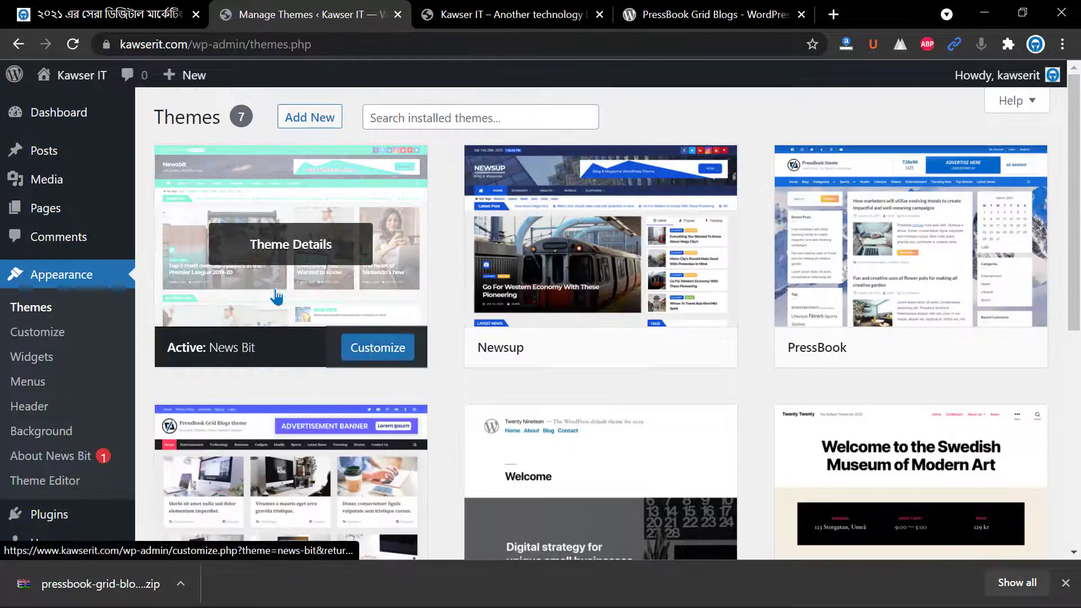
pyautogui.scroll(-8, 811, 203)
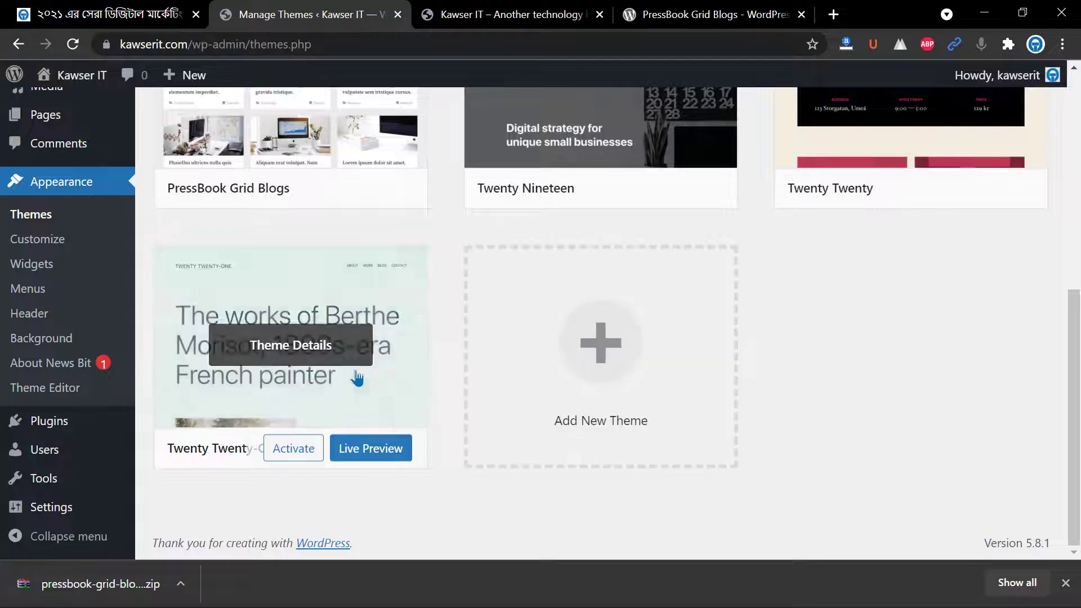
pyautogui.scroll(6, 355, 379)
pyautogui.scroll(2, 328, 338)
pyautogui.scroll(-7, 851, 310)
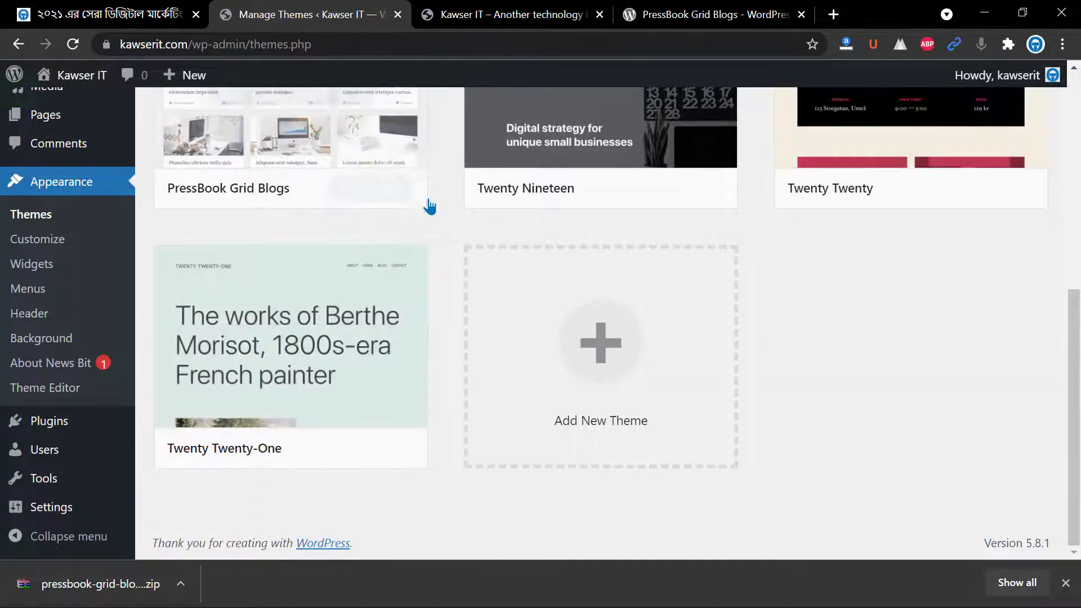
pyautogui.scroll(7, 426, 204)
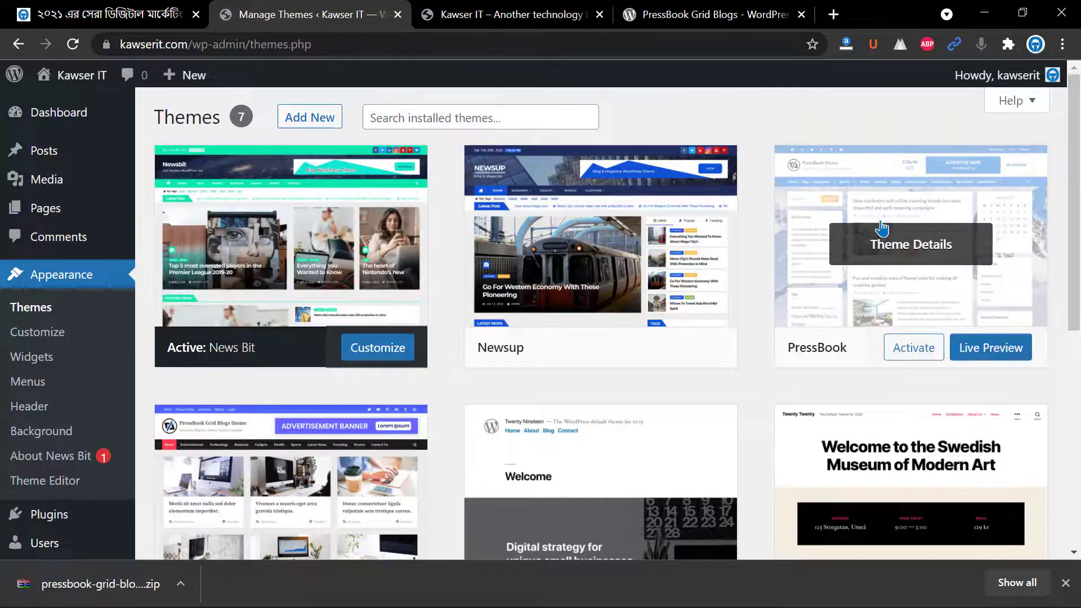
pyautogui.scroll(-6, 818, 351)
pyautogui.scroll(6, 761, 360)
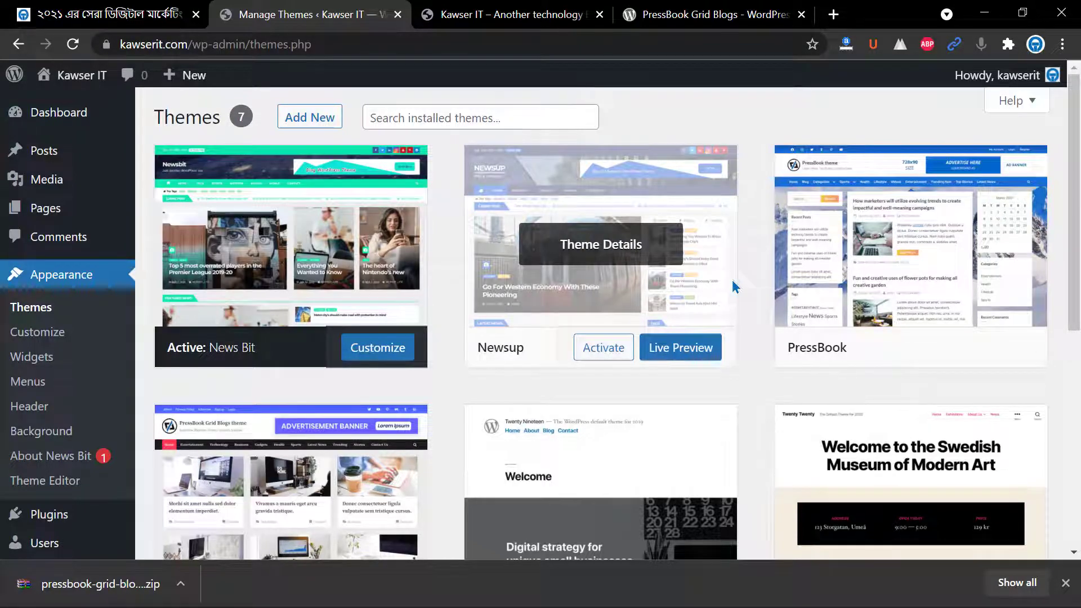
pyautogui.scroll(-4, 733, 287)
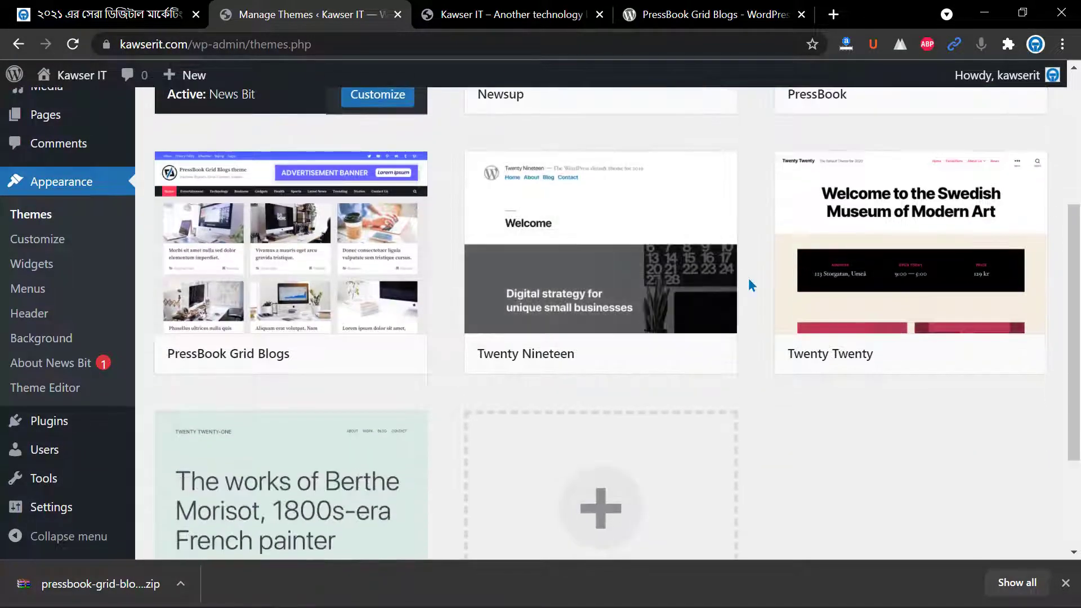
pyautogui.scroll(4, 750, 284)
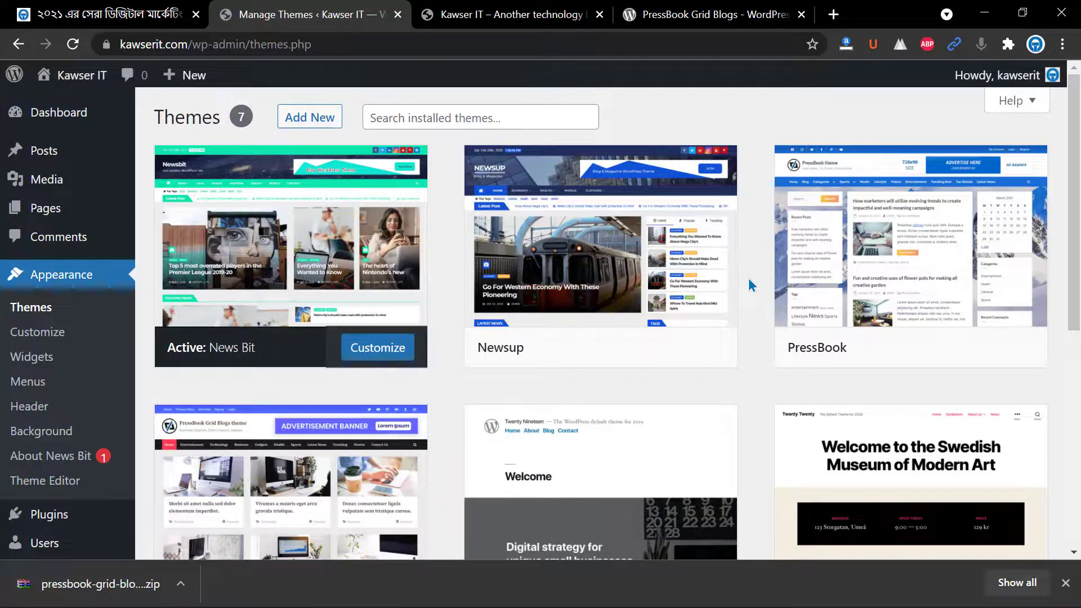
pyautogui.moveTo(844, 294)
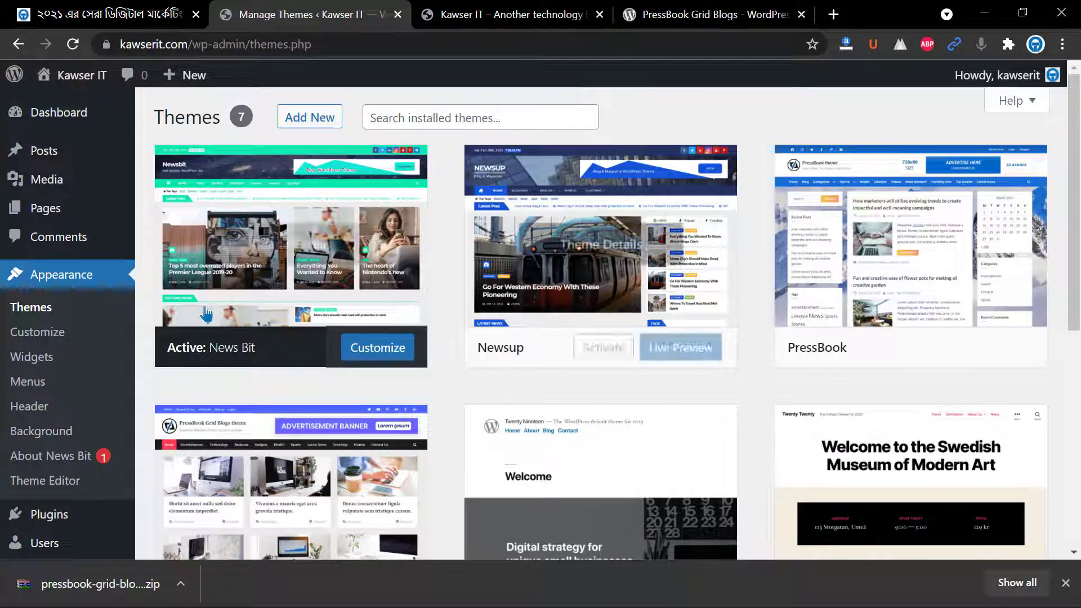
pyautogui.moveTo(302, 260)
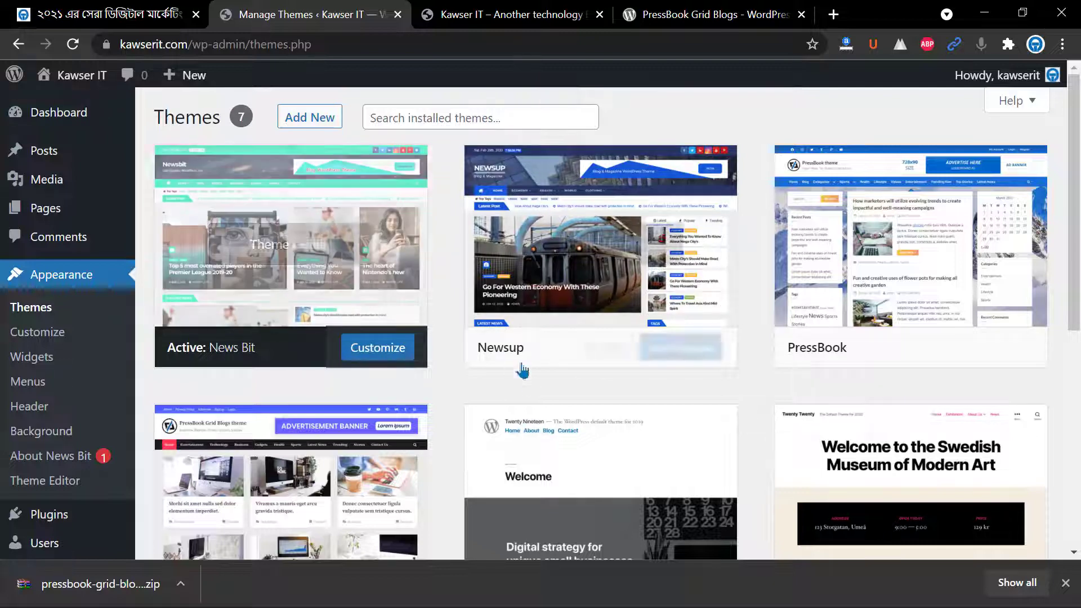
pyautogui.moveTo(299, 236)
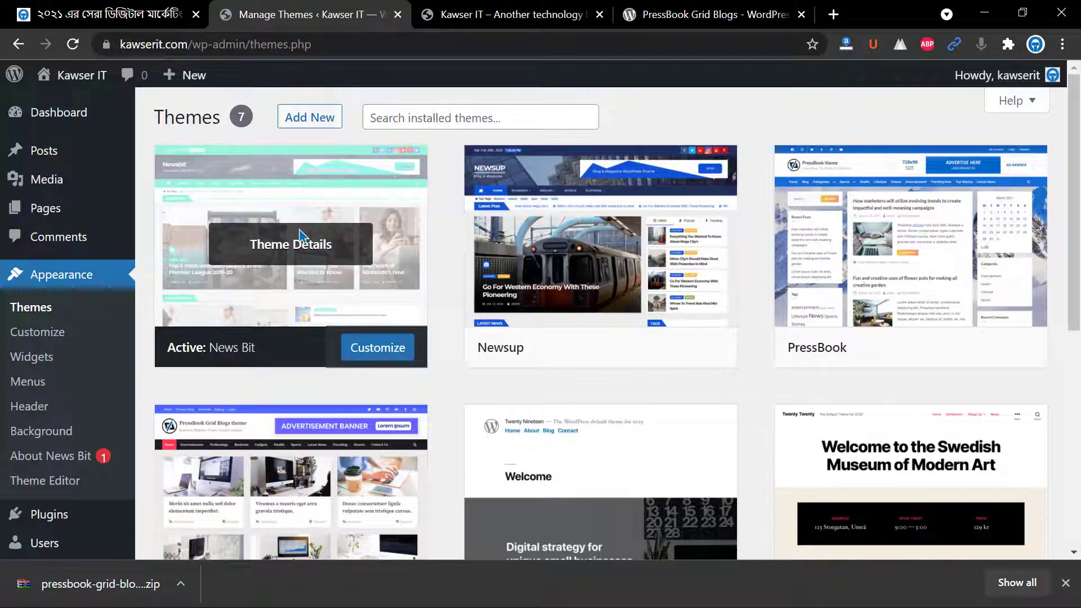
pyautogui.moveTo(889, 256)
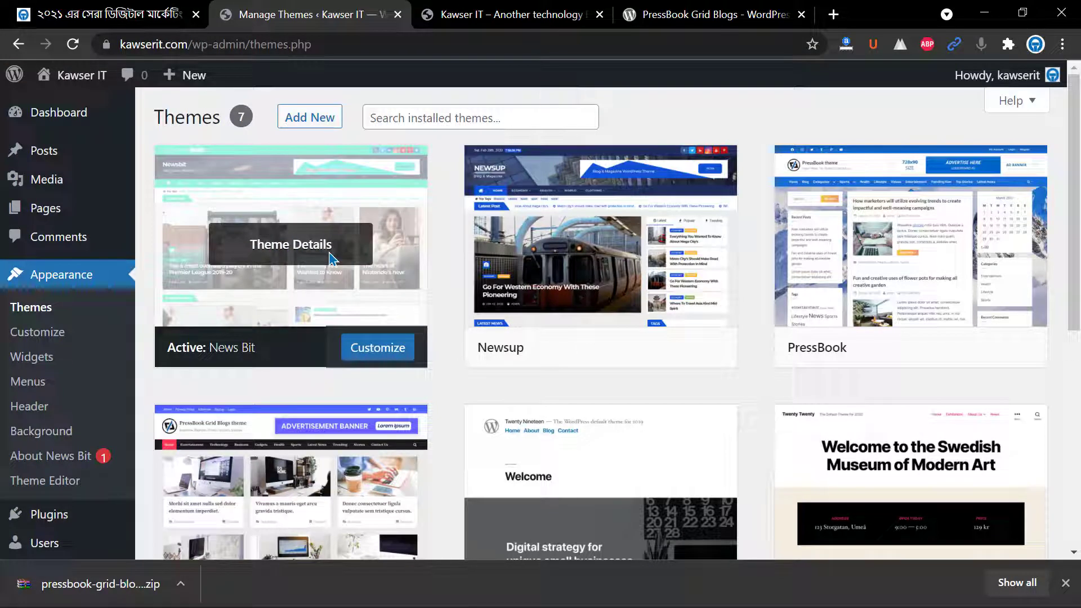
pyautogui.scroll(-7, 281, 135)
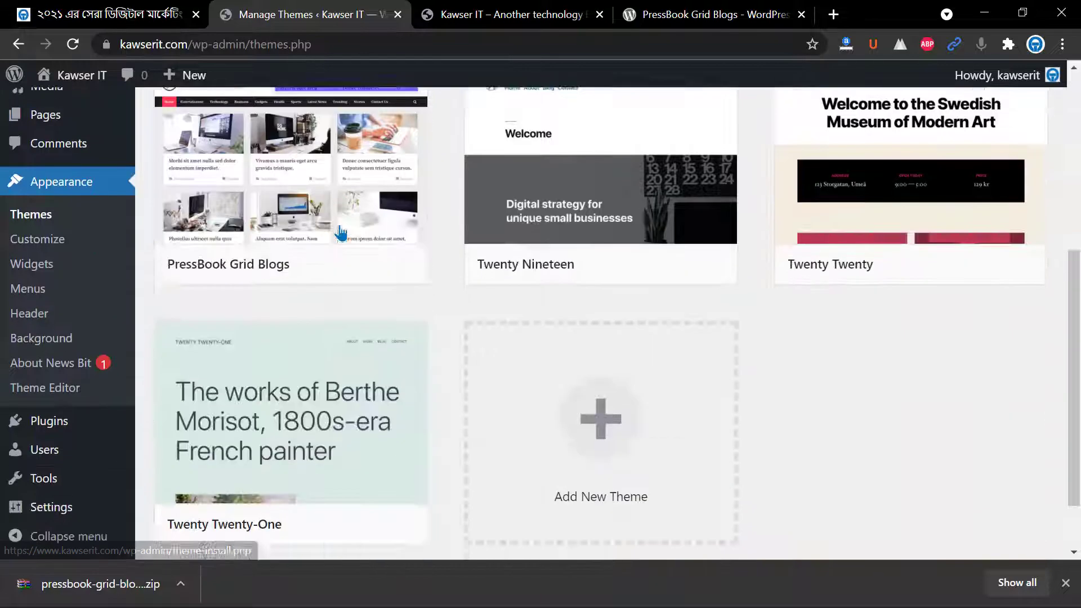
pyautogui.scroll(4, 443, 296)
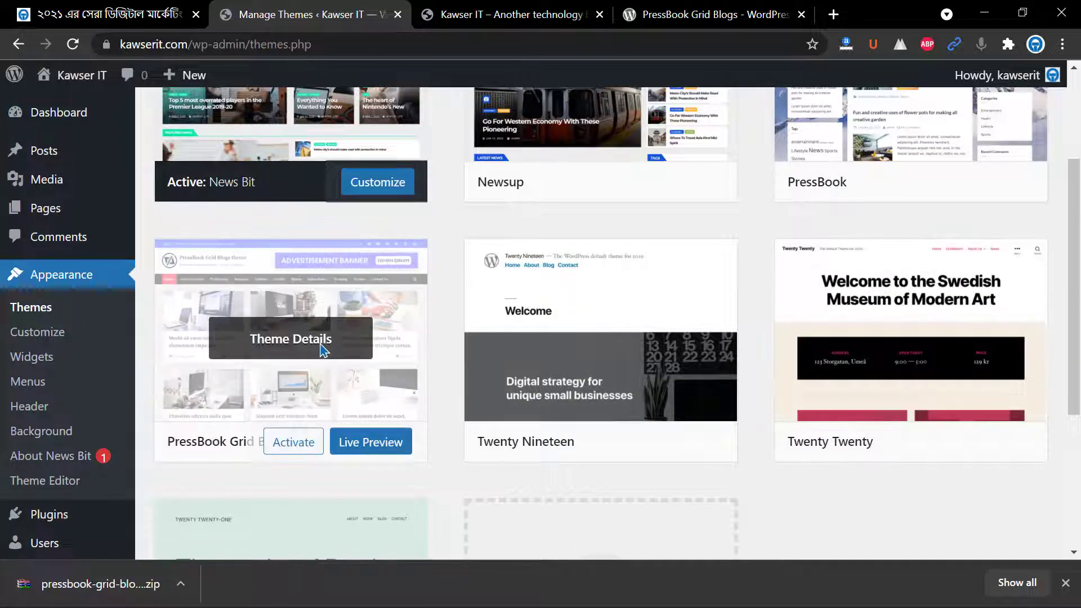
# - Open the bookmarked cPanel login page in a new browser tab and log in with the saved credentials
pyautogui.scroll(-4, 420, 336)
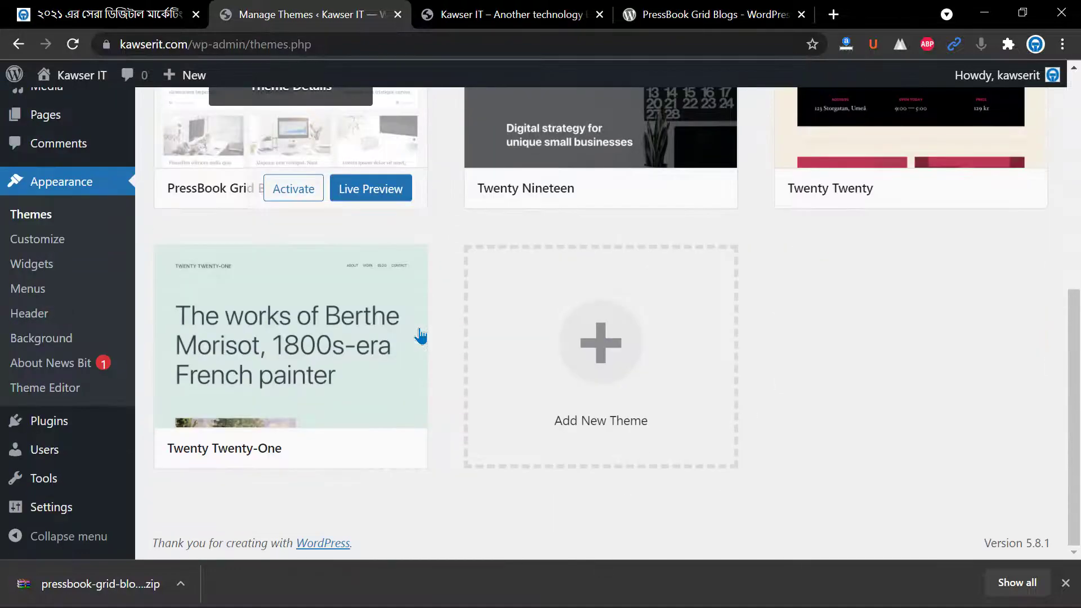
pyautogui.scroll(7, 420, 335)
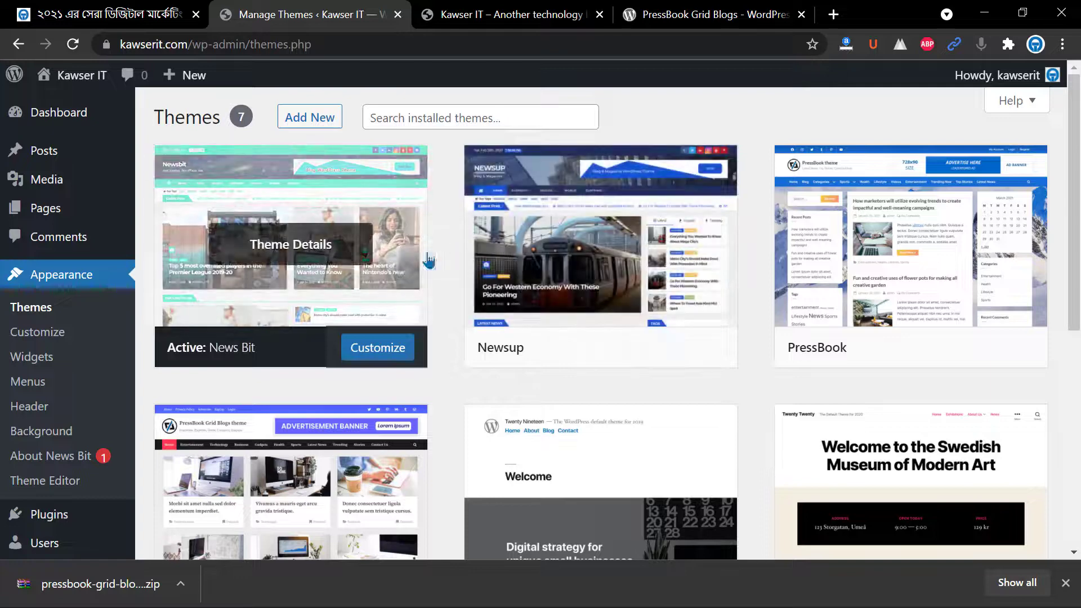
pyautogui.click(834, 14)
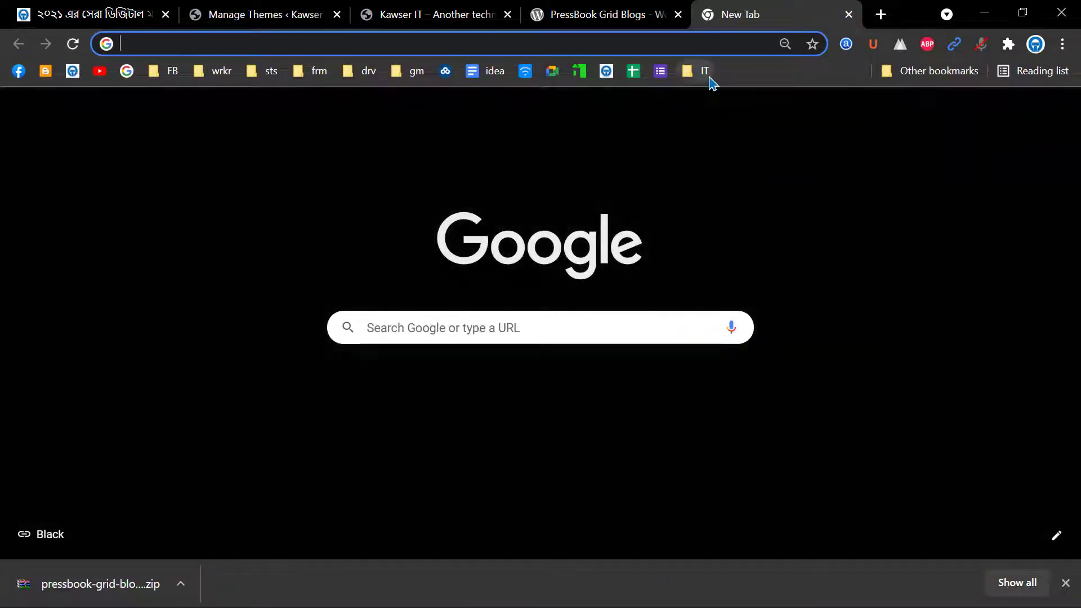
pyautogui.click(707, 73)
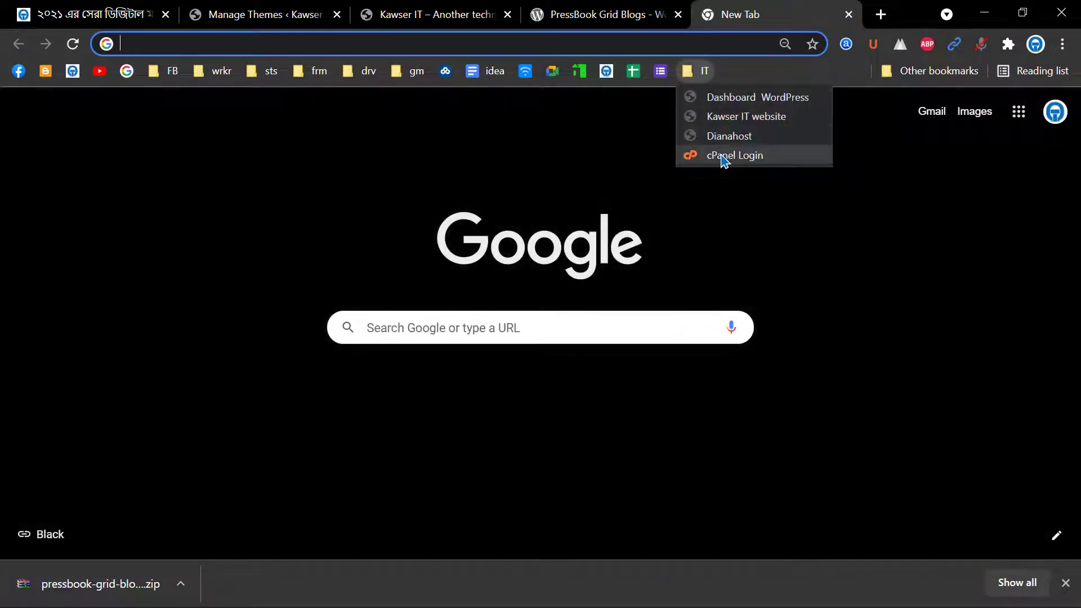
pyautogui.click(720, 156)
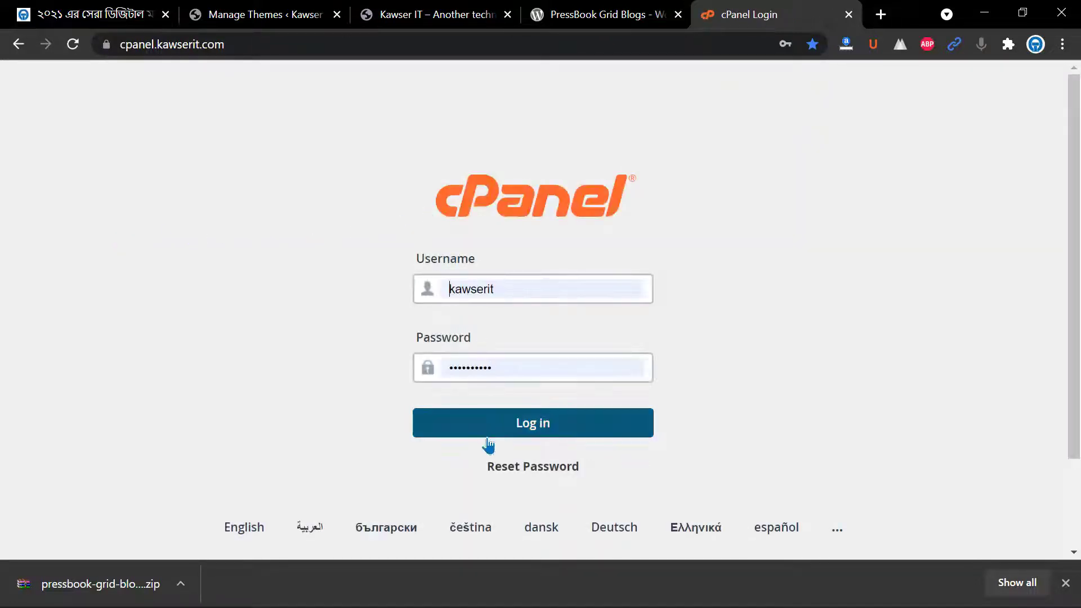
pyautogui.click(502, 434)
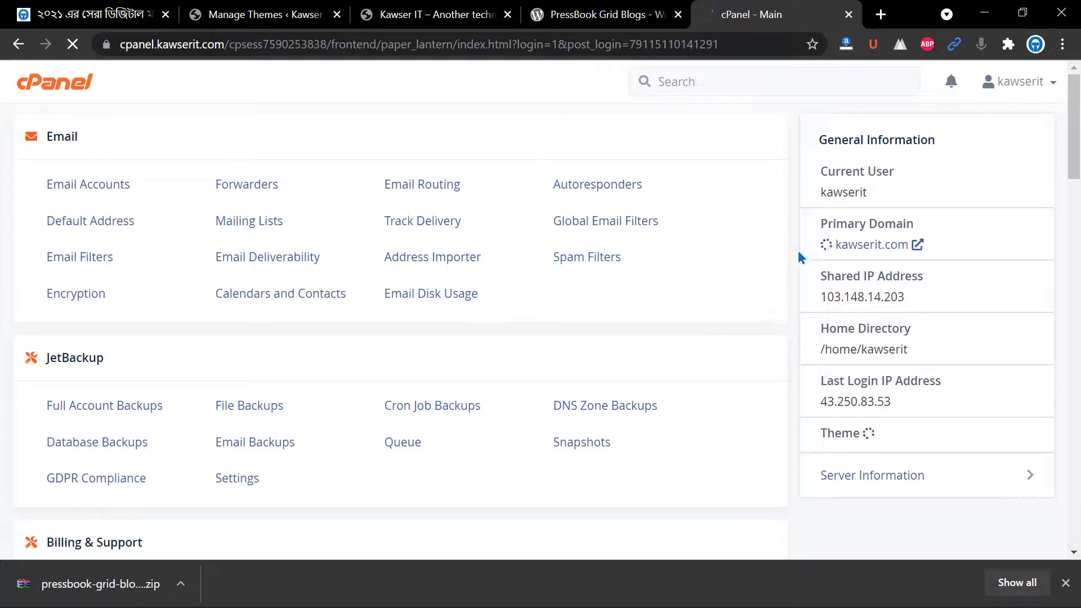
# - Reload the cPanel main page and check the hosting account's disk usage statistics
pyautogui.scroll(-5, 966, 287)
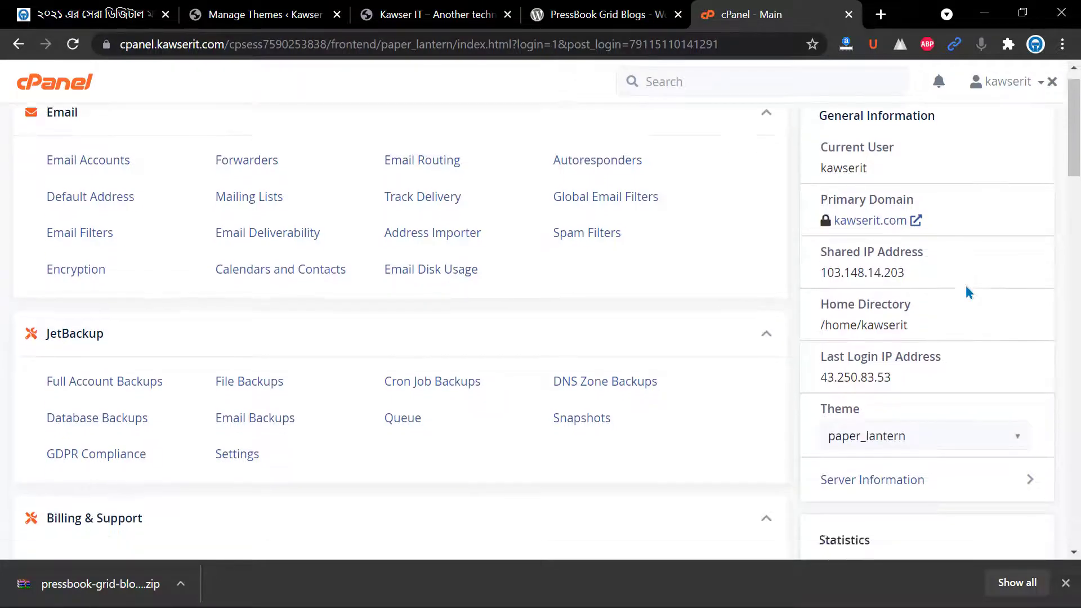
pyautogui.scroll(-3, 966, 291)
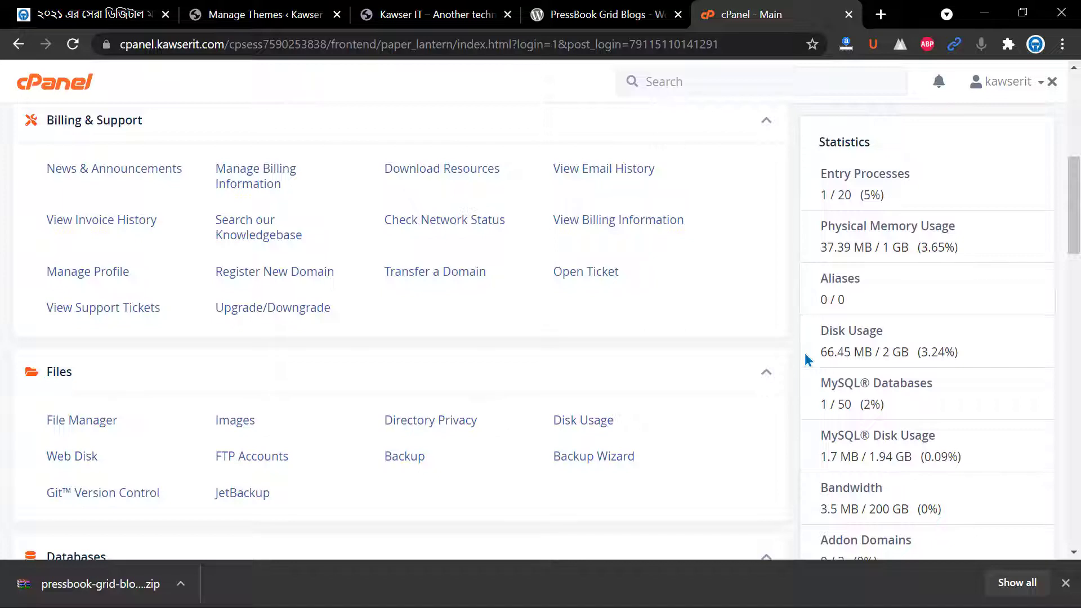
pyautogui.click(72, 44)
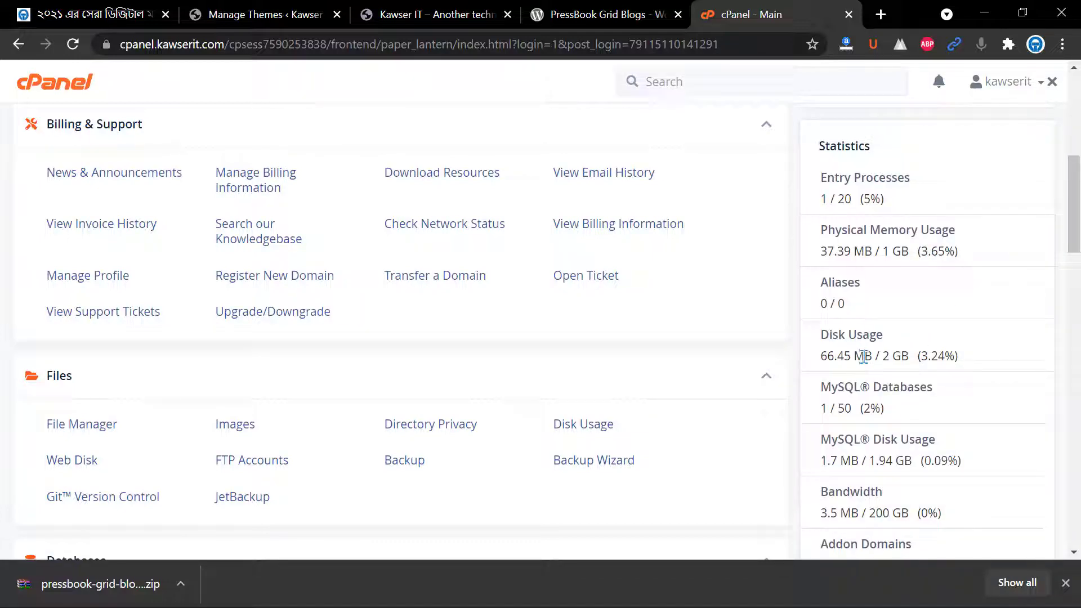
pyautogui.scroll(7, 849, 385)
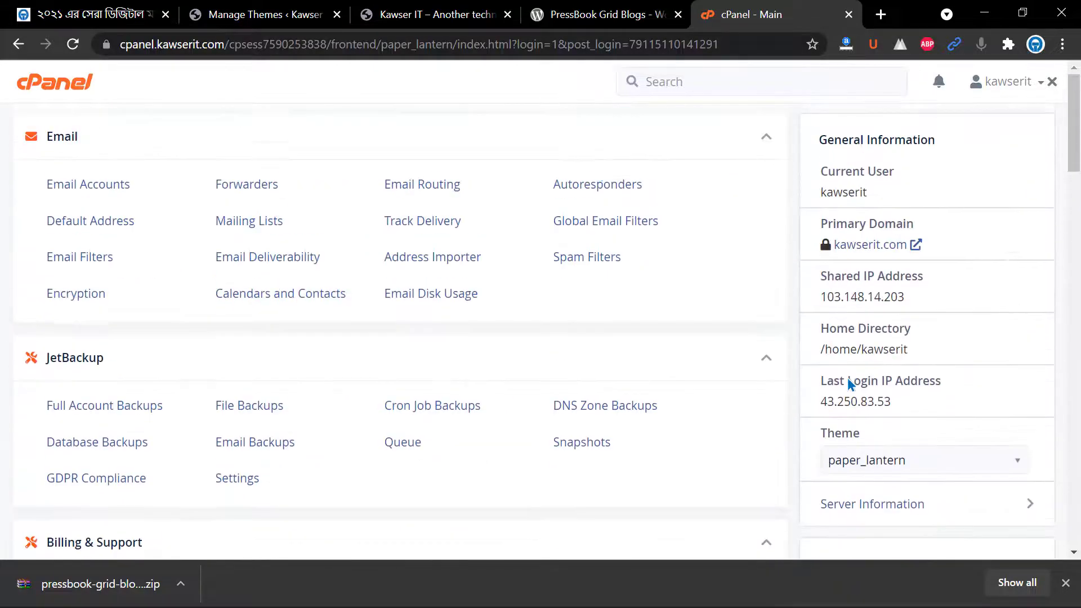
# - Return to the WordPress themes page and look through all the installed themes
pyautogui.click(394, 16)
pyautogui.click(223, 8)
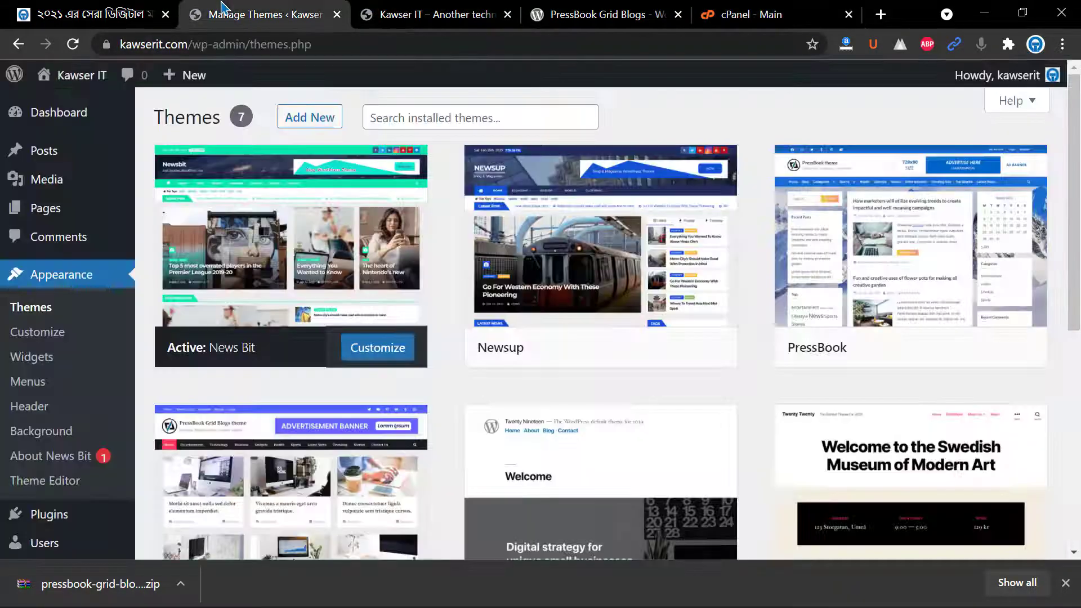
pyautogui.scroll(-4, 732, 338)
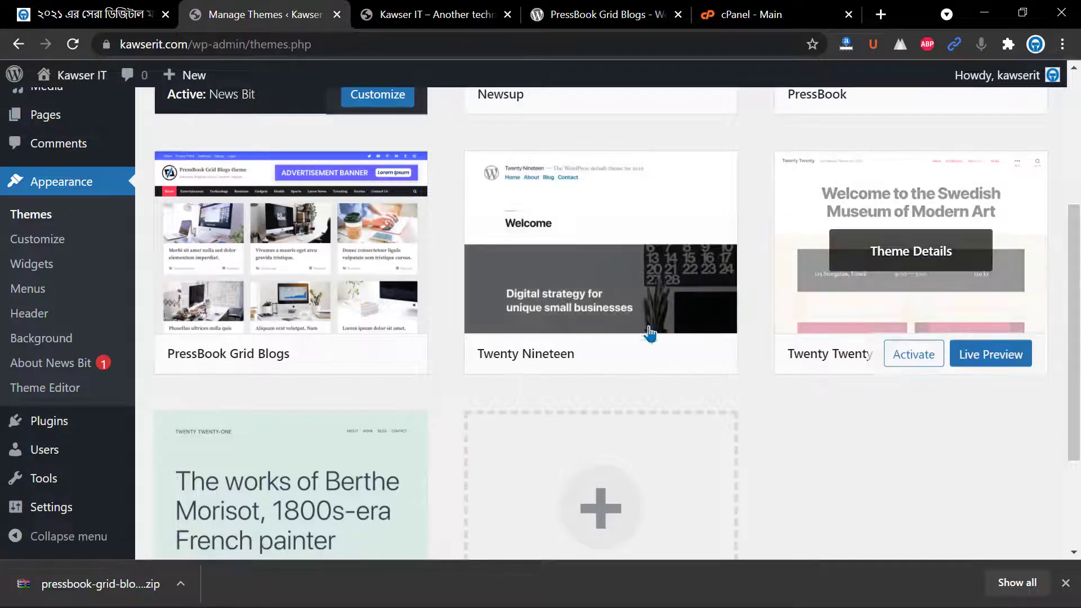
pyautogui.scroll(-3, 603, 333)
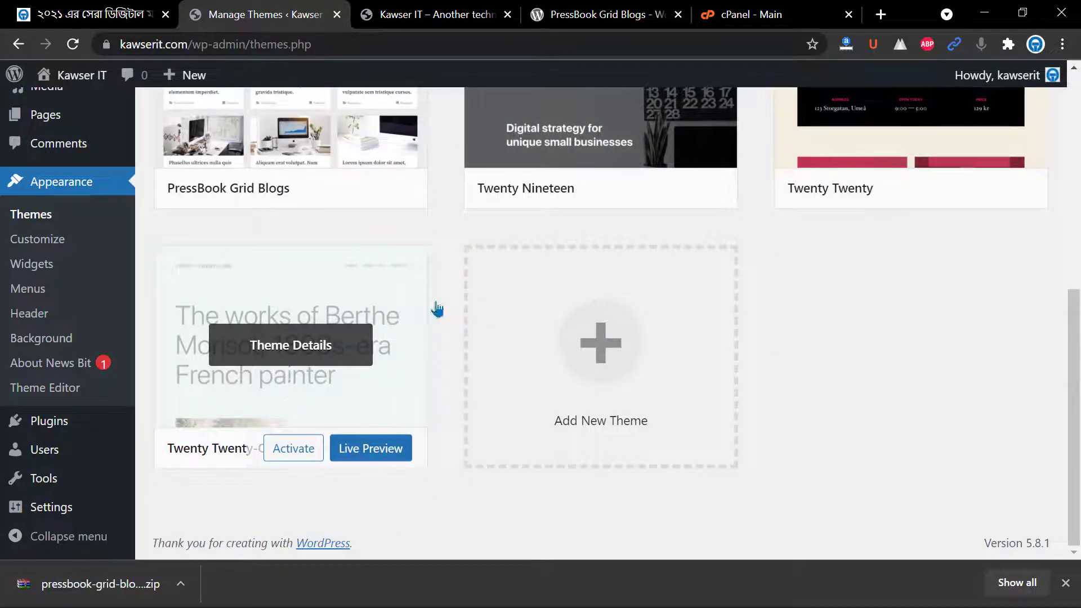
pyautogui.scroll(7, 437, 293)
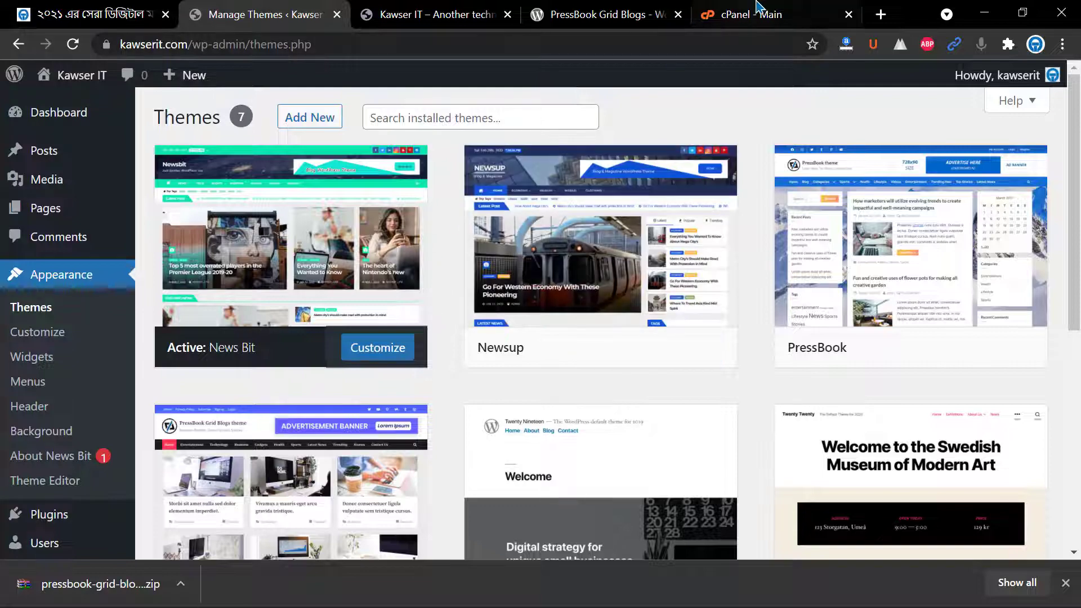
# - Switch back to cPanel and open the public_html/wp-content/themes folder in File Manager
pyautogui.click(758, 8)
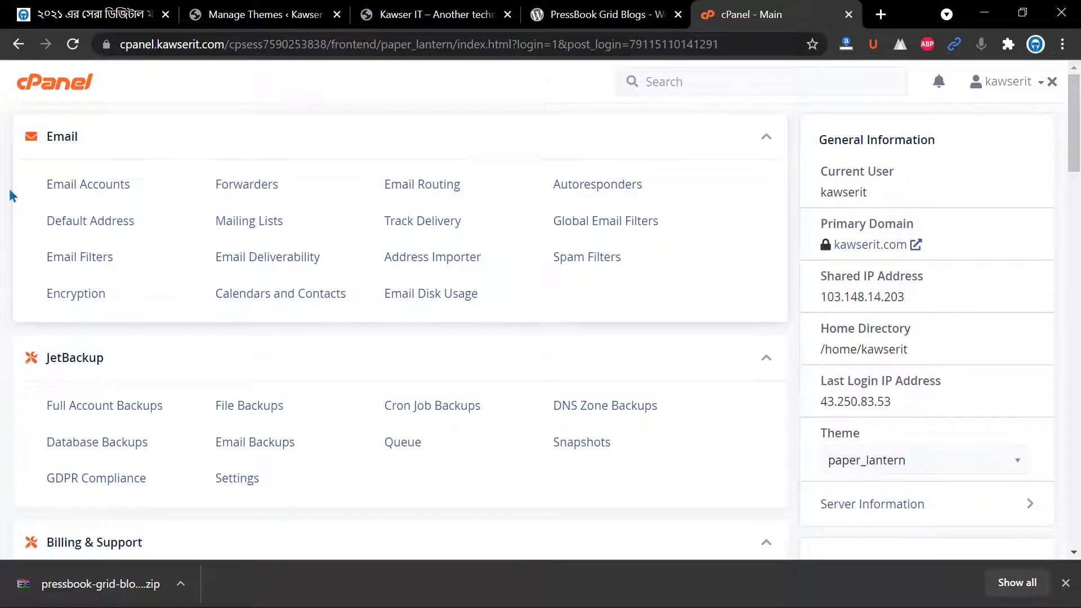
pyautogui.scroll(-7, 6, 197)
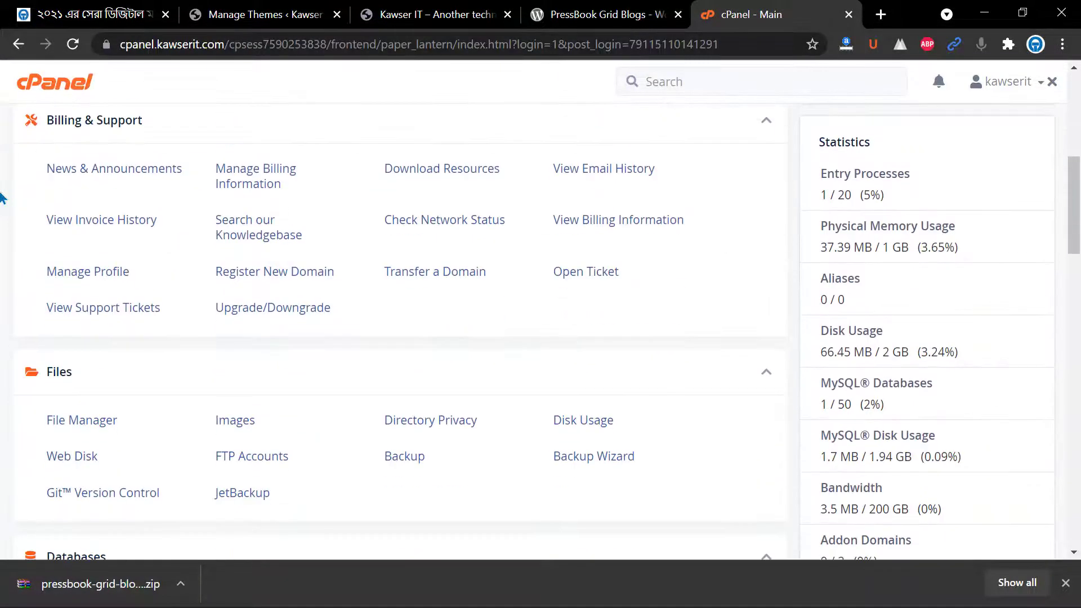
pyautogui.scroll(-3, 3, 197)
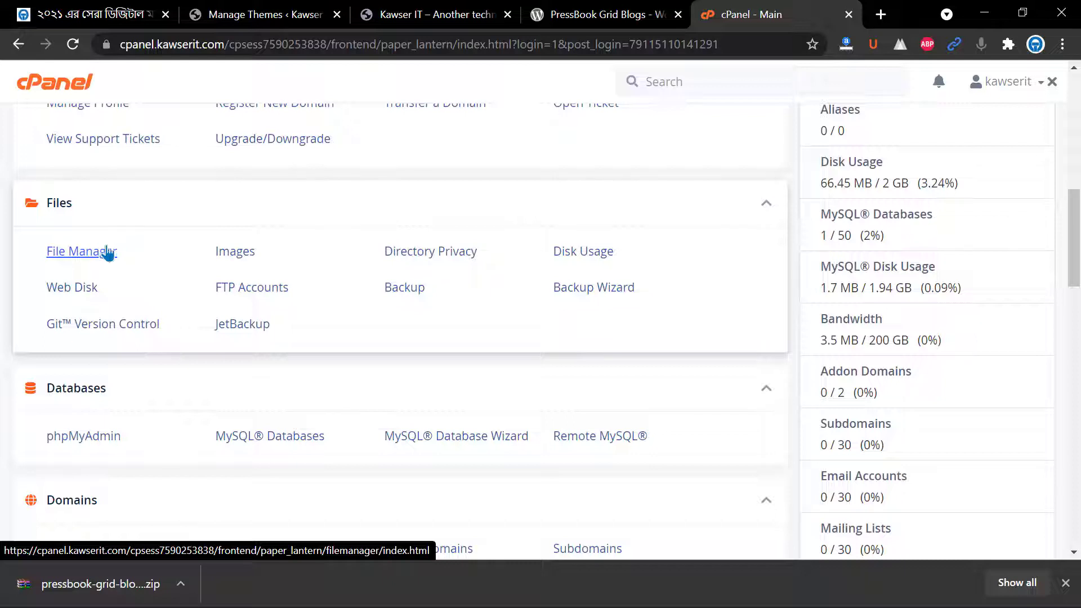
pyautogui.click(83, 256)
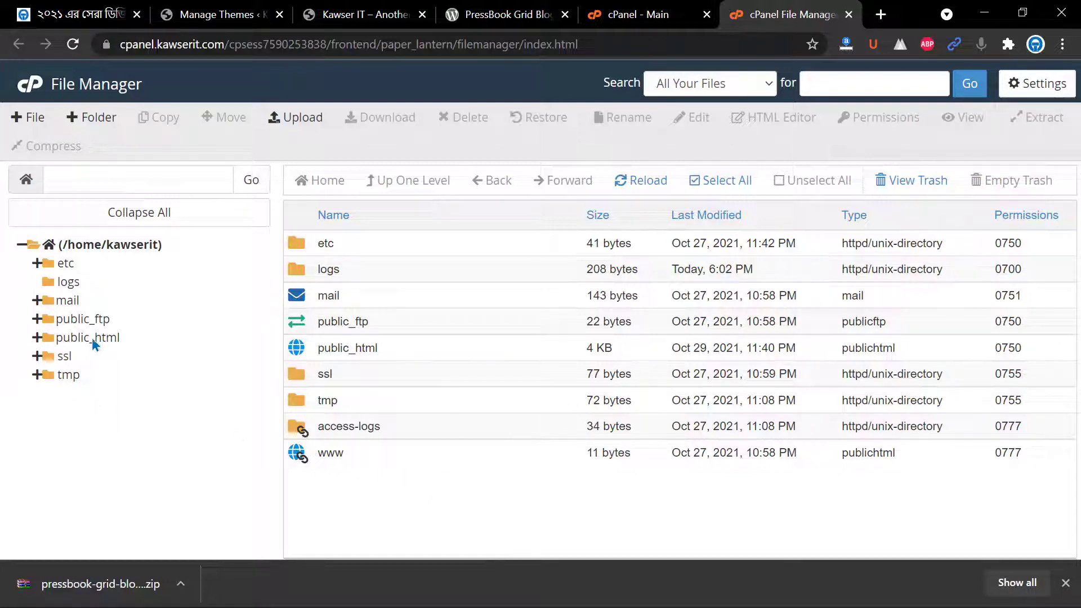
pyautogui.click(55, 339)
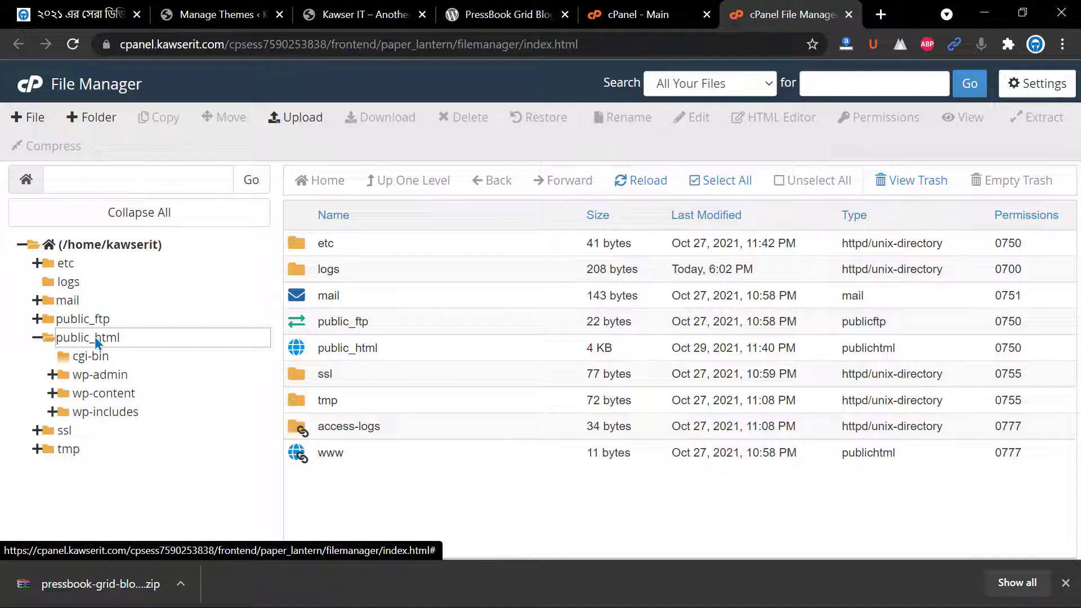
pyautogui.click(109, 394)
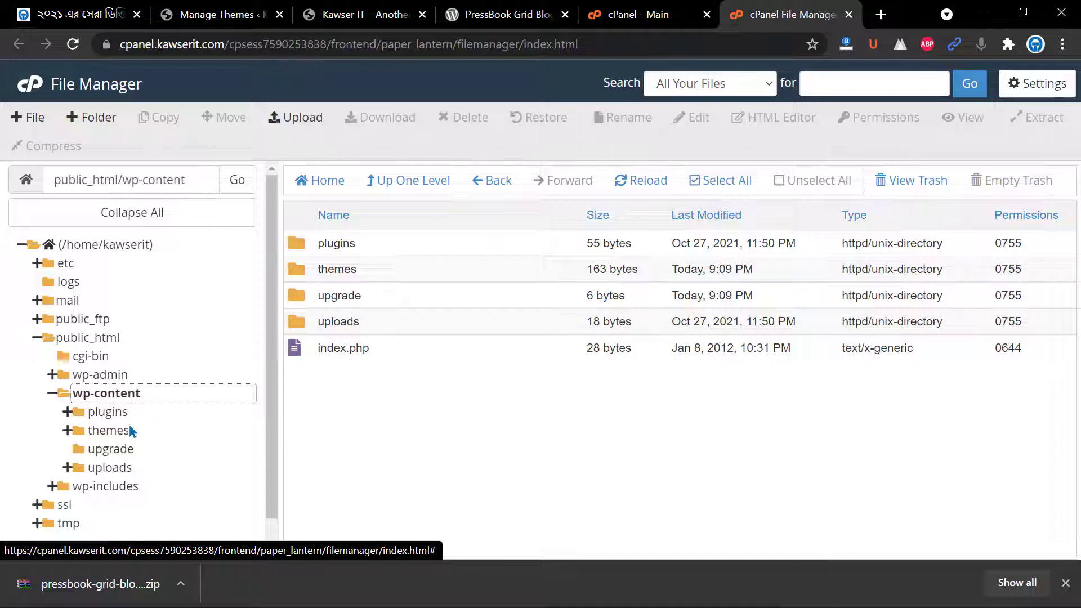
pyautogui.doubleClick(369, 271)
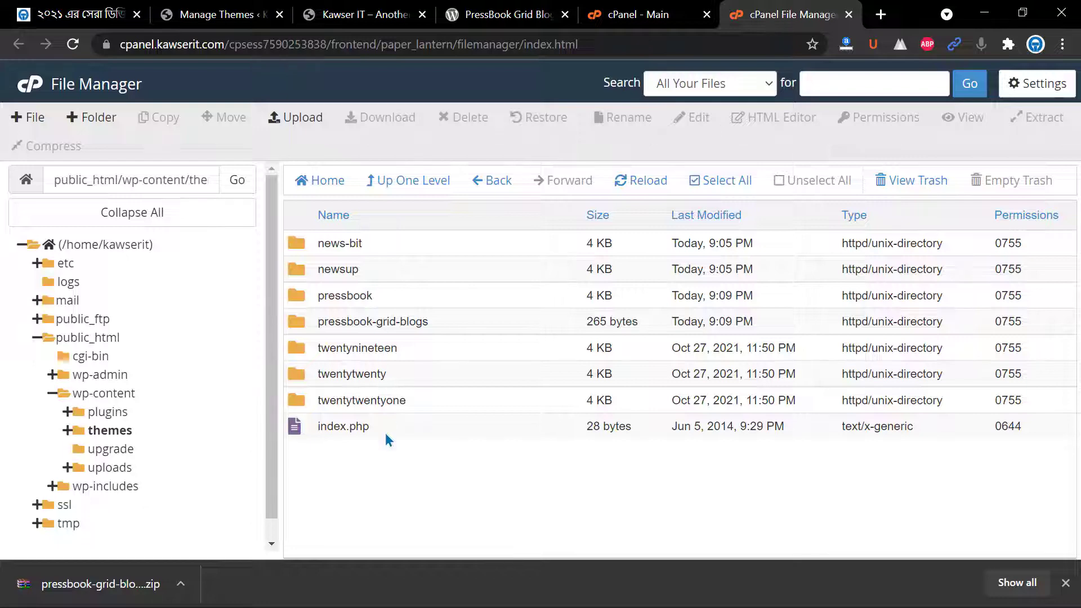
# - Compare the themes installed on the WordPress site with the folders in File Manager's themes directory
pyautogui.click(374, 9)
pyautogui.click(221, 15)
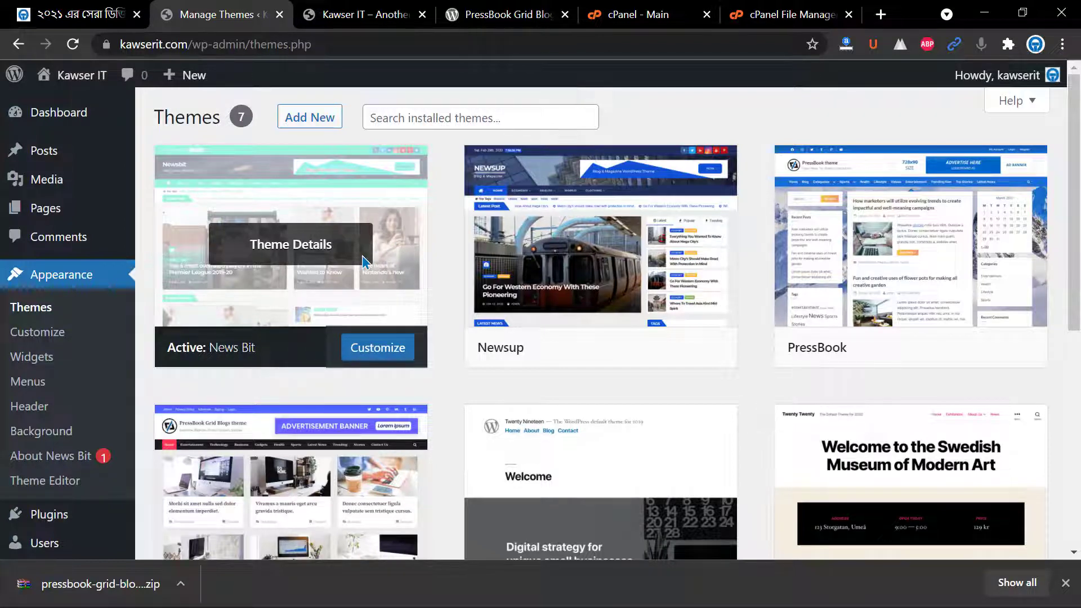
pyautogui.scroll(-6, 917, 319)
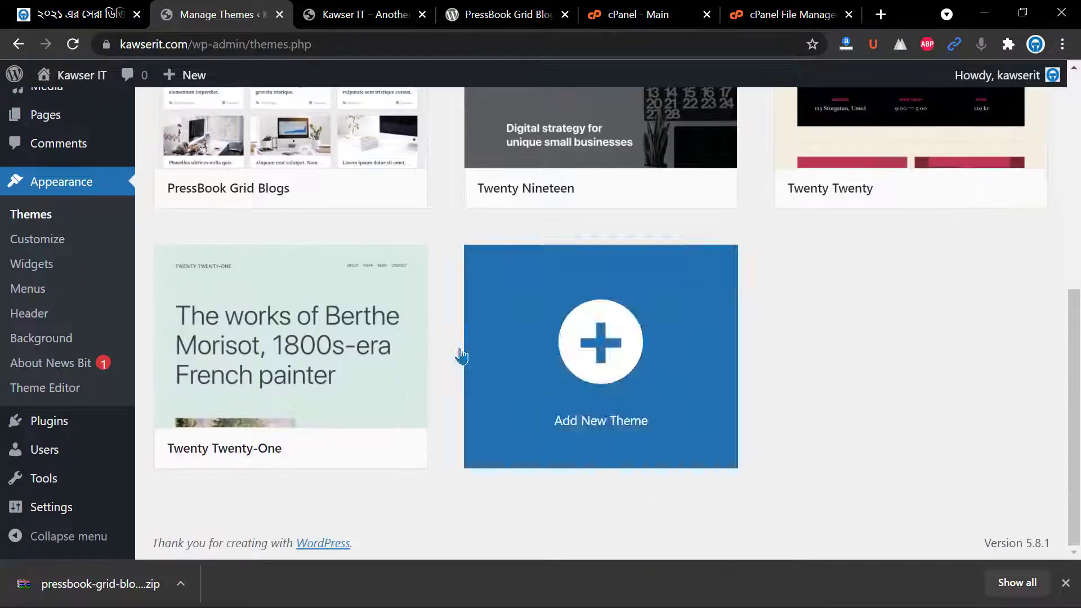
pyautogui.scroll(6, 461, 356)
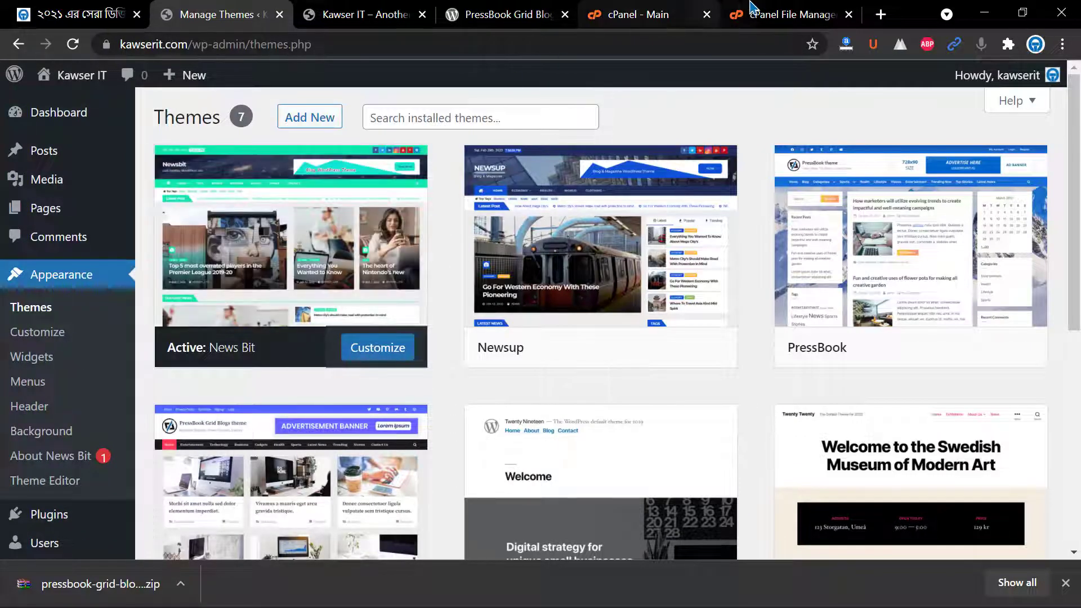
pyautogui.click(754, 10)
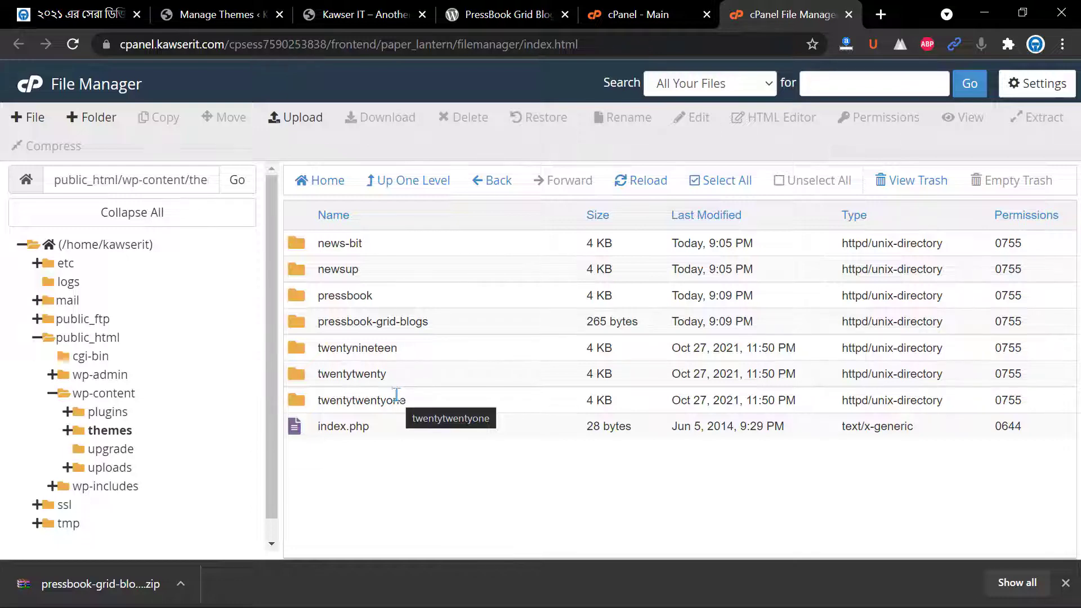
# - Permanently delete the twentynineteen theme folder, skipping the trash
pyautogui.rightClick(362, 348)
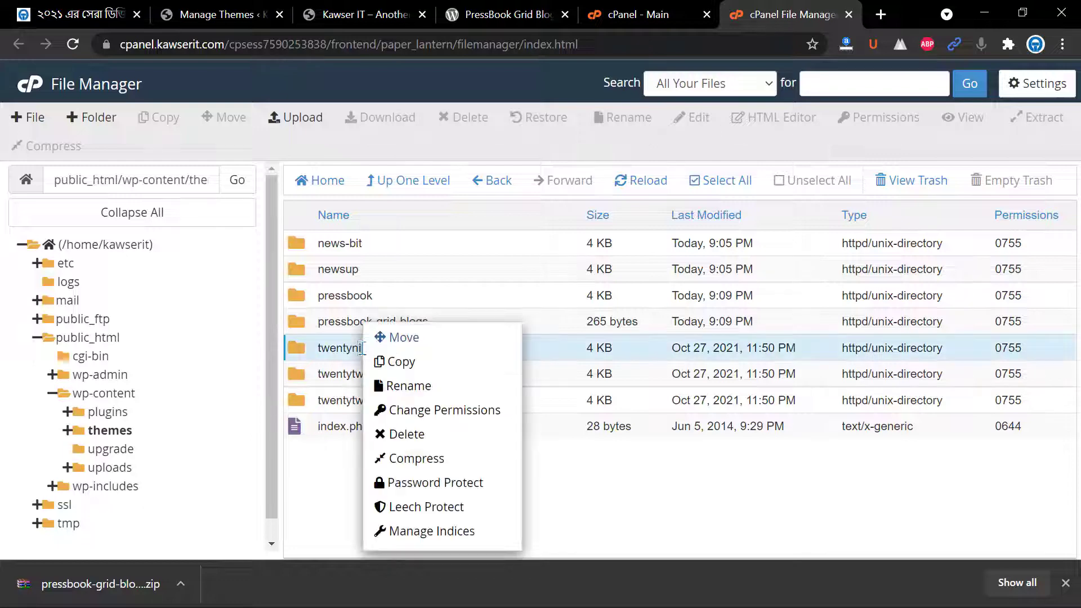
pyautogui.click(431, 435)
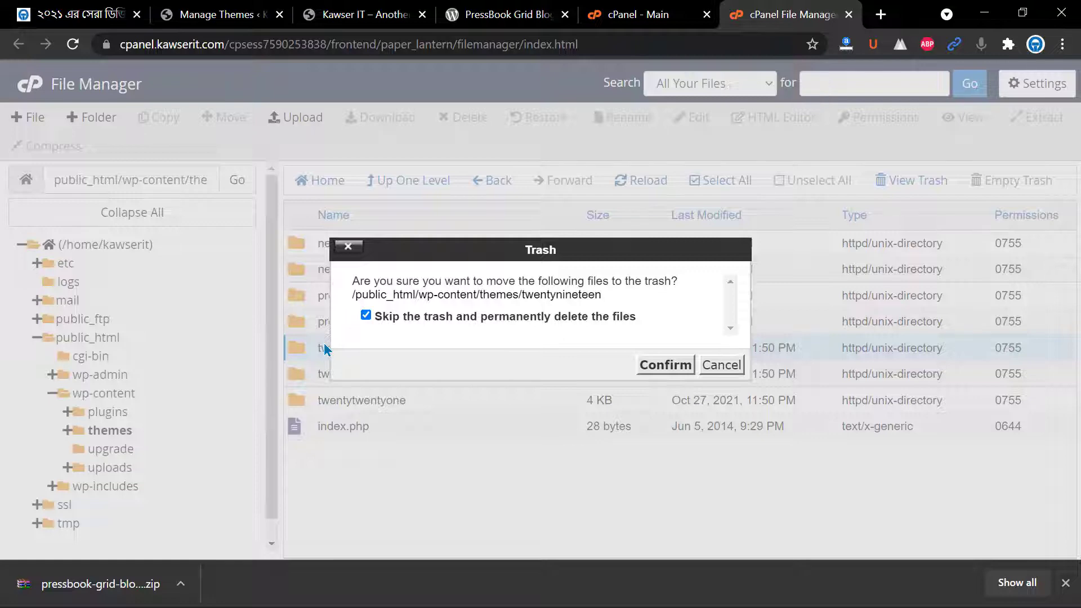
pyautogui.click(664, 365)
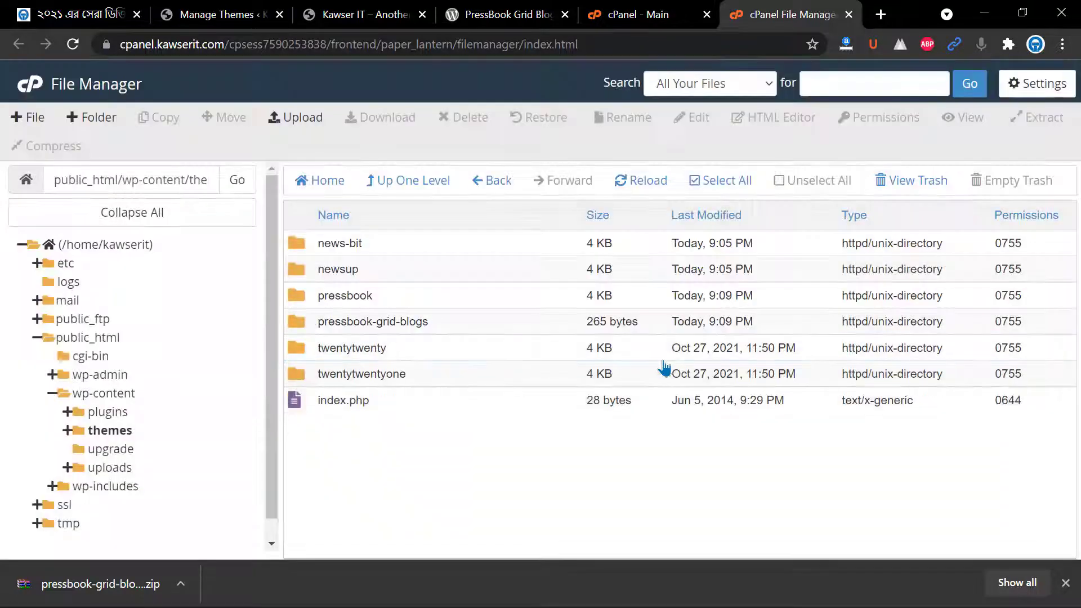
# - Permanently delete the twentytwenty theme folder, skipping the trash
pyautogui.rightClick(335, 349)
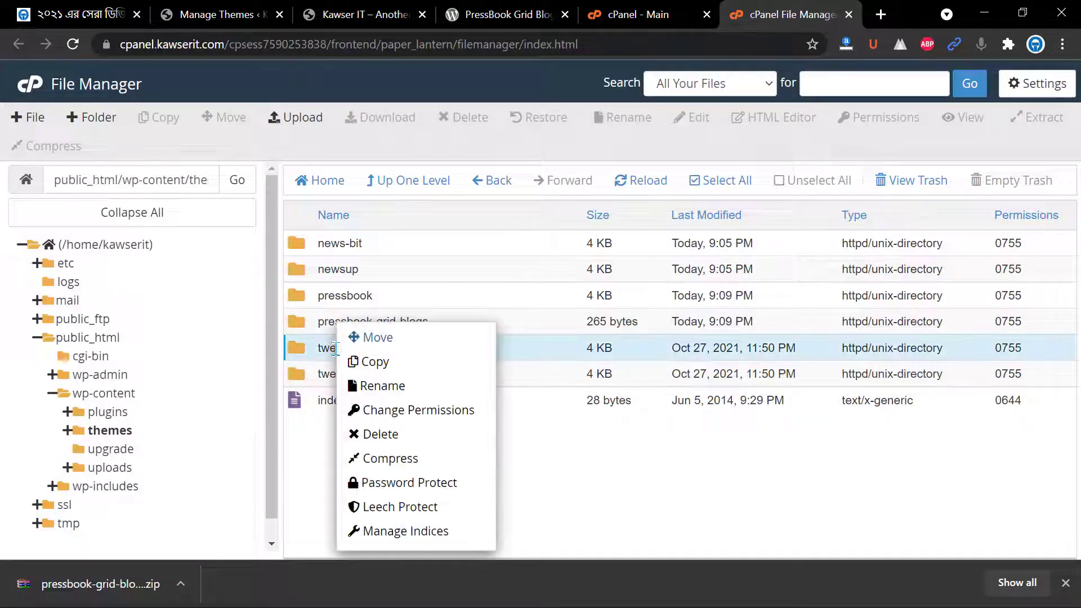
pyautogui.click(411, 435)
pyautogui.click(366, 316)
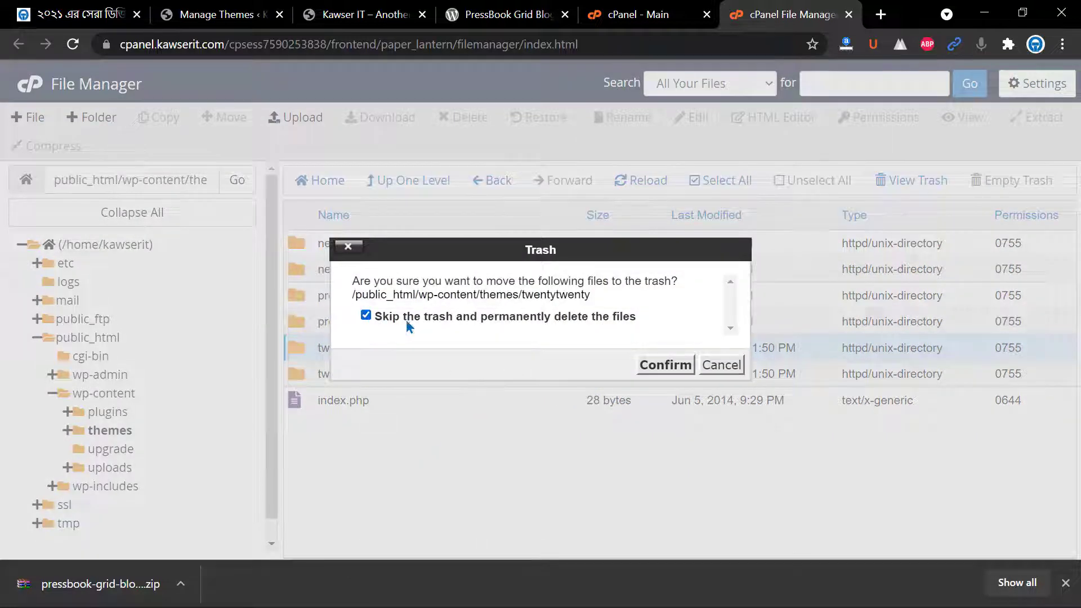
pyautogui.click(665, 364)
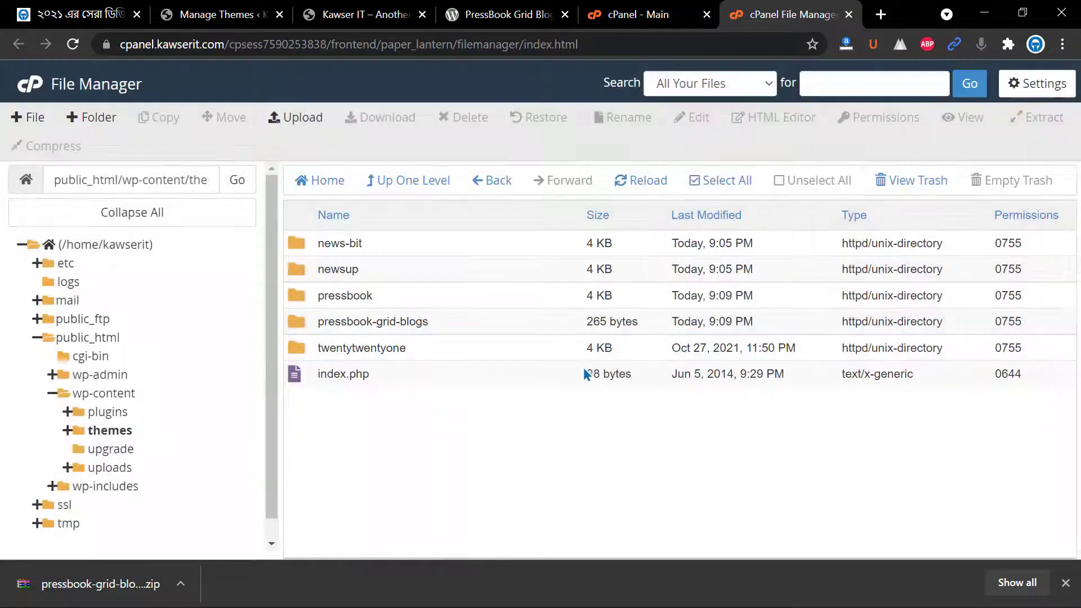
# - Permanently delete the twentytwentyone theme folder, skipping the trash
pyautogui.rightClick(339, 352)
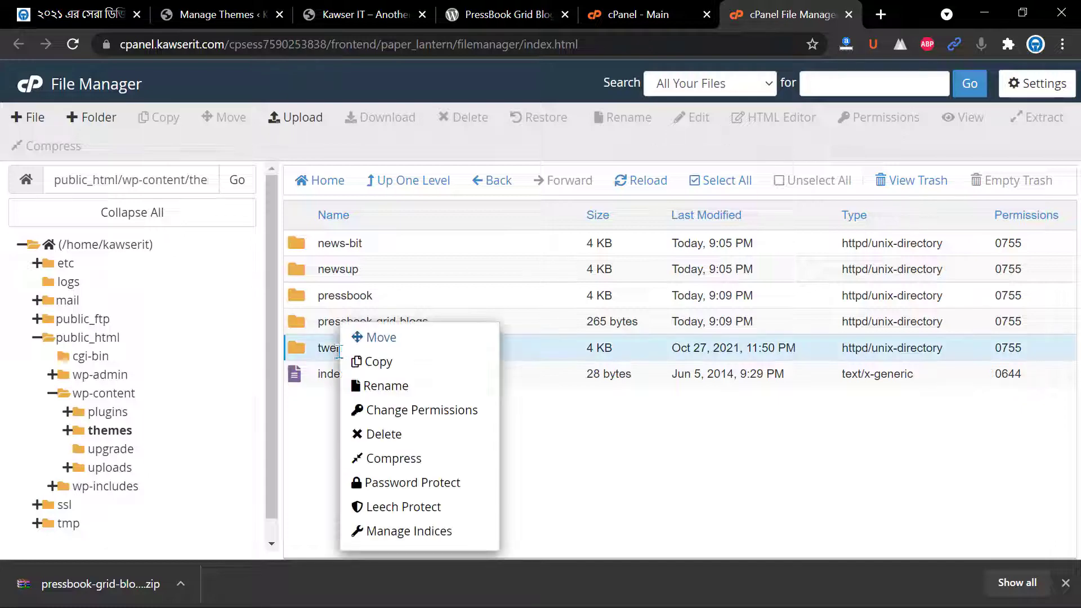
pyautogui.click(406, 440)
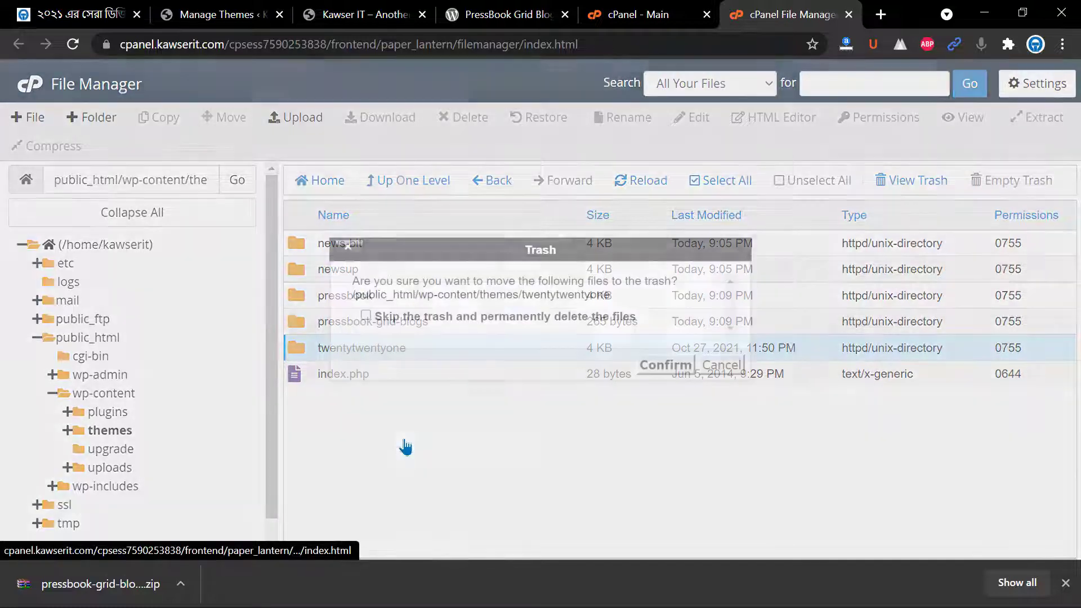
pyautogui.click(366, 315)
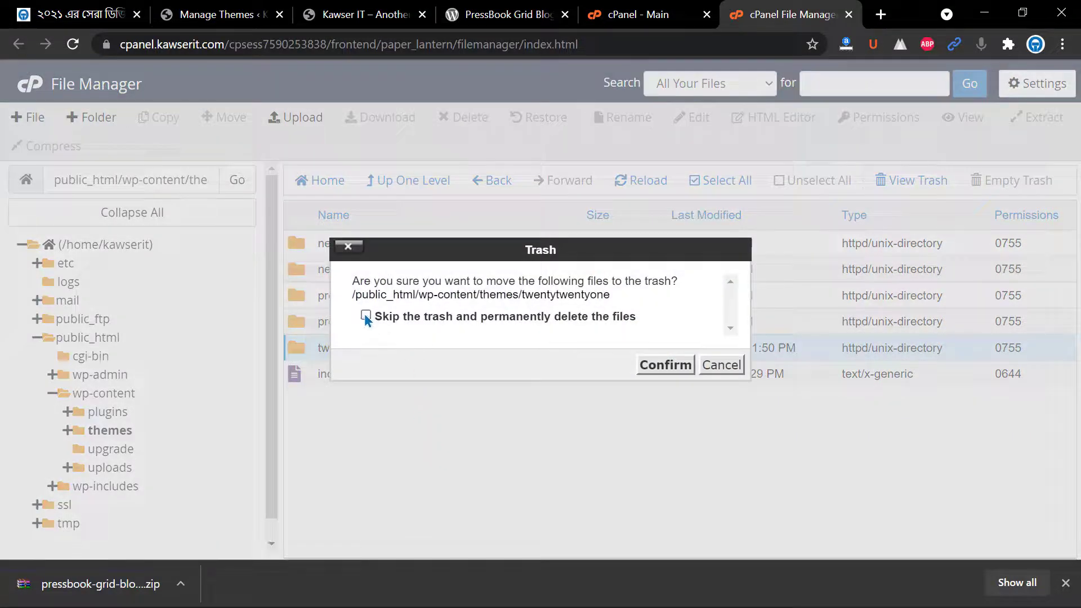
pyautogui.click(661, 367)
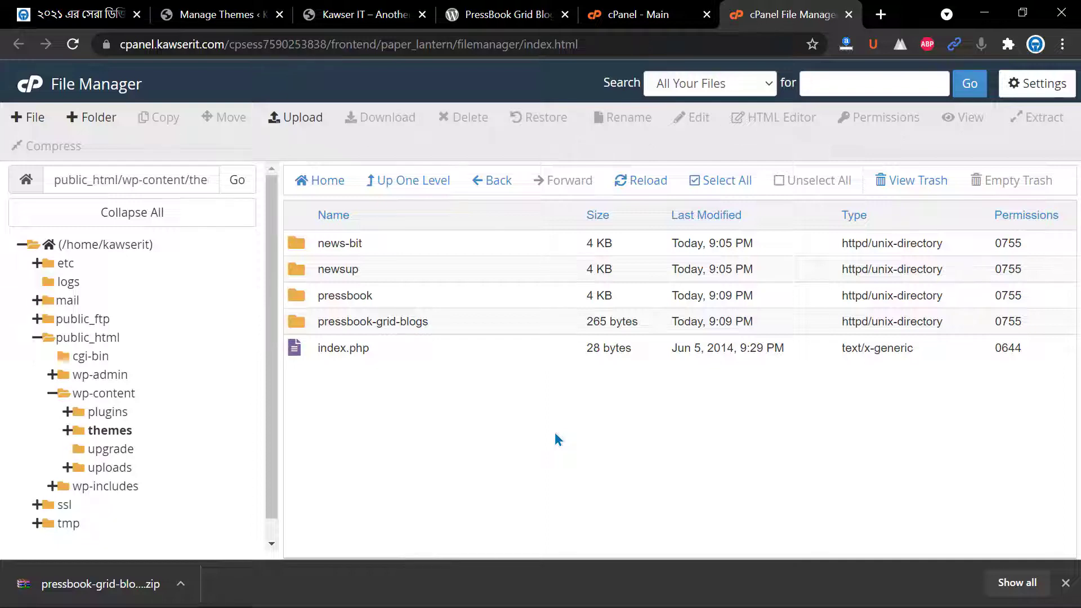
# - Close the cPanel main page and the cPanel File Manager page
pyautogui.click(647, 13)
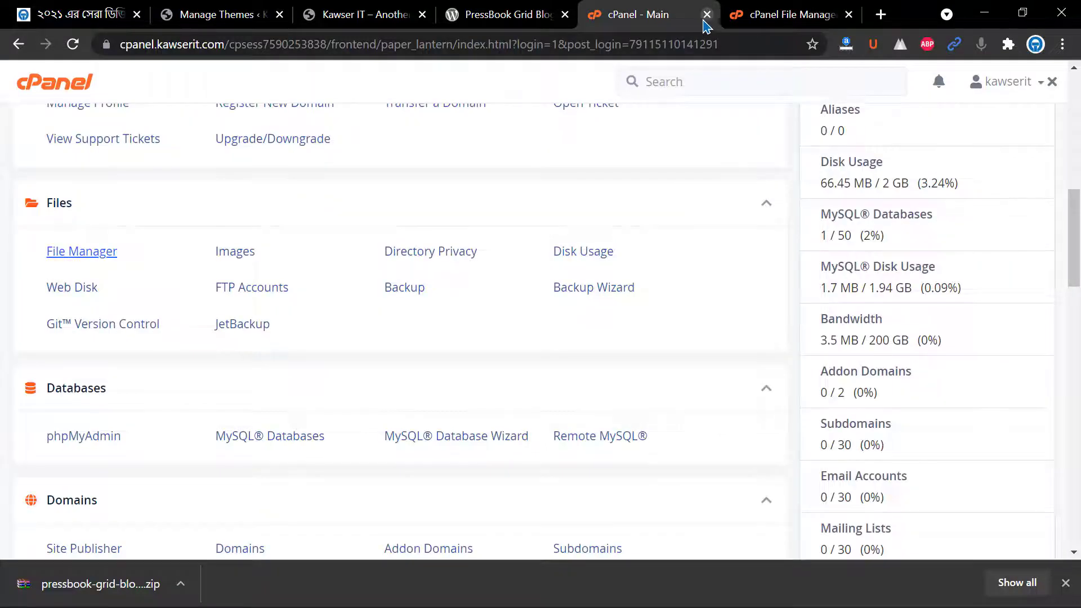
pyautogui.click(707, 15)
pyautogui.click(707, 16)
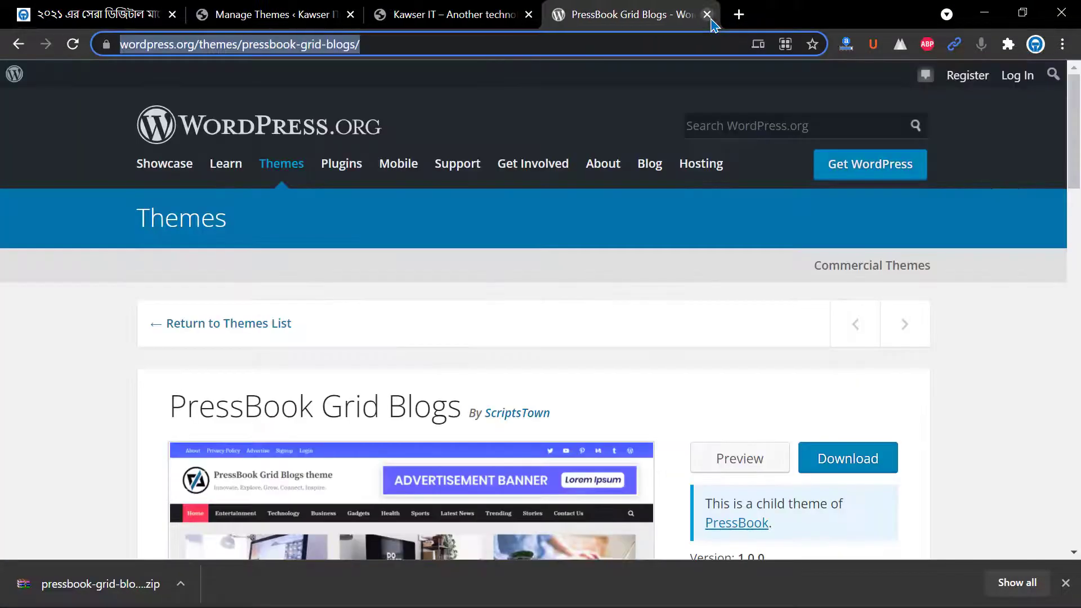
# - Reload the WordPress Manage Themes page and review the list of installed themes
pyautogui.click(331, 13)
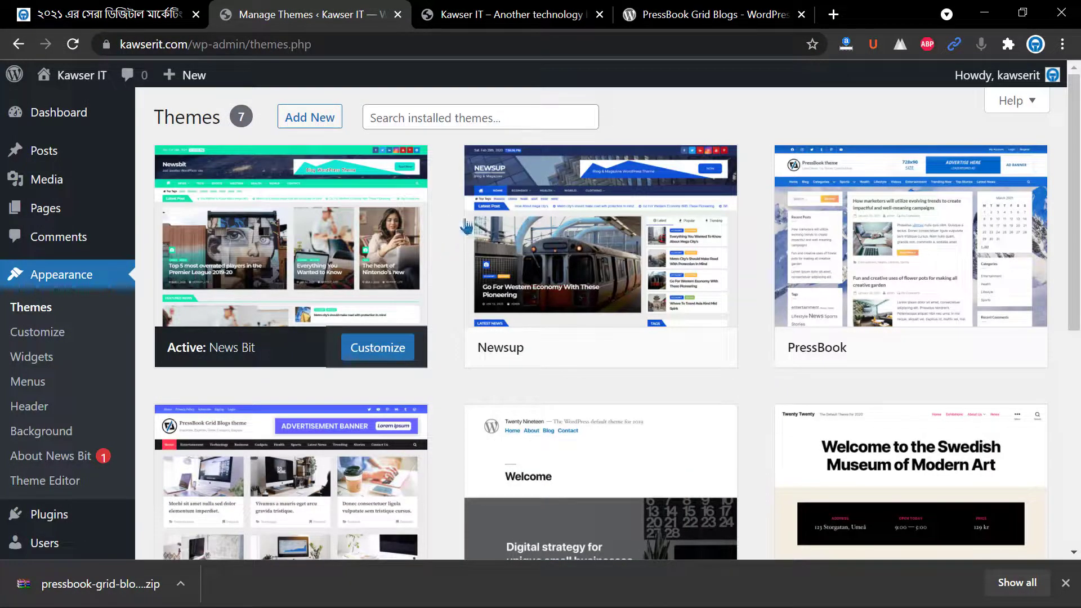
pyautogui.click(72, 47)
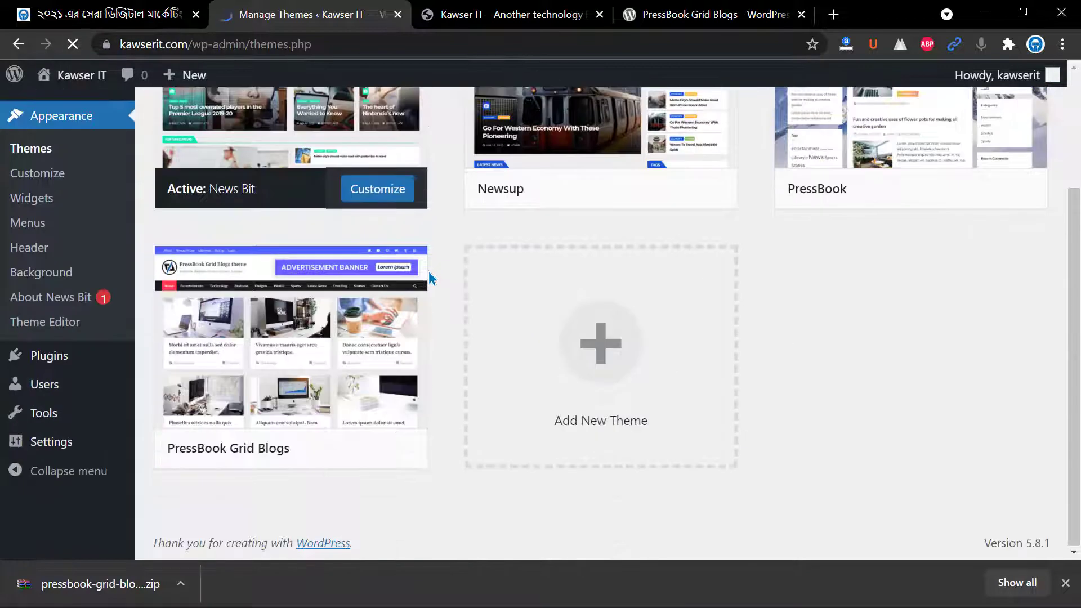
pyautogui.scroll(3, 444, 277)
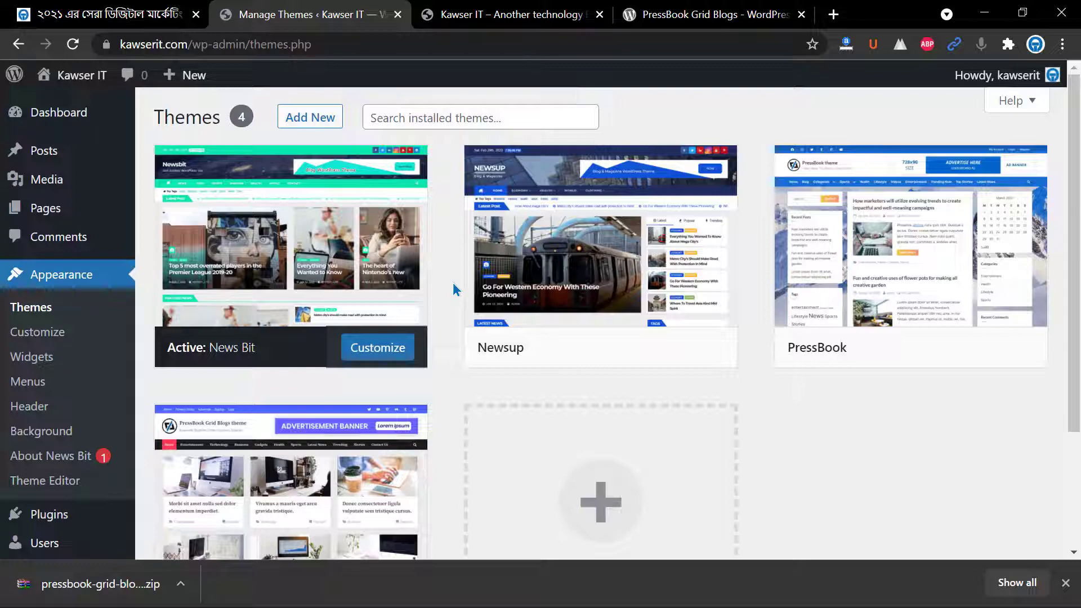
pyautogui.scroll(-3, 453, 289)
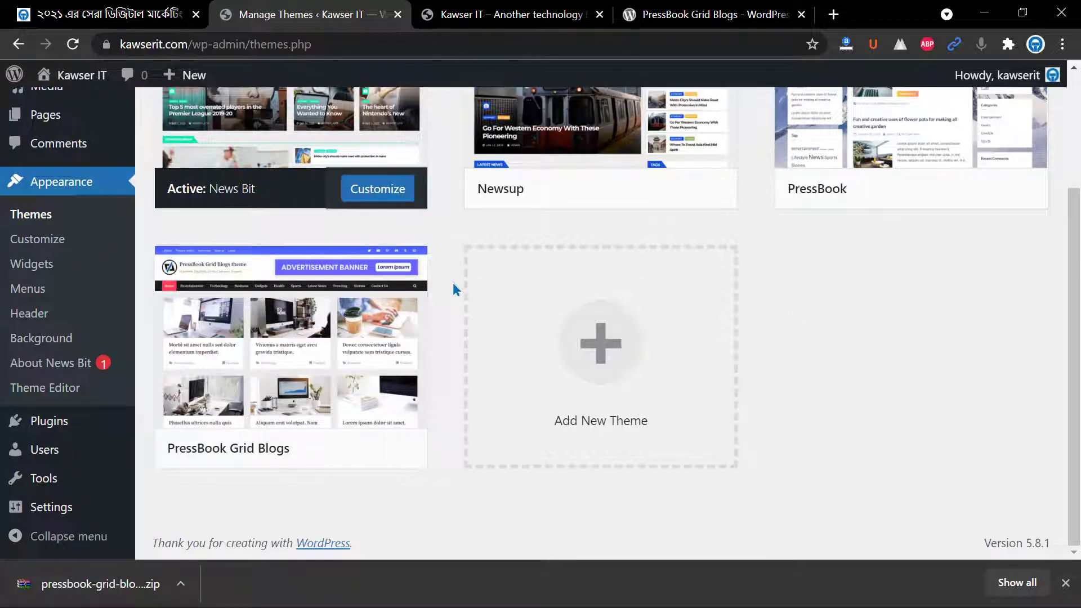
pyautogui.scroll(3, 453, 282)
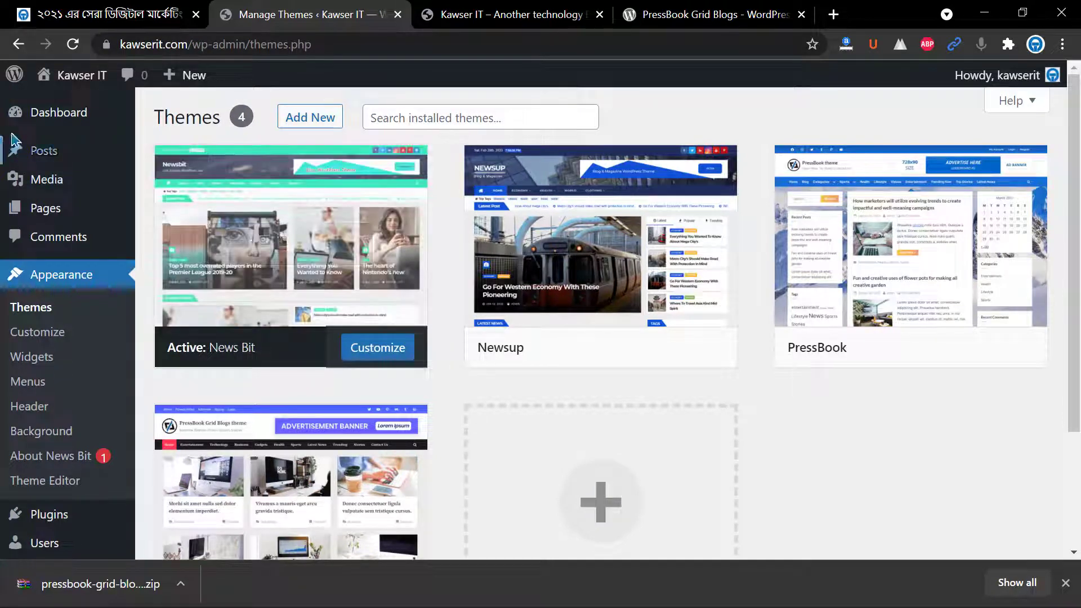
# - Open the WordPress dashboard home and look over its overview, activity and draft widgets
pyautogui.click(56, 111)
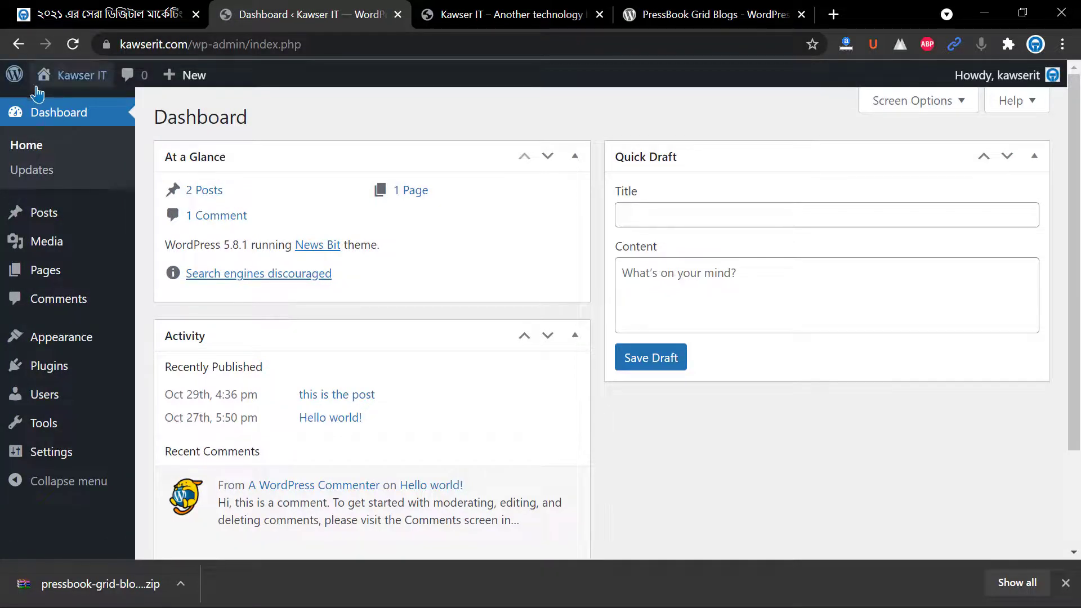
pyautogui.scroll(-3, 634, 306)
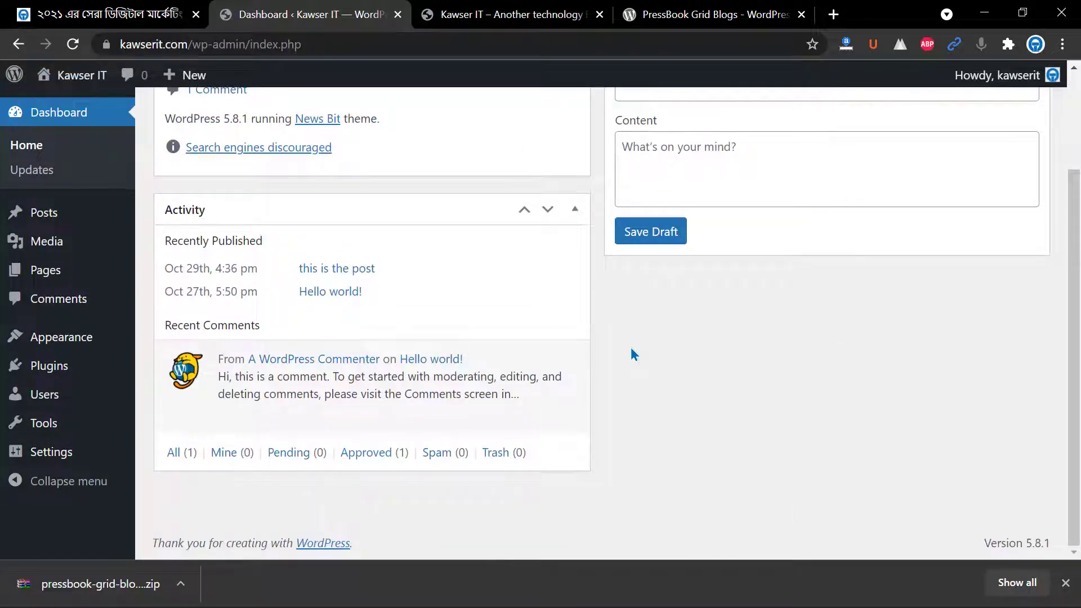
pyautogui.scroll(3, 634, 355)
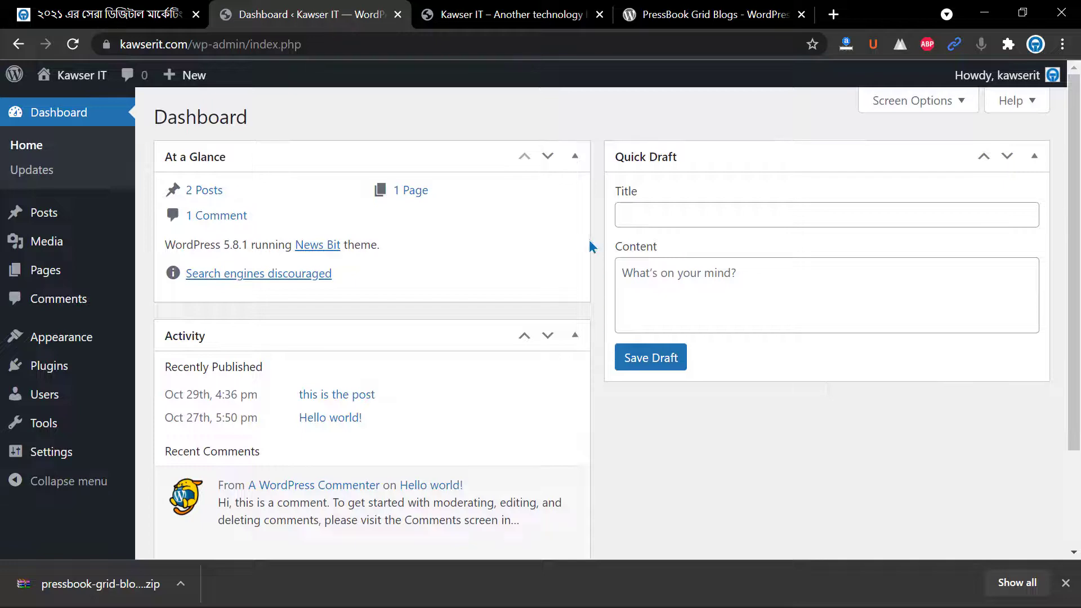
# - Look through the already open Kawser IT homepage down to its footer and dismiss the browser's downloads bar
pyautogui.click(484, 5)
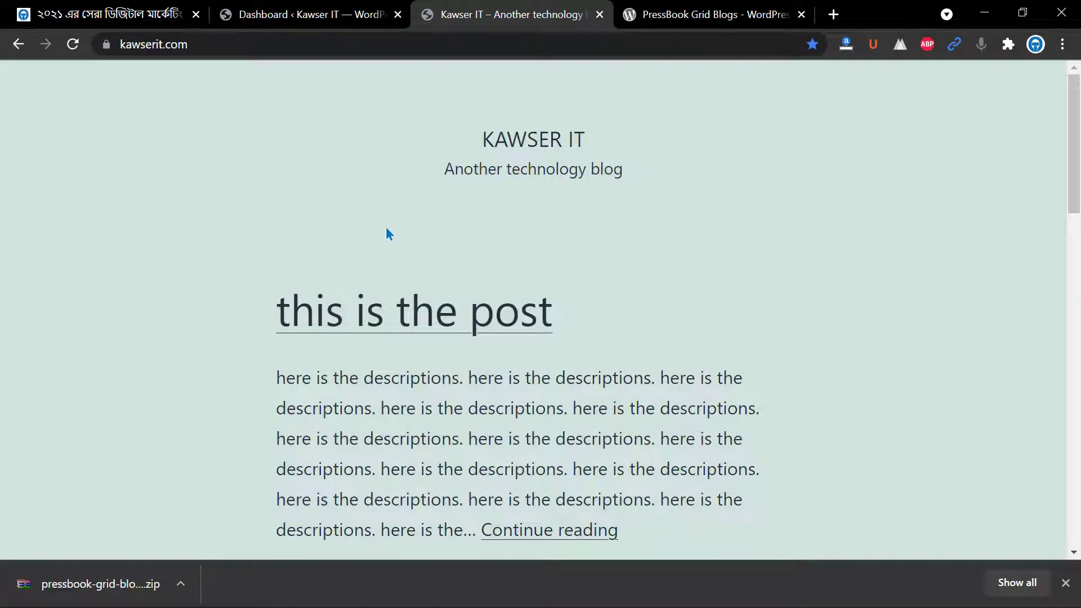
pyautogui.scroll(-10, 181, 266)
pyautogui.scroll(10, 181, 266)
pyautogui.scroll(-15, 83, 276)
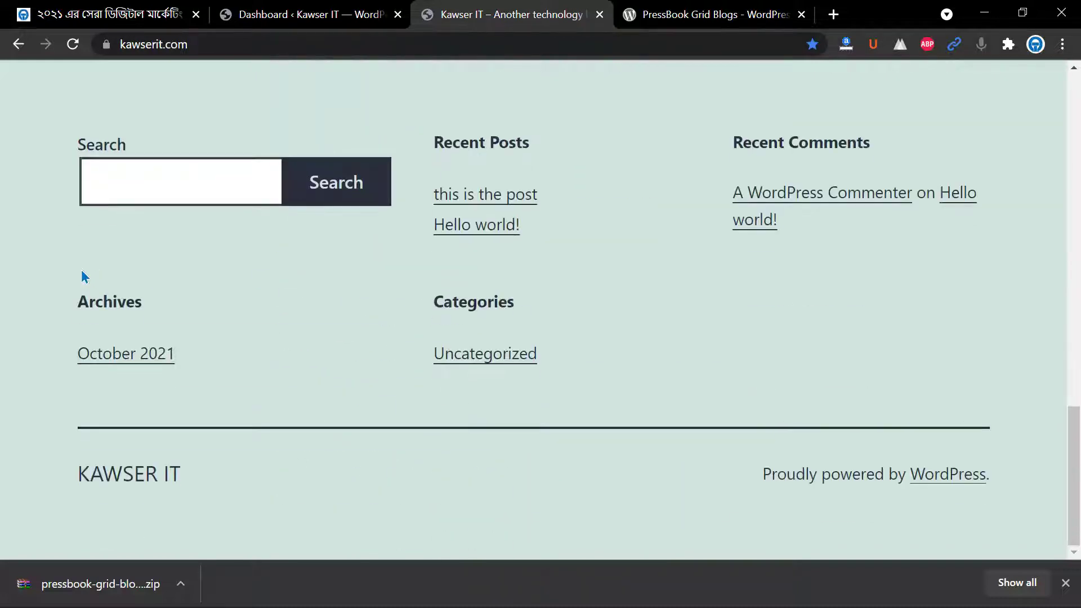
pyautogui.click(1065, 584)
pyautogui.scroll(8, 251, 171)
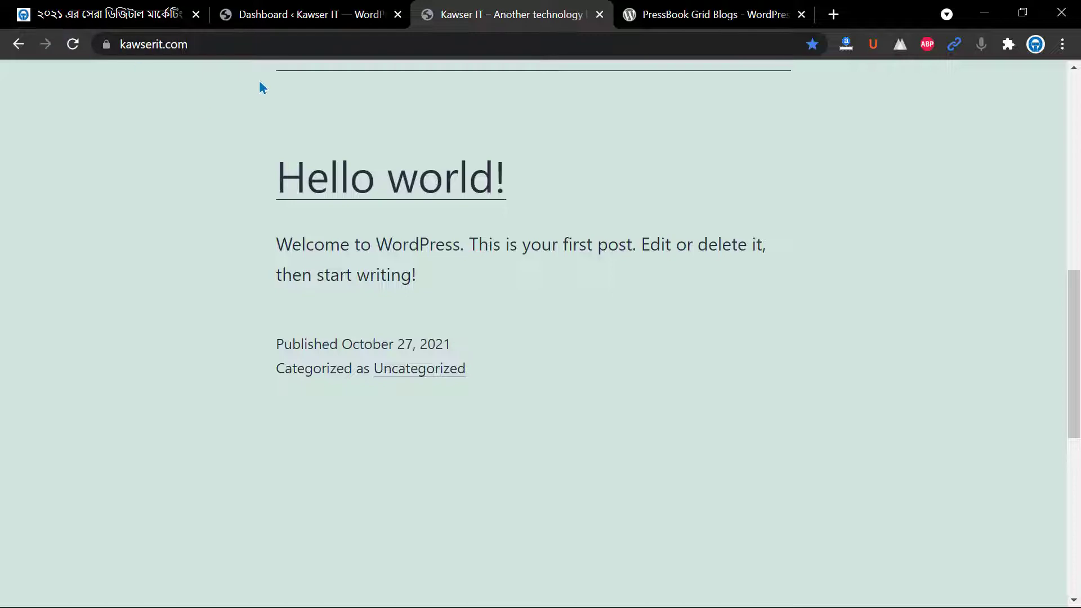
pyautogui.scroll(10, 260, 87)
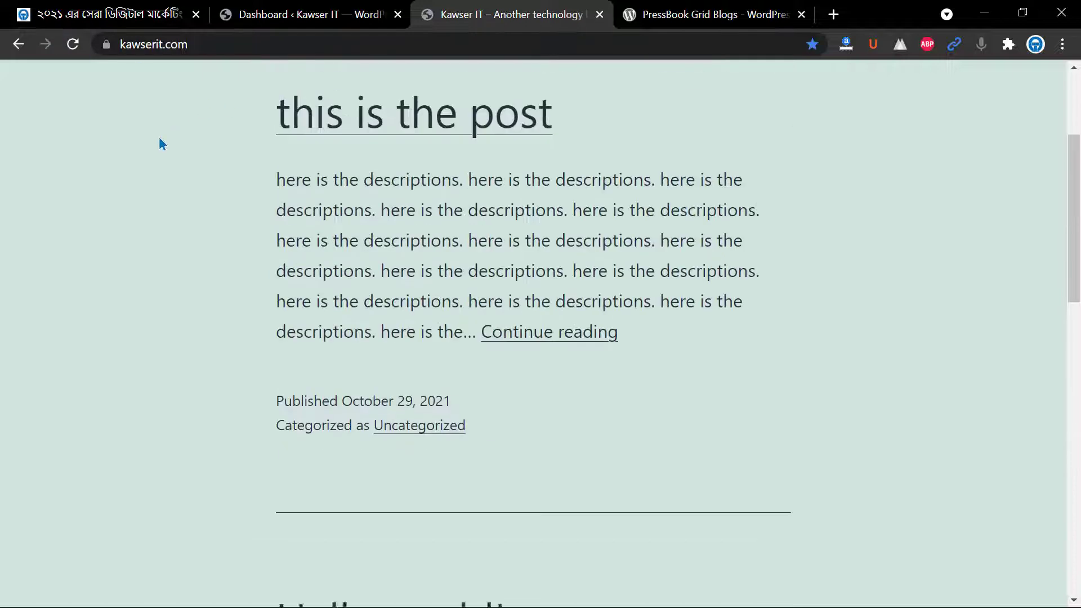
# - Reload the Kawser IT homepage and review the News Bit theme's layout from header to footer
pyautogui.click(73, 45)
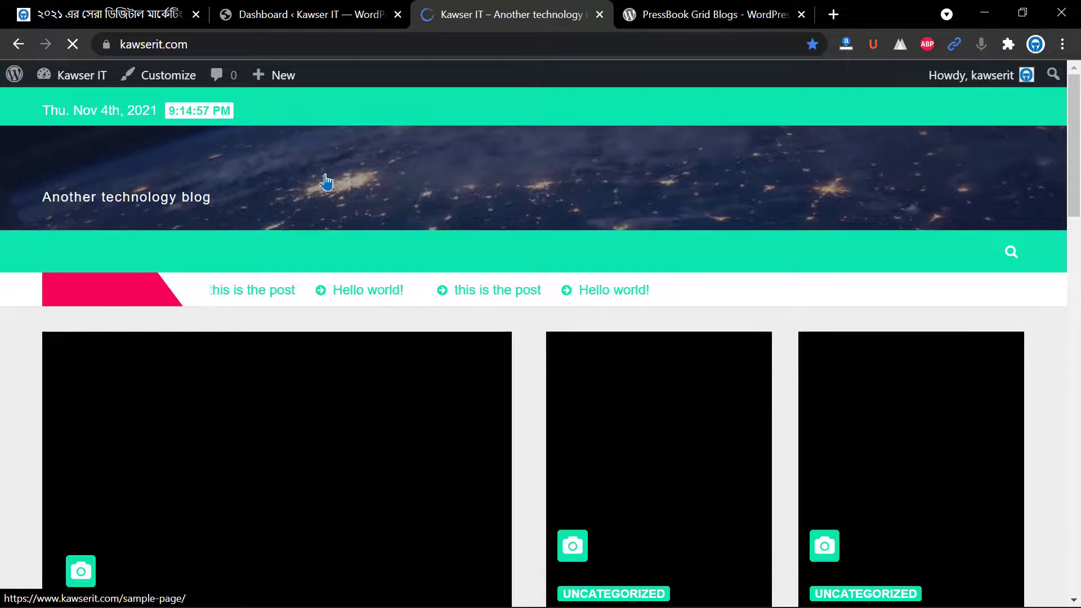
pyautogui.scroll(-6, 704, 209)
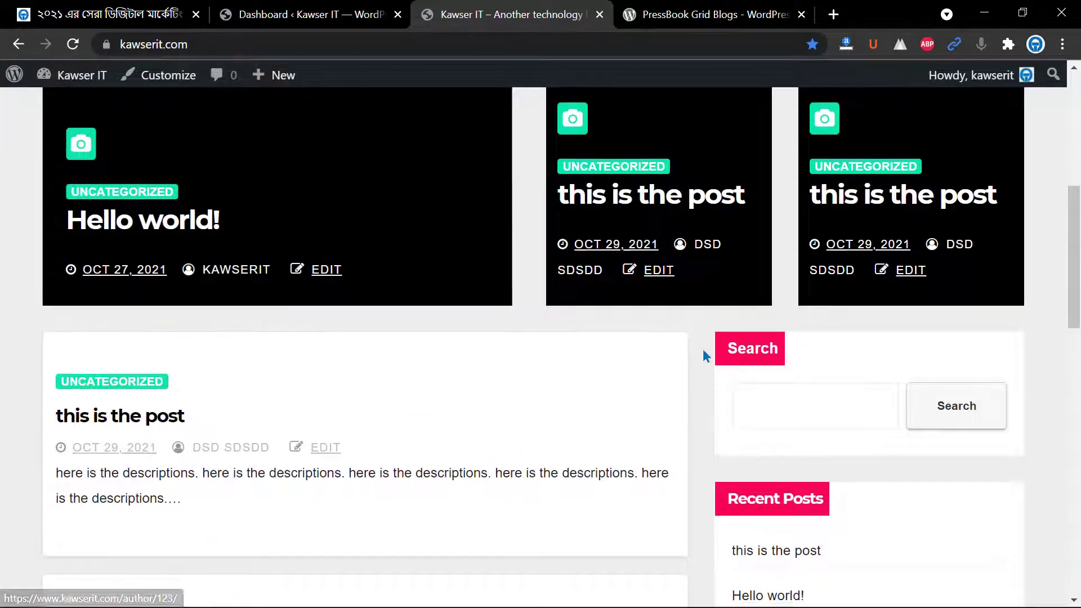
pyautogui.scroll(-15, 703, 353)
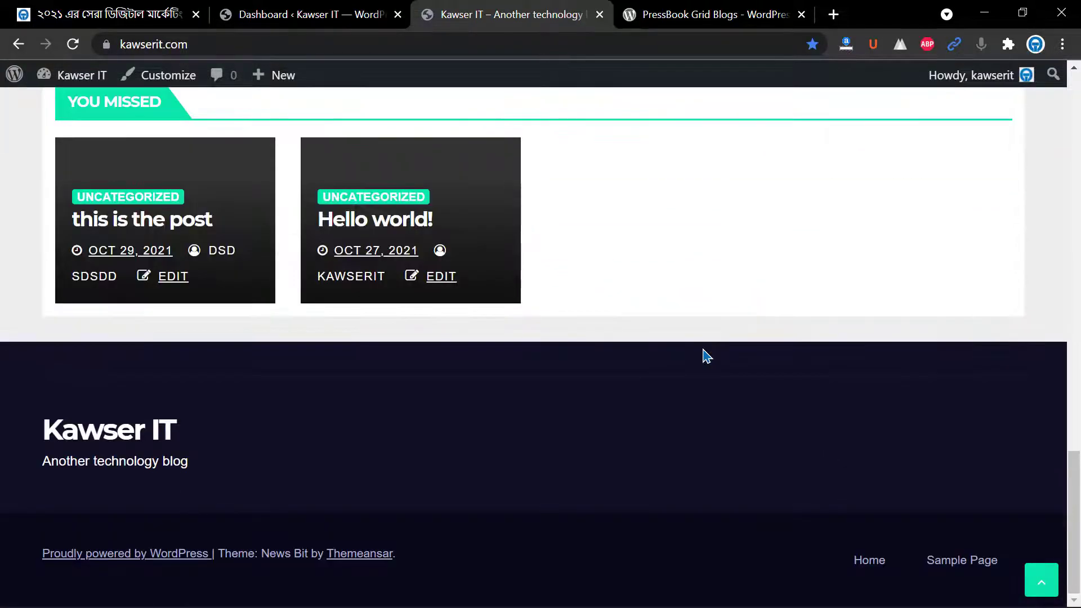
pyautogui.scroll(20, 705, 355)
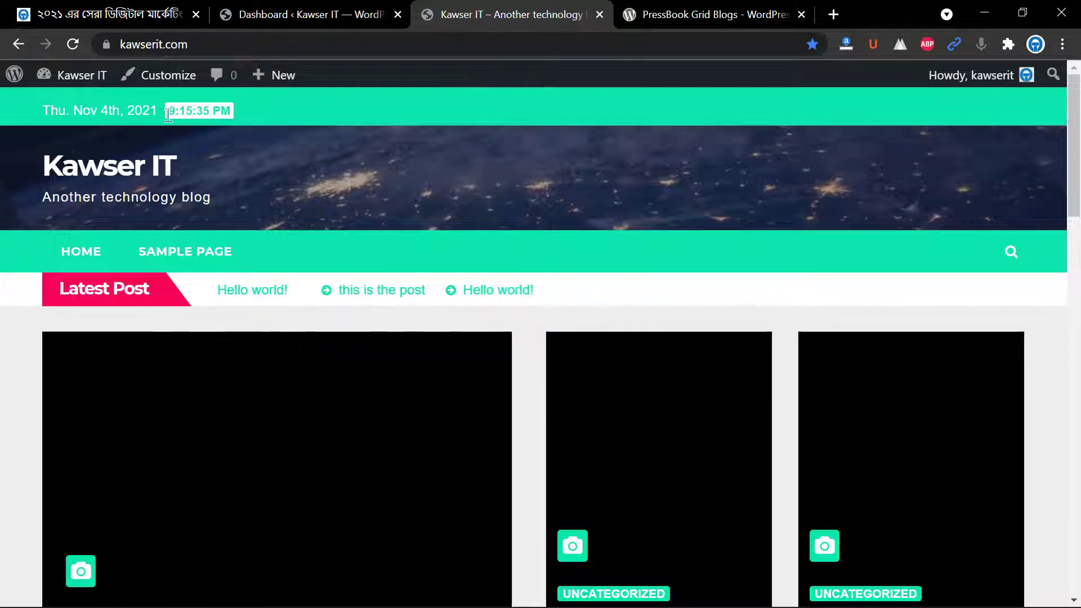
# - Glance at the dashboard's Settings options, and examine the Kawser IT homepage's header, featured posts, sidebar widgets and footer
pyautogui.click(269, 8)
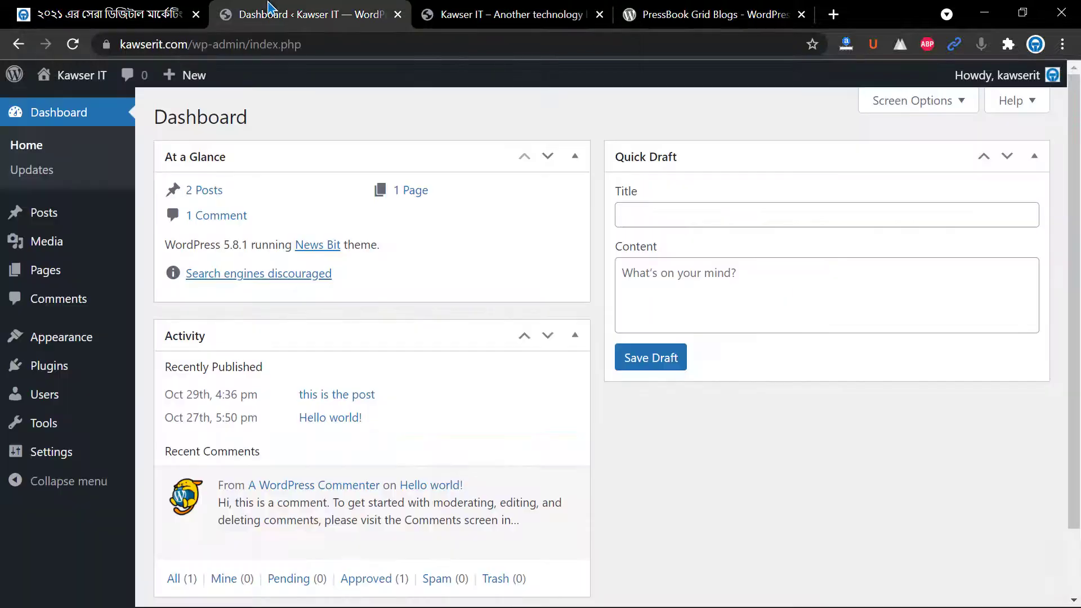
pyautogui.moveTo(49, 453)
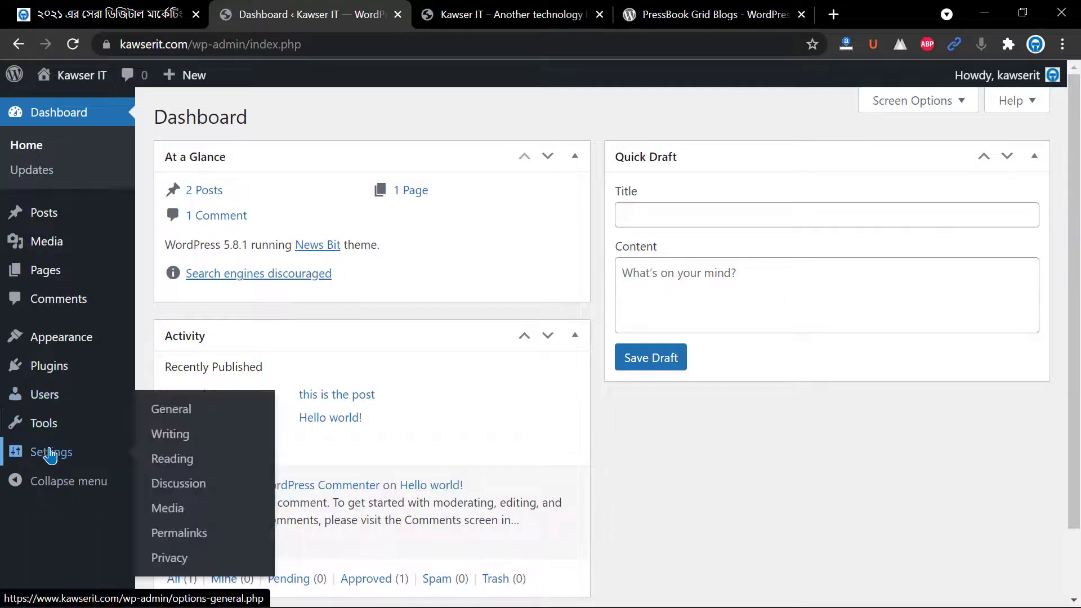
pyautogui.click(508, 9)
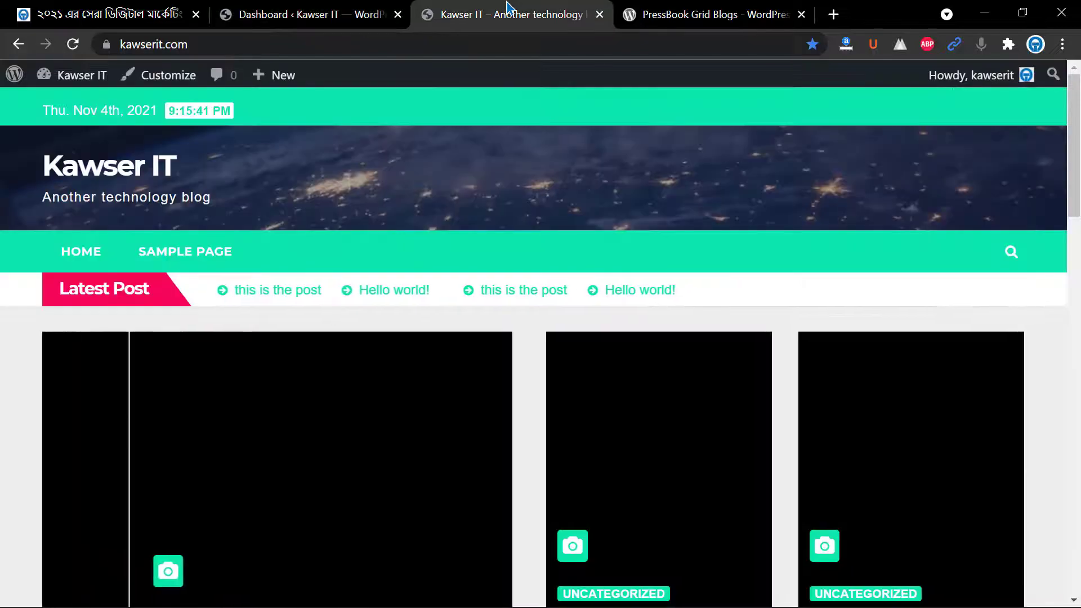
pyautogui.scroll(-10, 5, 265)
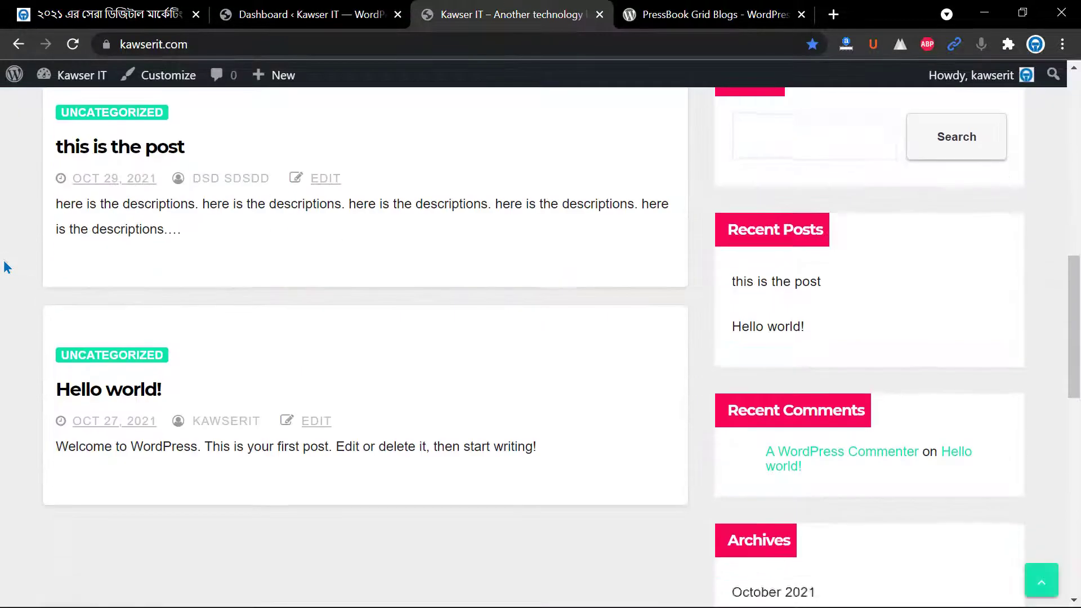
pyautogui.scroll(-5, 6, 266)
pyautogui.scroll(10, 6, 265)
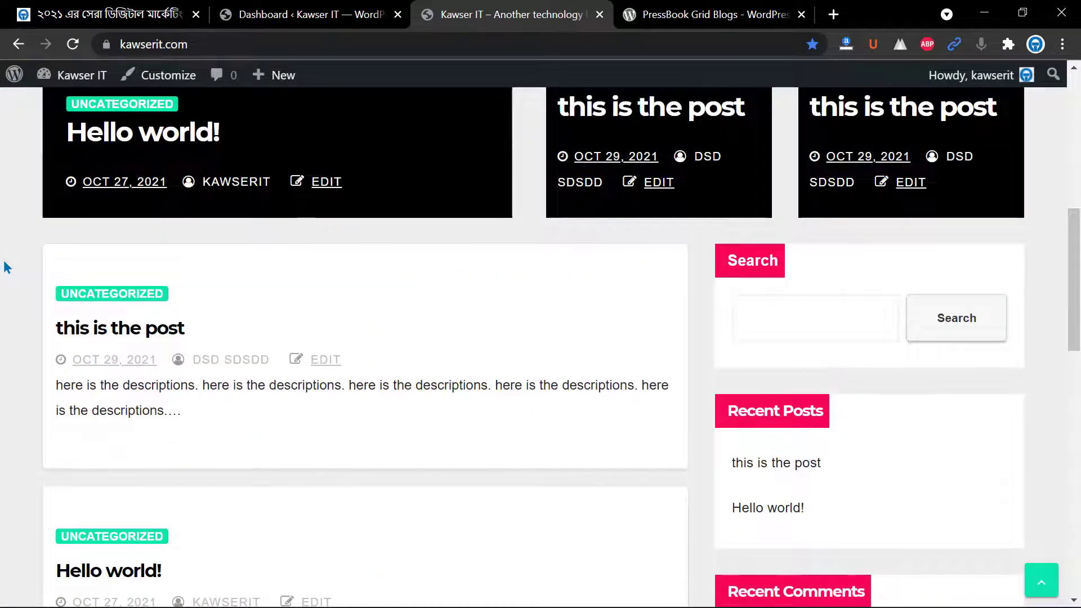
pyautogui.scroll(-6, 6, 266)
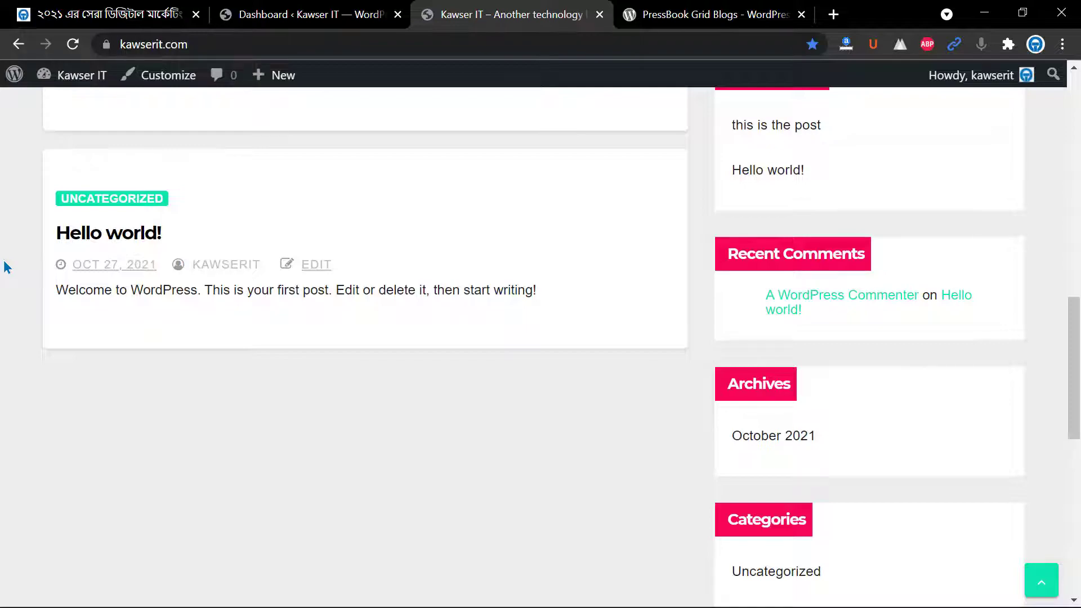
pyautogui.scroll(8, 6, 266)
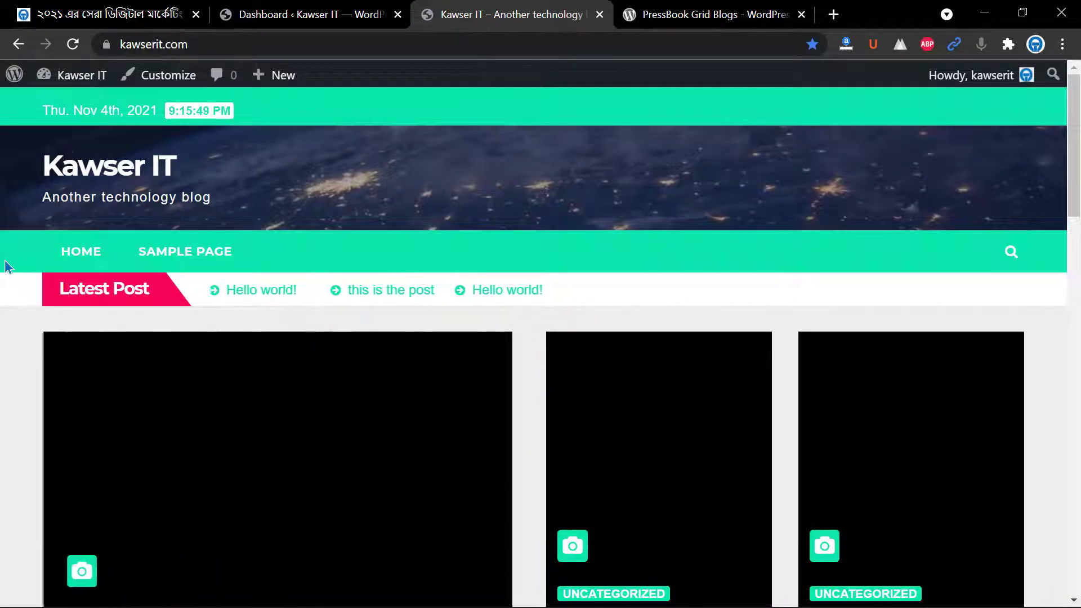
pyautogui.scroll(-10, 6, 266)
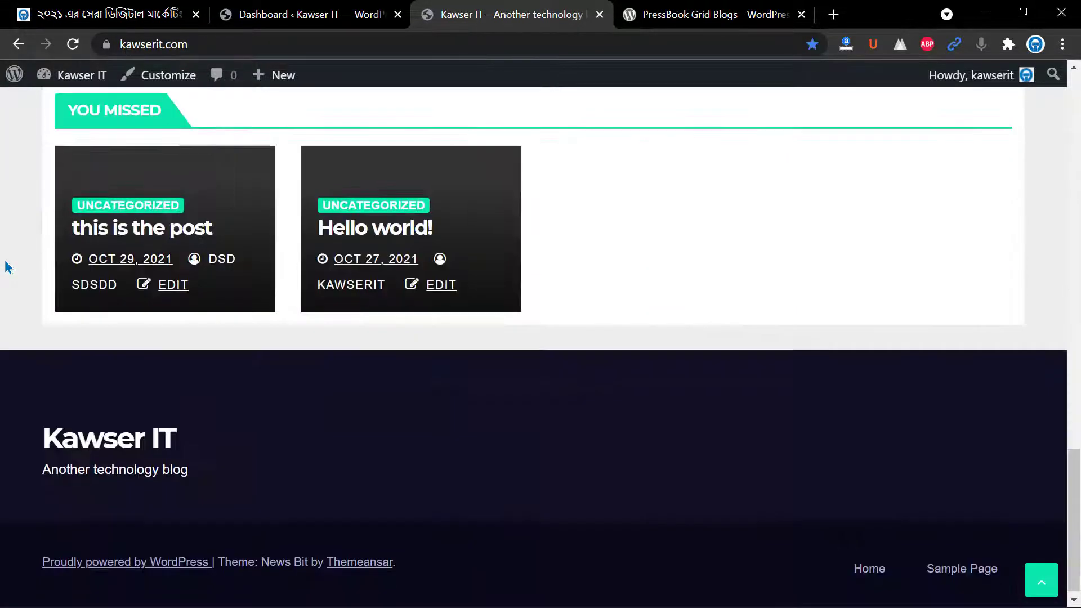
pyautogui.scroll(10, 5, 265)
pyautogui.scroll(-5, 6, 266)
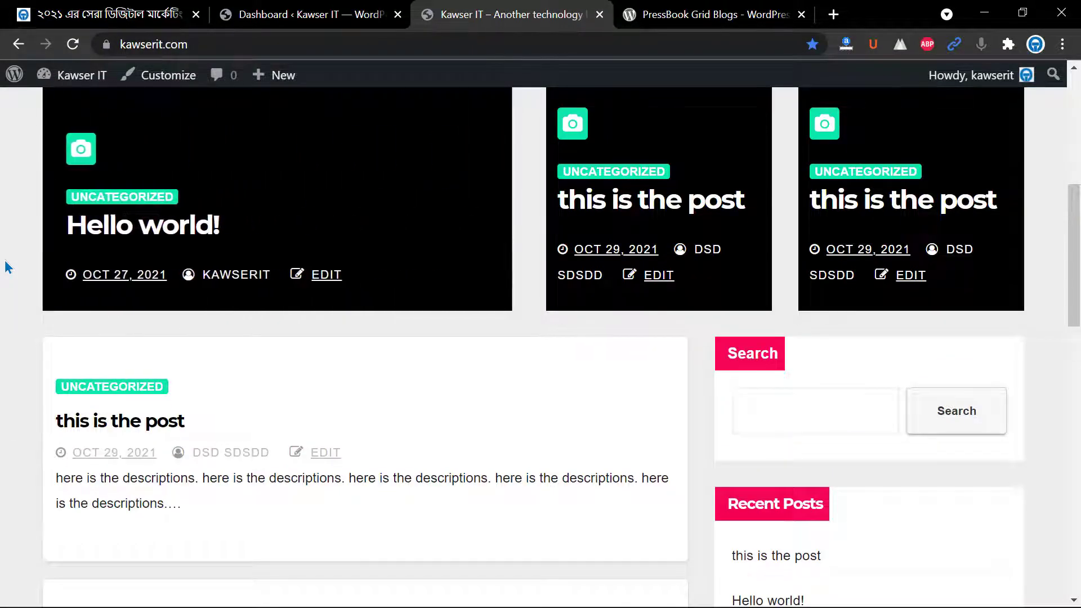
pyautogui.scroll(6, 6, 266)
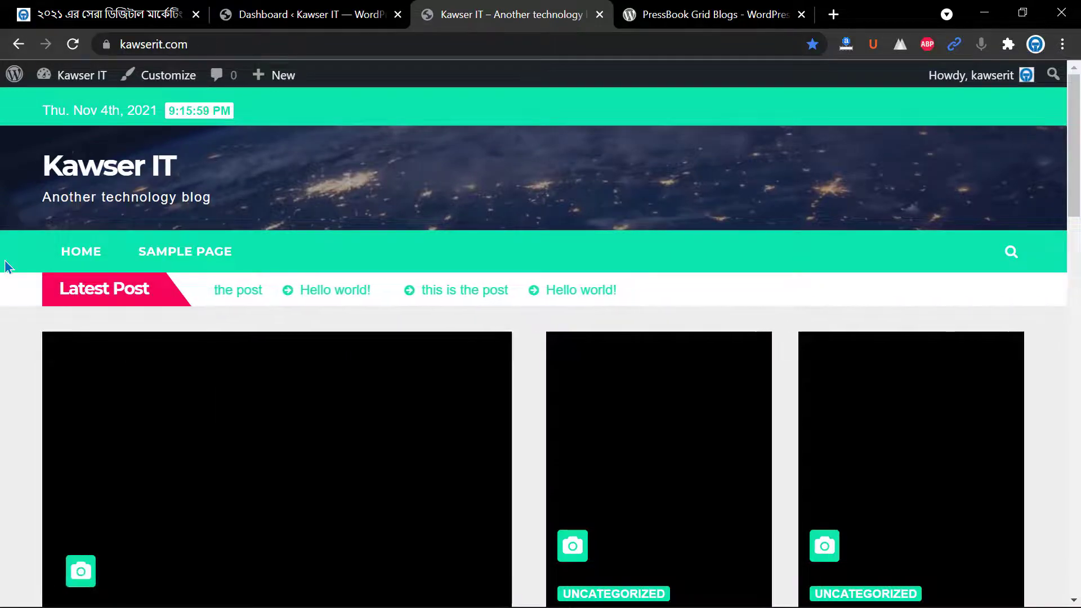
pyautogui.scroll(-15, 6, 266)
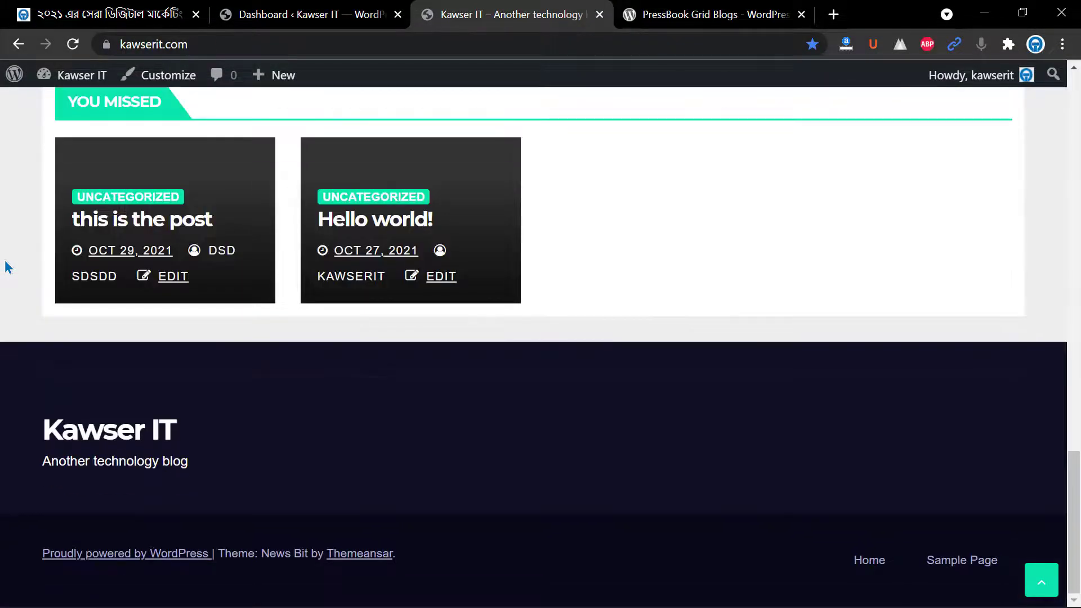
pyautogui.scroll(8, 6, 266)
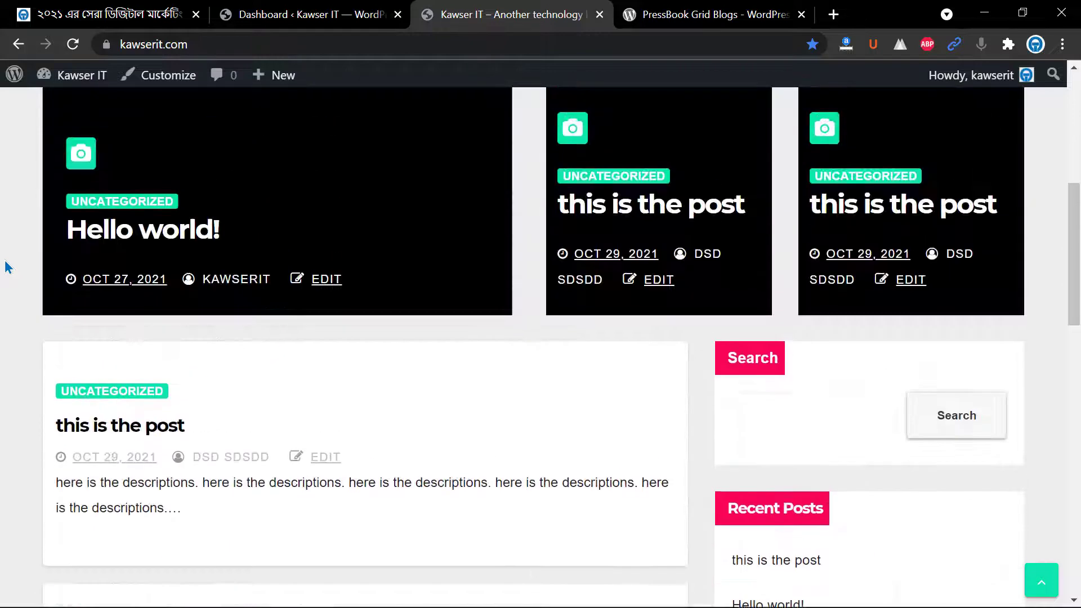
pyautogui.scroll(7, 5, 266)
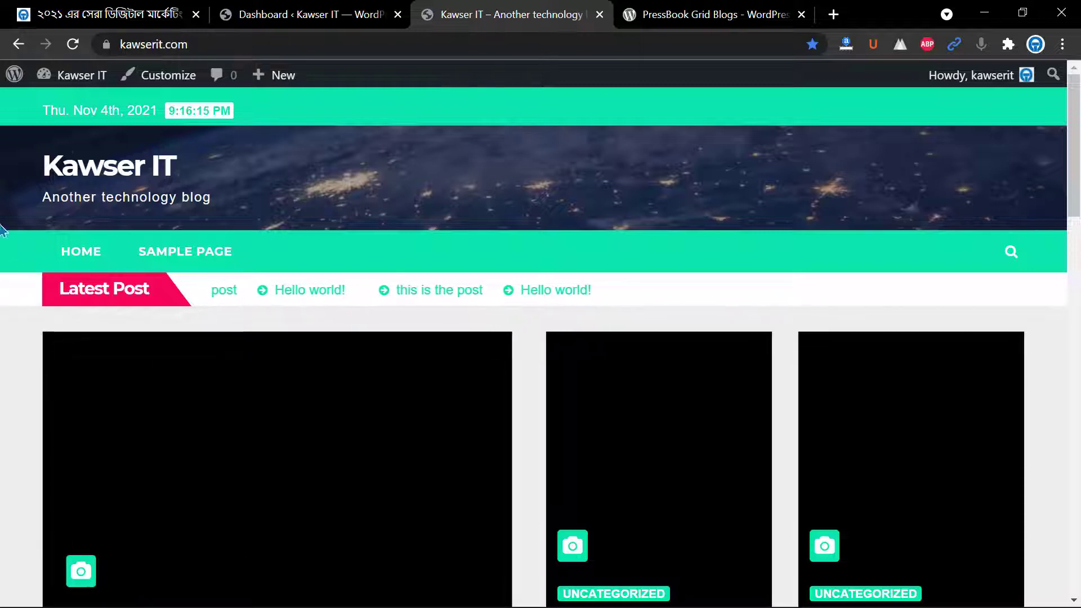
# - Check the WordPress and Blogger chapters of the ordinaryit.com digital marketing course outline, and return to the Kawser IT homepage
pyautogui.click(20, 14)
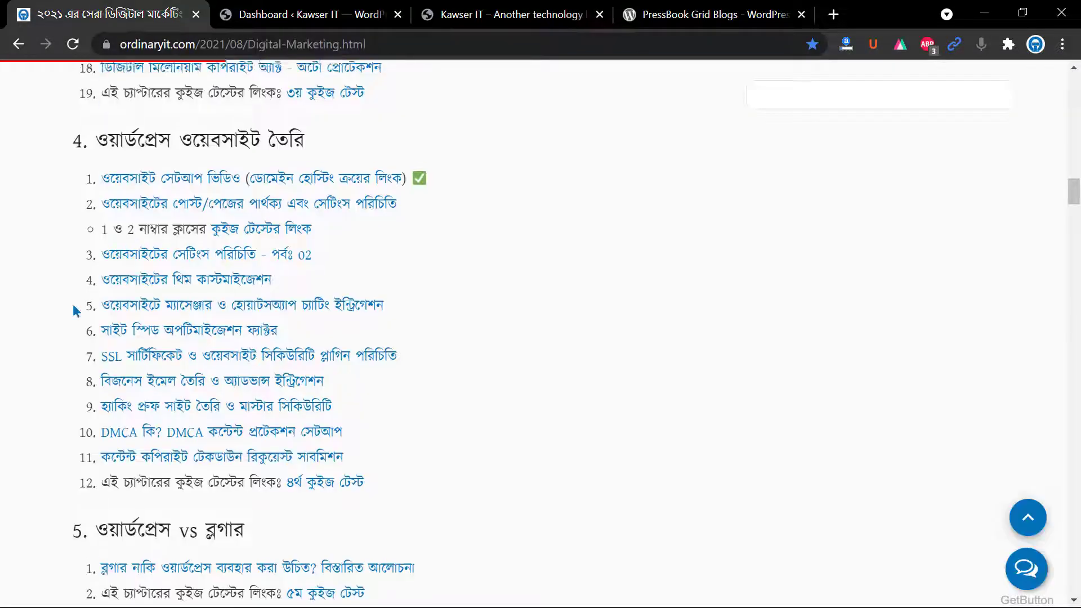
pyautogui.scroll(20, 73, 310)
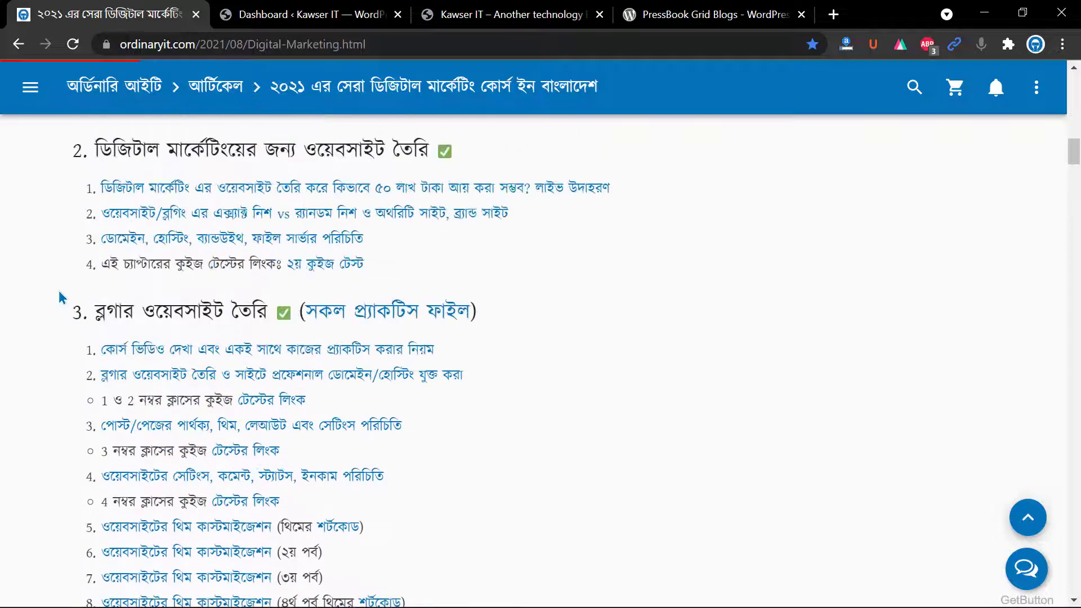
pyautogui.scroll(-6, 388, 384)
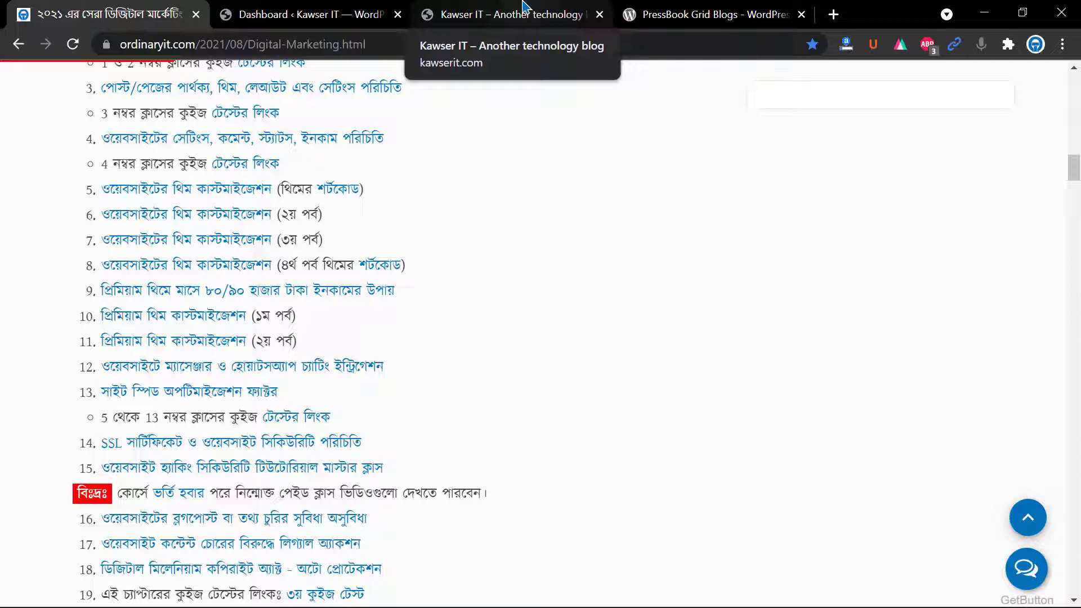
pyautogui.click(505, 7)
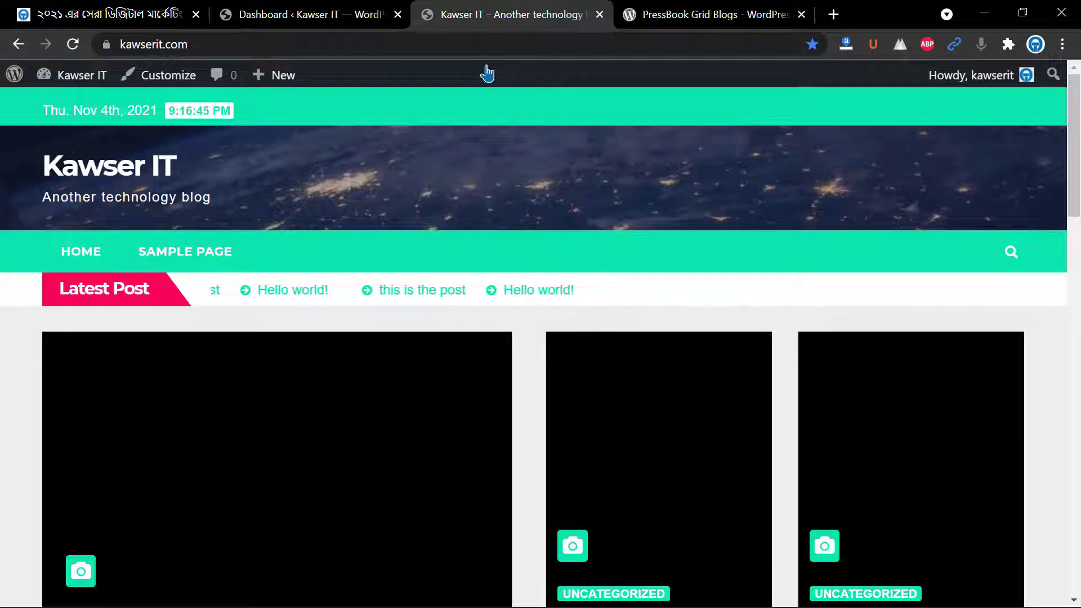
# - Review the featured posts, sidebar widgets and You Missed section on the Kawser IT homepage
pyautogui.scroll(-10, 1, 228)
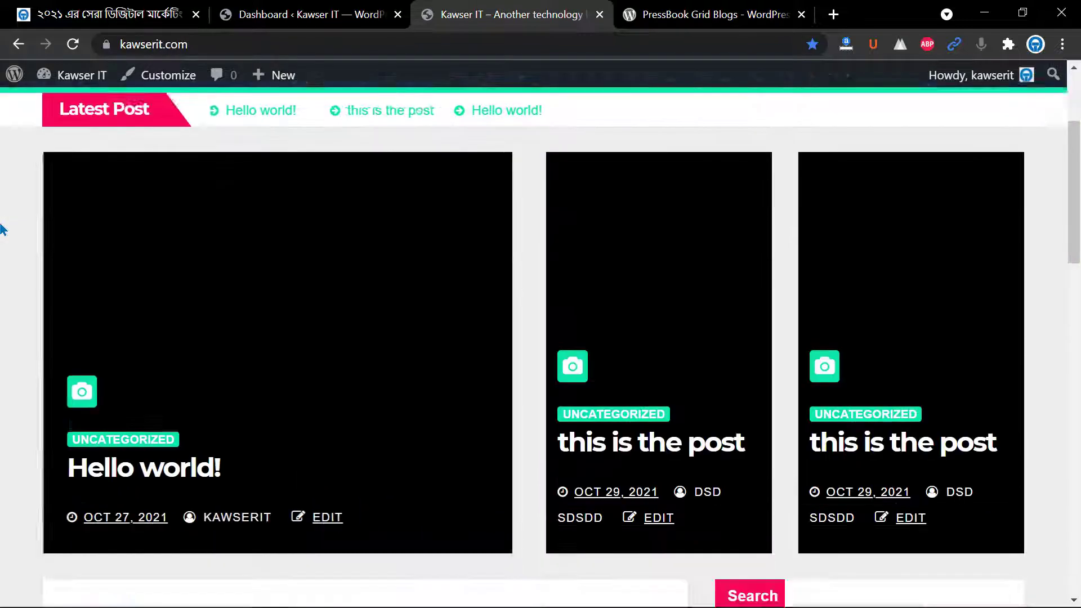
pyautogui.scroll(-5, 448, 382)
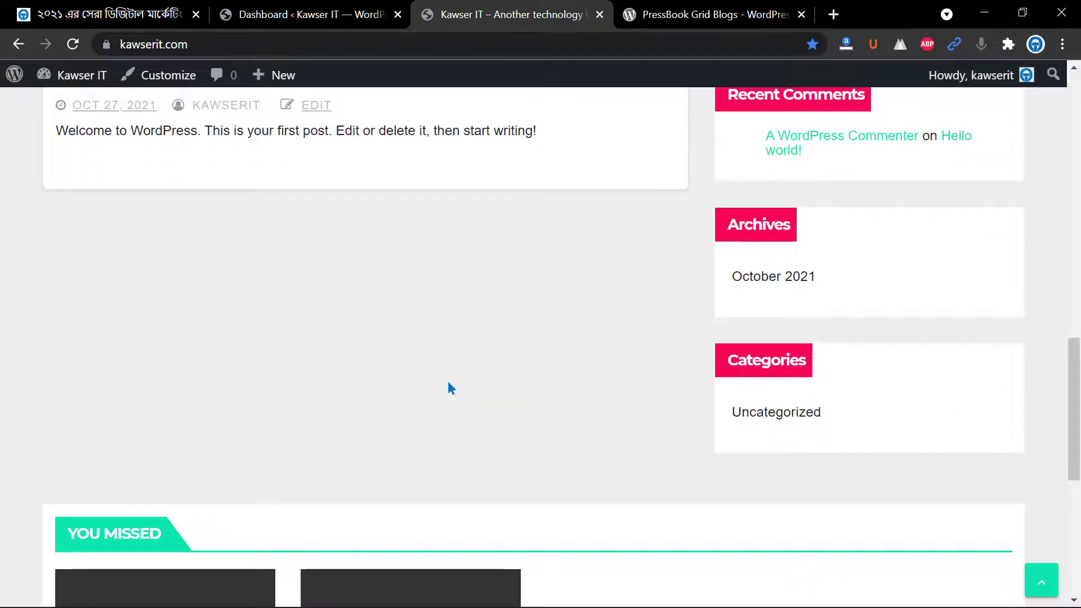
pyautogui.scroll(15, 448, 383)
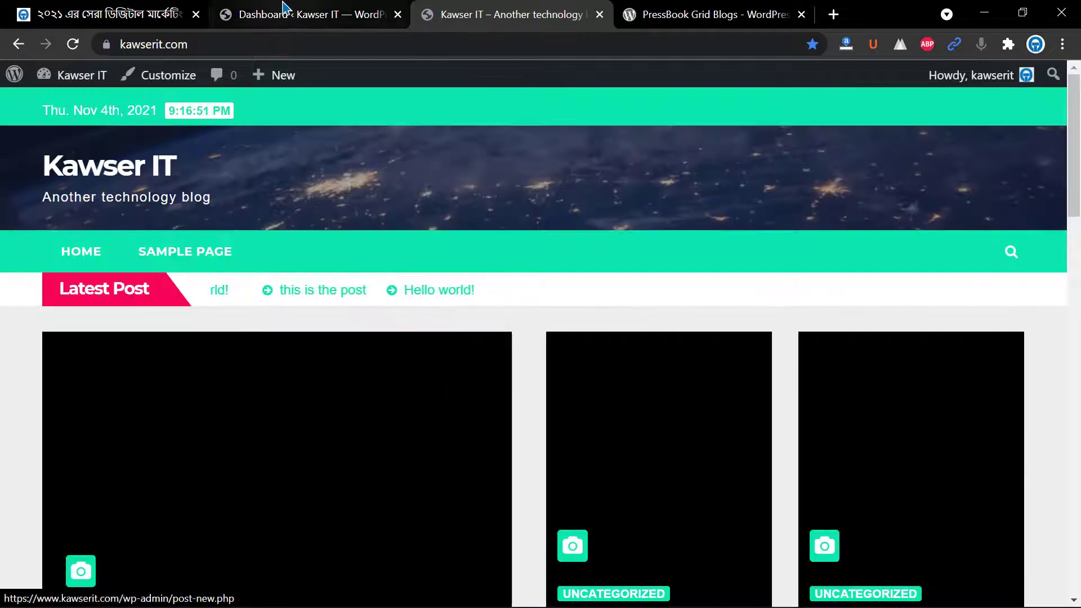
# - From the ordinaryit.com course outline, open the Blogger website chapter's practice files link in a new tab and check the chapter's theme customization classes
pyautogui.click(129, 7)
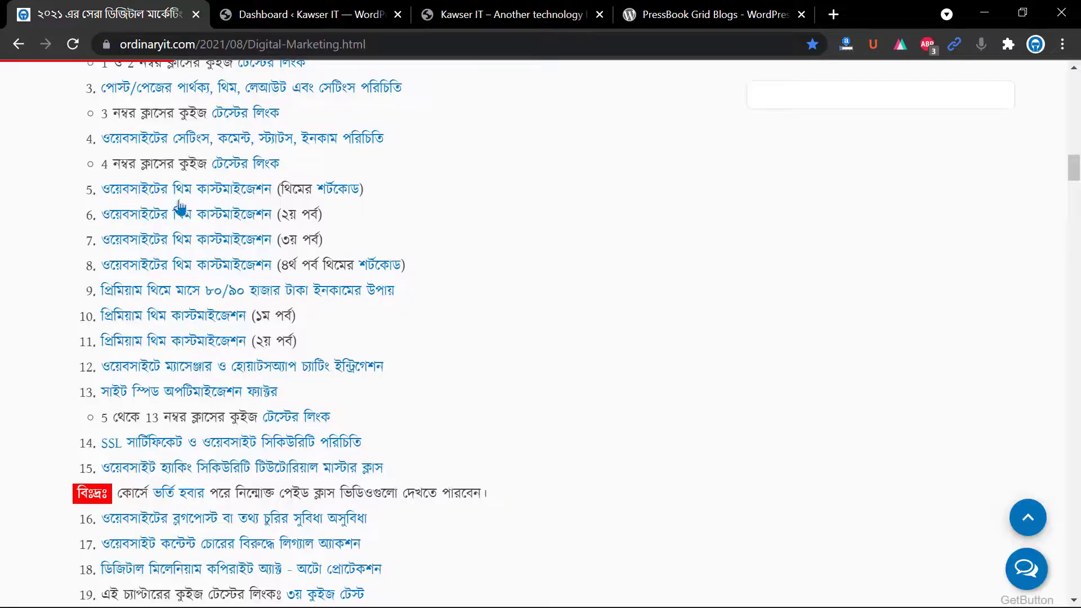
pyautogui.scroll(2, 89, 322)
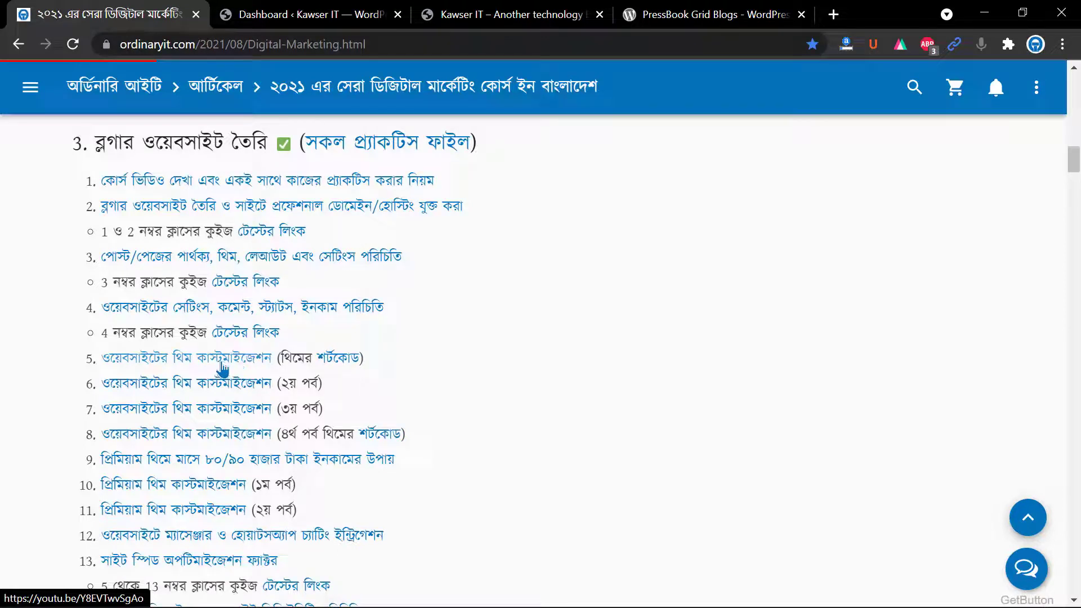
pyautogui.scroll(2, 83, 334)
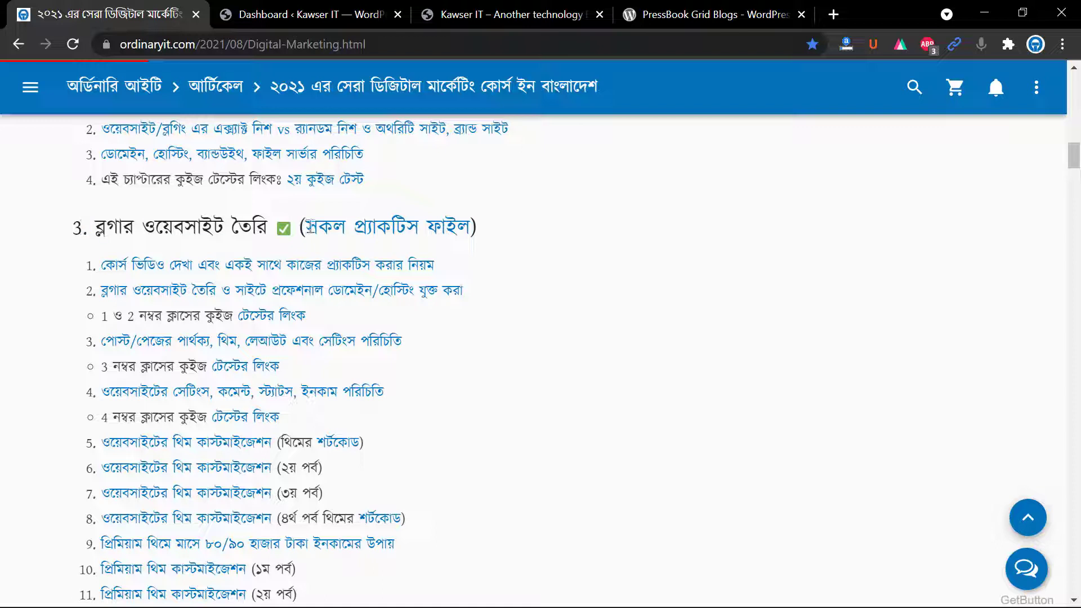
pyautogui.rightClick(387, 225)
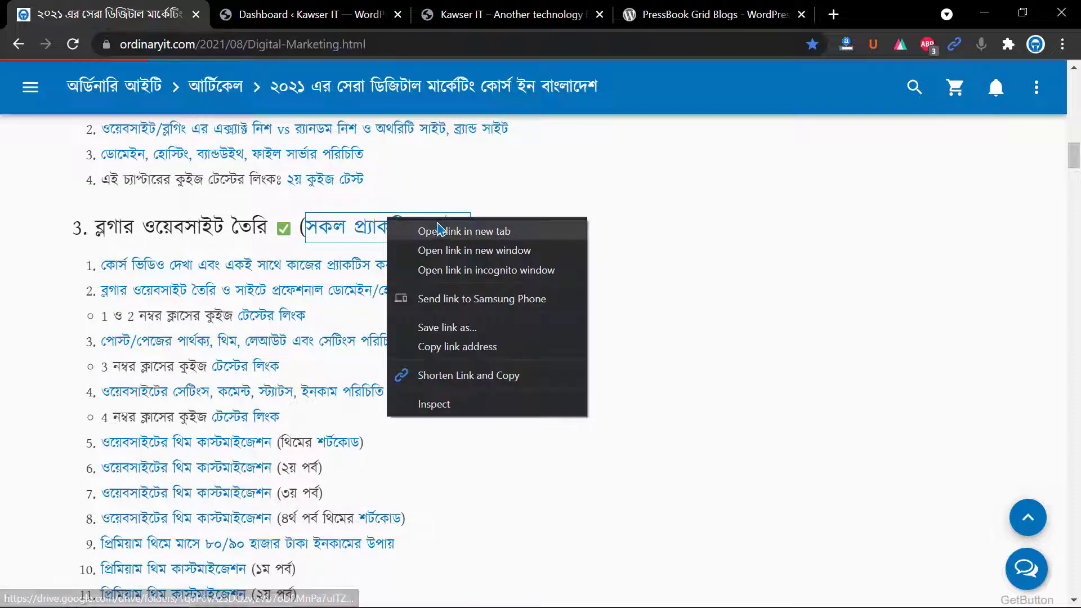
pyautogui.click(441, 230)
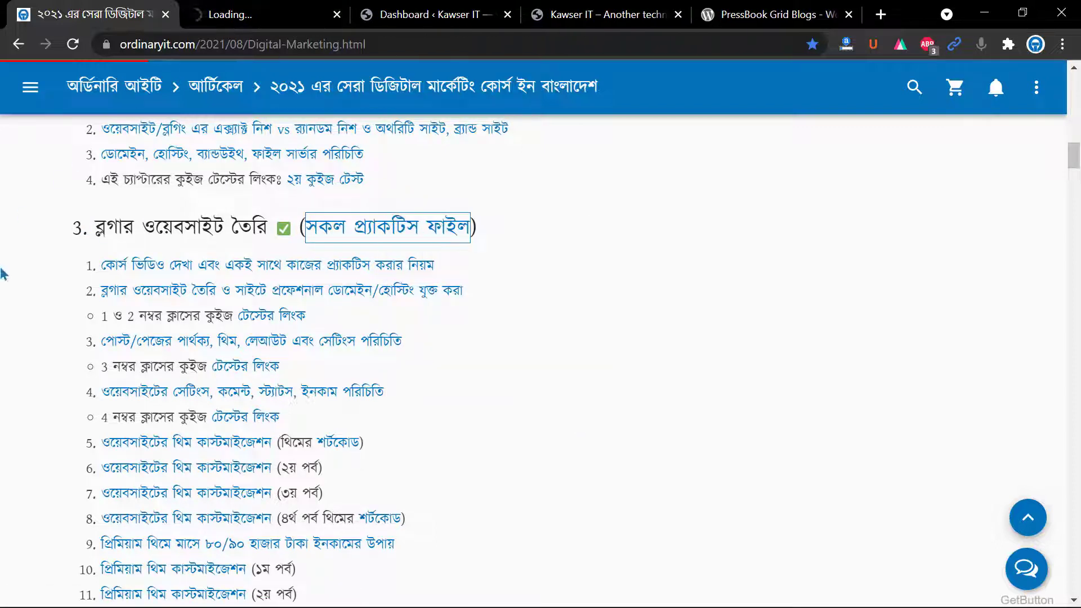
pyautogui.scroll(-3, 11, 290)
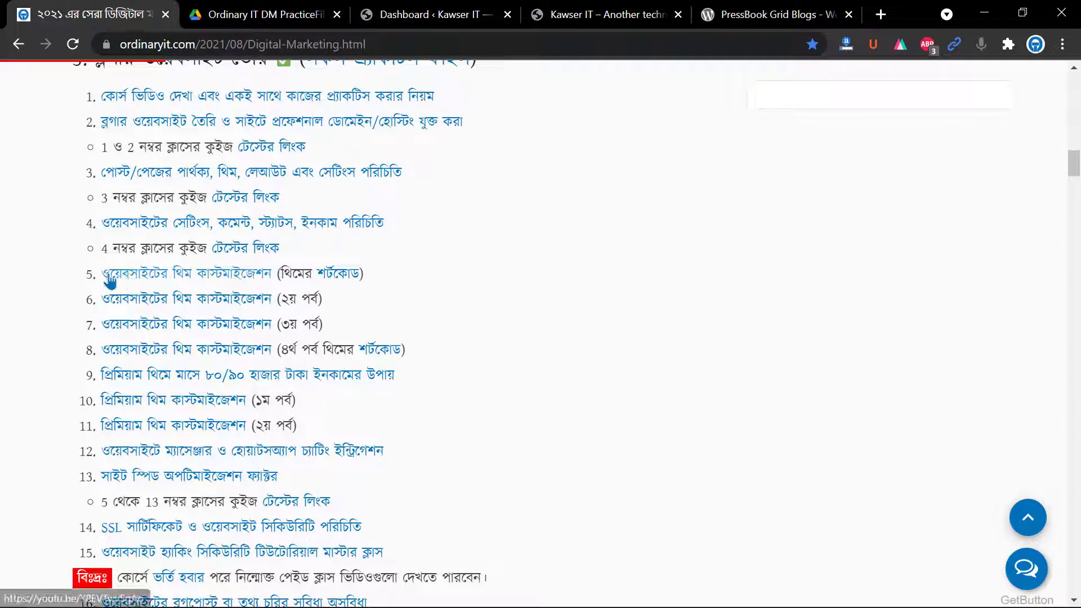
pyautogui.scroll(1, 139, 286)
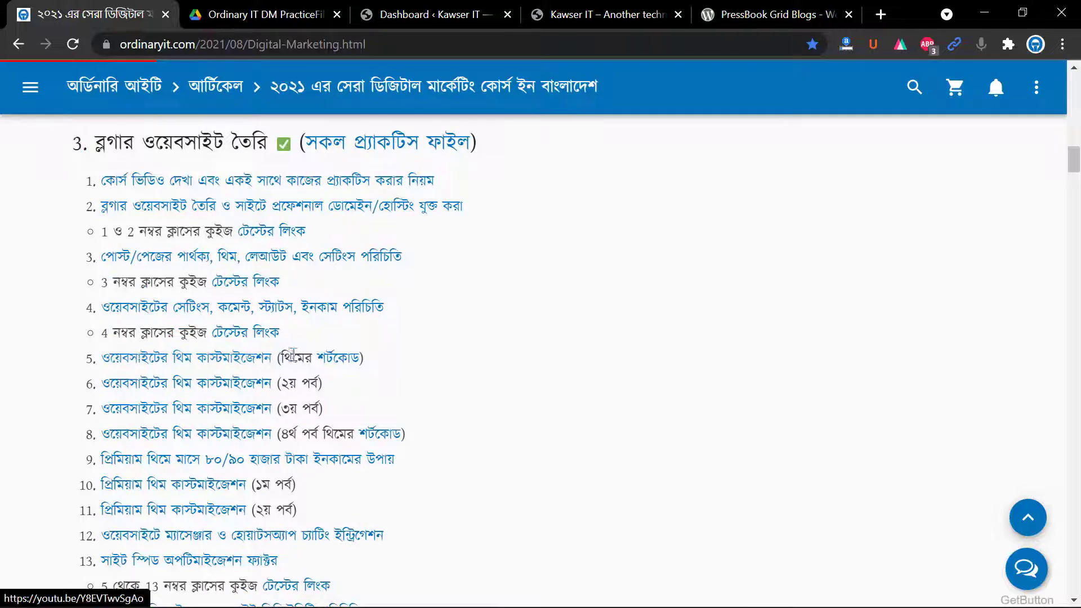
# - In the Google Drive practice files, hide the folder details and open the "5th class of 3rd chapter" folder inside "3rd chapter"
pyautogui.click(256, 5)
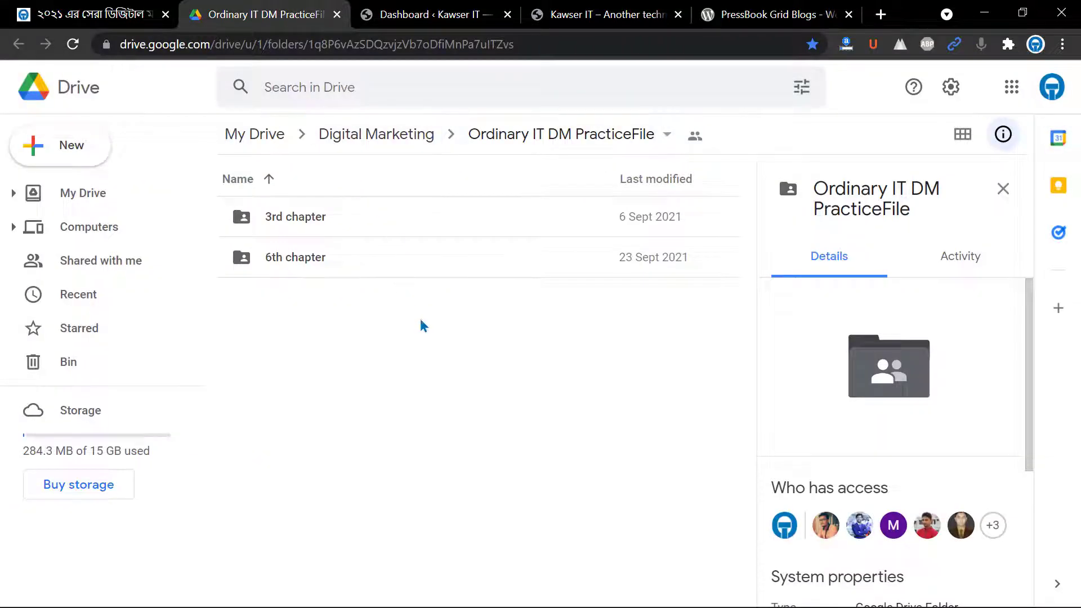
pyautogui.click(1003, 187)
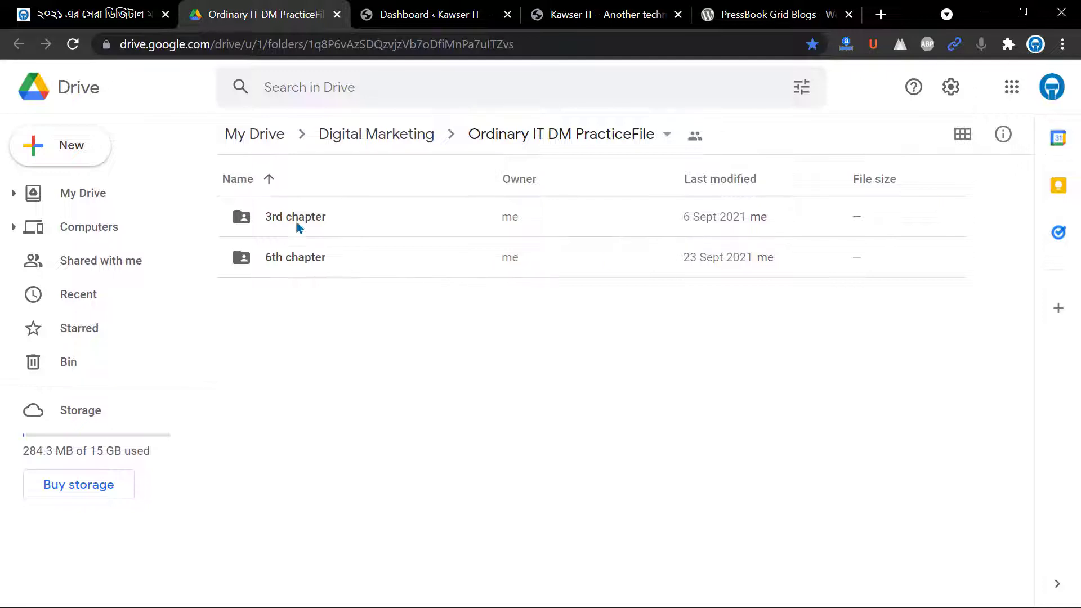
pyautogui.doubleClick(357, 220)
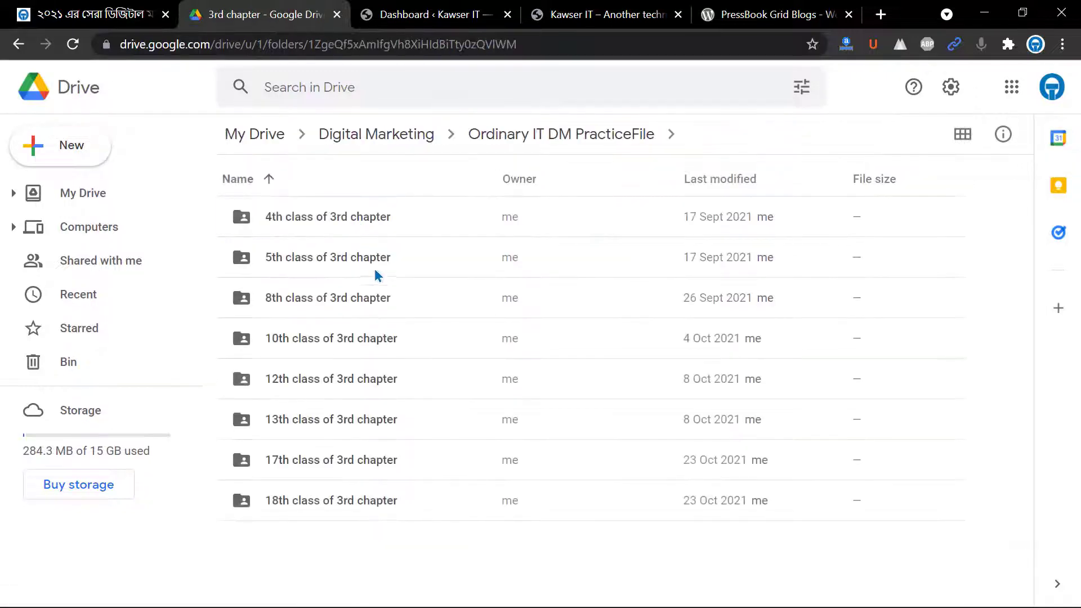
pyautogui.doubleClick(413, 259)
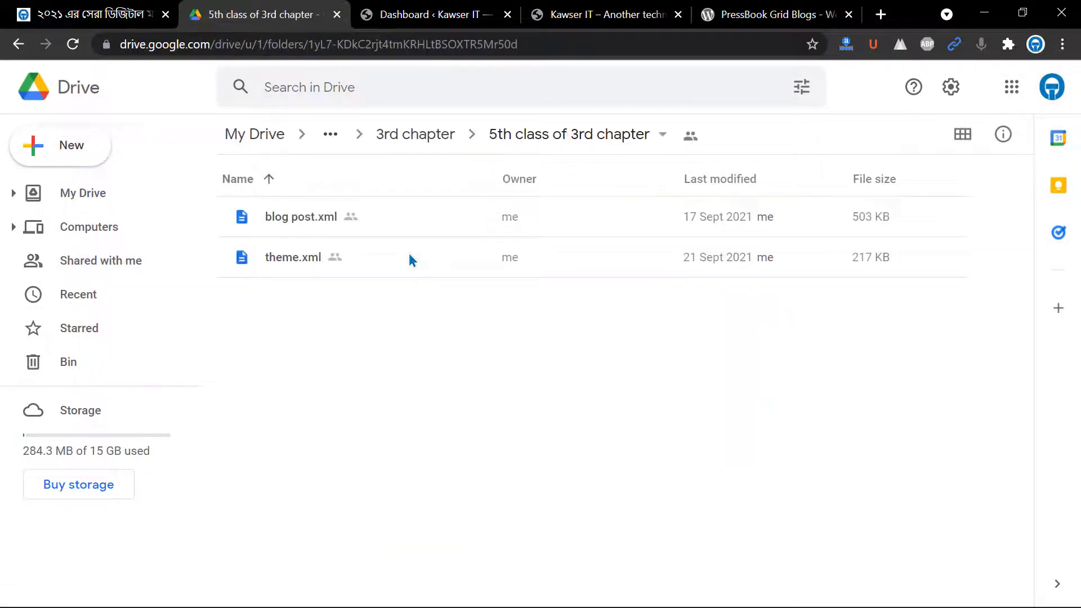
# - Download blog post.xml despite the file-type warnings, keep the file, and dismiss the browser's downloads bar
pyautogui.rightClick(287, 217)
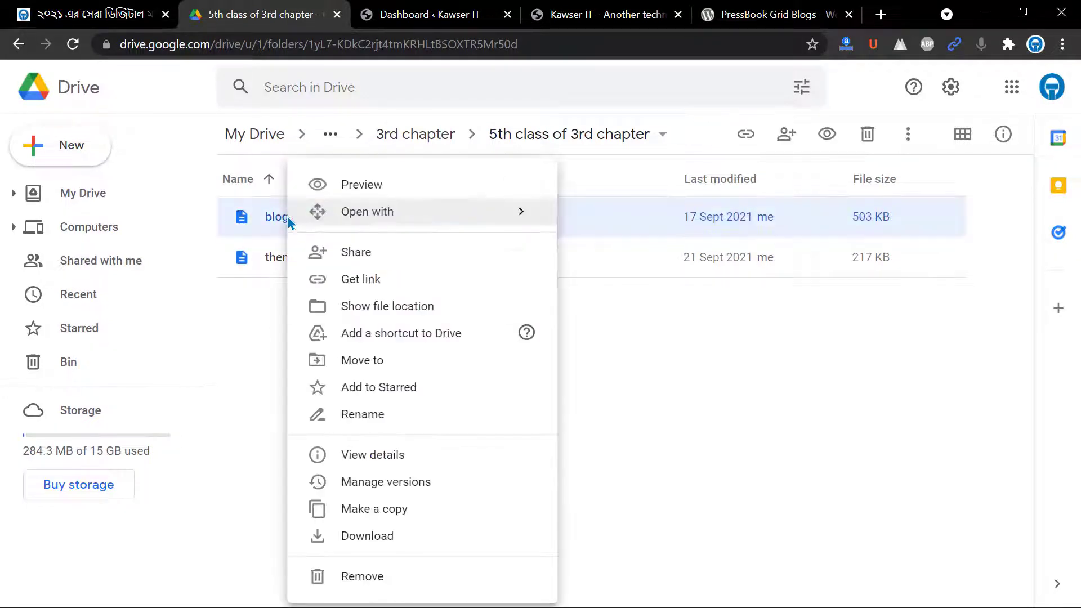
pyautogui.click(370, 535)
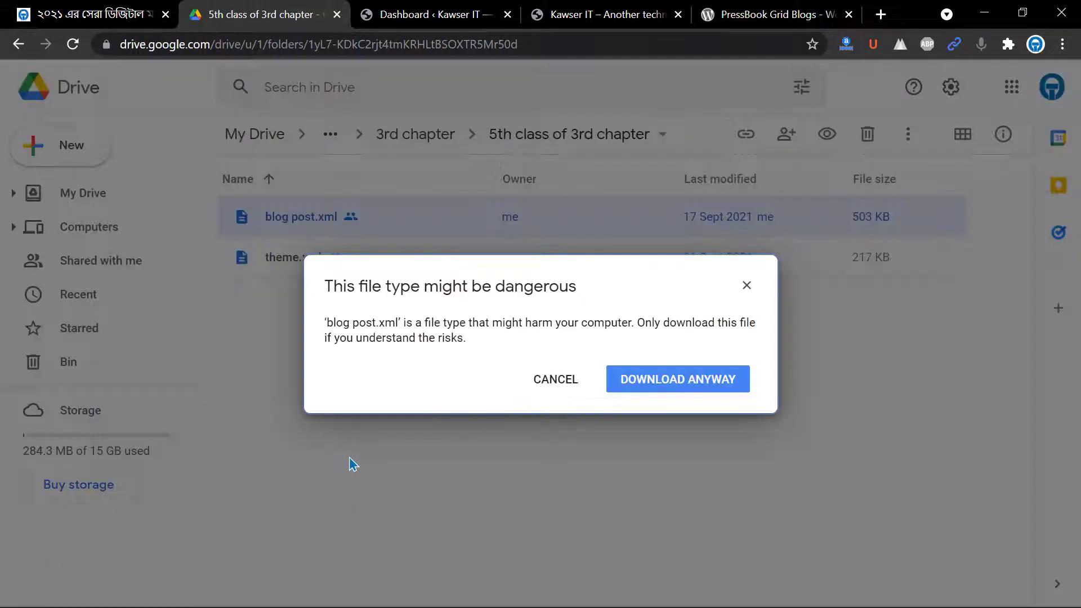
pyautogui.click(650, 376)
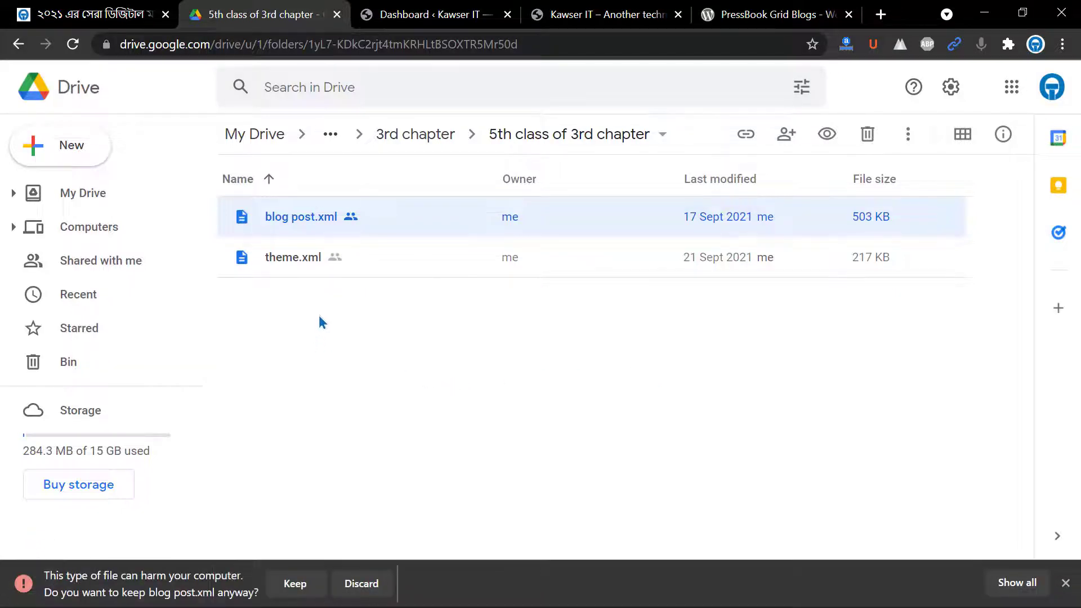
pyautogui.click(294, 583)
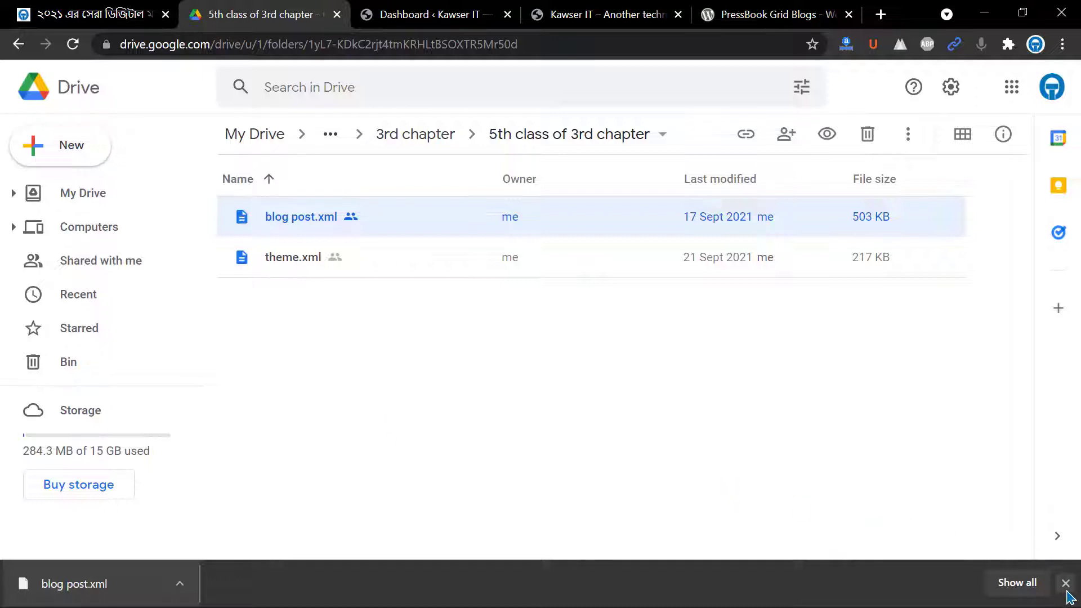
pyautogui.click(1066, 584)
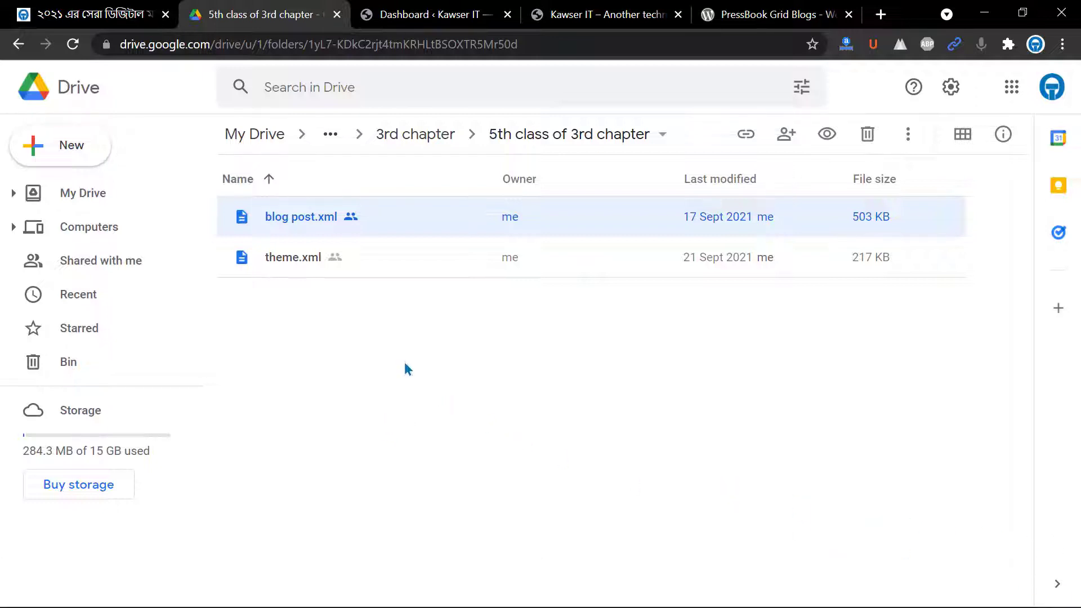
# - Glance at the course outline and the Drive folder, and return to the Kawser IT dashboard to look at the Tools options
pyautogui.click(90, 12)
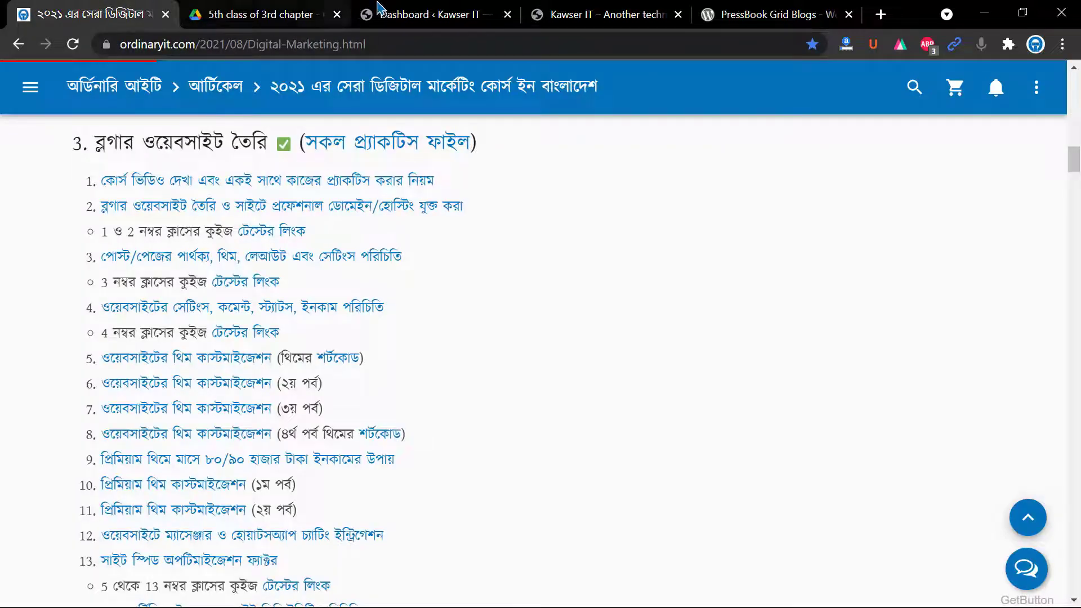
pyautogui.click(434, 12)
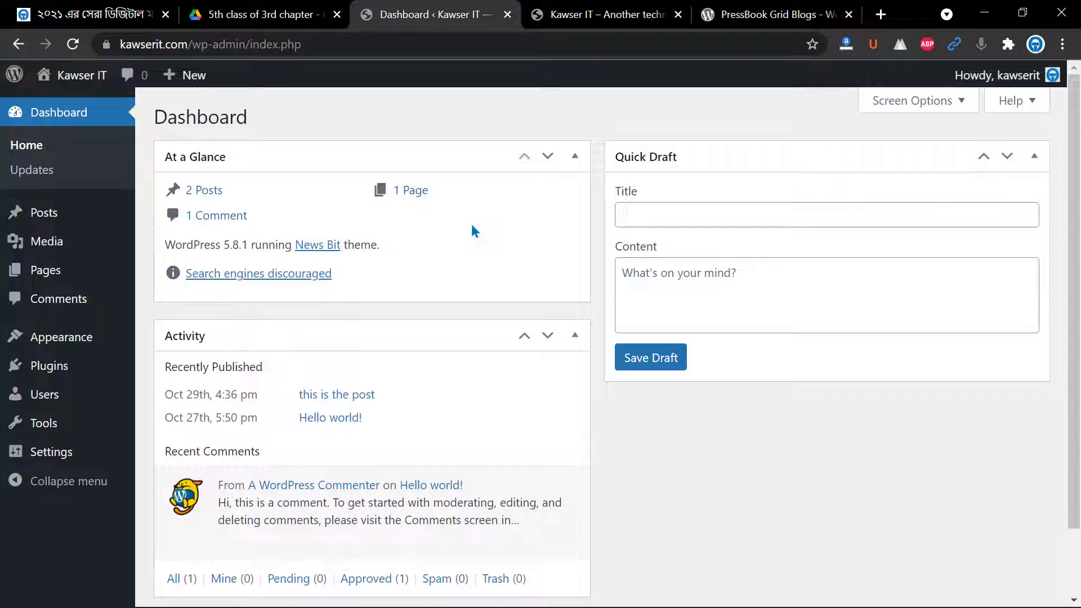
pyautogui.click(214, 12)
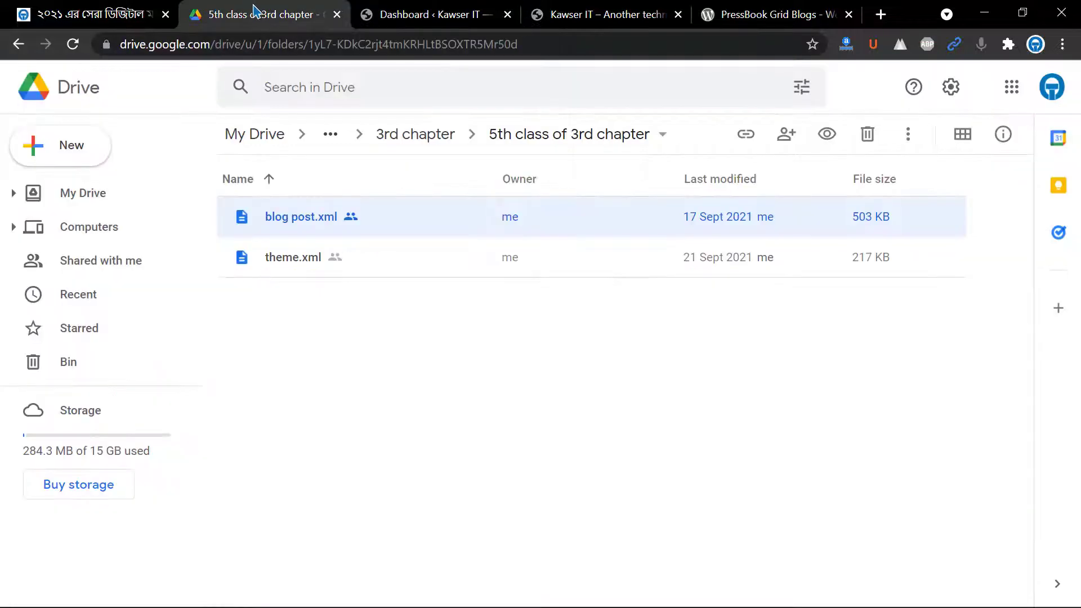
pyautogui.click(399, 8)
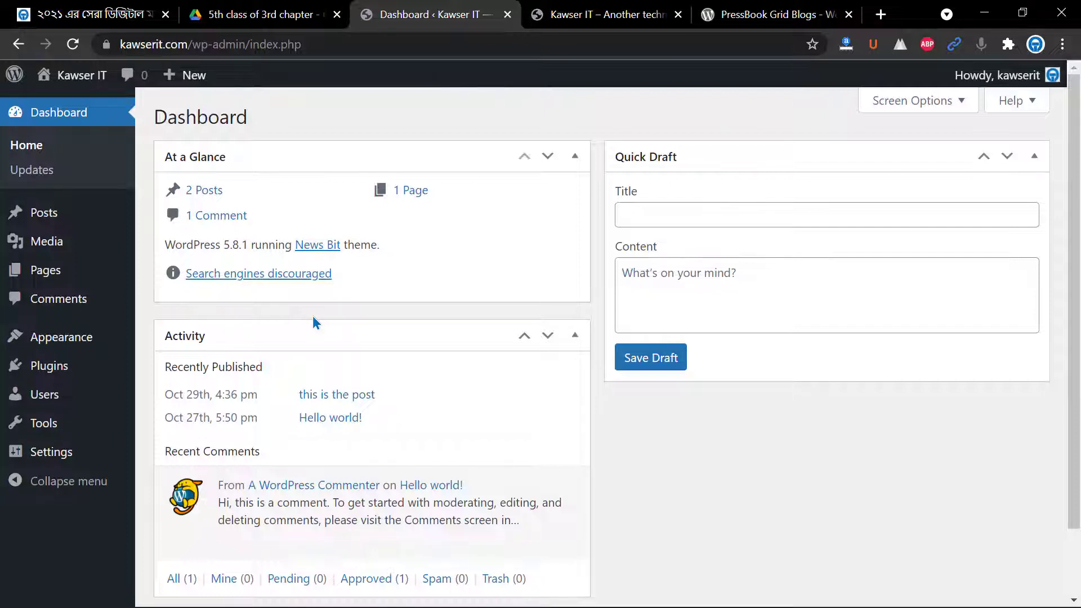
pyautogui.moveTo(42, 429)
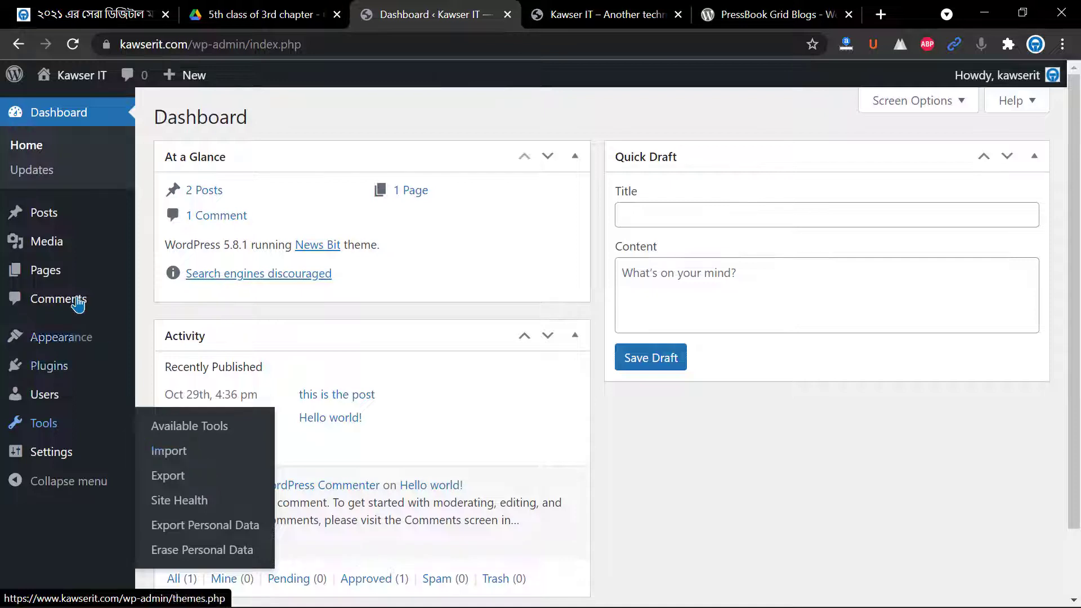
# - In the list of all posts, move "this is the post" and "Hello world!" to the trash with a bulk action
pyautogui.moveTo(56, 222)
pyautogui.click(164, 222)
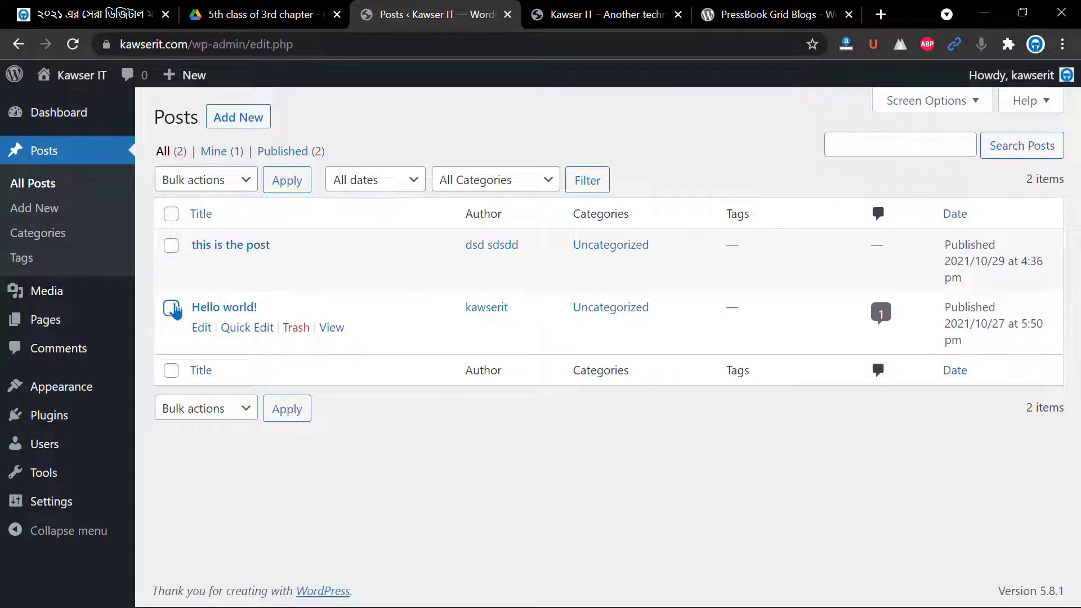
pyautogui.click(171, 308)
pyautogui.click(170, 249)
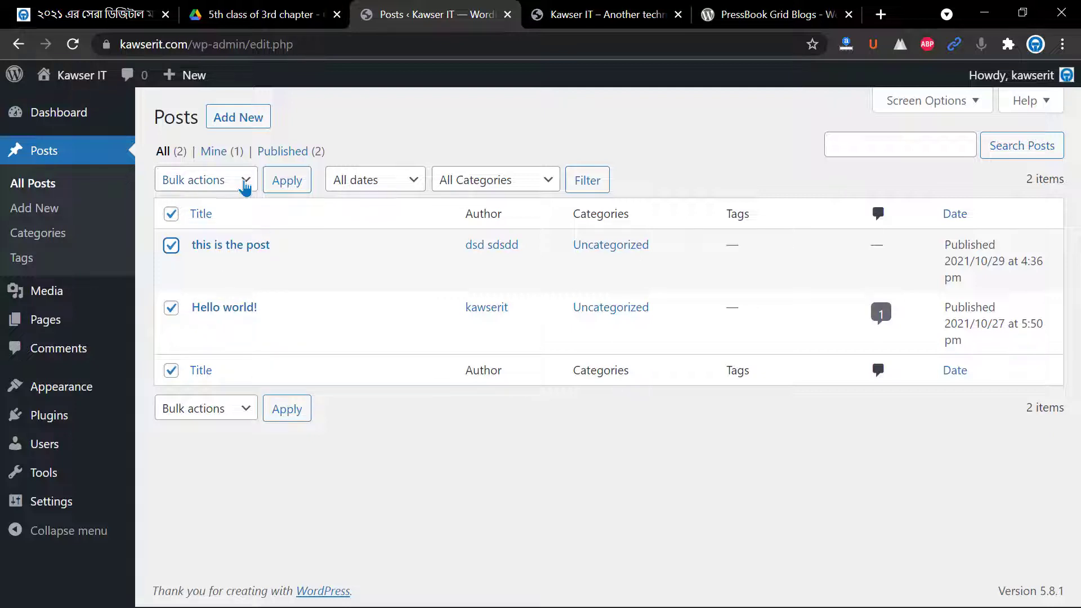
pyautogui.click(244, 186)
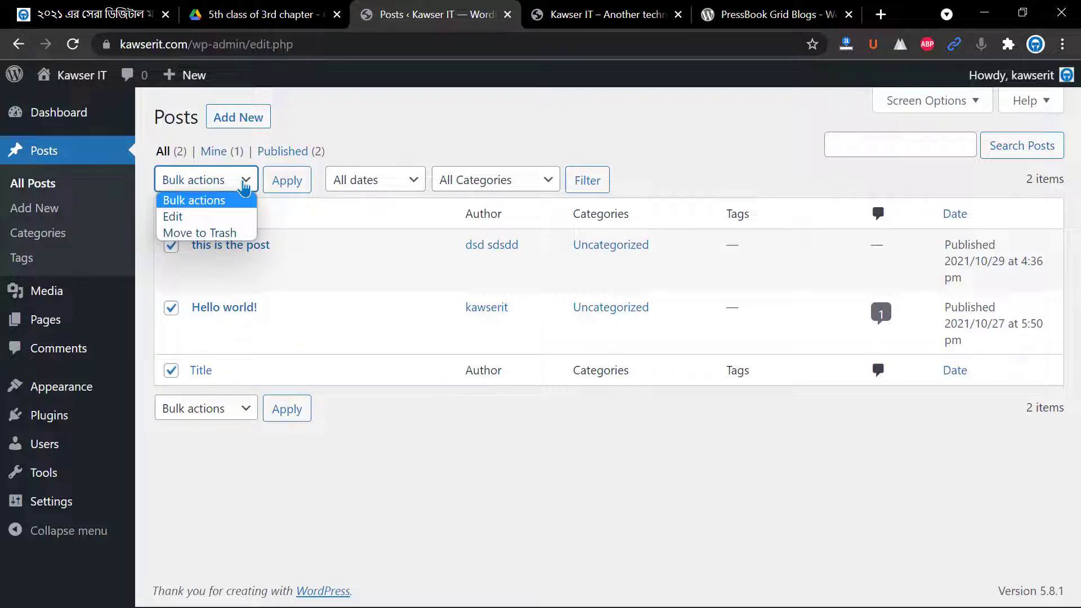
pyautogui.click(191, 234)
pyautogui.click(281, 183)
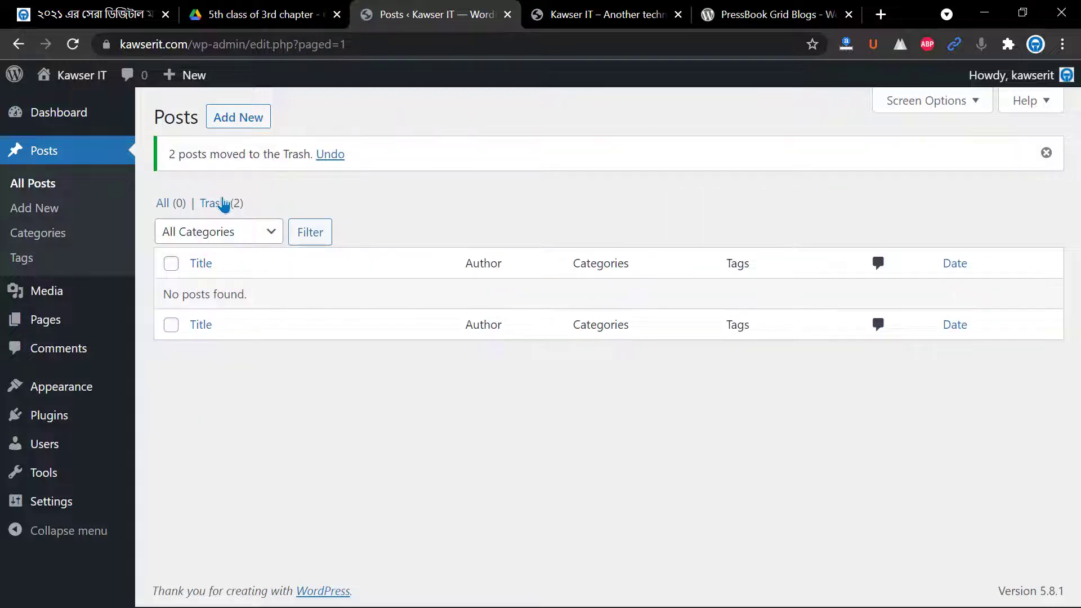
# - Permanently delete all posts in the trash with a bulk action
pyautogui.click(221, 203)
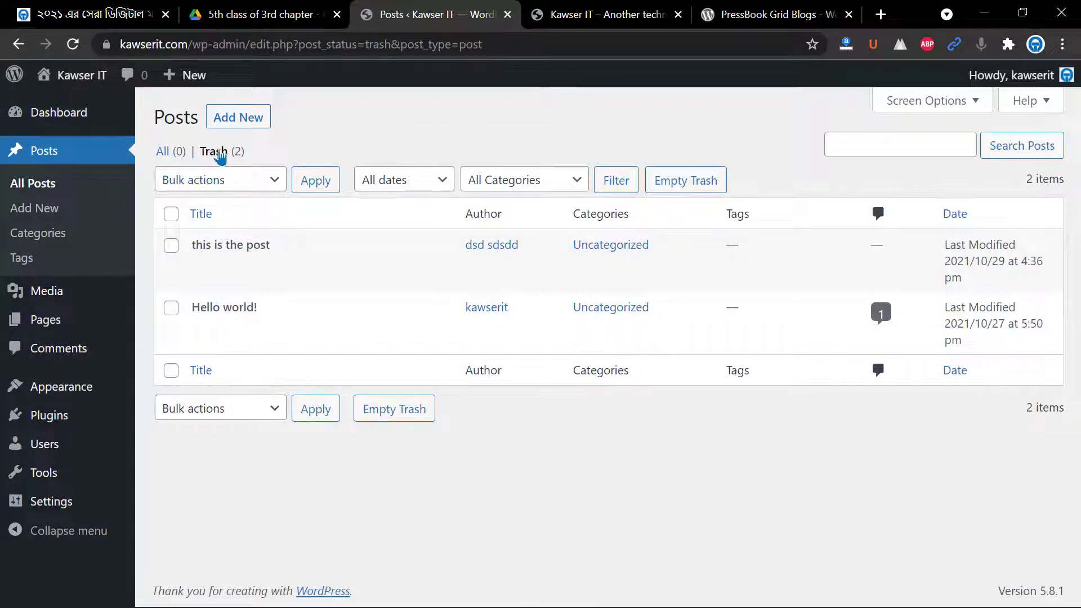
pyautogui.click(171, 215)
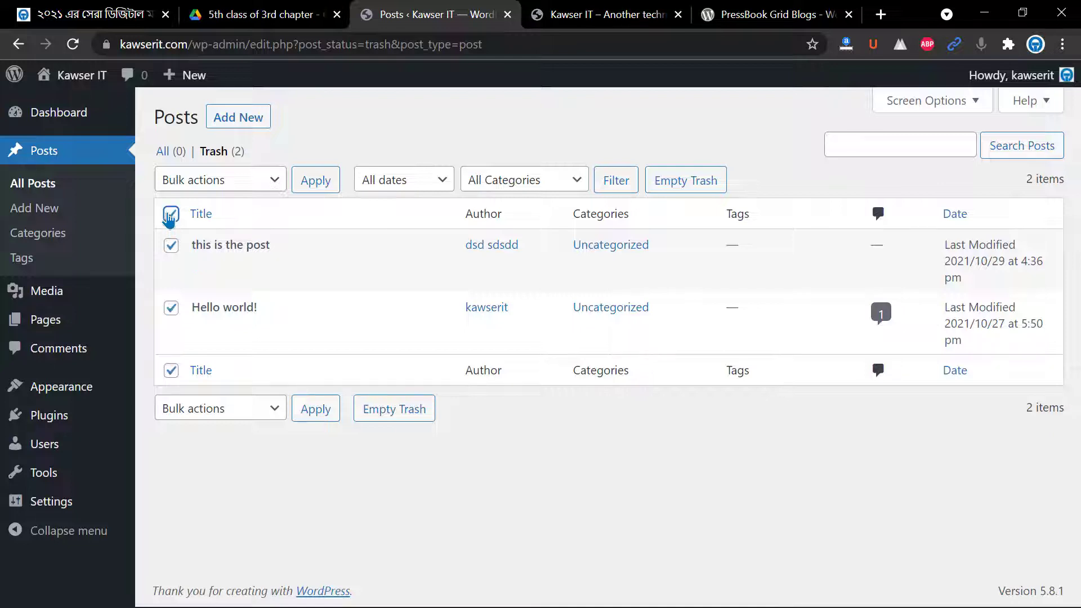
pyautogui.click(224, 179)
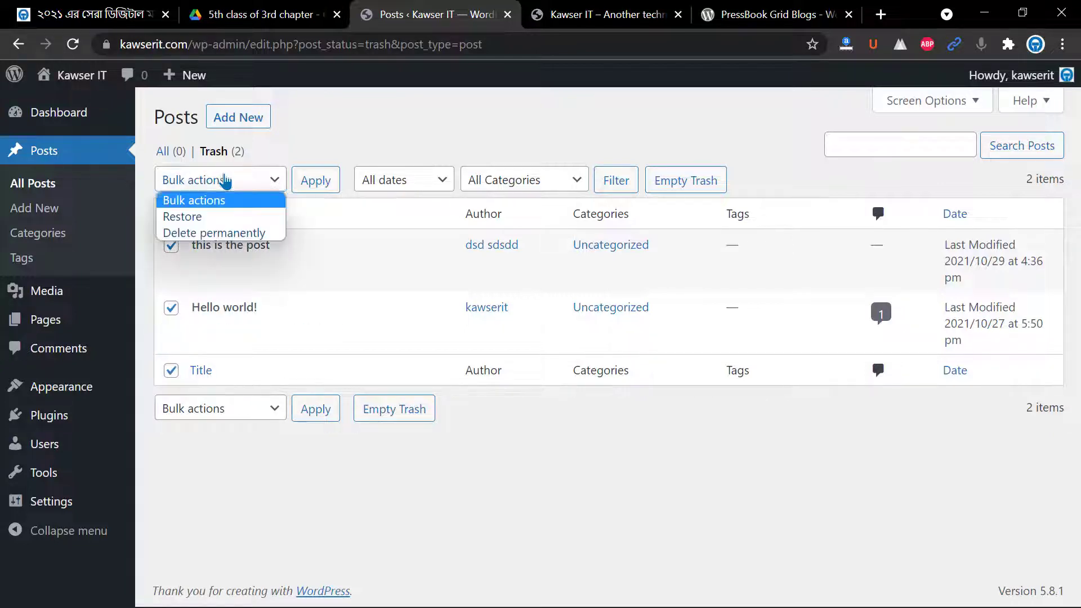
pyautogui.click(222, 233)
pyautogui.click(309, 182)
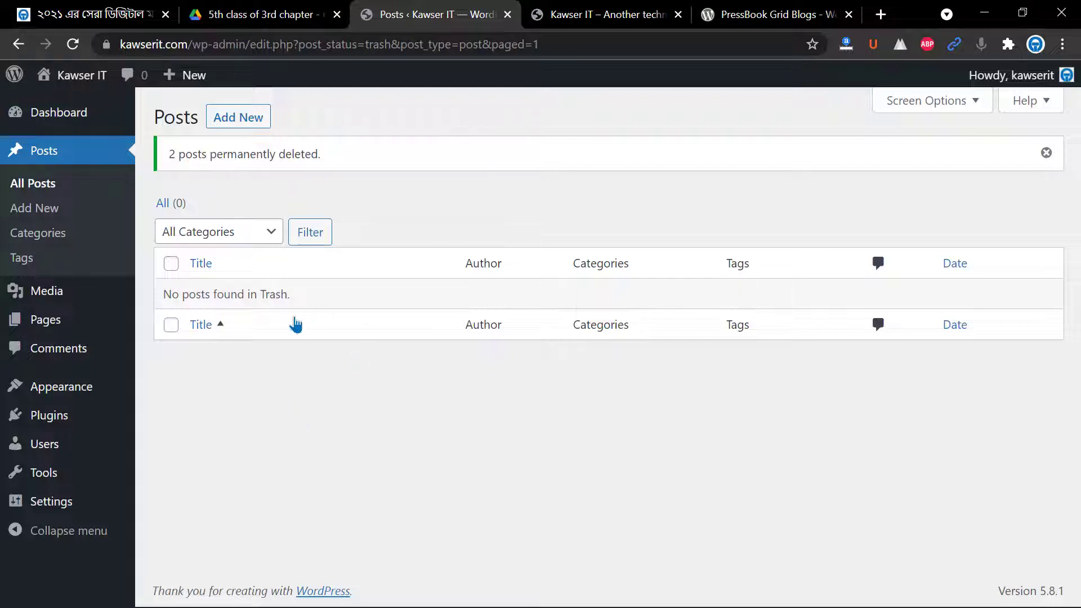
# - Open the list of all pages and select both Privacy Policy and Sample Page
pyautogui.moveTo(51, 337)
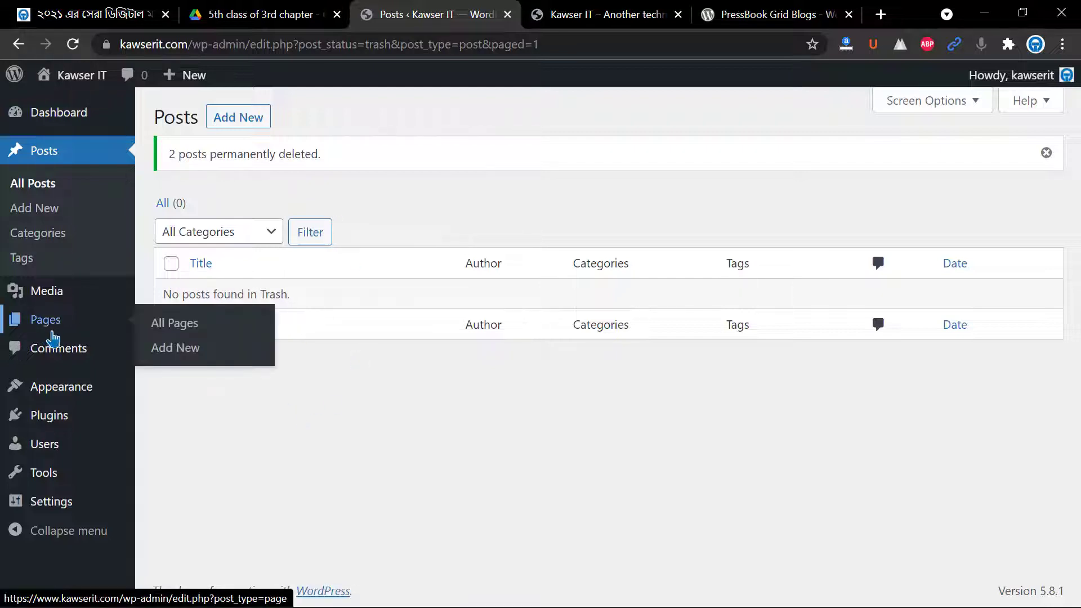
pyautogui.click(206, 329)
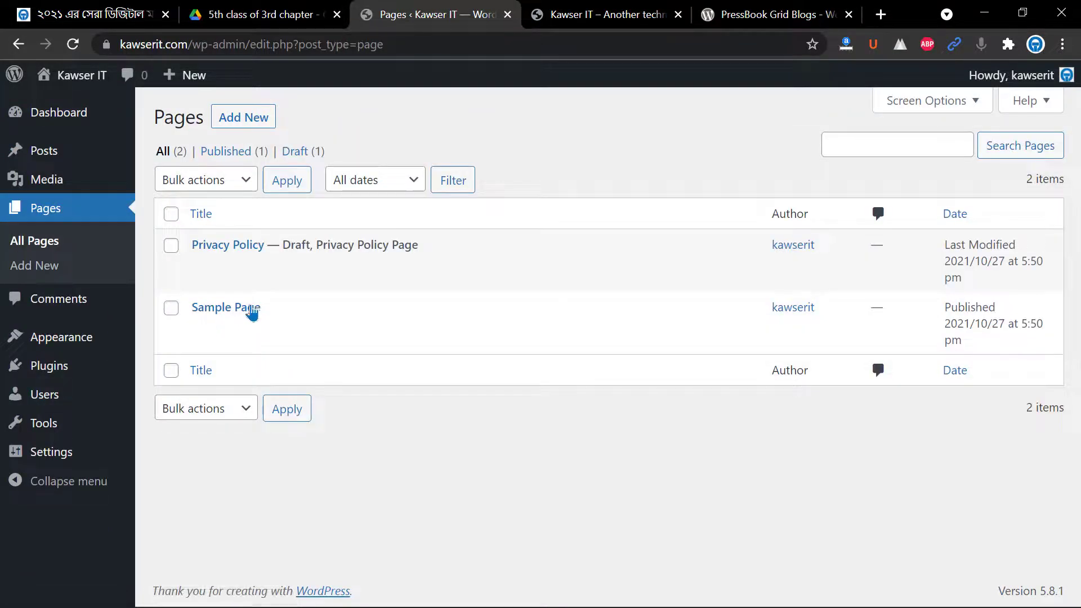
pyautogui.click(171, 215)
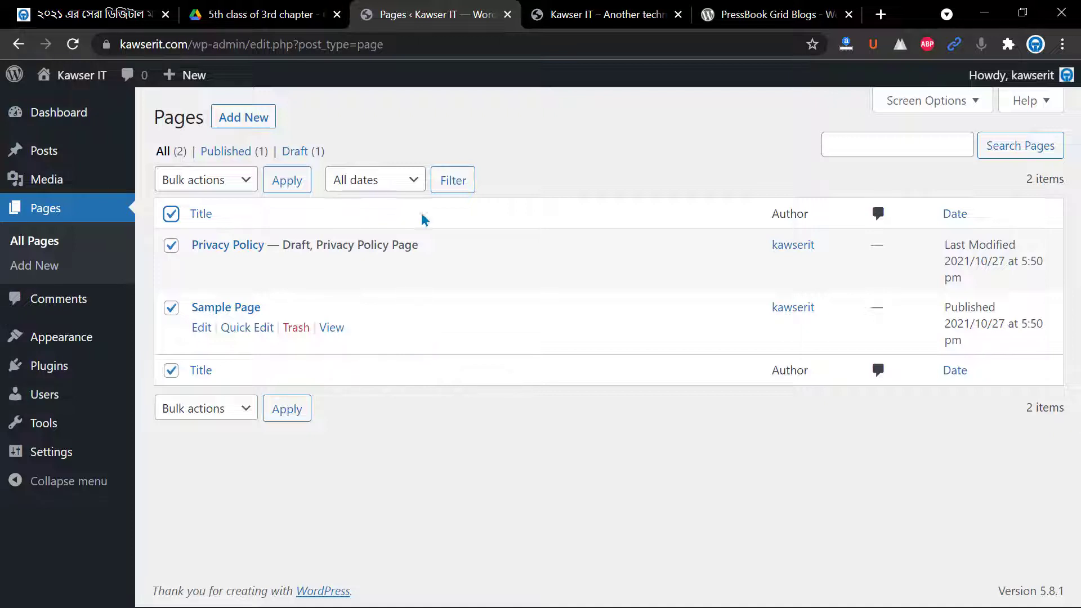
# - Reload the Kawser IT front page and examine its post areas, sidebar widgets and footer after the post deletion
pyautogui.click(563, 15)
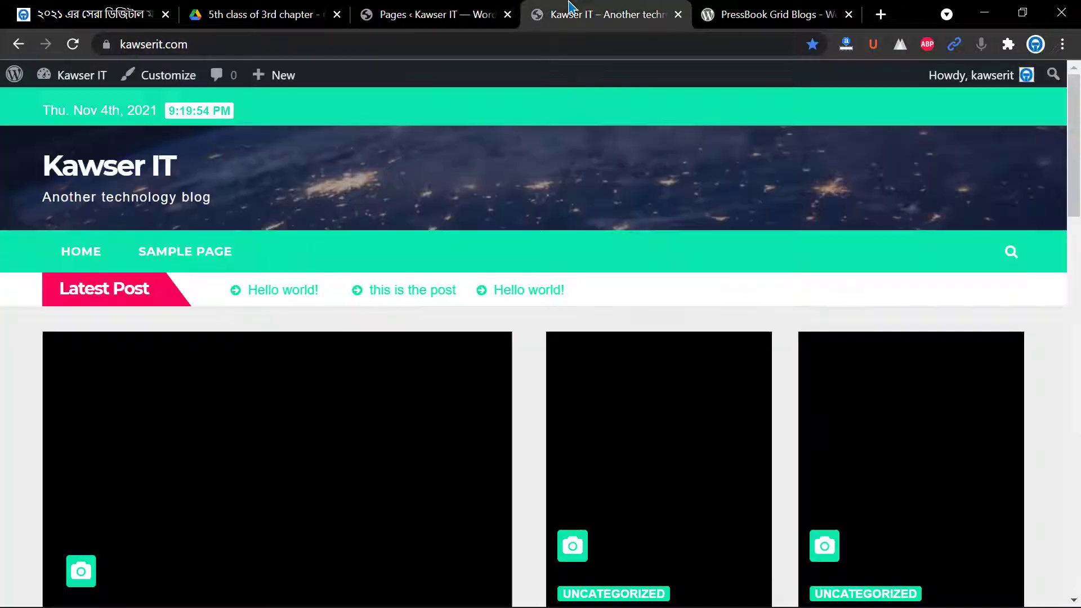
pyautogui.click(73, 44)
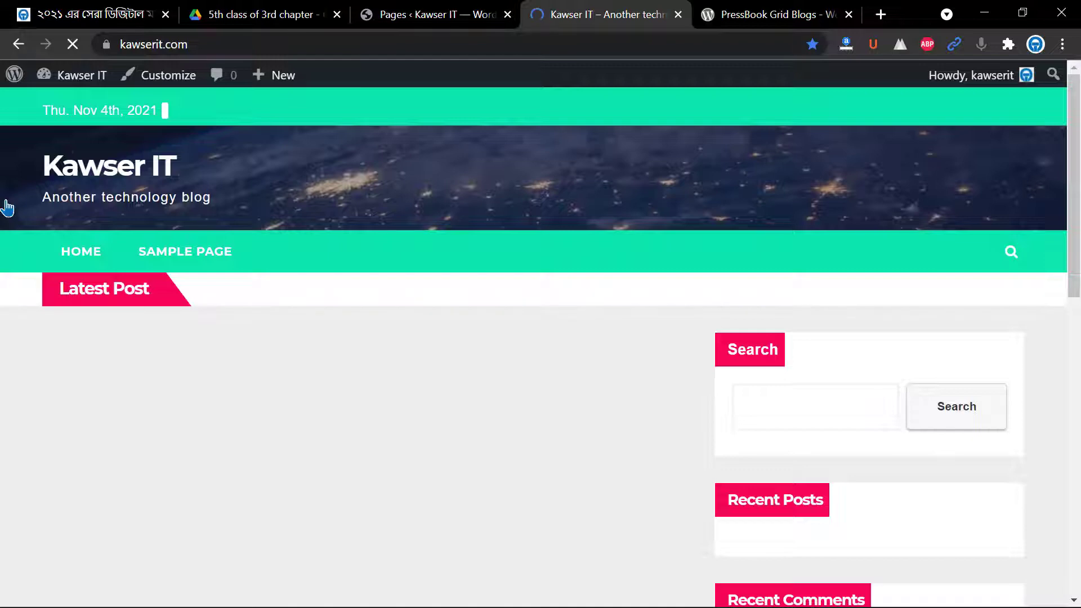
pyautogui.scroll(-12, 7, 207)
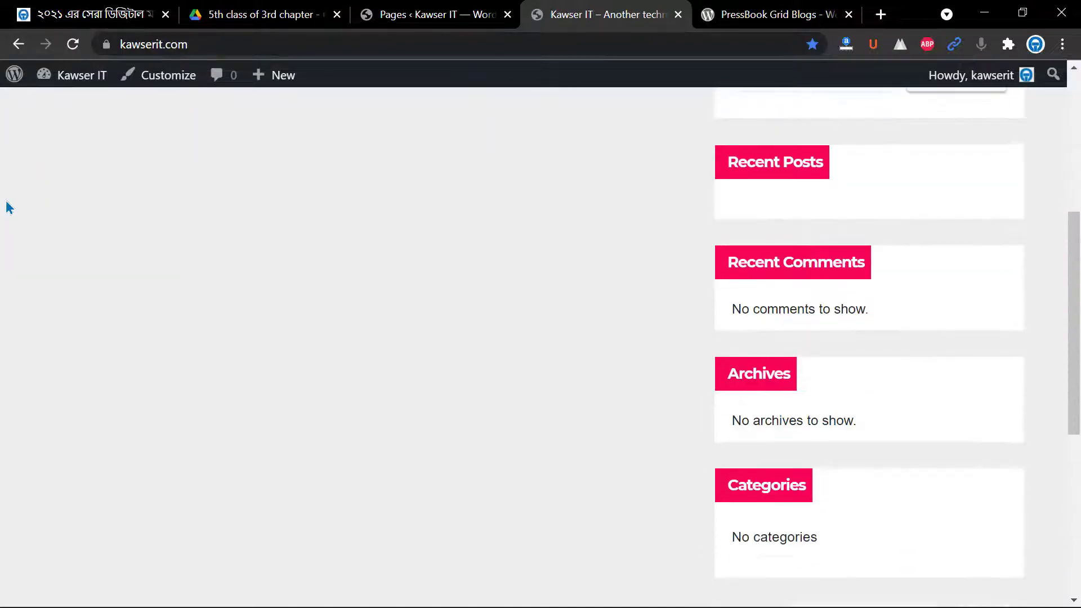
pyautogui.scroll(12, 7, 208)
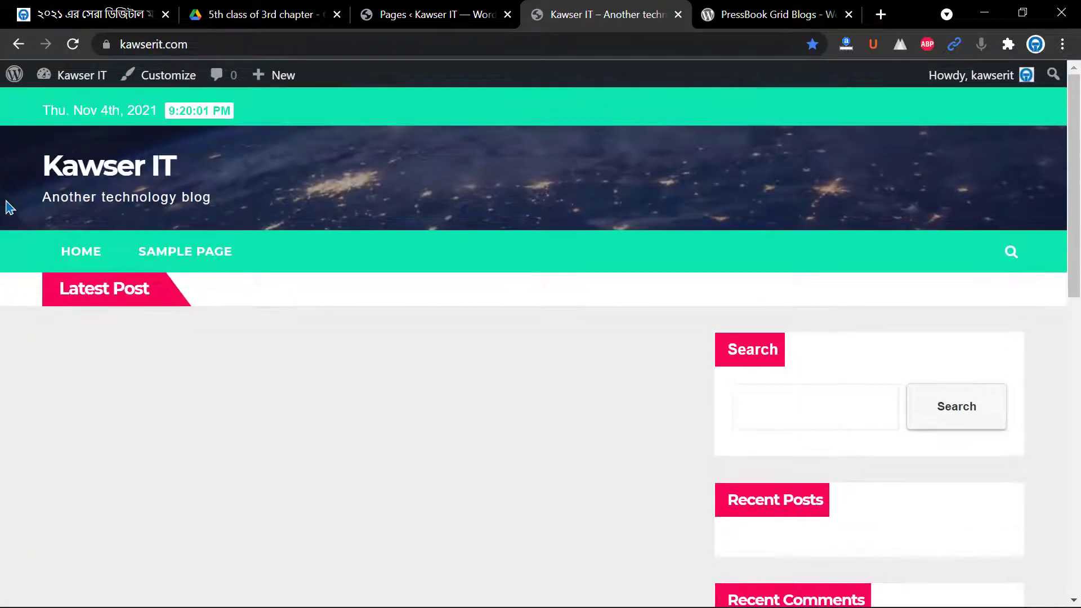
pyautogui.scroll(-12, 7, 207)
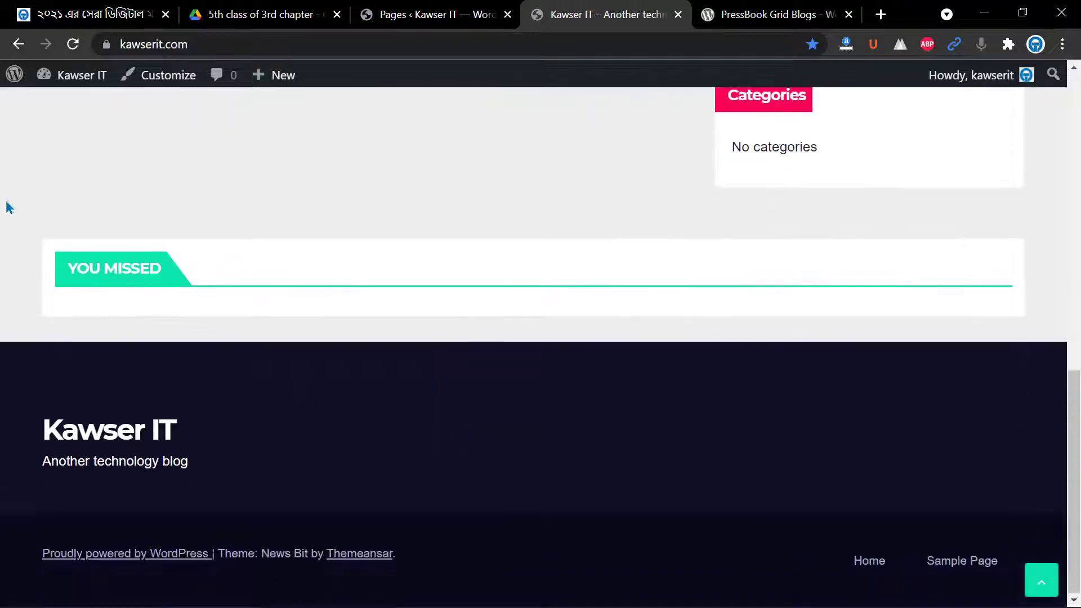
pyautogui.scroll(12, 7, 208)
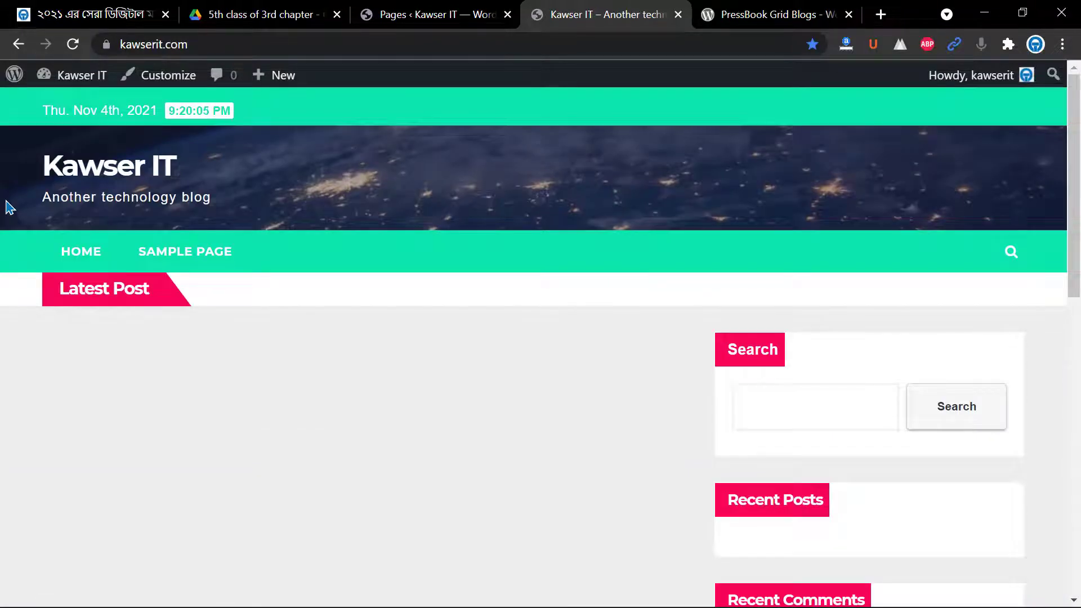
pyautogui.scroll(-12, 10, 207)
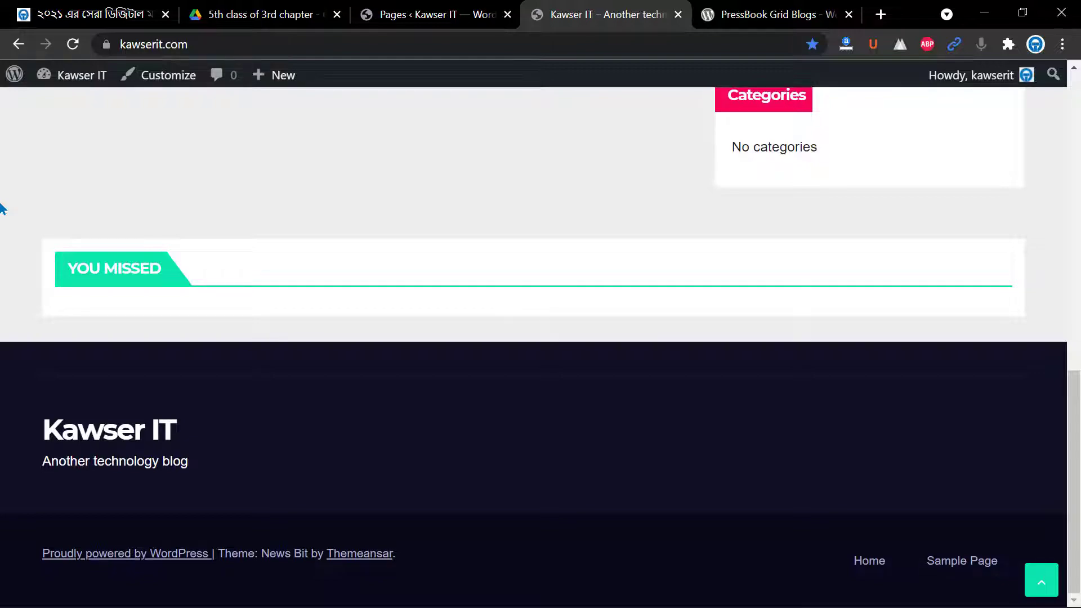
pyautogui.scroll(12, 2, 207)
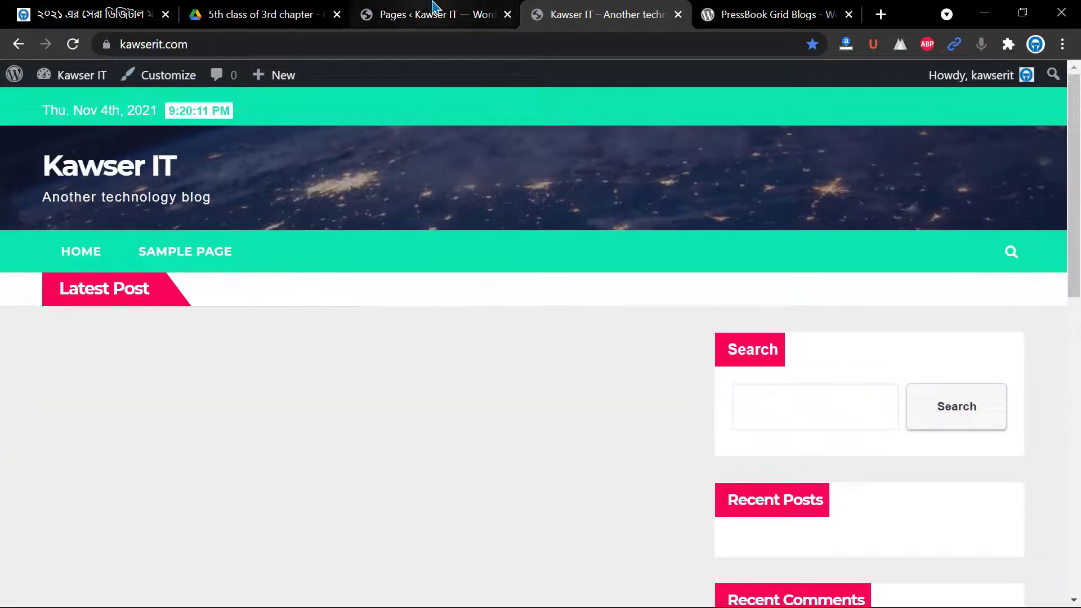
# - Return to the site's admin area, open the Import tools, and install the Blogger importer
pyautogui.click(434, 6)
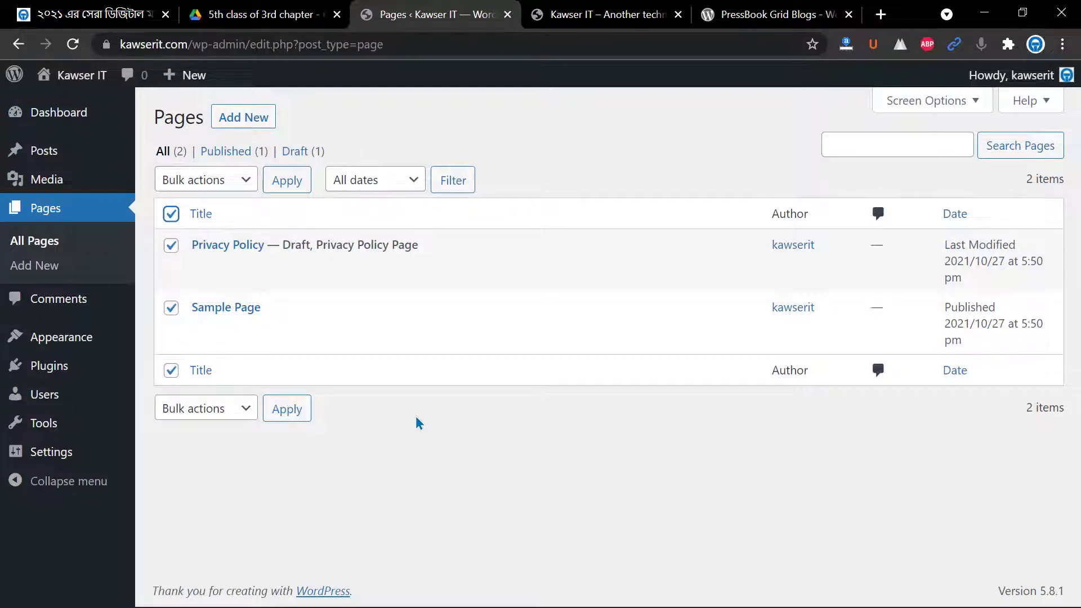
pyautogui.moveTo(393, 321)
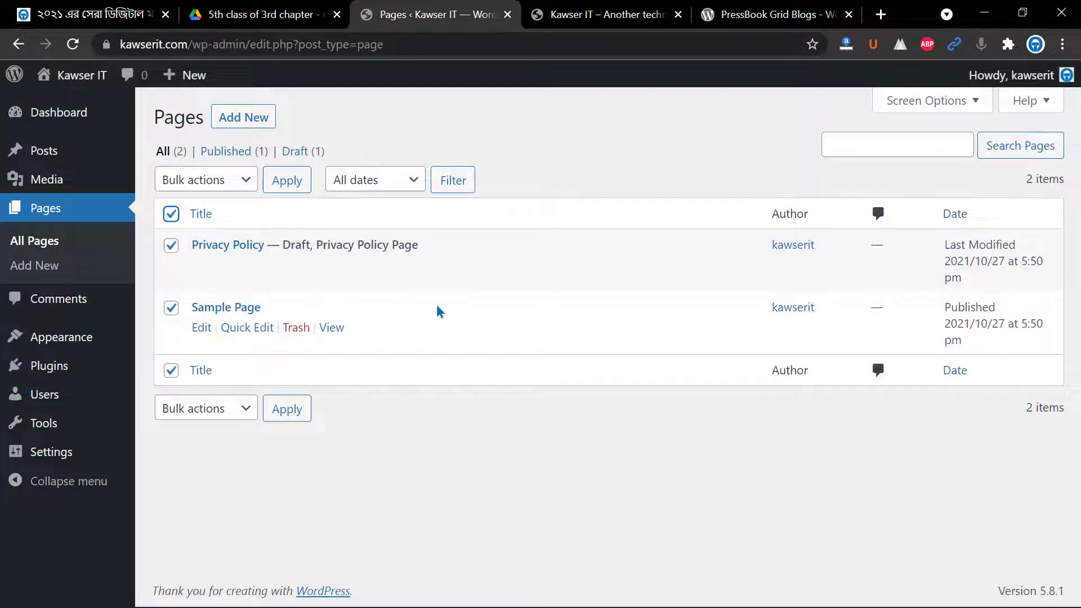
pyautogui.moveTo(22, 425)
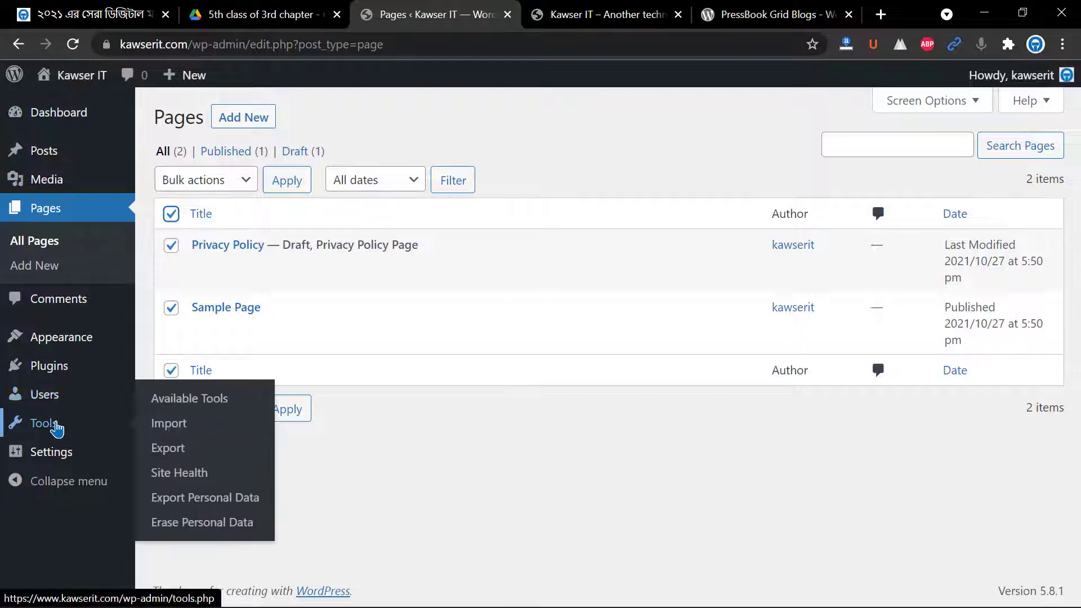
pyautogui.click(177, 430)
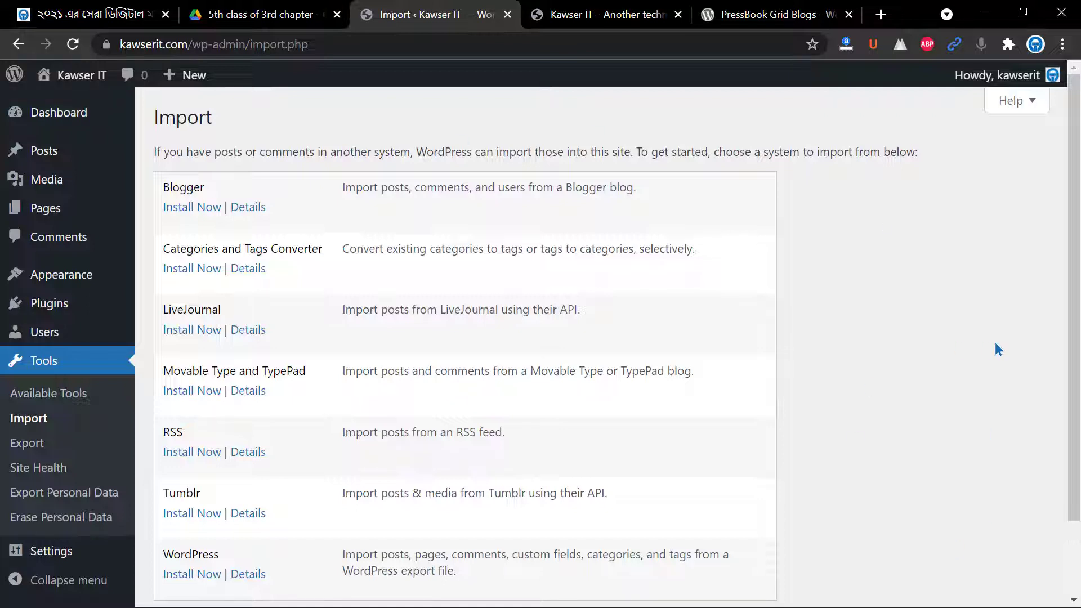
pyautogui.scroll(-2, 878, 356)
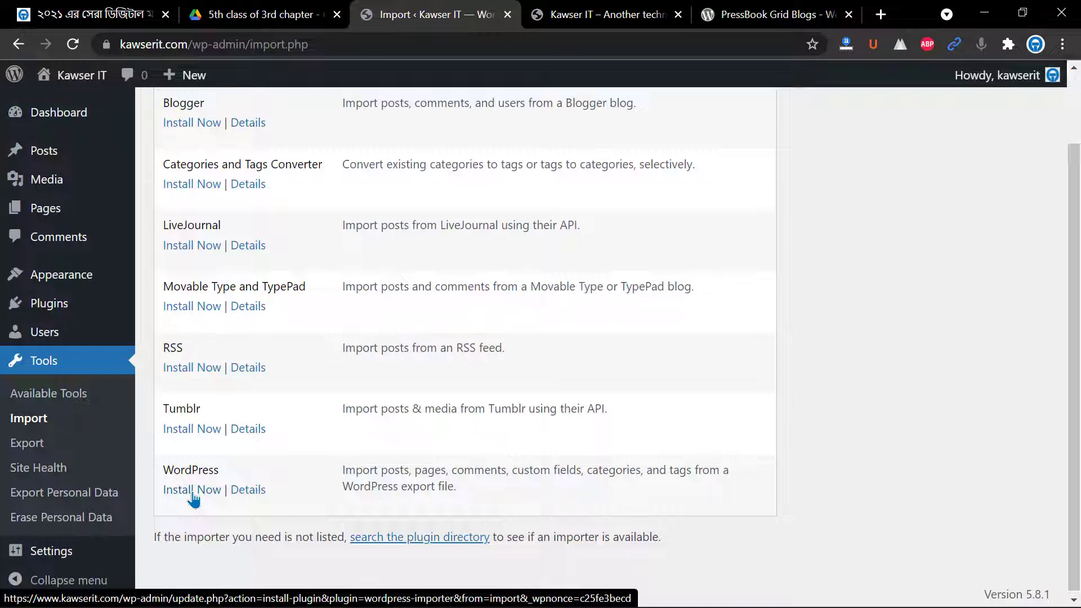
pyautogui.scroll(2, 193, 499)
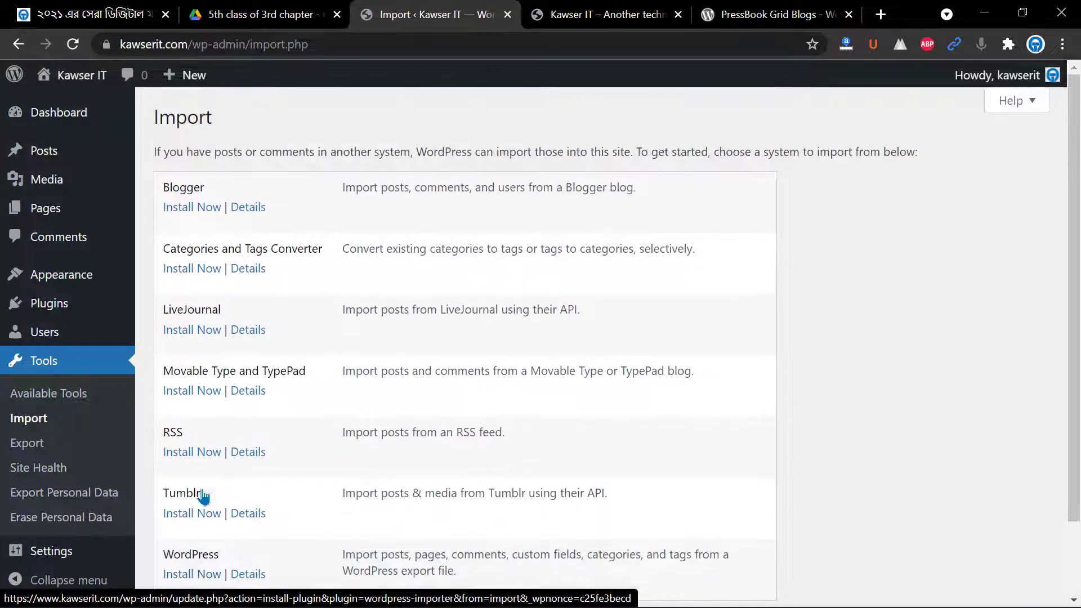
pyautogui.click(193, 209)
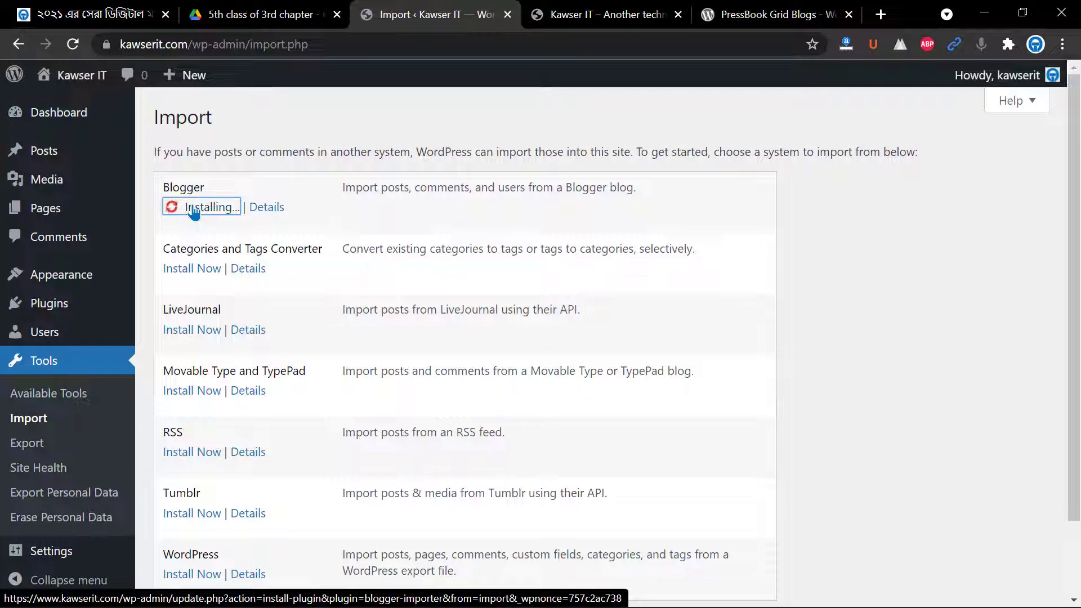
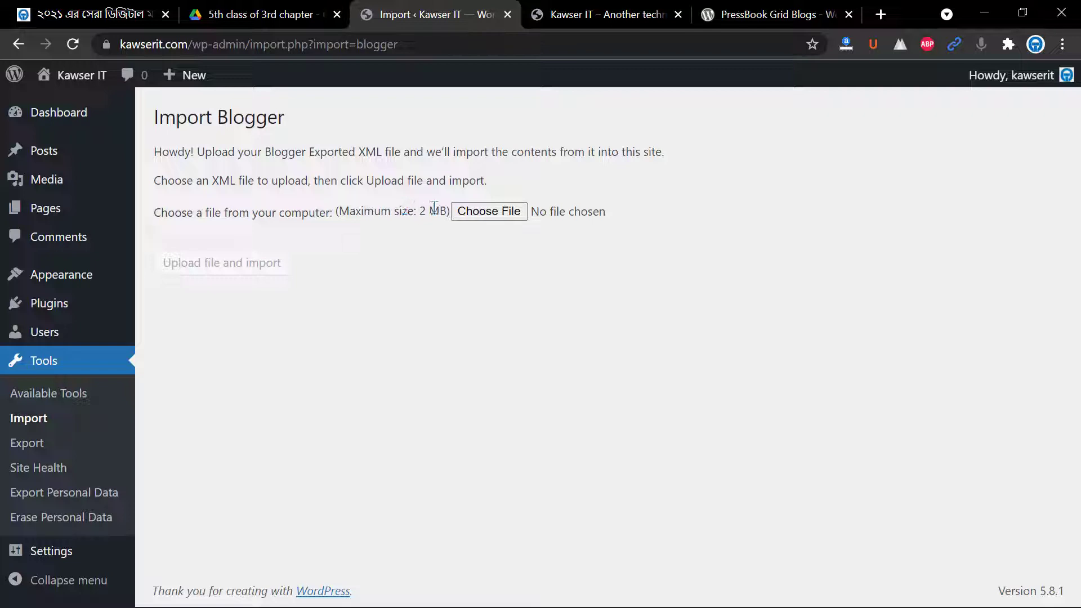
# - Upload blog post.xml from the Downloads folder to the Blogger importer and start the import
pyautogui.click(475, 209)
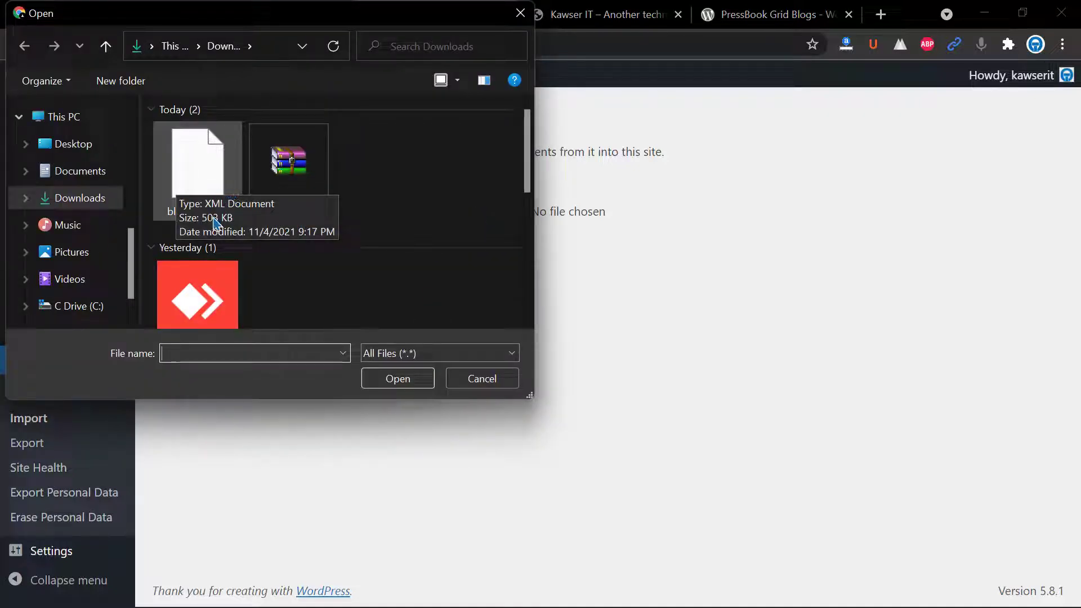
pyautogui.click(201, 161)
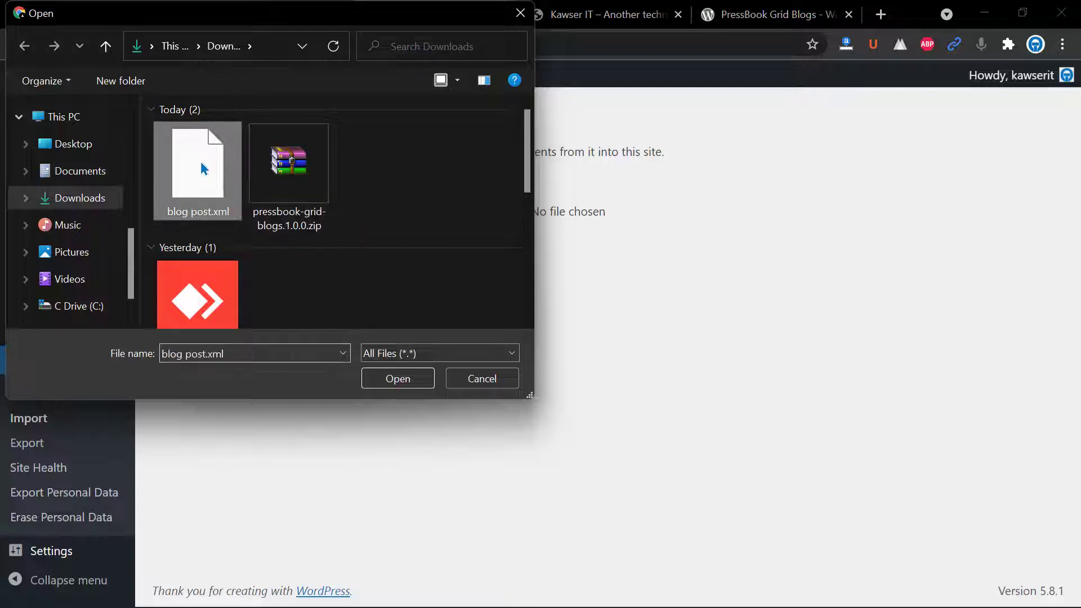
pyautogui.click(406, 379)
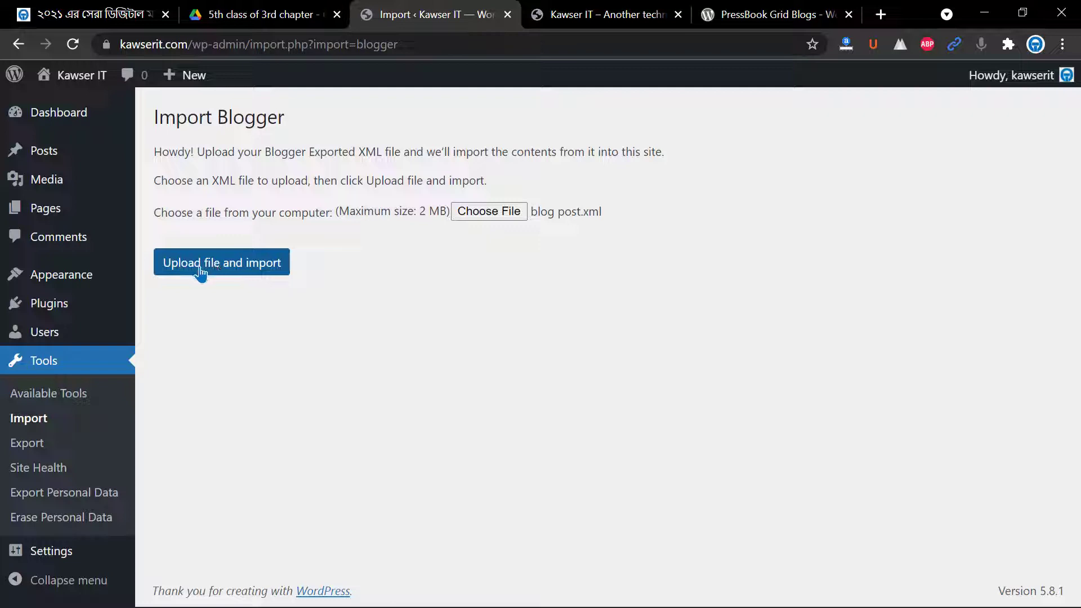
pyautogui.click(244, 274)
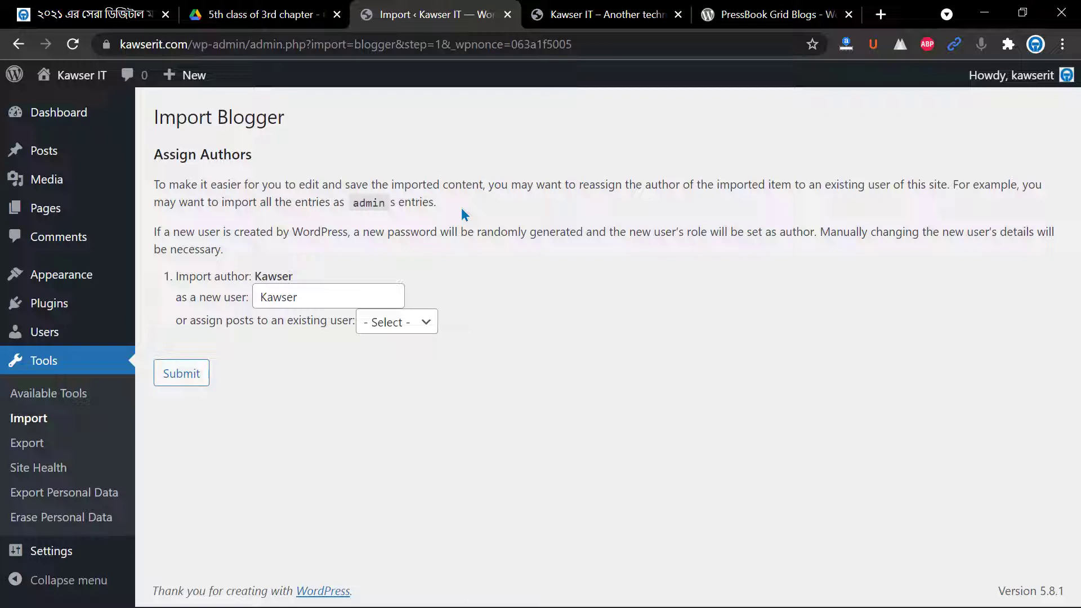
# - Assign the imported posts to the existing logged-in account, clear the new-user name, and submit the author assignment
pyautogui.click(321, 291)
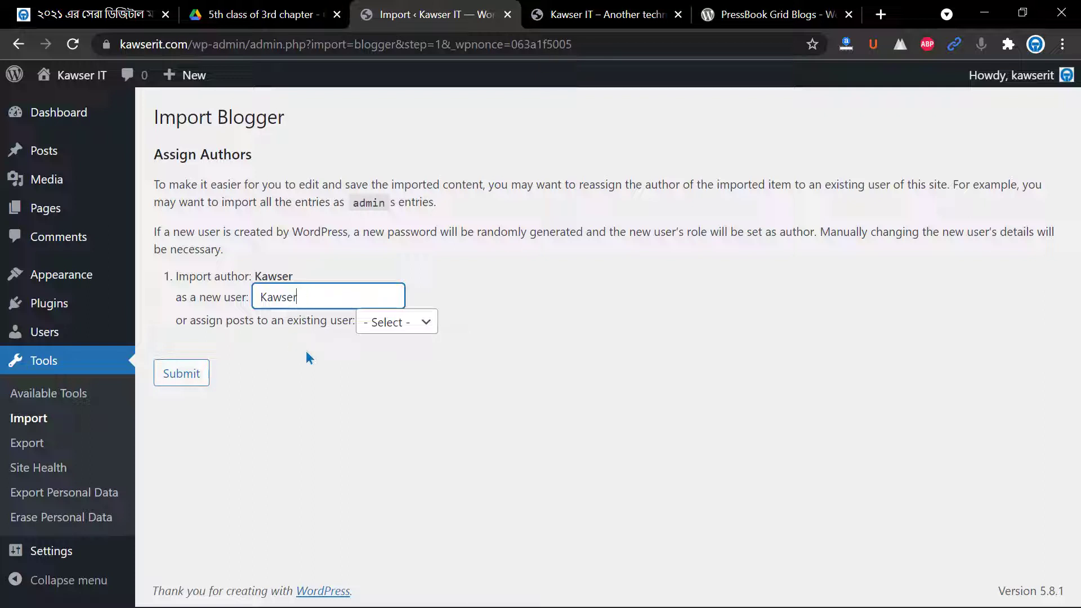
pyautogui.click(401, 322)
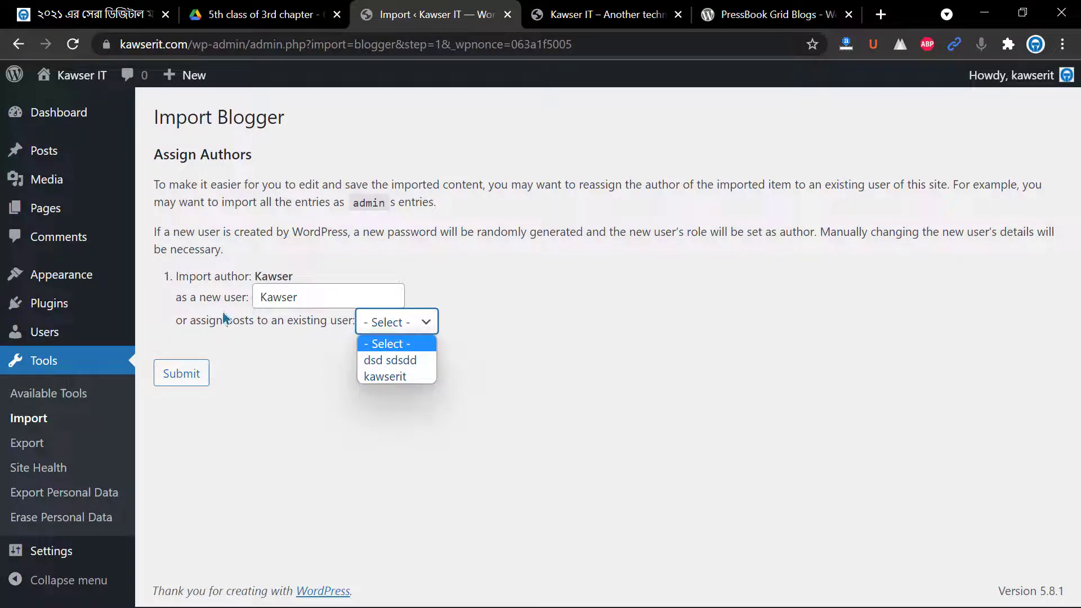
pyautogui.click(318, 298)
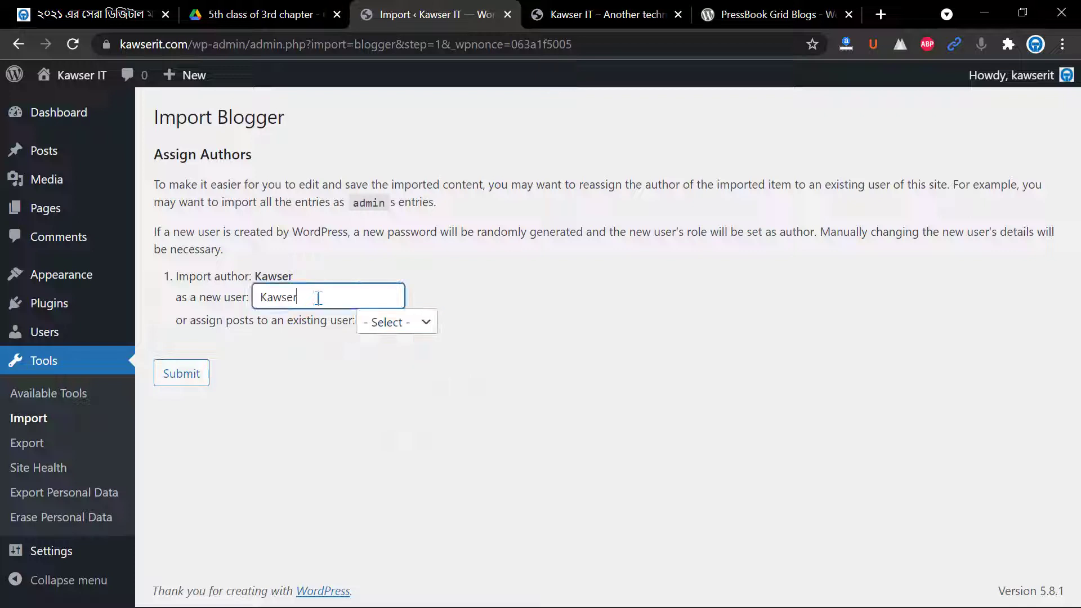
pyautogui.moveTo(298, 298); pyautogui.dragTo(242, 299)
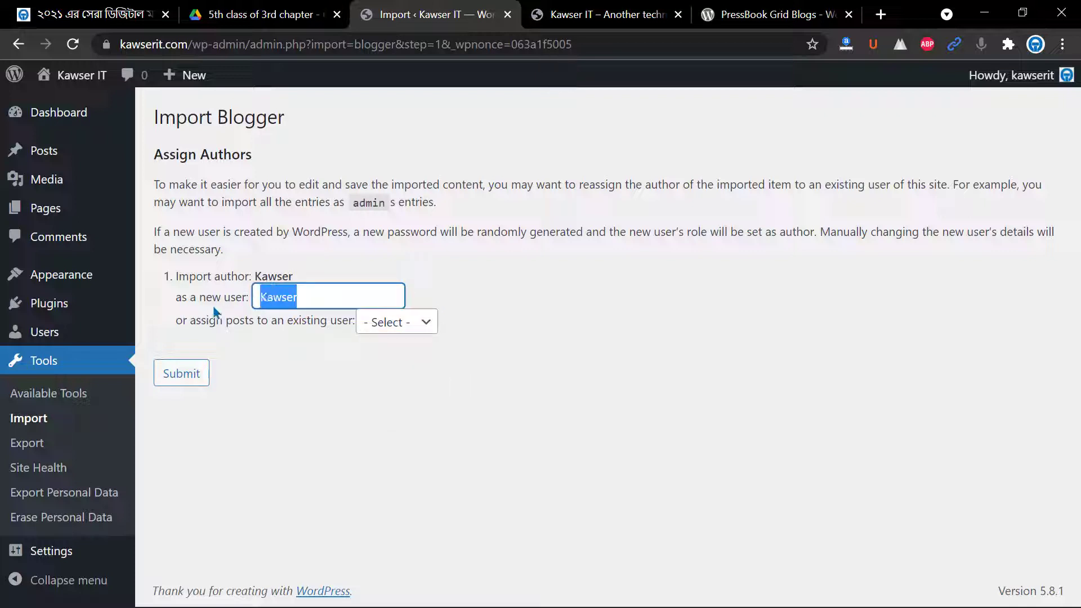
pyautogui.click(306, 297)
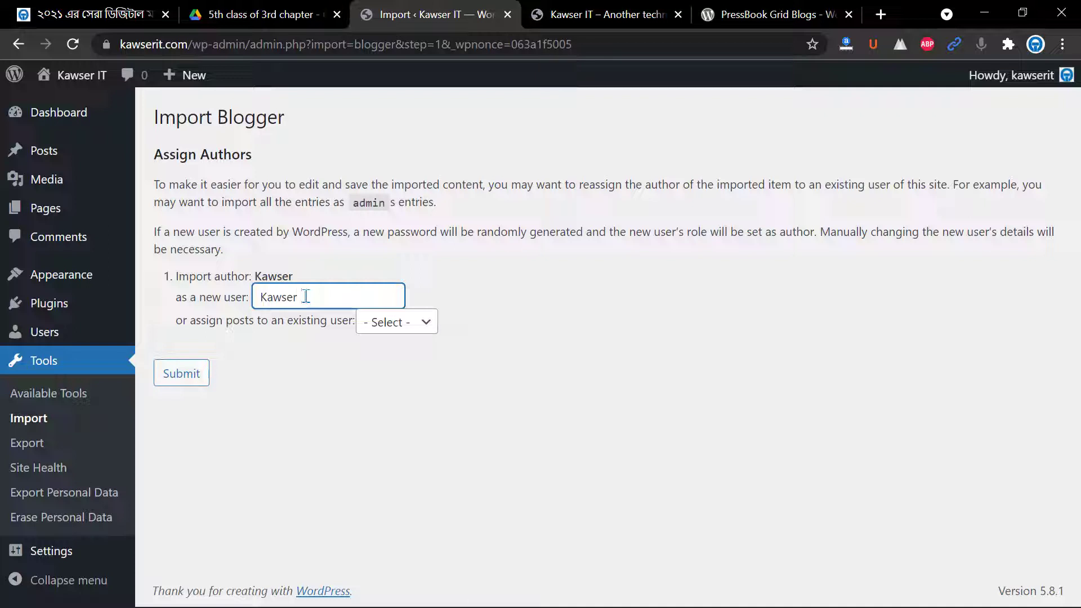
pyautogui.click(404, 322)
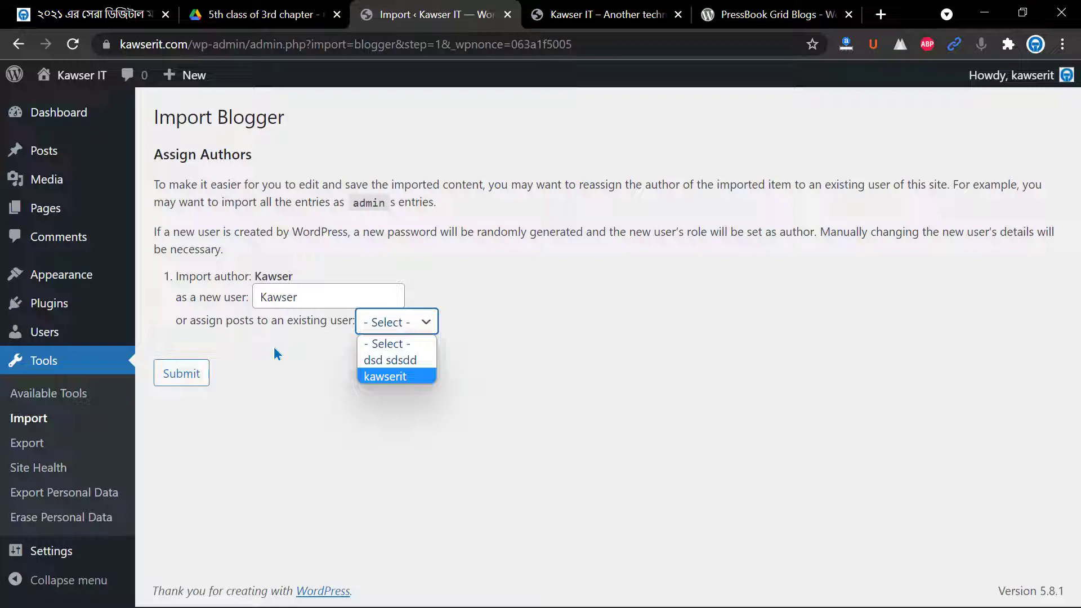
pyautogui.click(382, 377)
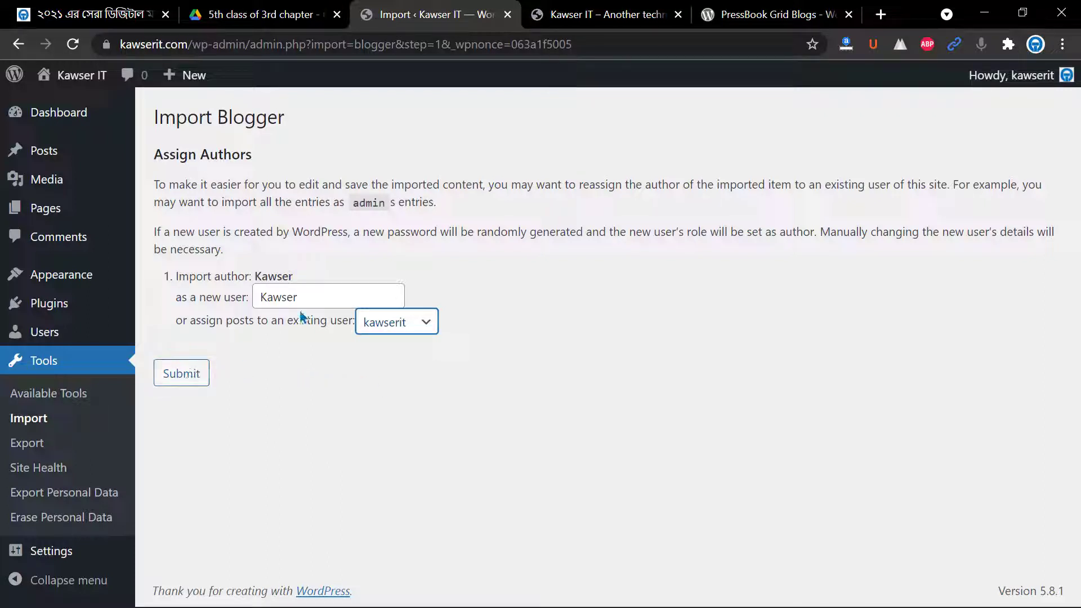
pyautogui.moveTo(303, 297); pyautogui.dragTo(240, 300)
pyautogui.press('BackSpace')
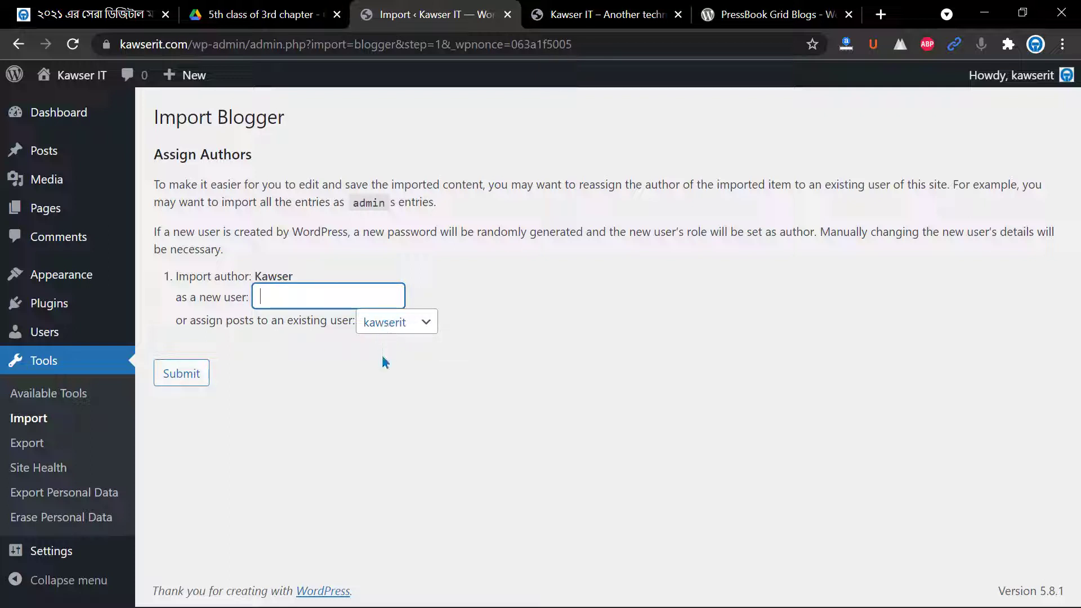
pyautogui.click(181, 374)
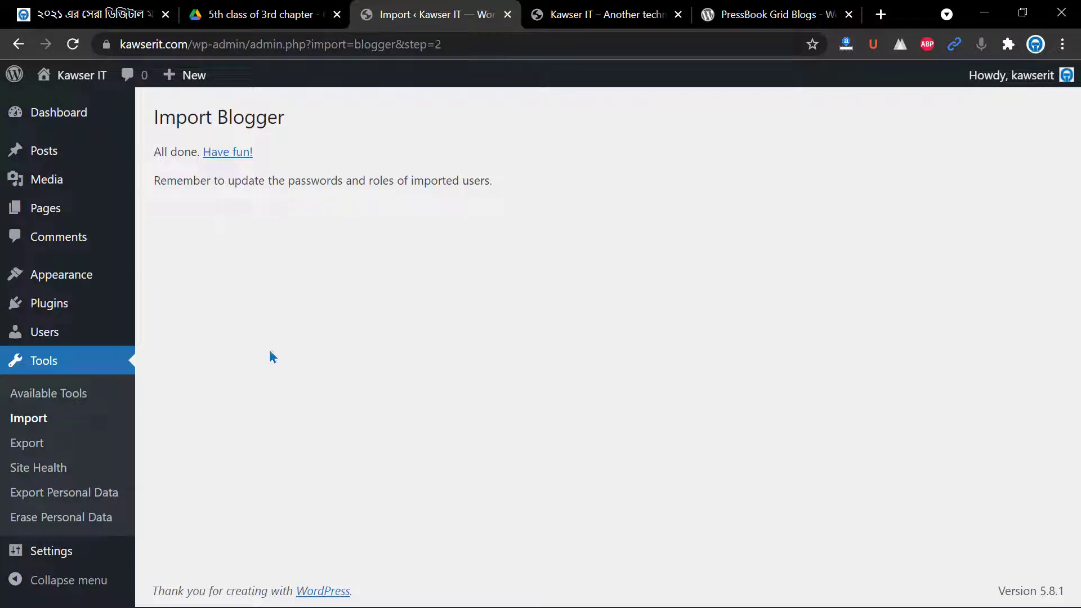
# - Open the list of all posts and review the imported blog posts down to the end of the list
pyautogui.moveTo(65, 152)
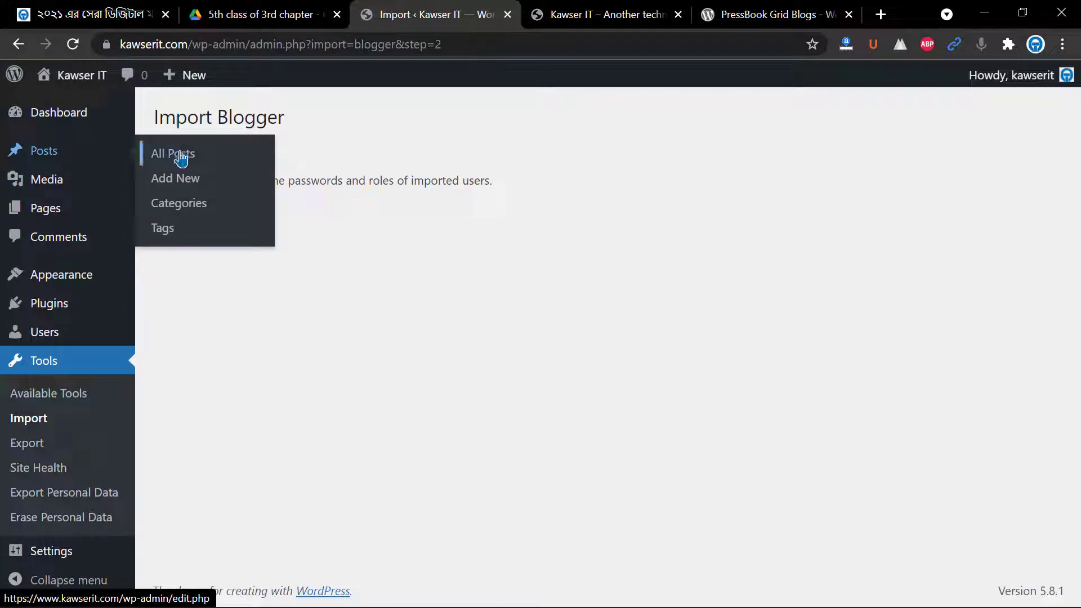
pyautogui.click(253, 161)
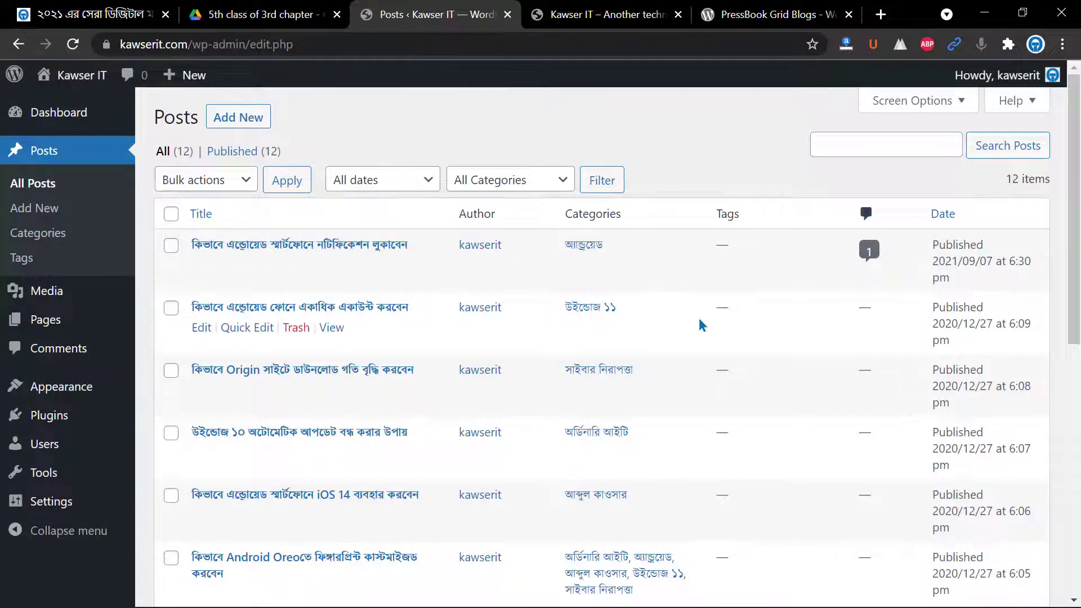
pyautogui.scroll(-7, 693, 324)
pyautogui.scroll(-2, 557, 379)
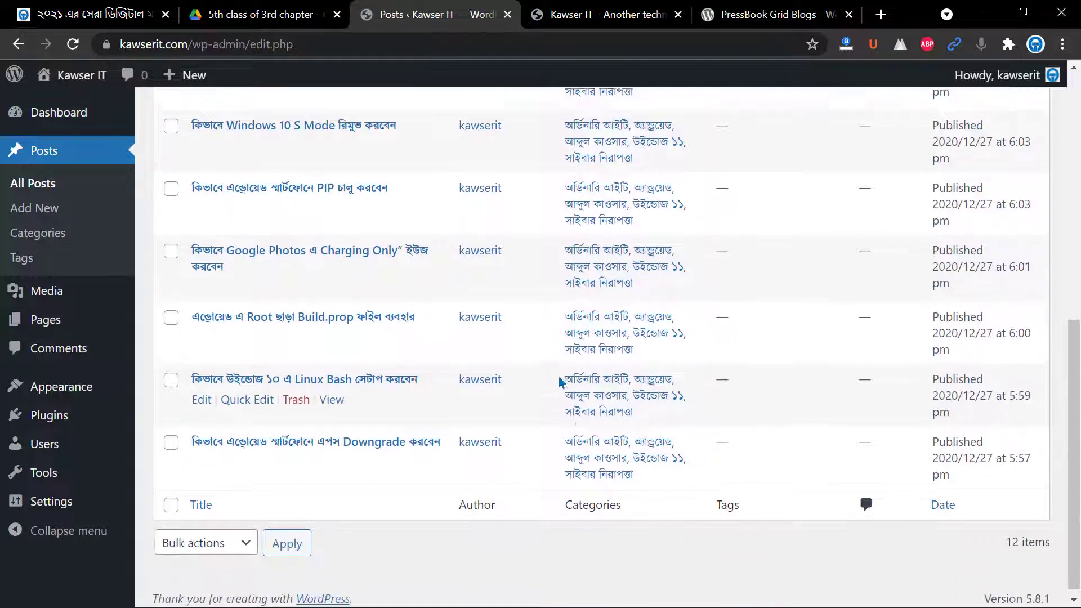
# - Review the full list of imported posts again, checking their titles, authors, categories and dates from start to end
pyautogui.scroll(9, 512, 387)
pyautogui.moveTo(513, 387)
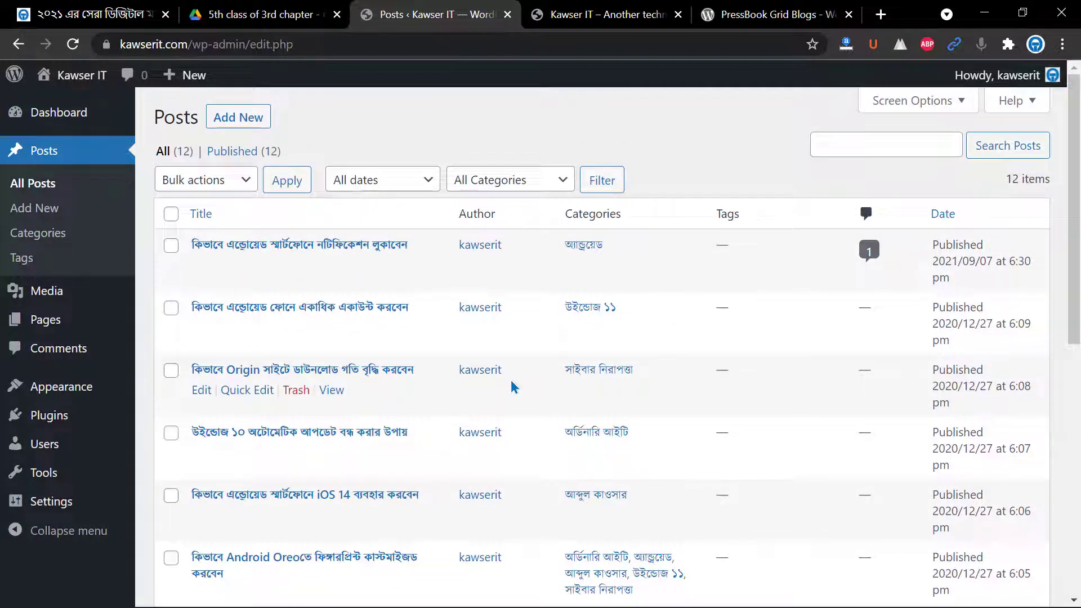
pyautogui.scroll(-9, 513, 387)
pyautogui.scroll(9, 514, 387)
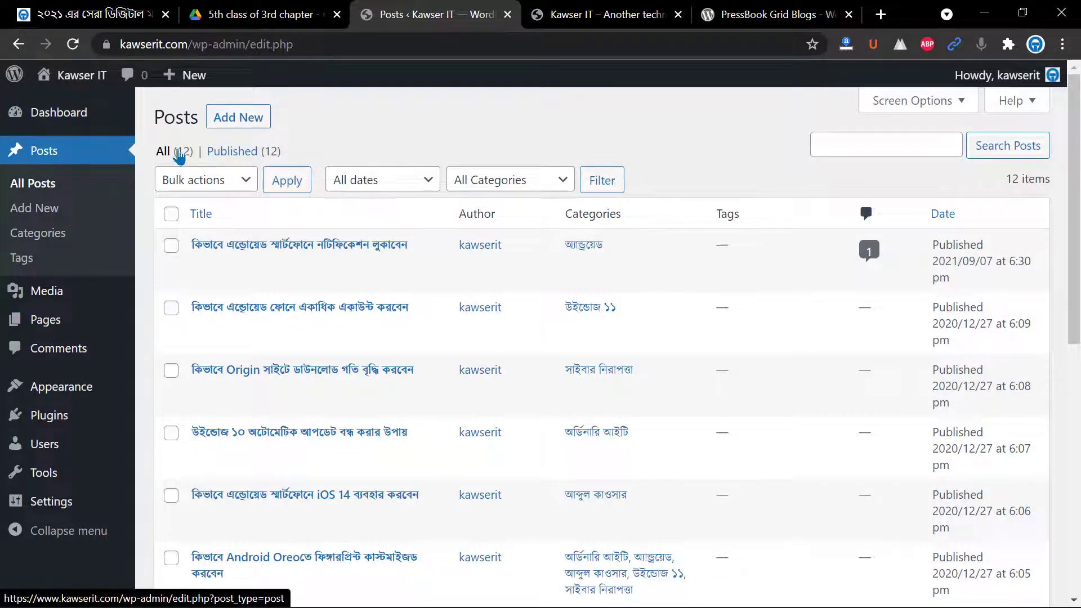
pyautogui.scroll(-9, 453, 271)
pyautogui.scroll(1, 538, 361)
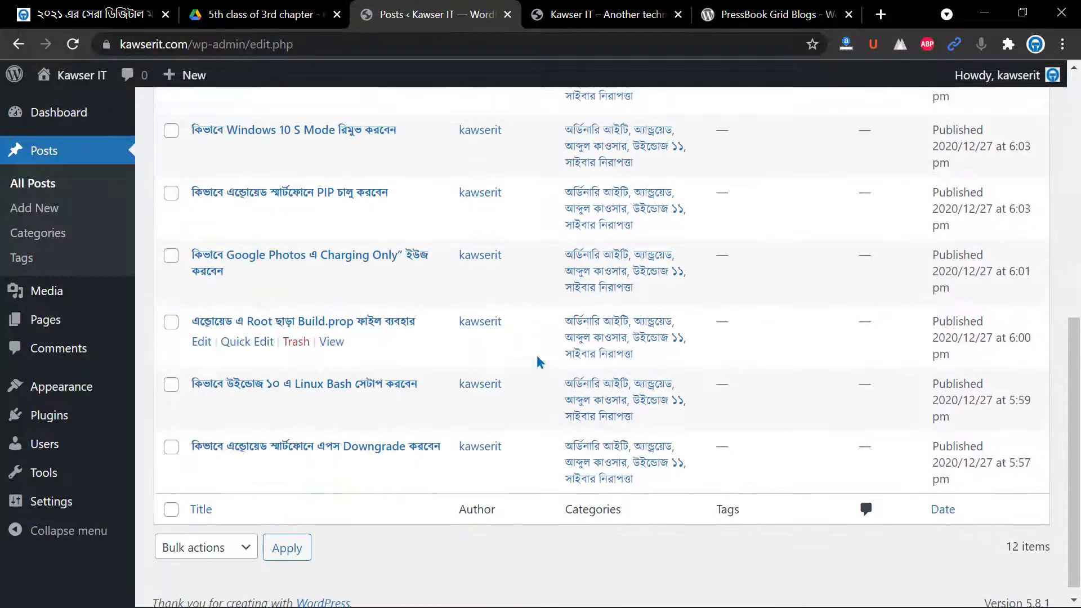
pyautogui.scroll(9, 538, 361)
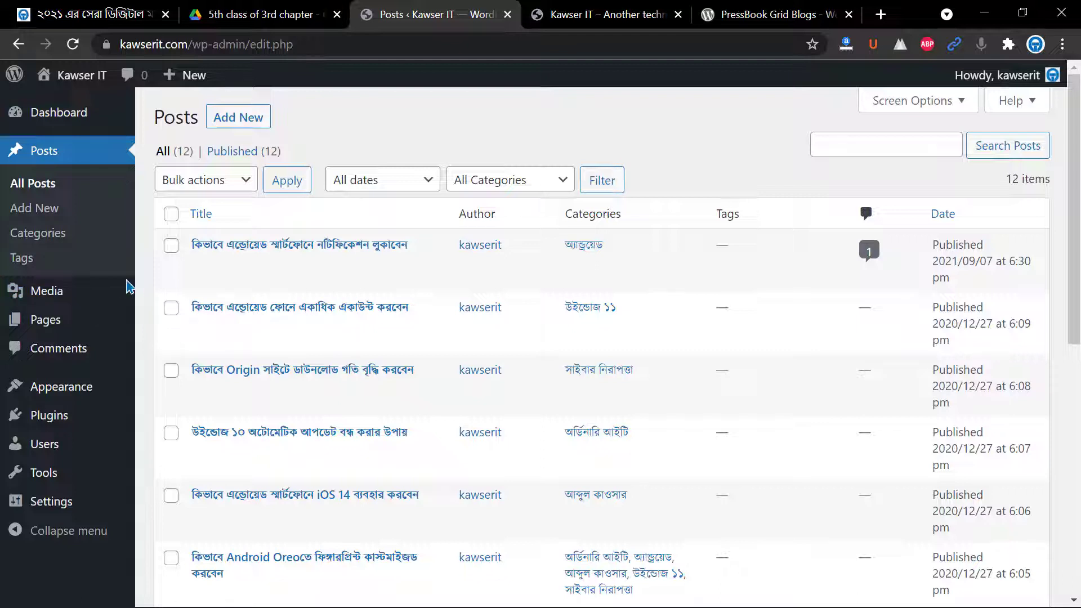
# - Open the Media Library and look through all the images brought in with the imported posts
pyautogui.moveTo(76, 291)
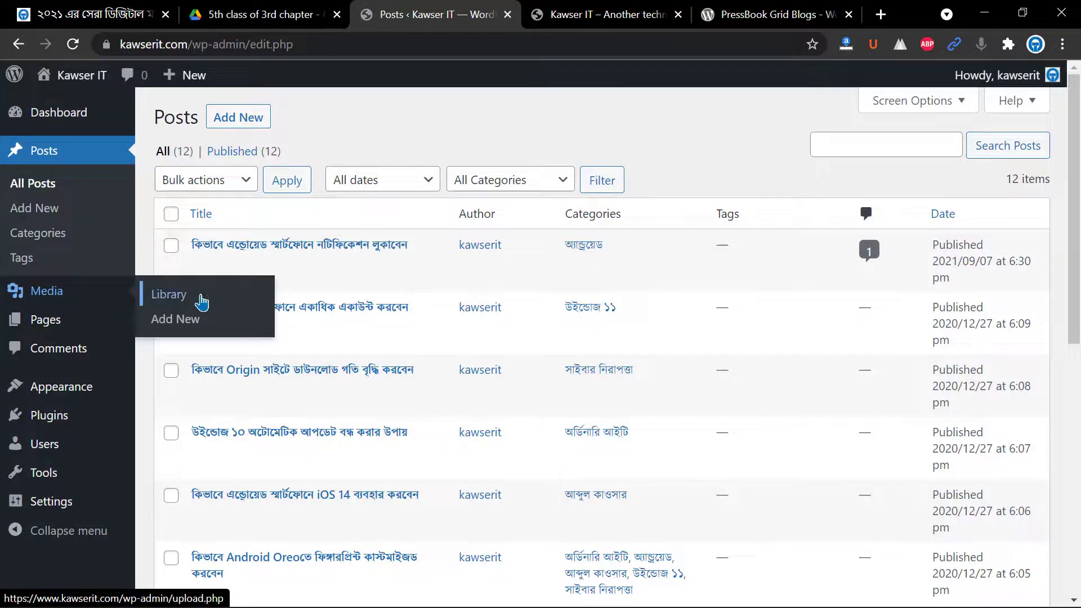
pyautogui.click(201, 302)
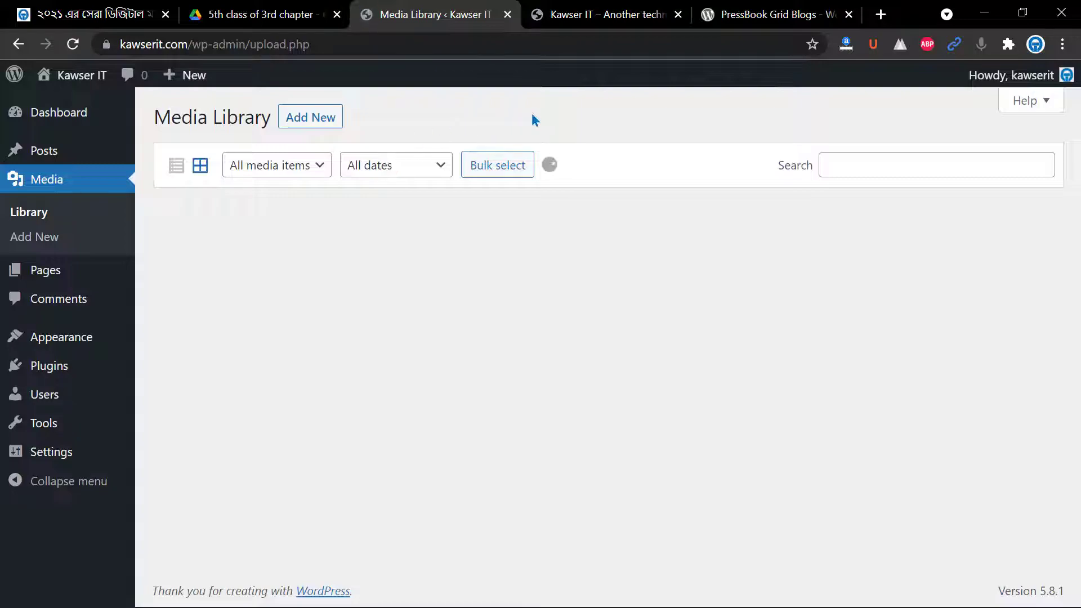
pyautogui.scroll(-7, 670, 225)
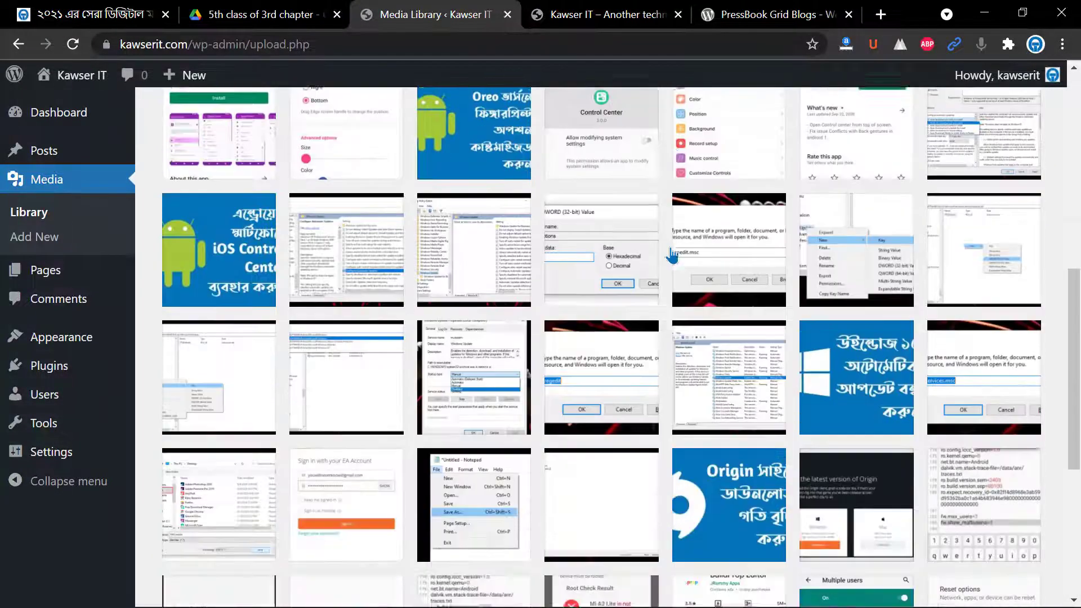
pyautogui.scroll(-7, 671, 255)
pyautogui.scroll(6, 607, 411)
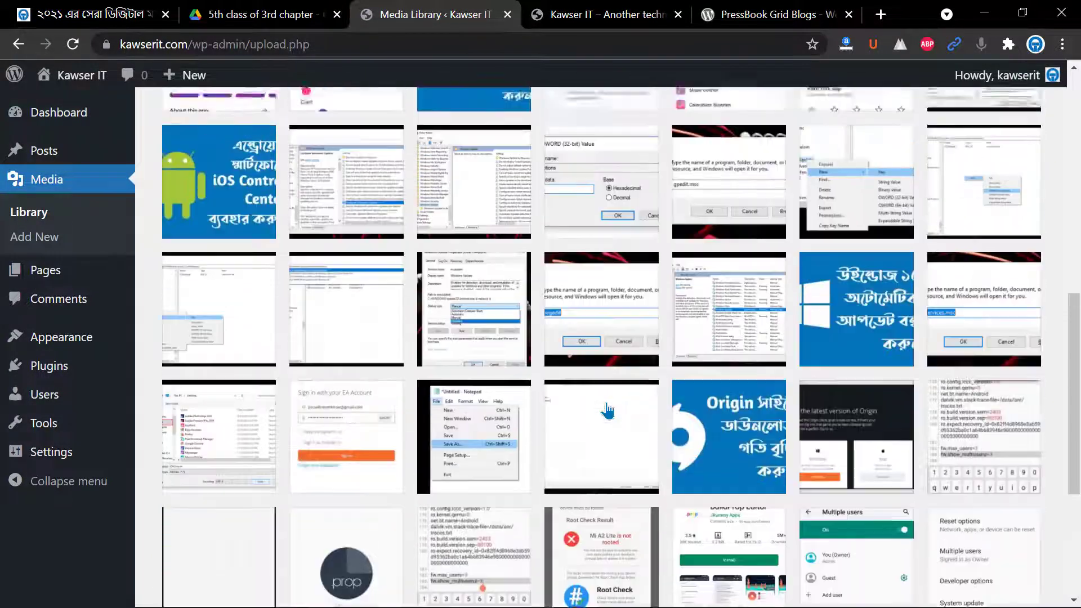
pyautogui.scroll(5, 607, 411)
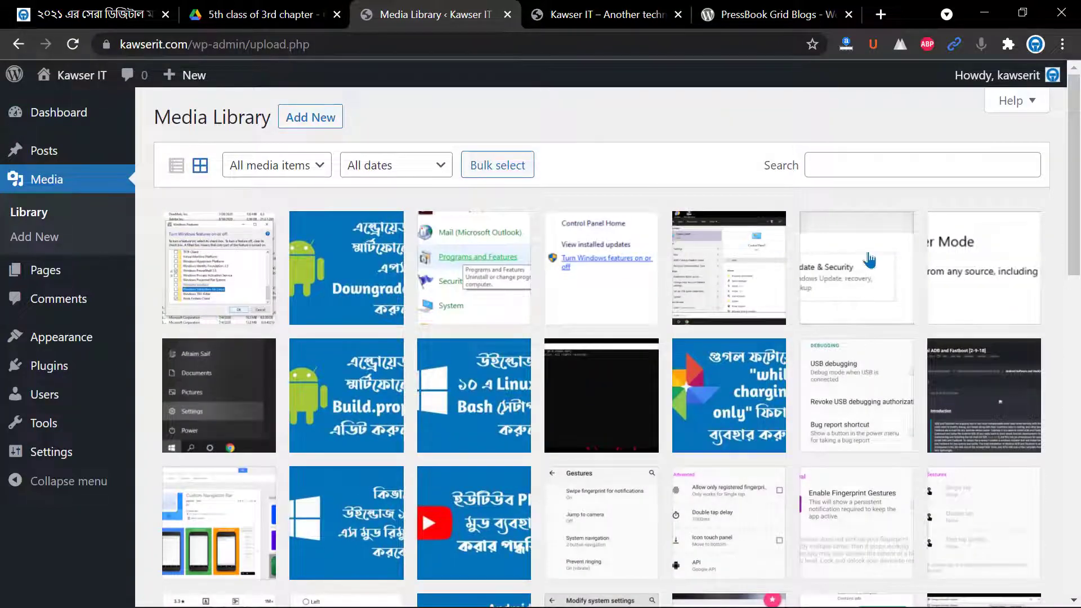
pyautogui.scroll(-8, 870, 260)
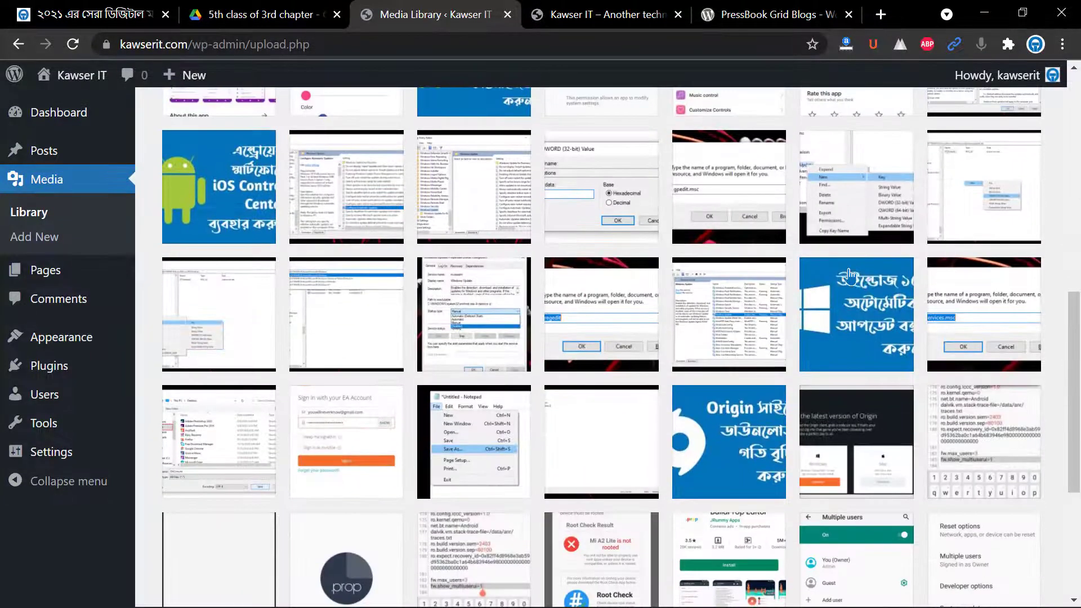
pyautogui.scroll(-5, 850, 274)
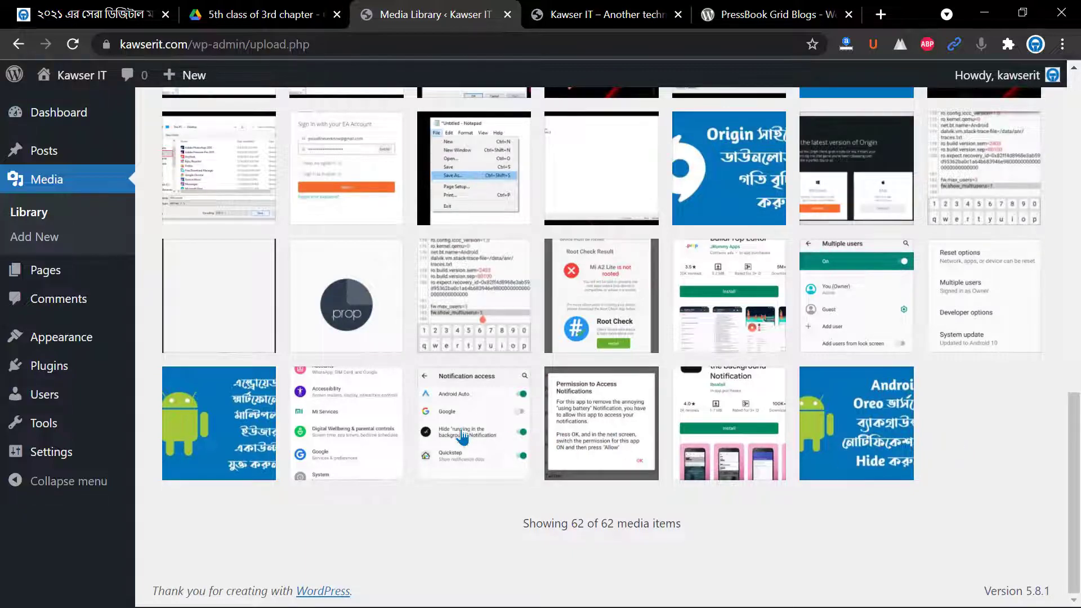
pyautogui.scroll(2, 462, 438)
pyautogui.scroll(15, 462, 437)
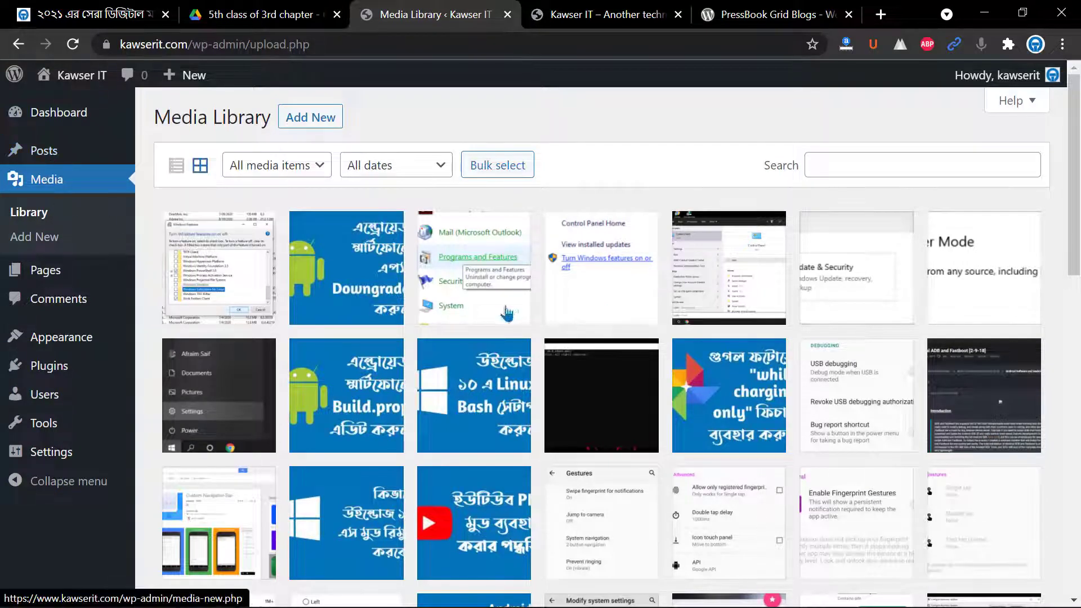
pyautogui.scroll(-15, 613, 346)
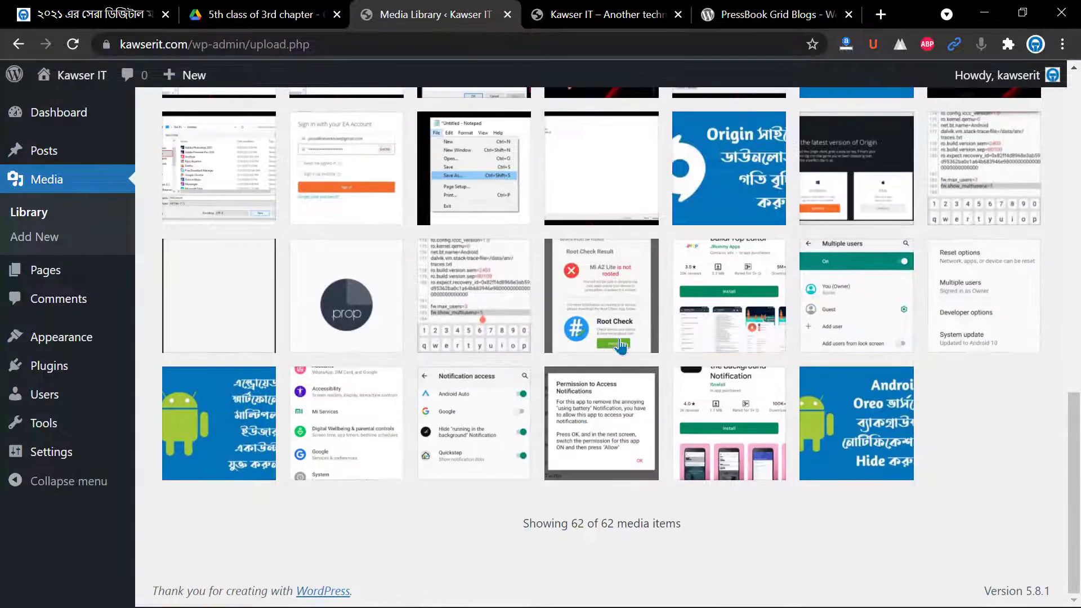
pyautogui.scroll(15, 621, 346)
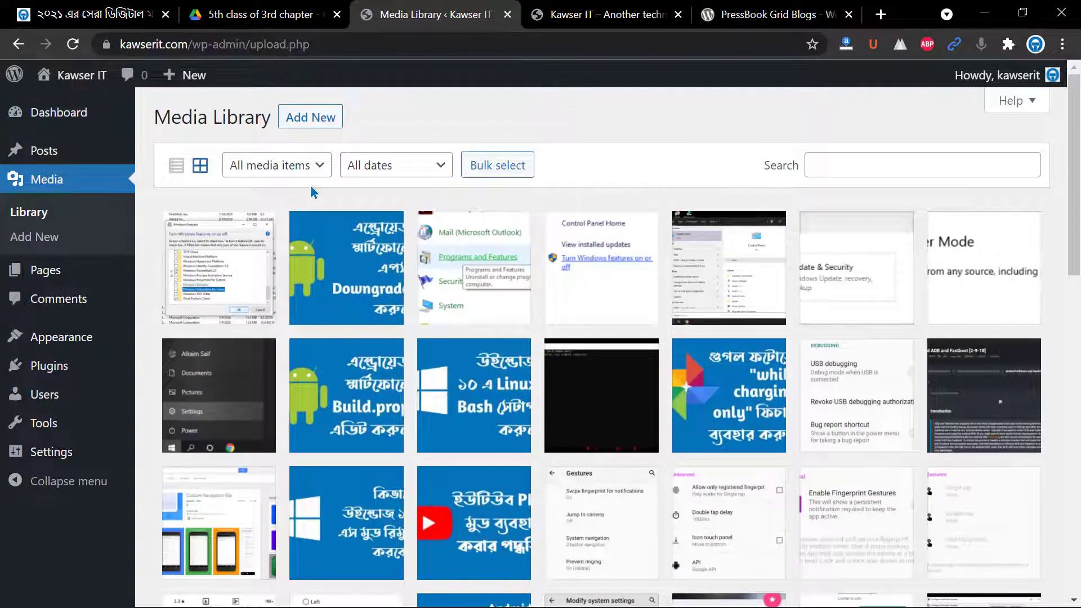
# - Switch to the live Kawser IT homepage, reload it, and look through the imported posts down to the footer
pyautogui.click(604, 8)
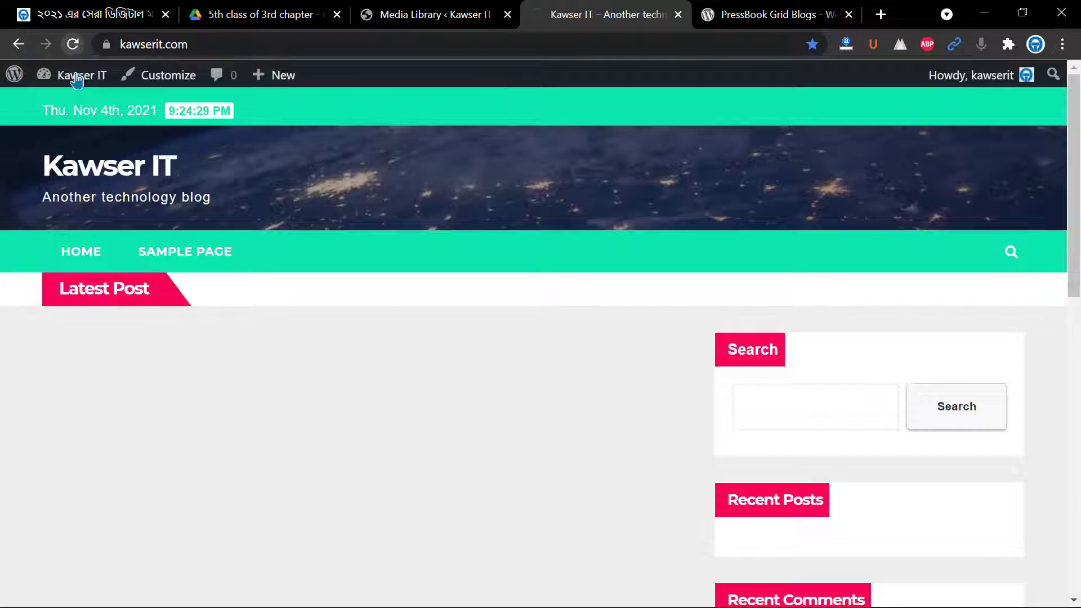
pyautogui.scroll(-15, 17, 234)
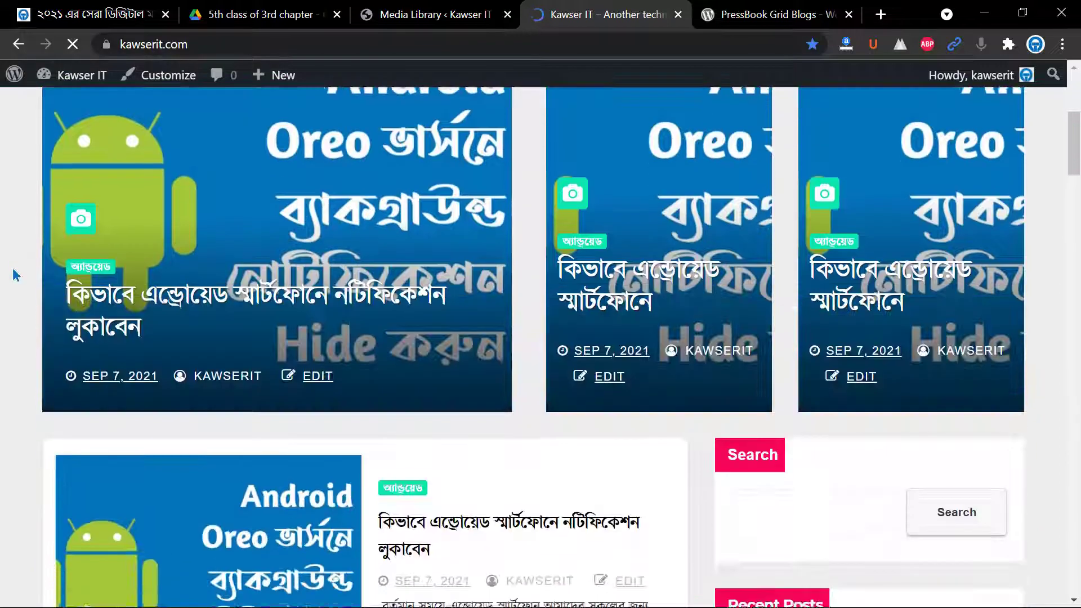
pyautogui.scroll(-10, 16, 275)
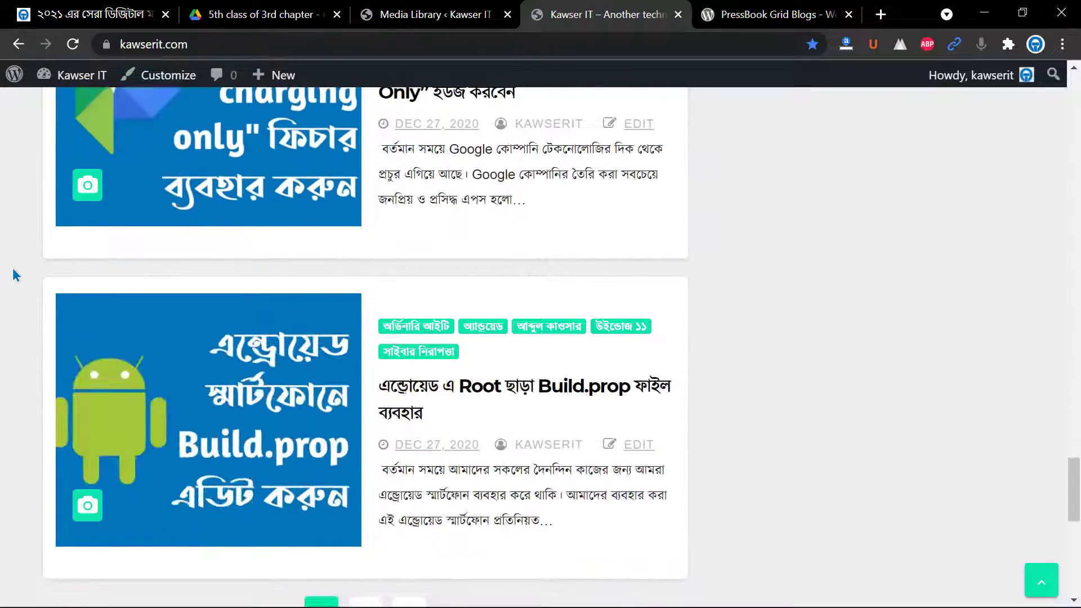
pyautogui.scroll(-10, 16, 275)
pyautogui.scroll(3, 16, 276)
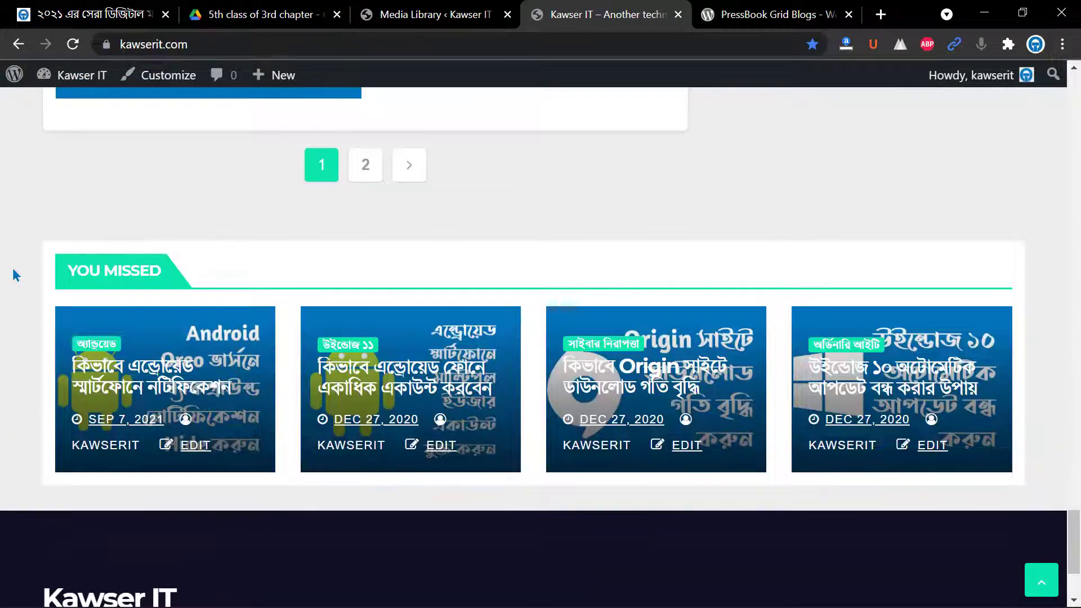
pyautogui.scroll(-3, 16, 283)
pyautogui.scroll(15, 16, 288)
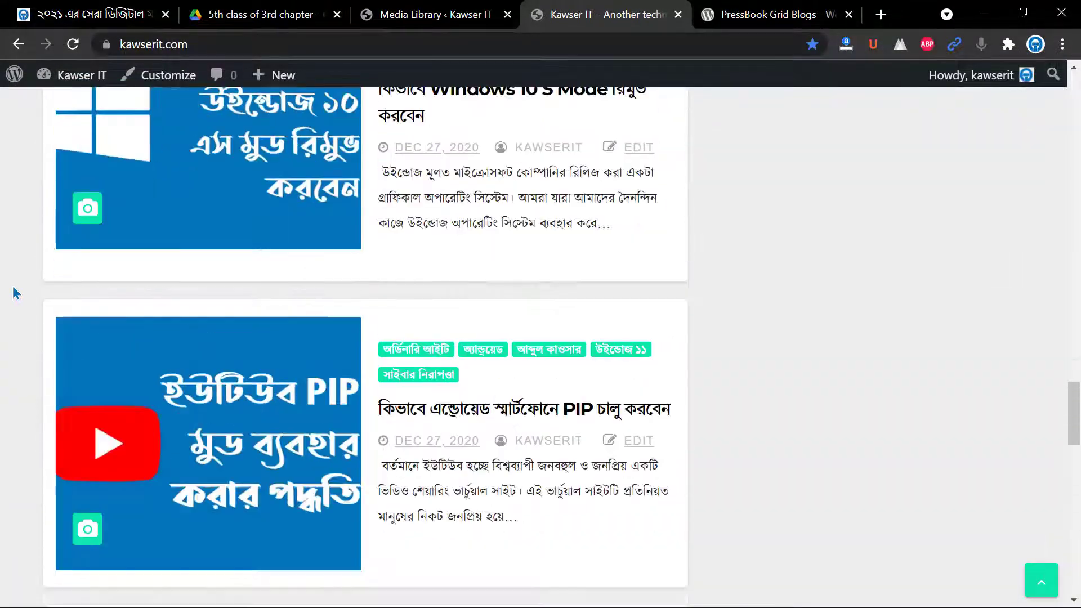
pyautogui.scroll(15, 16, 292)
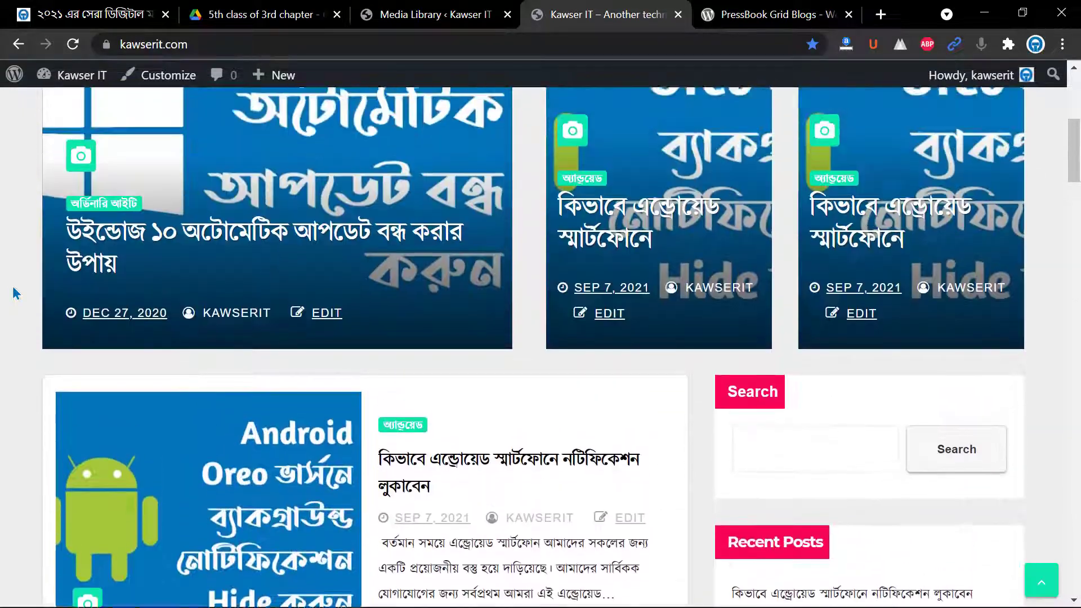
pyautogui.scroll(1, 16, 293)
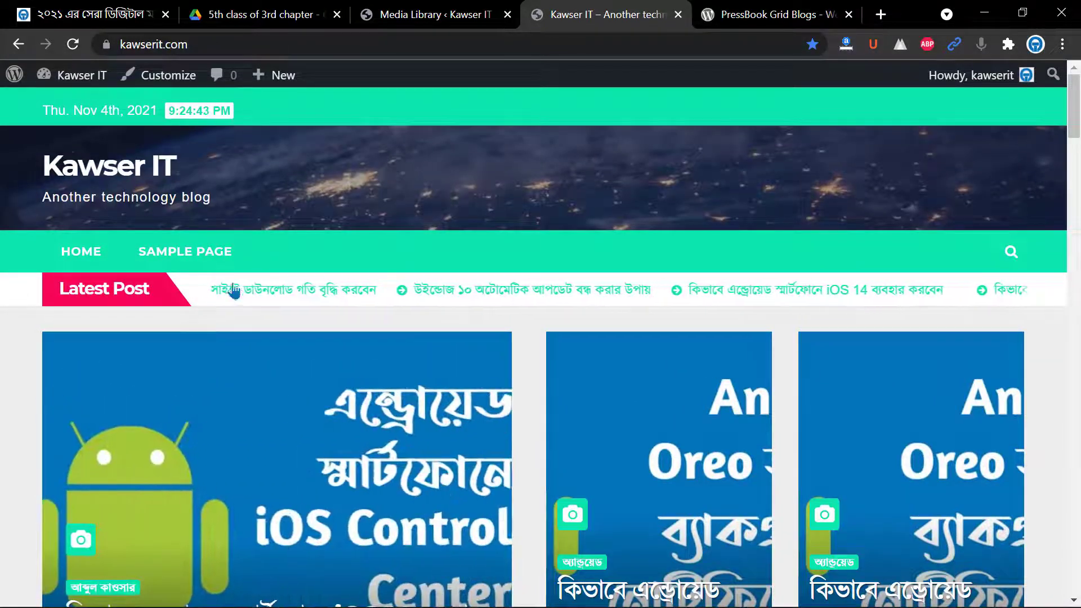
# - Examine the homepage's post listing, the sidebar's Categories section, and the category labels on the individual posts
pyautogui.scroll(-10, 5, 225)
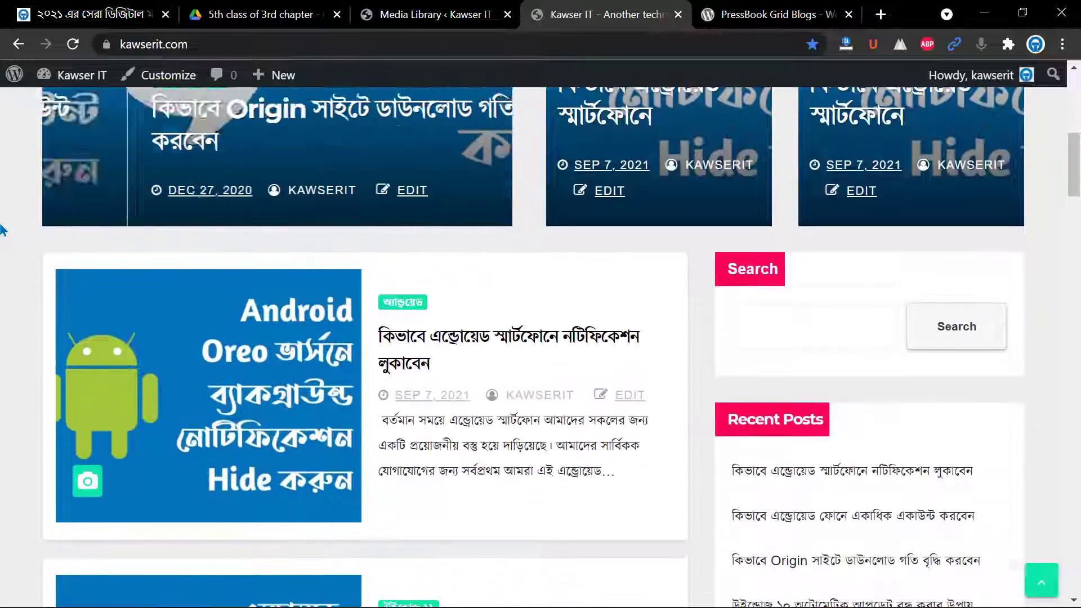
pyautogui.scroll(-15, 3, 230)
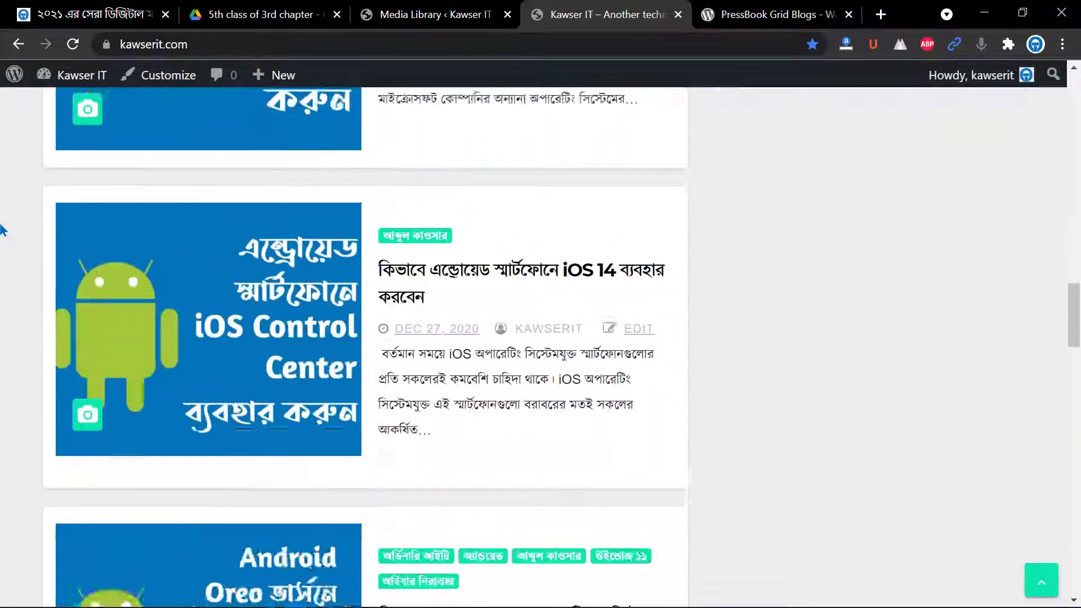
pyautogui.scroll(10, 2, 230)
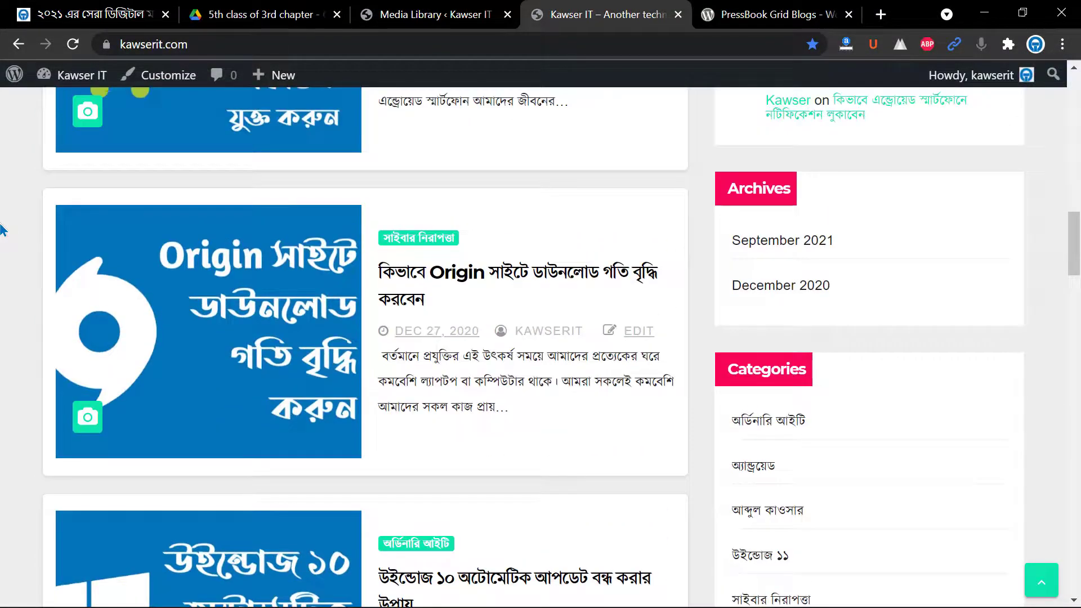
pyautogui.scroll(-3, 2, 229)
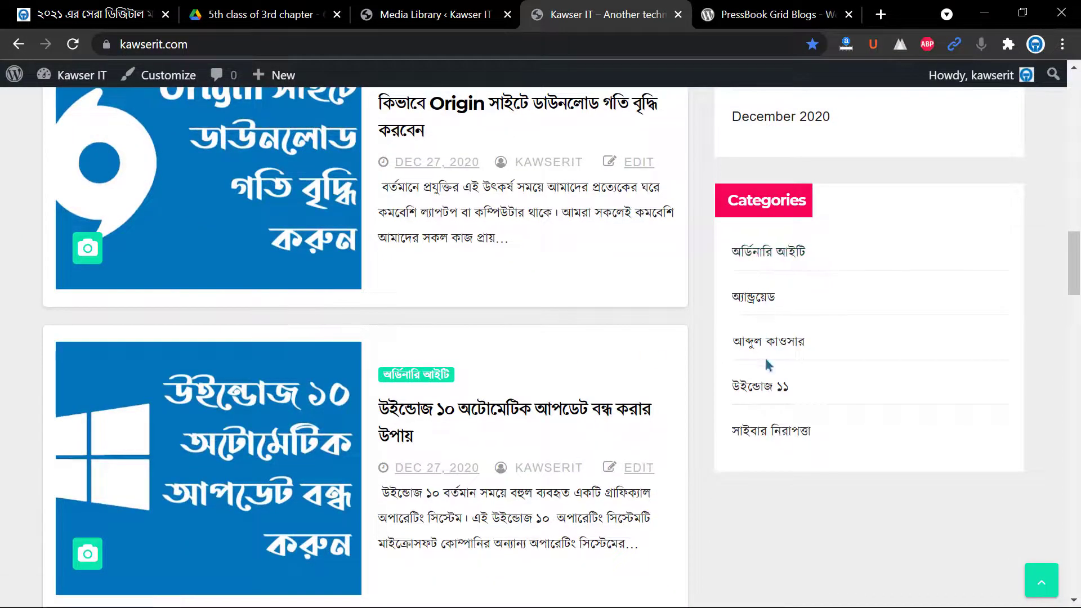
pyautogui.scroll(-13, 611, 413)
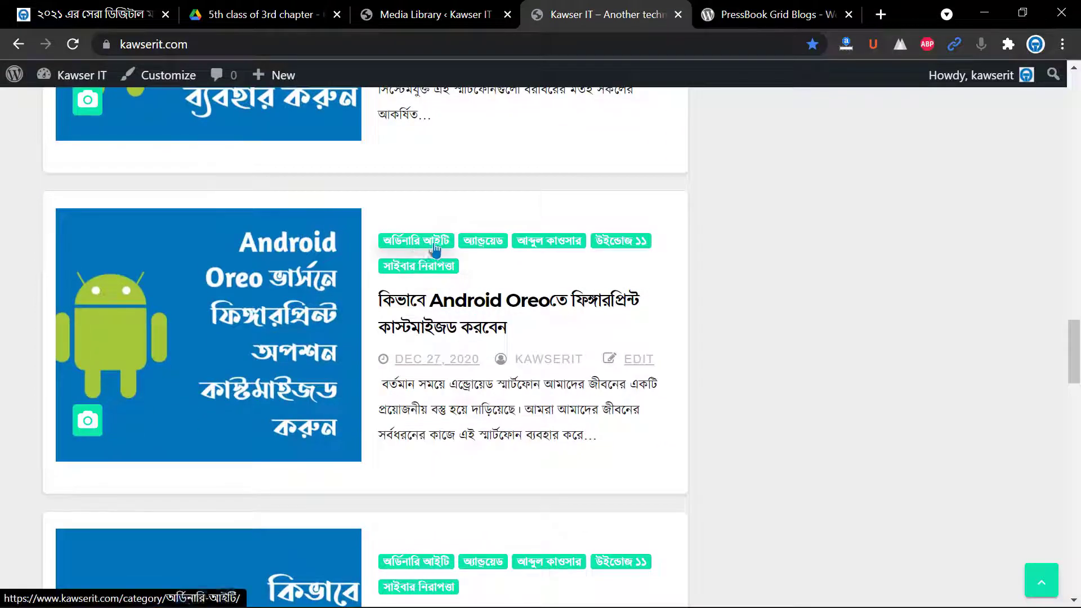
pyautogui.scroll(-15, 512, 260)
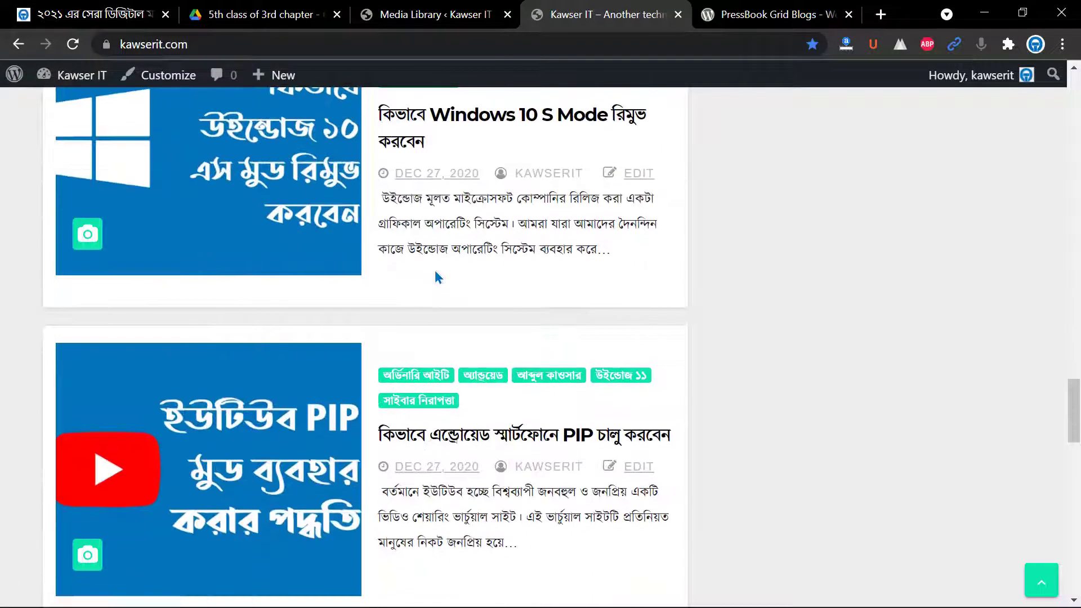
pyautogui.scroll(-15, 438, 276)
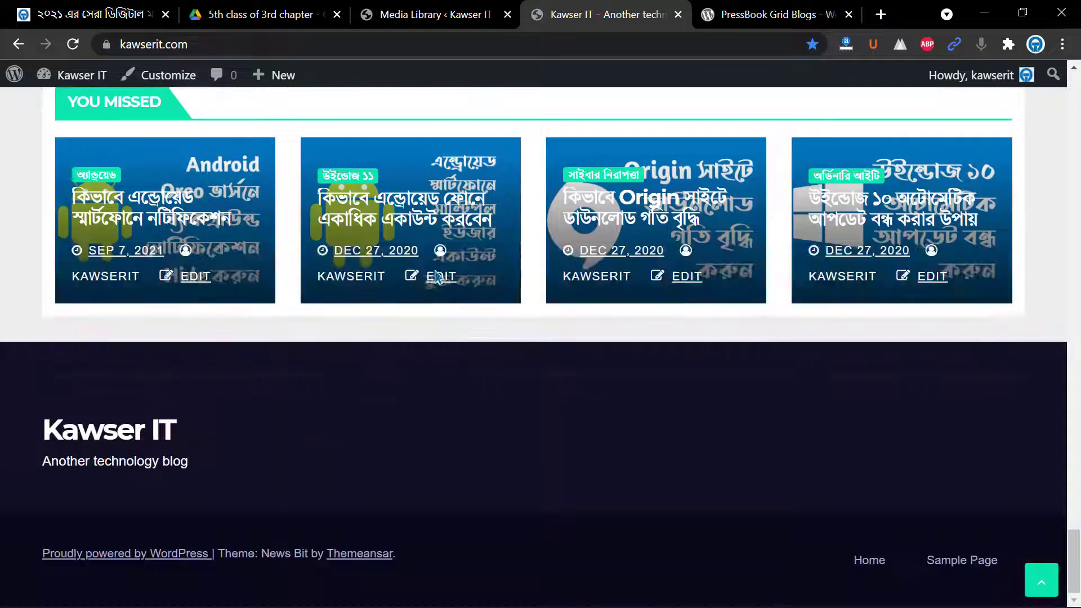
pyautogui.scroll(8, 73, 365)
pyautogui.scroll(20, 4, 356)
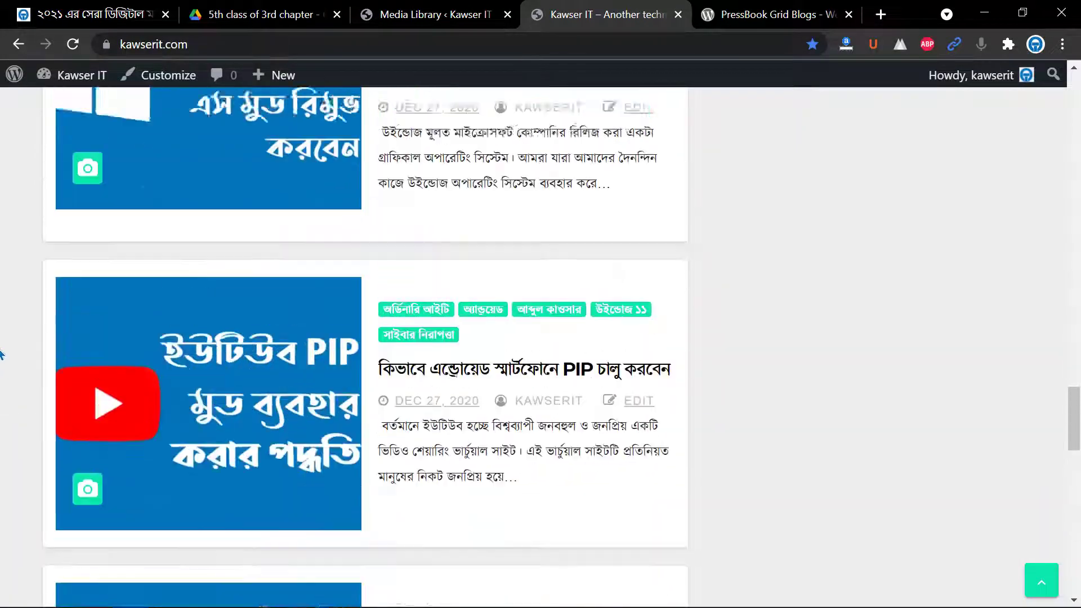
pyautogui.scroll(15, 1, 350)
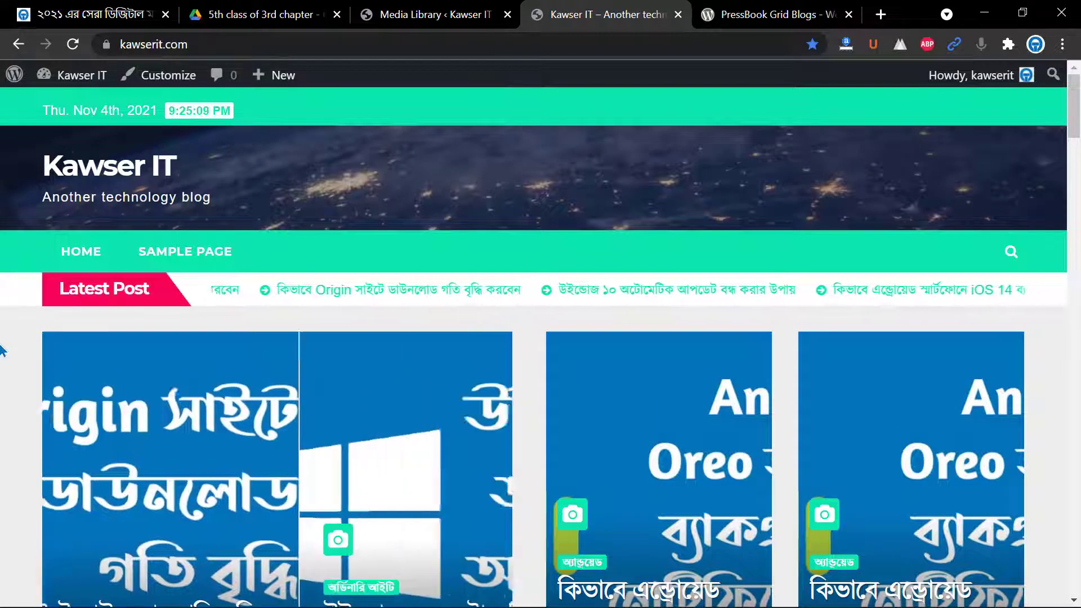
pyautogui.scroll(-5, 22, 328)
pyautogui.scroll(-7, 21, 328)
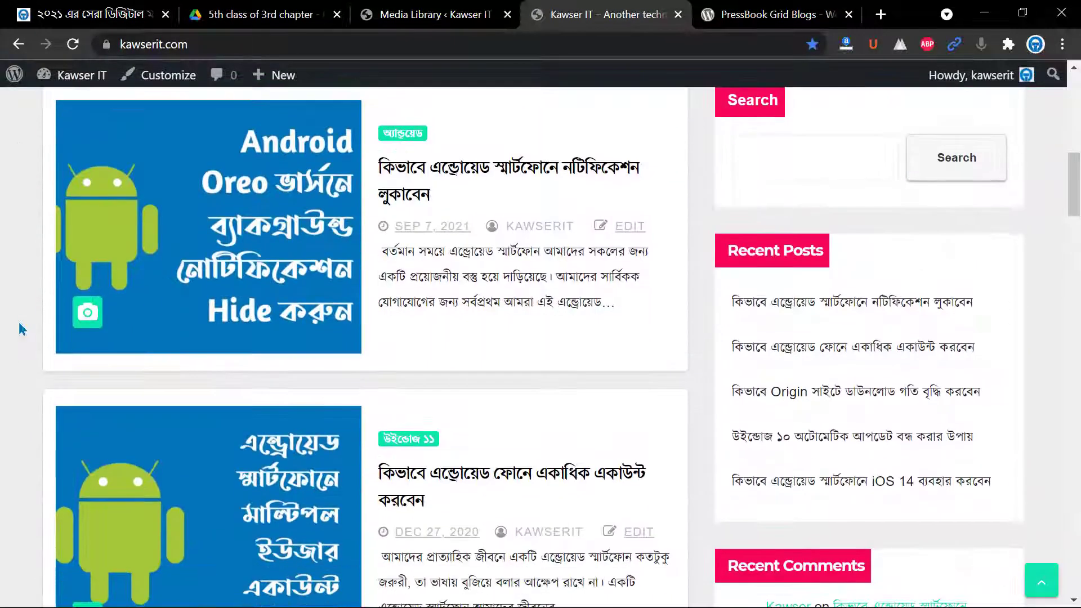
pyautogui.scroll(12, 21, 328)
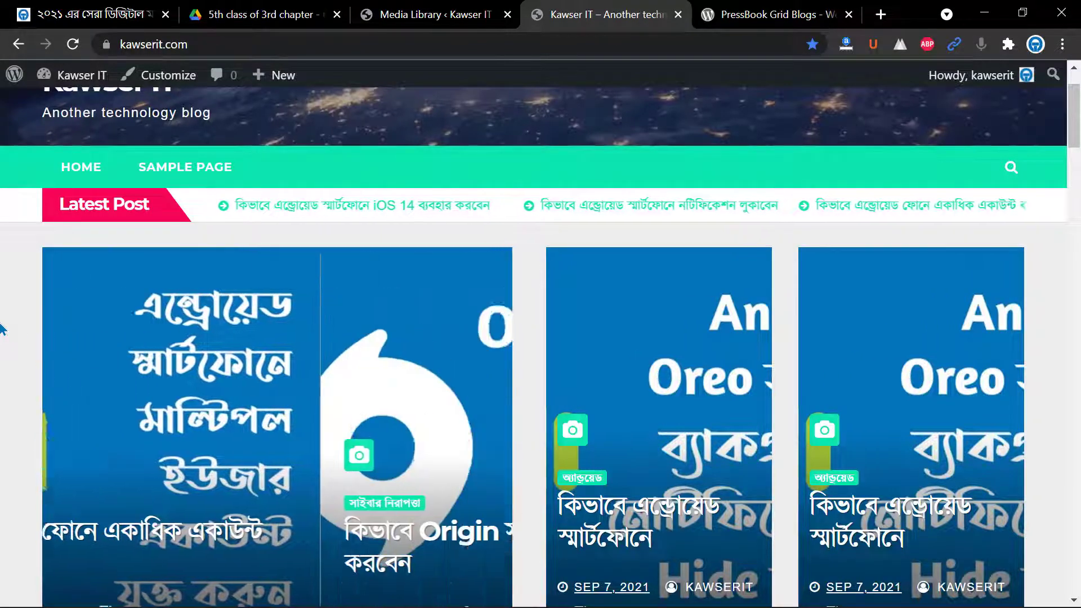
pyautogui.scroll(-8, 19, 325)
pyautogui.scroll(-2, 1, 328)
pyautogui.scroll(11, 1, 328)
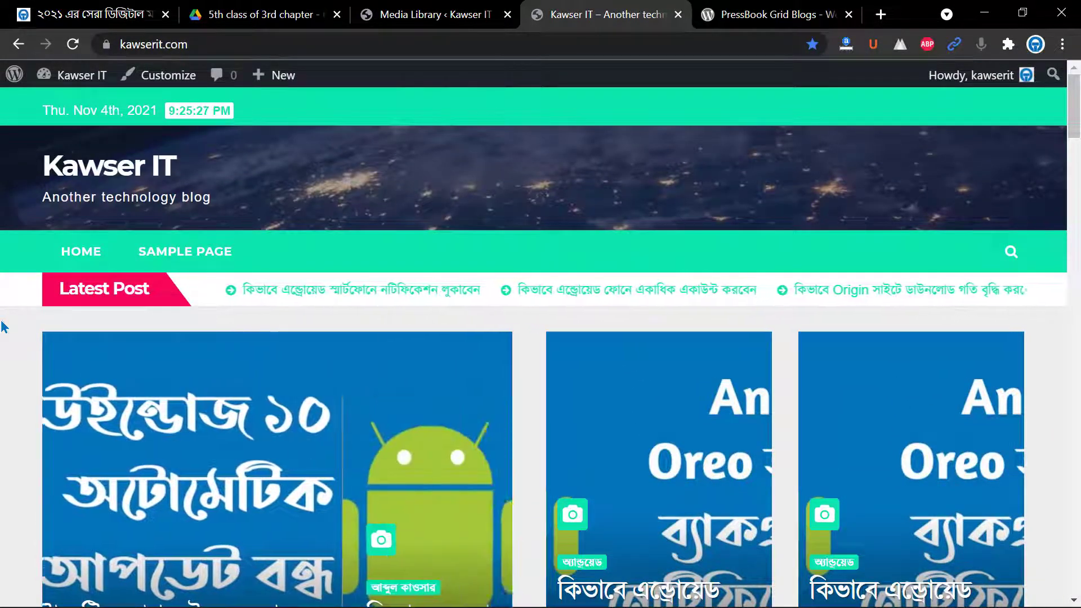
# - Switch to the ordinaryit.com digital marketing course page and find chapter 4 on creating a WordPress website
pyautogui.click(97, 5)
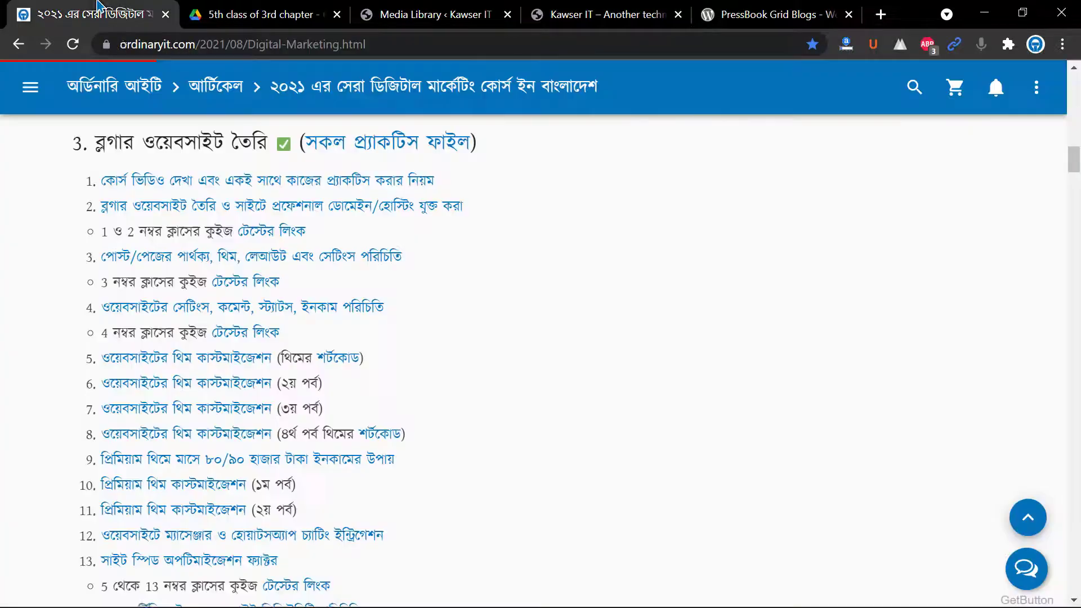
pyautogui.scroll(-10, 48, 262)
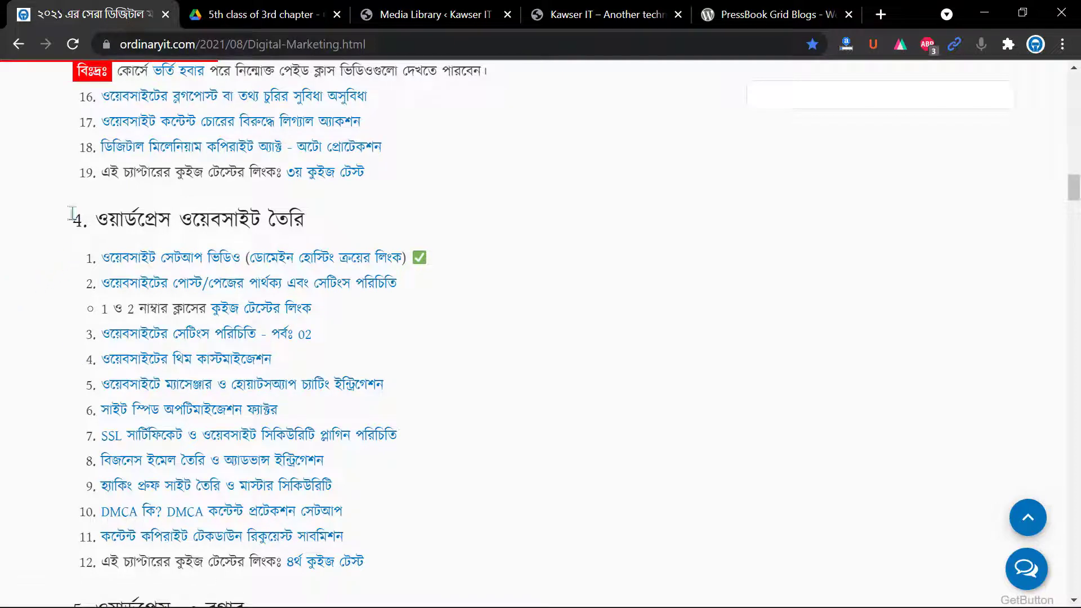
# - Return to the live Kawser IT homepage and review its layout from the header through the post listing to the You Missed section and footer
pyautogui.click(437, 14)
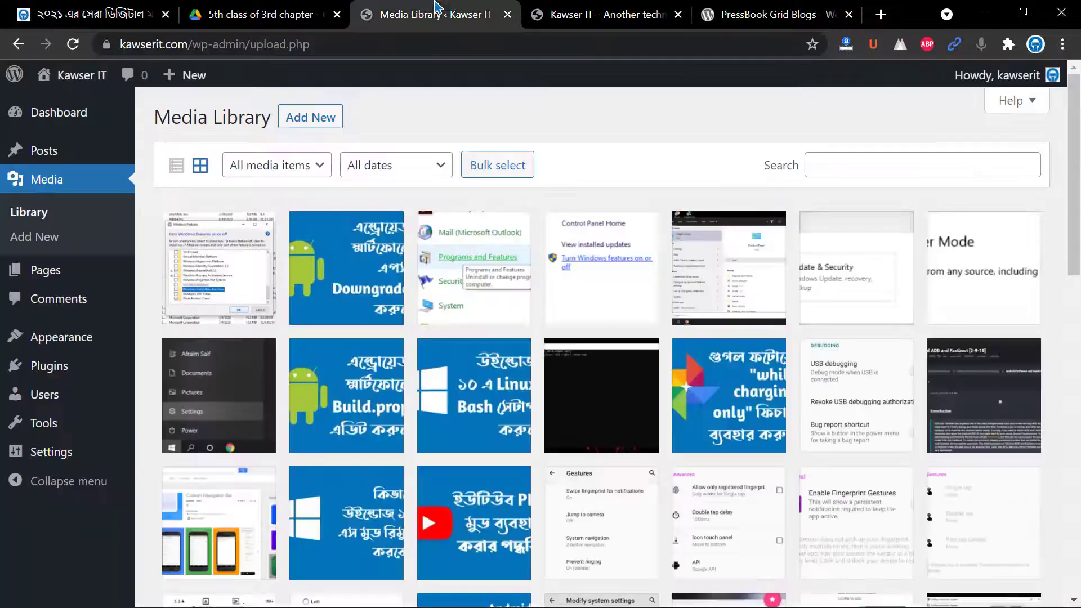
pyautogui.click(599, 14)
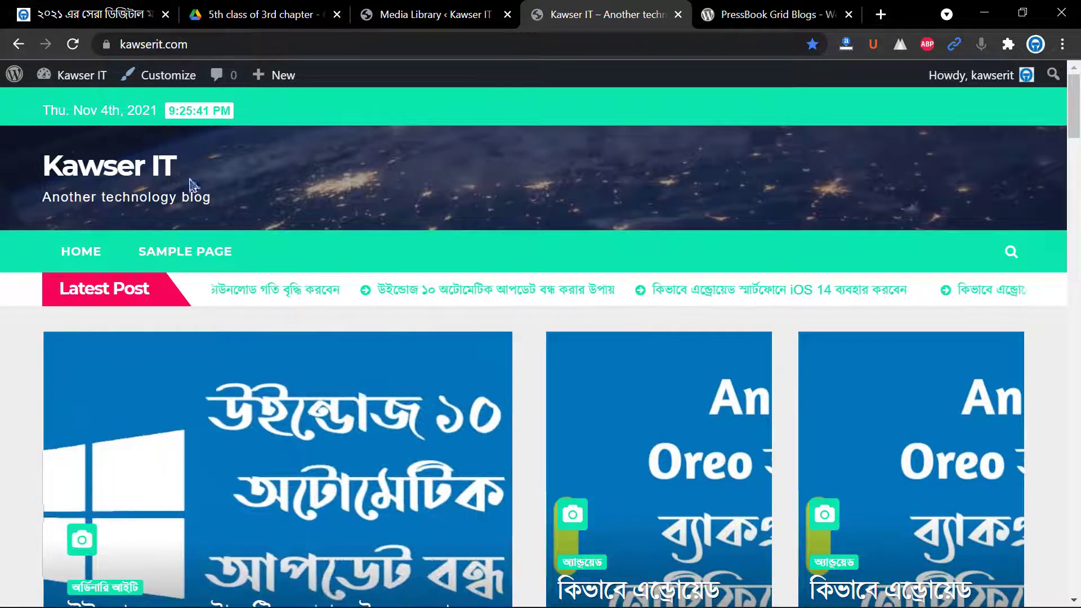
pyautogui.scroll(-5, 3, 315)
pyautogui.scroll(-3, 3, 315)
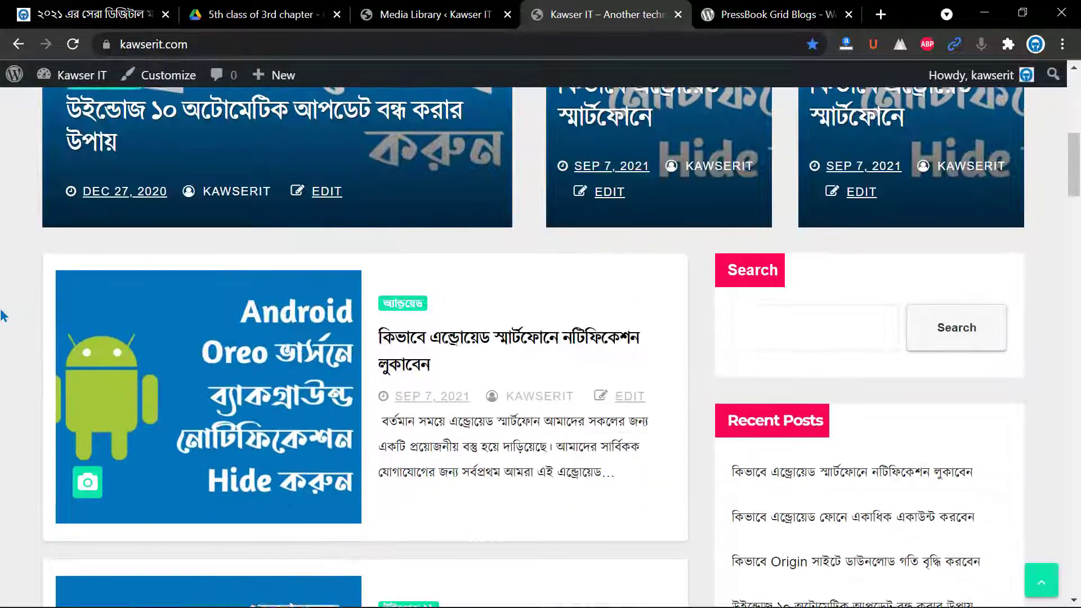
pyautogui.scroll(8, 2, 315)
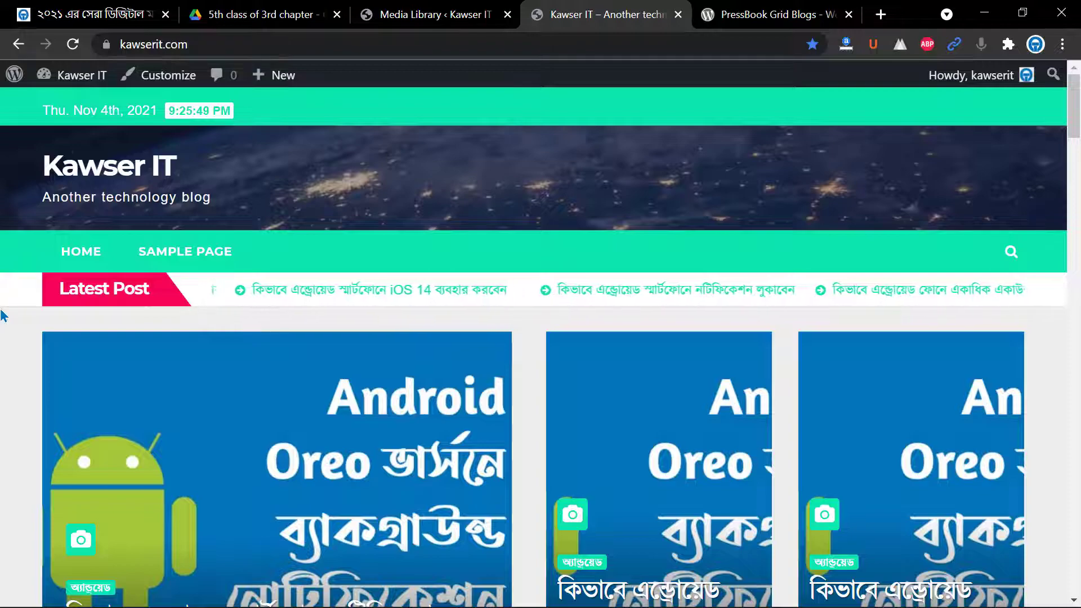
pyautogui.scroll(-15, 623, 320)
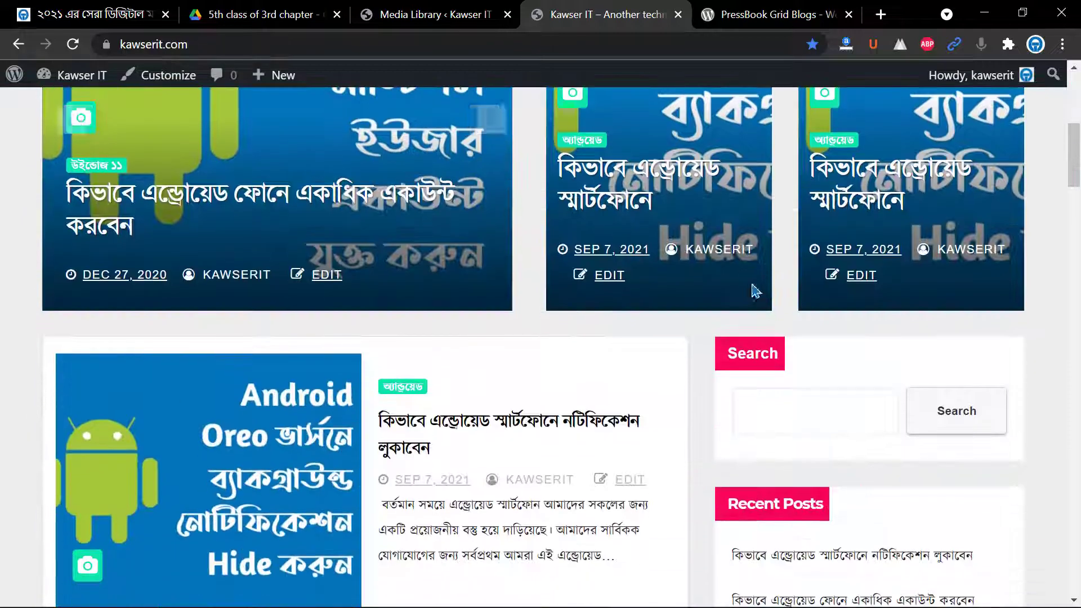
pyautogui.scroll(-18, 528, 419)
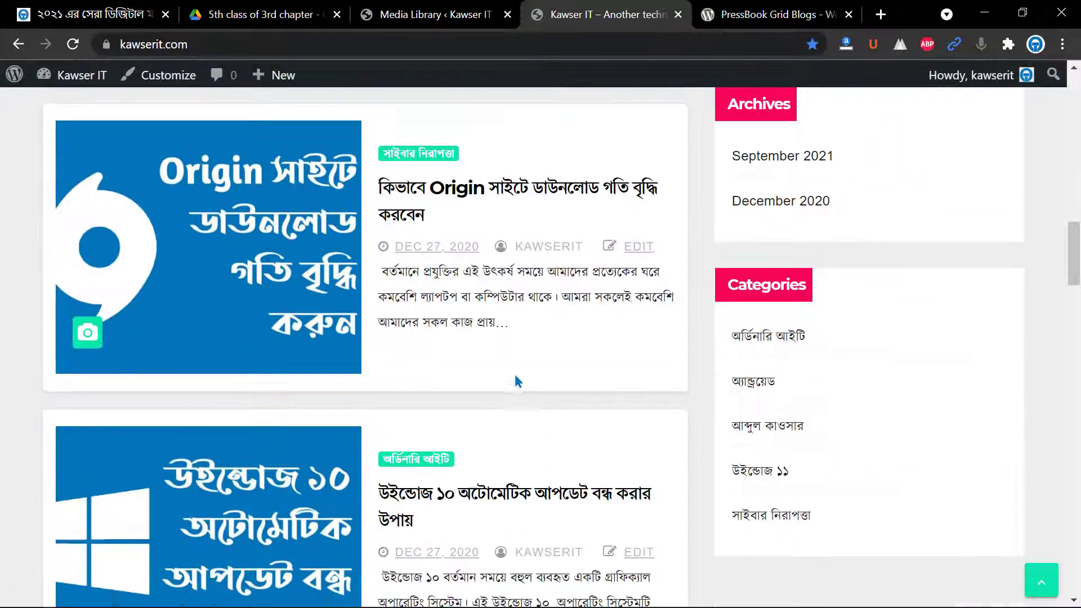
pyautogui.scroll(-20, 2, 285)
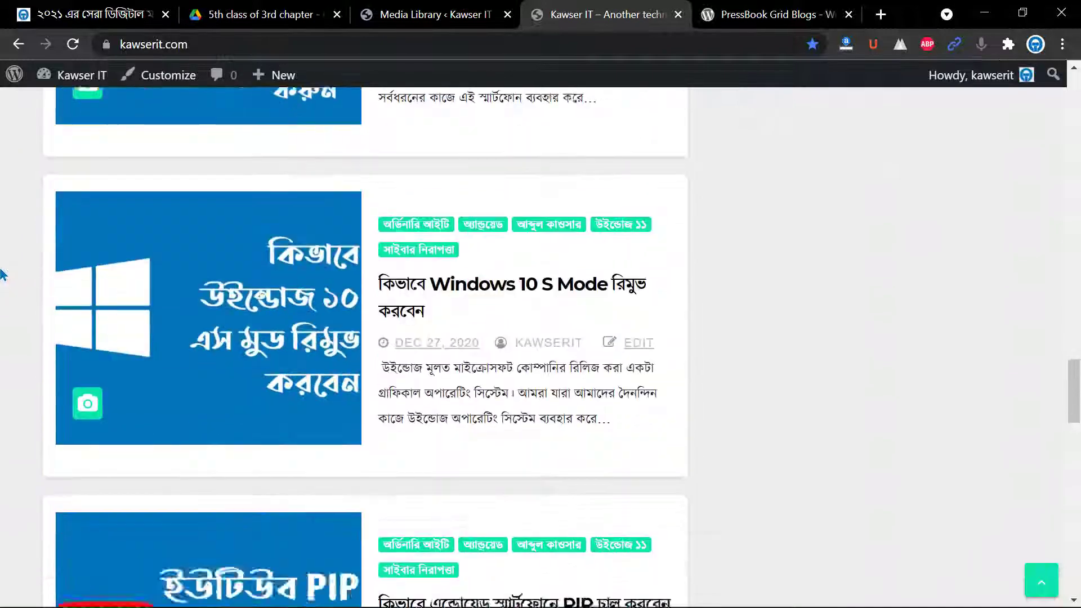
pyautogui.scroll(-4, 1, 274)
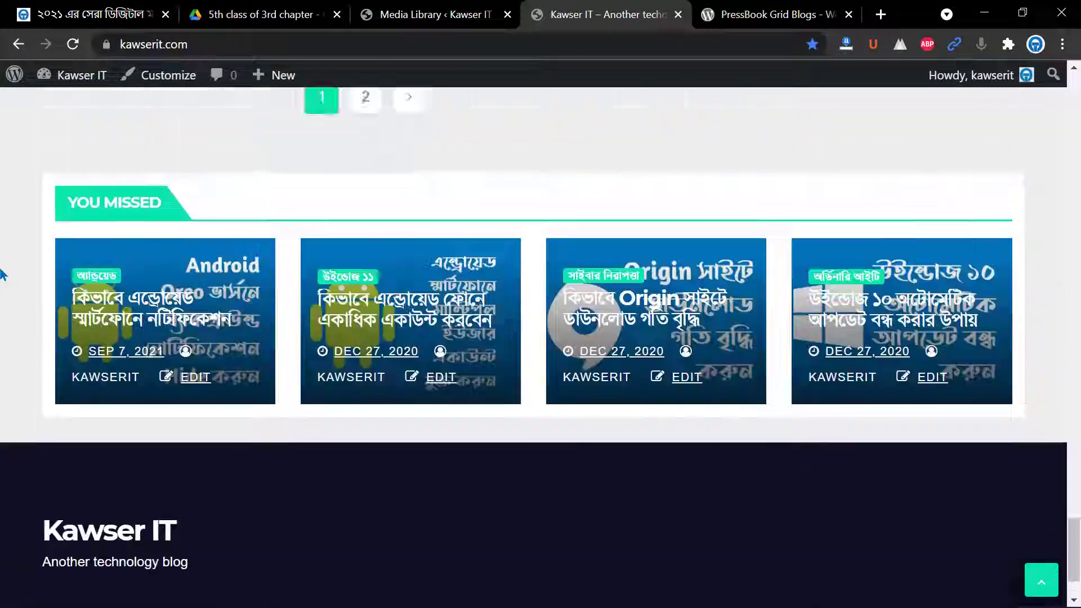
pyautogui.scroll(18, 2, 274)
pyautogui.scroll(15, 2, 274)
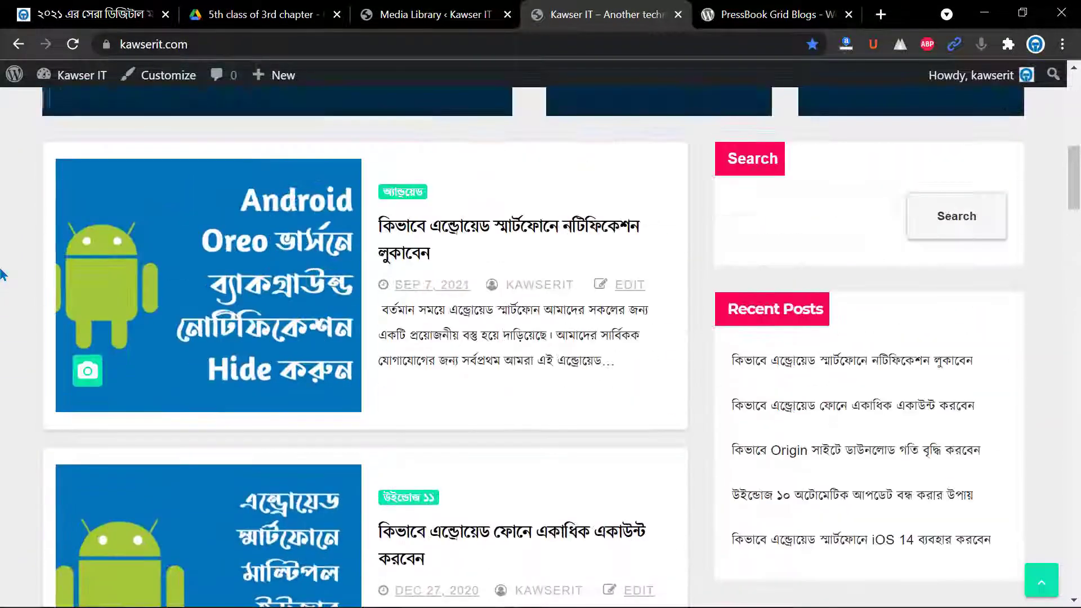
pyautogui.scroll(8, 2, 274)
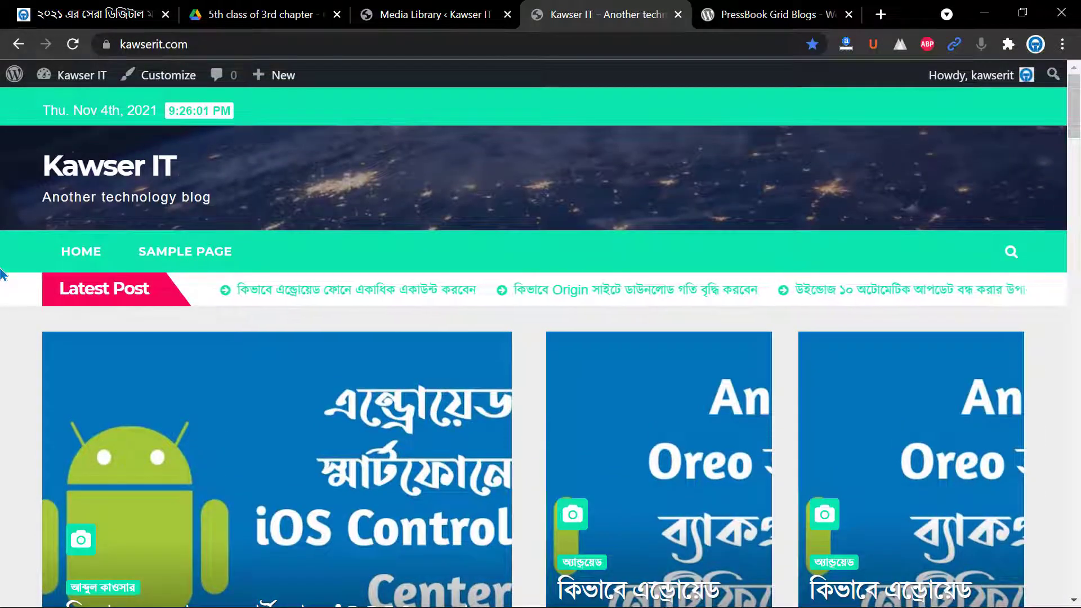